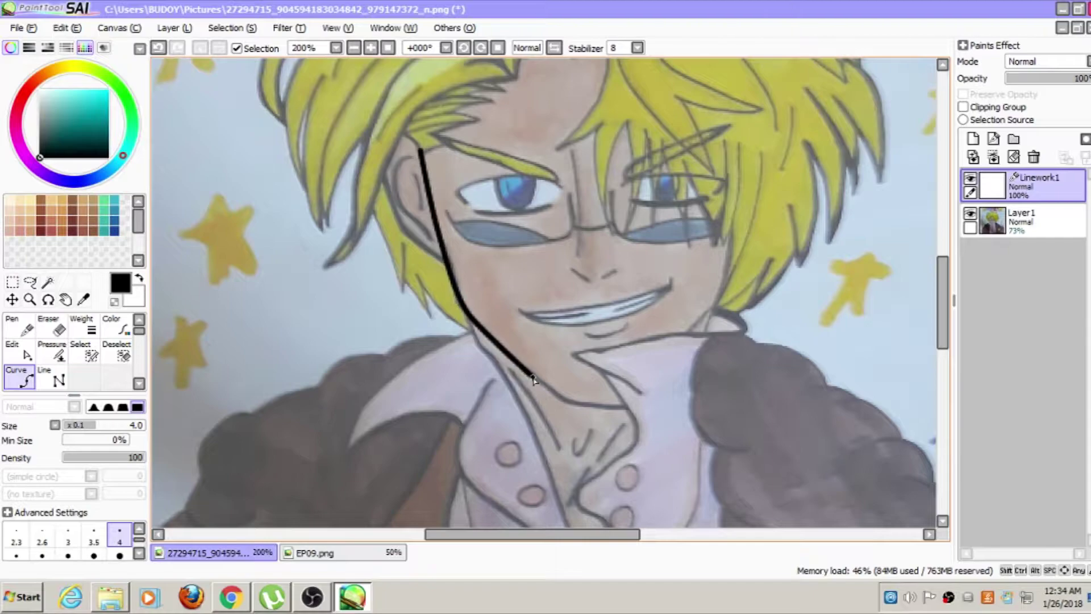
Try to trace the chin and right cheek of the face with the Curve tool at size 4
{"action": "double_click", "coordinate": [626, 409]}
{"action": "left_click", "coordinate": [690, 332]}
{"action": "left_click", "coordinate": [716, 307]}
{"action": "double_click", "coordinate": [730, 233]}
{"action": "scroll", "coordinate": [731, 233], "scroll_direction": "down", "scroll_amount": 1}
{"action": "scroll", "coordinate": [713, 166], "scroll_direction": "up", "scroll_amount": 1}
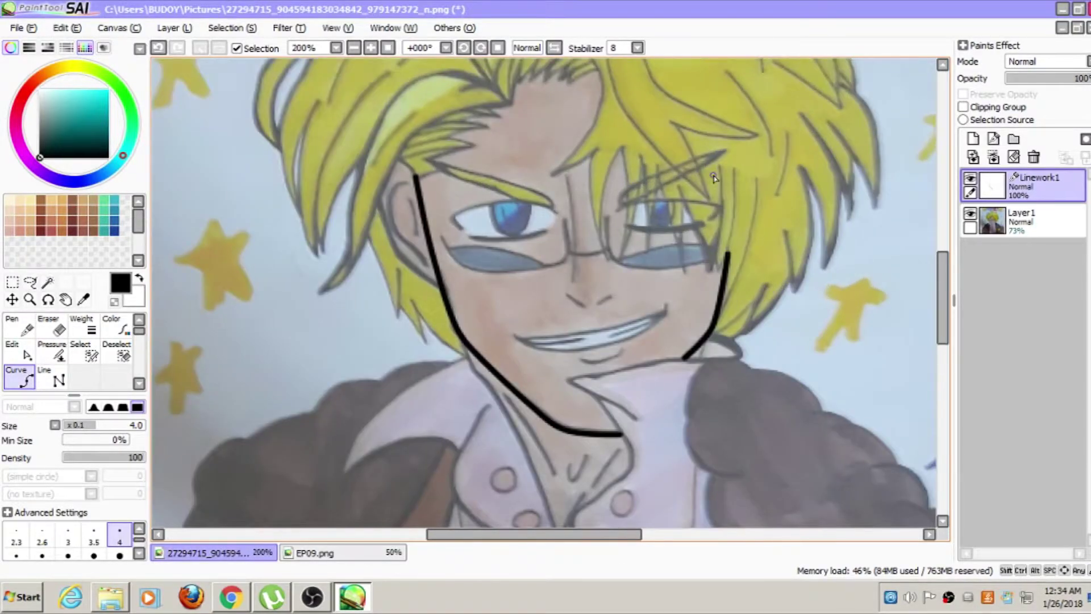
Undo all the size 4 curves traced along the face outline
{"action": "key", "text": "ctrl+z"}
{"action": "key", "text": "ctrl+z"}
{"action": "key", "text": "ctrl+z"}
{"action": "key", "text": "ctrl+z"}
{"action": "key", "text": "ctrl+z"}
{"action": "key", "text": "ctrl+z"}
{"action": "key", "text": "ctrl+z"}
Set the curve size to 2.6 and trace the face outline from the ear around the chin to the right cheek
{"action": "left_click", "coordinate": [42, 537]}
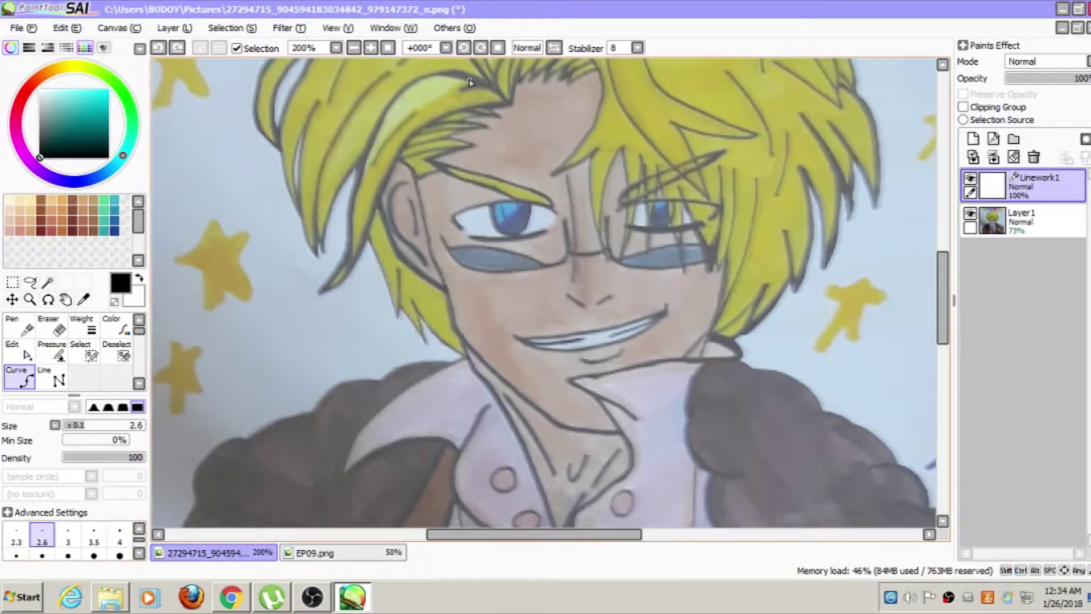
{"action": "left_click", "coordinate": [507, 383]}
{"action": "left_click", "coordinate": [561, 429]}
{"action": "double_click", "coordinate": [622, 435]}
{"action": "left_click", "coordinate": [687, 359]}
{"action": "left_click", "coordinate": [715, 325]}
{"action": "double_click", "coordinate": [727, 256]}
Trace the pointed fringe strands hanging over the right eye with zigzagging curves
{"action": "left_click", "coordinate": [733, 168]}
{"action": "left_click", "coordinate": [733, 218]}
{"action": "double_click", "coordinate": [718, 270]}
{"action": "left_click", "coordinate": [721, 165]}
{"action": "left_click", "coordinate": [722, 217]}
{"action": "left_click", "coordinate": [680, 188]}
{"action": "left_click", "coordinate": [686, 276]}
{"action": "left_click", "coordinate": [658, 166]}
{"action": "left_click", "coordinate": [645, 256]}
{"action": "left_click", "coordinate": [646, 259]}
{"action": "left_click", "coordinate": [642, 159]}
{"action": "left_click", "coordinate": [619, 260]}
{"action": "left_click", "coordinate": [621, 146]}
{"action": "left_click", "coordinate": [606, 260]}
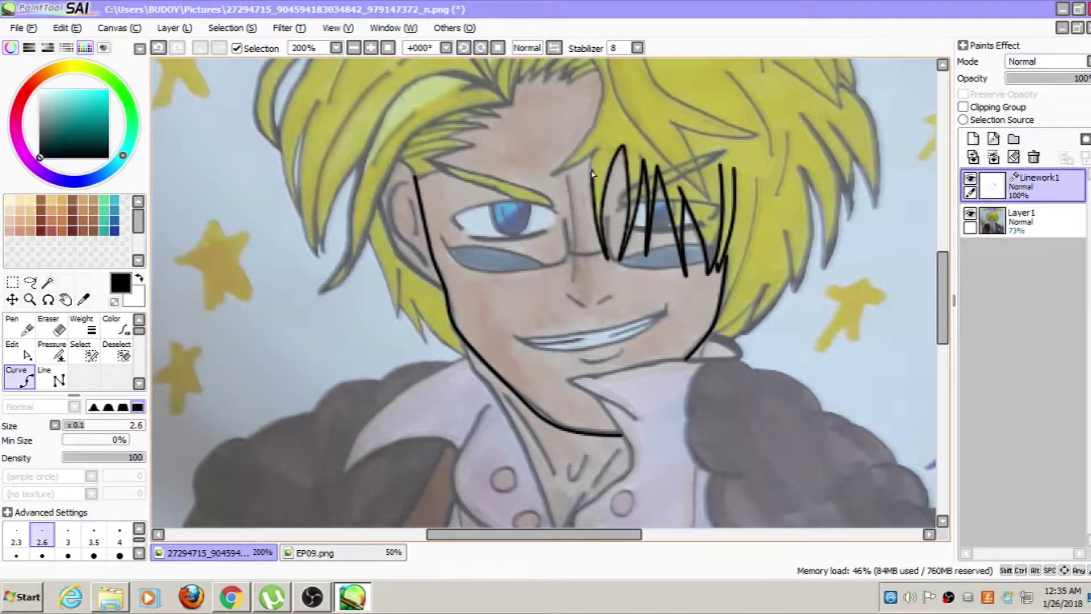
Trace the curved hairline arch from the fringe over the top of the forehead
{"action": "left_click", "coordinate": [601, 109]}
{"action": "left_click_drag", "start_coordinate": [601, 109], "coordinate": [607, 155]}
{"action": "left_click", "coordinate": [586, 101]}
{"action": "key", "text": "ctrl+z"}
{"action": "left_click", "coordinate": [607, 124]}
{"action": "left_click", "coordinate": [579, 89]}
{"action": "left_click", "coordinate": [522, 83]}
{"action": "left_click", "coordinate": [502, 114]}
{"action": "double_click", "coordinate": [510, 142]}
Trace the inner and outer edges of the tall looping hair curl above the forehead
{"action": "scroll", "coordinate": [510, 142], "scroll_direction": "down", "scroll_amount": 2}
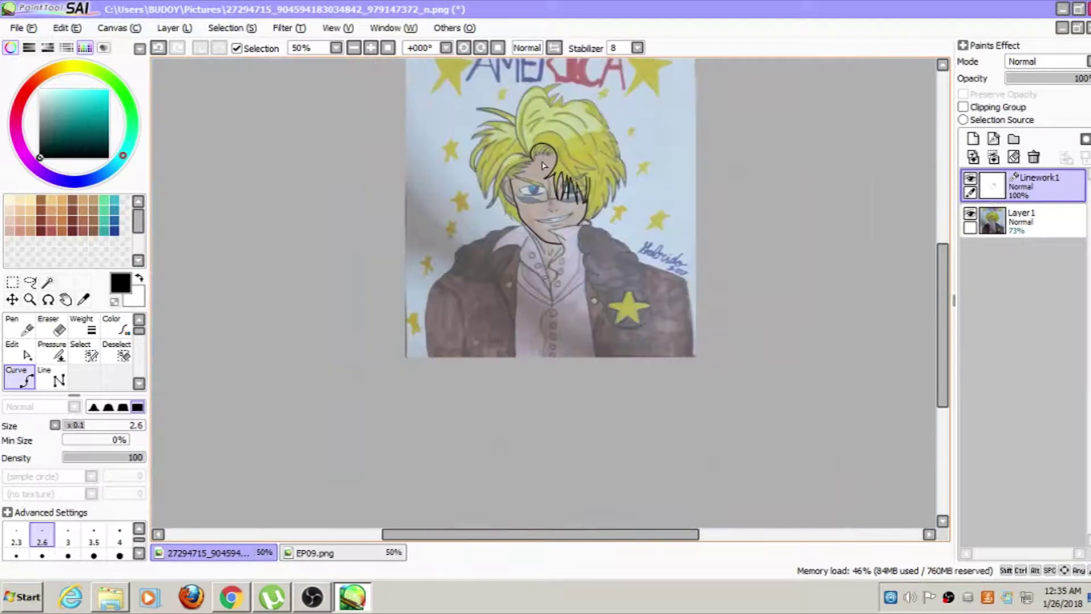
{"action": "scroll", "coordinate": [511, 144], "scroll_direction": "up", "scroll_amount": 1}
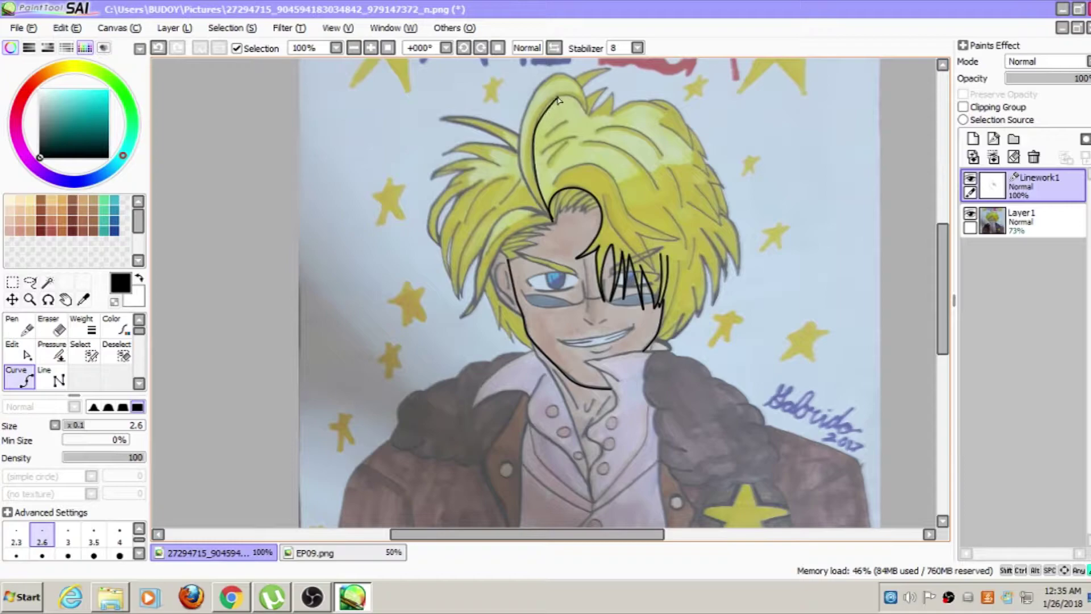
{"action": "scroll", "coordinate": [587, 116], "scroll_direction": "up", "scroll_amount": 2}
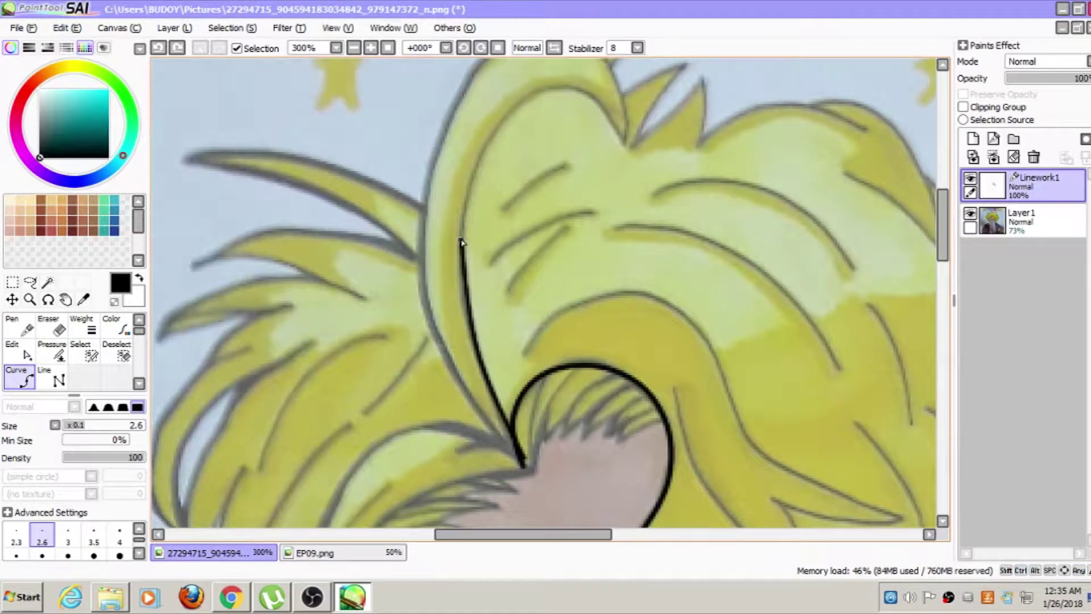
{"action": "scroll", "coordinate": [611, 235], "scroll_direction": "down", "scroll_amount": 2}
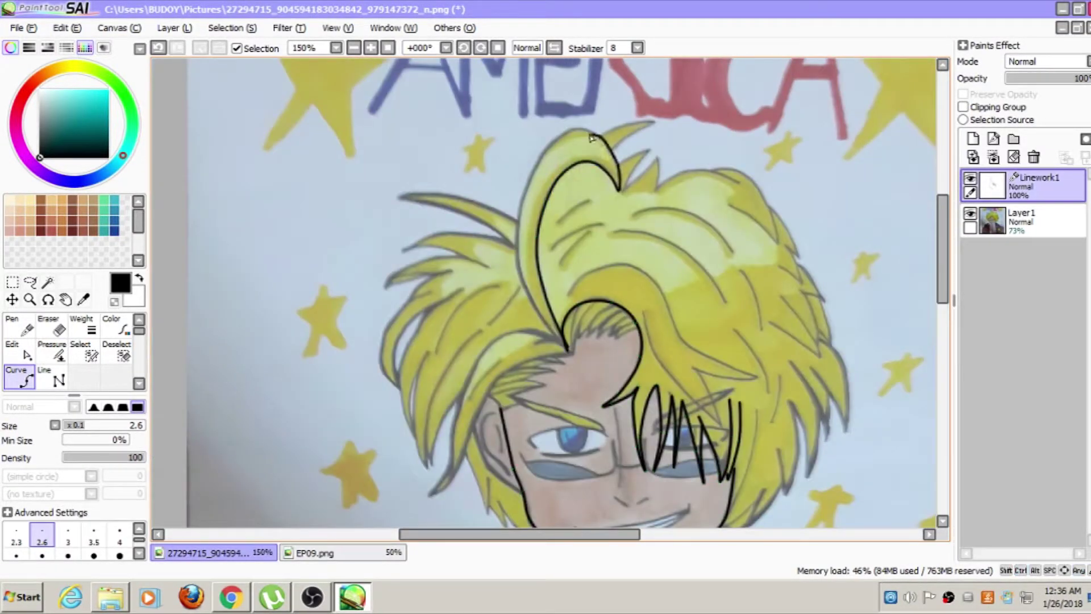
{"action": "left_click", "coordinate": [533, 175]}
{"action": "left_click", "coordinate": [517, 249]}
{"action": "double_click", "coordinate": [567, 349]}
Trace the swept lock from the forehead parting down to its pointed tip beside the left ear
{"action": "left_click_drag", "start_coordinate": [556, 376], "coordinate": [572, 334]}
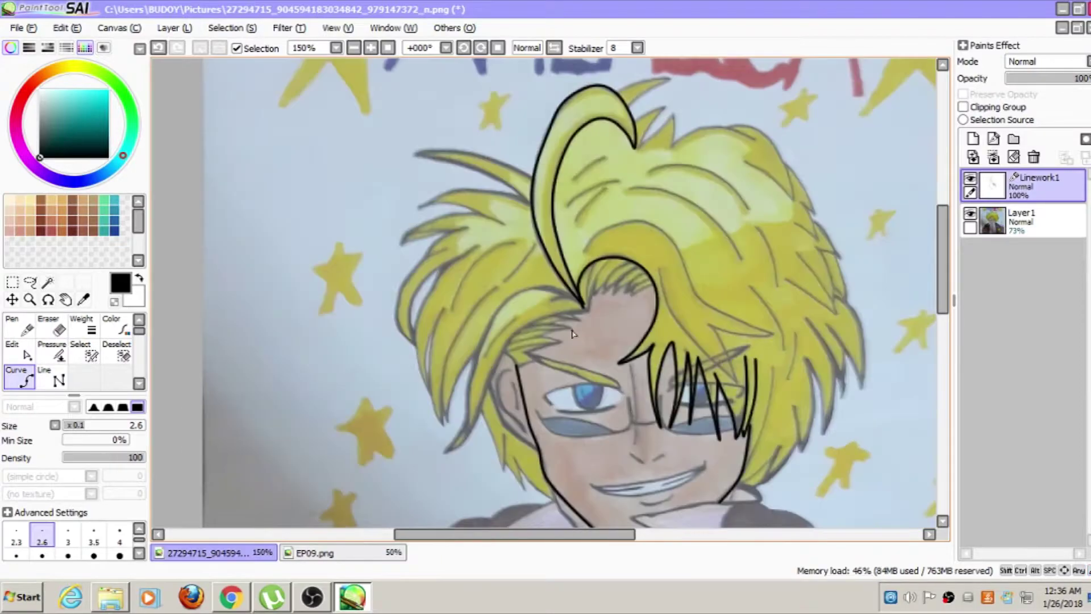
{"action": "left_click", "coordinate": [579, 300]}
{"action": "left_click", "coordinate": [520, 292]}
{"action": "left_click", "coordinate": [481, 345]}
{"action": "left_click", "coordinate": [464, 446]}
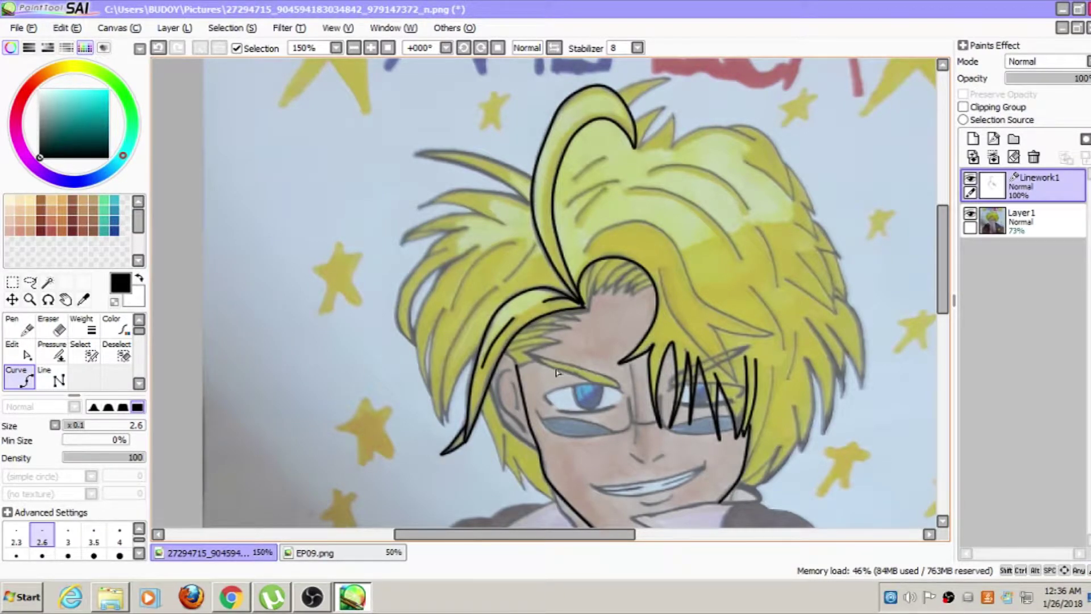
Trace the outer contour and inner fold of the left ear
{"action": "scroll", "coordinate": [620, 278], "scroll_direction": "up", "scroll_amount": 2}
{"action": "scroll", "coordinate": [388, 423], "scroll_direction": "down", "scroll_amount": 2}
{"action": "scroll", "coordinate": [392, 341], "scroll_direction": "up", "scroll_amount": 2}
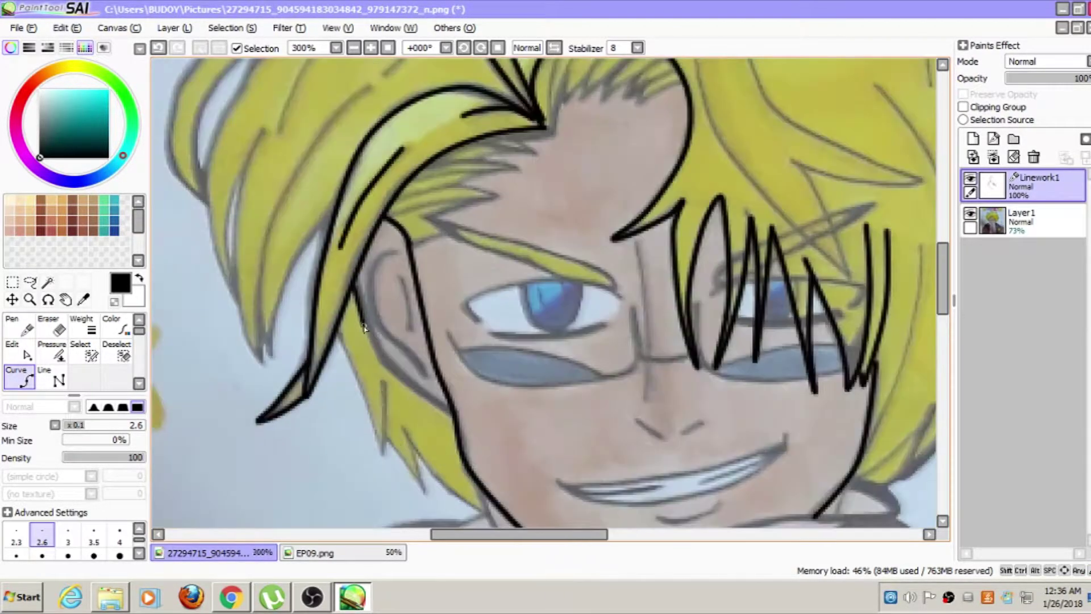
{"action": "left_click", "coordinate": [398, 248]}
{"action": "left_click", "coordinate": [371, 284]}
{"action": "double_click", "coordinate": [427, 375]}
{"action": "left_click", "coordinate": [401, 277]}
{"action": "left_click", "coordinate": [410, 301]}
{"action": "double_click", "coordinate": [407, 327]}
Trace the short hair strands underneath the hairline arch at the top of the forehead
{"action": "scroll", "coordinate": [516, 236], "scroll_direction": "down", "scroll_amount": 2}
{"action": "scroll", "coordinate": [585, 142], "scroll_direction": "up", "scroll_amount": 2}
{"action": "left_click", "coordinate": [614, 179]}
{"action": "double_click", "coordinate": [569, 199]}
{"action": "left_click", "coordinate": [568, 198]}
{"action": "double_click", "coordinate": [609, 164]}
{"action": "left_click", "coordinate": [608, 165]}
{"action": "double_click", "coordinate": [555, 194]}
{"action": "left_click", "coordinate": [555, 194]}
{"action": "double_click", "coordinate": [597, 150]}
{"action": "mouse_move", "coordinate": [582, 133]}
{"action": "left_mouse_down"}
{"action": "mouse_move", "coordinate": [528, 196]}
{"action": "mouse_move", "coordinate": [506, 197]}
{"action": "left_mouse_up"}
{"action": "left_click_drag", "start_coordinate": [545, 118], "coordinate": [491, 204]}
{"action": "double_click", "coordinate": [523, 124]}
{"action": "left_click", "coordinate": [482, 226]}
{"action": "double_click", "coordinate": [493, 135]}
Trace the large fringe lock sweeping over the arch down to its pointed tips above the right eye
{"action": "left_click", "coordinate": [620, 143]}
{"action": "left_click", "coordinate": [651, 237]}
{"action": "double_click", "coordinate": [779, 370]}
{"action": "left_click", "coordinate": [778, 369]}
{"action": "double_click", "coordinate": [722, 255]}
{"action": "left_click", "coordinate": [723, 256]}
{"action": "double_click", "coordinate": [851, 275]}
{"action": "left_click", "coordinate": [852, 275]}
Trace the long strand running from the curl's base down the left side of the hair
{"action": "scroll", "coordinate": [680, 159], "scroll_direction": "down", "scroll_amount": 3}
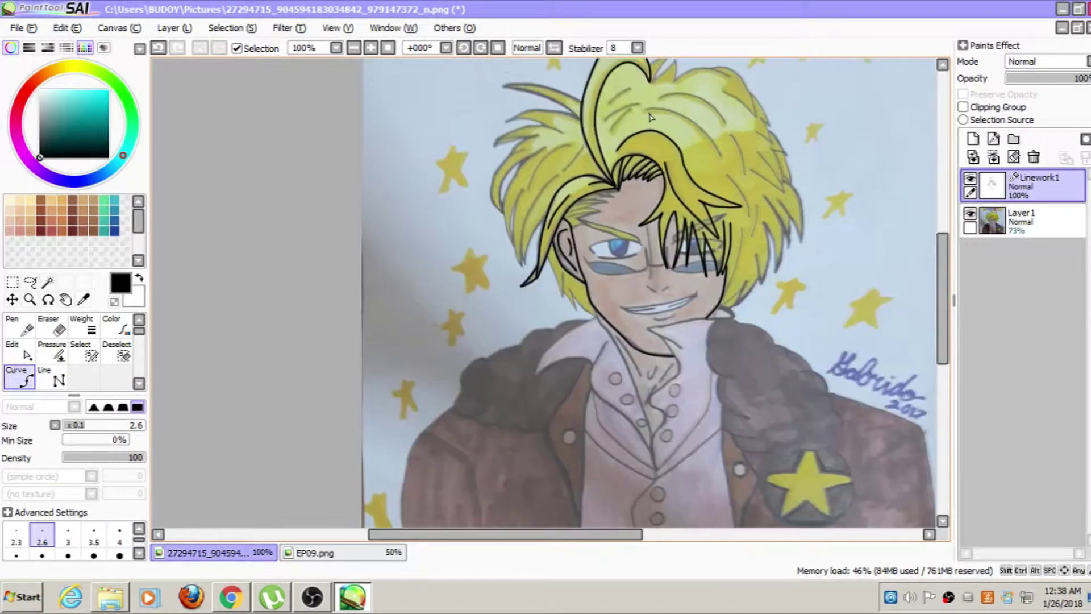
{"action": "scroll", "coordinate": [613, 145], "scroll_direction": "up", "scroll_amount": 3}
{"action": "mouse_move", "coordinate": [607, 112]}
{"action": "left_mouse_down"}
{"action": "mouse_move", "coordinate": [437, 306]}
{"action": "mouse_move", "coordinate": [415, 434]}
{"action": "left_mouse_up"}
{"action": "double_click", "coordinate": [420, 470]}
{"action": "left_click", "coordinate": [420, 471]}
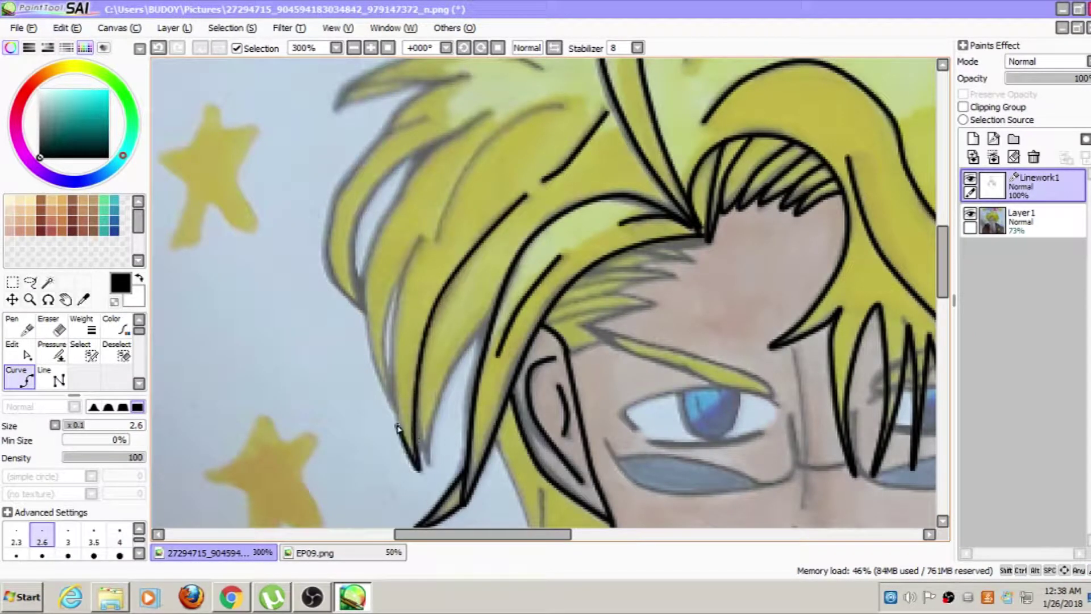
Trace the edges of the pointed hair locks hanging on the left side of the head
{"action": "left_click", "coordinate": [393, 364]}
{"action": "double_click", "coordinate": [420, 238]}
{"action": "left_click", "coordinate": [490, 324]}
{"action": "left_click", "coordinate": [460, 355]}
{"action": "double_click", "coordinate": [430, 463]}
{"action": "left_click", "coordinate": [431, 463]}
{"action": "mouse_move", "coordinate": [405, 278]}
{"action": "left_mouse_down"}
{"action": "mouse_move", "coordinate": [383, 321]}
{"action": "mouse_move", "coordinate": [387, 375]}
{"action": "left_mouse_up"}
{"action": "left_click", "coordinate": [394, 399]}
Trace the outer left edge of the hair and the inner strand line beside it
{"action": "left_click", "coordinate": [366, 273]}
{"action": "left_click", "coordinate": [426, 152]}
{"action": "double_click", "coordinate": [491, 113]}
{"action": "left_click", "coordinate": [436, 239]}
{"action": "left_click", "coordinate": [456, 175]}
{"action": "double_click", "coordinate": [562, 104]}
{"action": "scroll", "coordinate": [647, 122], "scroll_direction": "down", "scroll_amount": 1}
{"action": "scroll", "coordinate": [461, 100], "scroll_direction": "up", "scroll_amount": 1}
Trace the remaining strand lines within the left side of the hair
{"action": "left_click", "coordinate": [455, 305]}
{"action": "left_click", "coordinate": [444, 258]}
{"action": "left_click", "coordinate": [473, 192]}
{"action": "double_click", "coordinate": [532, 155]}
{"action": "left_click", "coordinate": [518, 134]}
{"action": "left_click", "coordinate": [458, 167]}
{"action": "left_click", "coordinate": [421, 250]}
Trace the lowest outward-pointing hair spike on the upper left of the head
{"action": "scroll", "coordinate": [467, 237], "scroll_direction": "down", "scroll_amount": 2}
{"action": "left_click", "coordinate": [474, 271]}
{"action": "double_click", "coordinate": [511, 250]}
{"action": "left_click", "coordinate": [494, 258]}
{"action": "double_click", "coordinate": [426, 277]}
{"action": "left_click", "coordinate": [473, 240]}
{"action": "double_click", "coordinate": [535, 234]}
Trace the two upper hair spikes extending left from the base of the tall curl
{"action": "left_click", "coordinate": [562, 250]}
{"action": "left_click", "coordinate": [498, 220]}
{"action": "double_click", "coordinate": [450, 227]}
{"action": "left_click", "coordinate": [494, 204]}
{"action": "double_click", "coordinate": [596, 221]}
{"action": "left_click", "coordinate": [531, 176]}
{"action": "double_click", "coordinate": [445, 157]}
{"action": "left_click", "coordinate": [488, 152]}
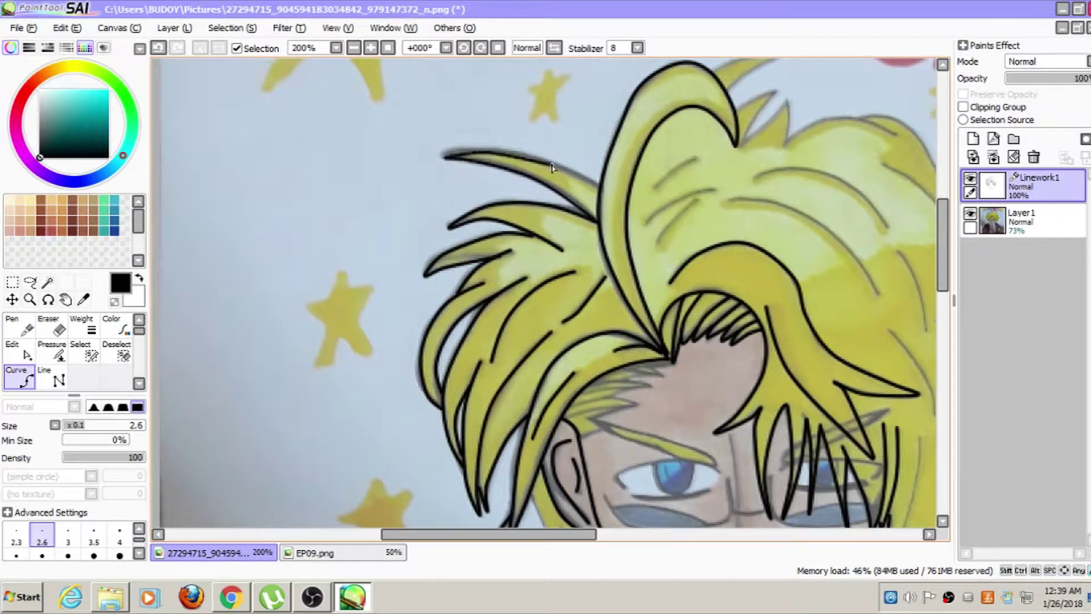
{"action": "double_click", "coordinate": [599, 185]}
Trace the pointed hair tuft sticking out behind the top of the tall curl
{"action": "scroll", "coordinate": [659, 189], "scroll_direction": "down", "scroll_amount": 3}
{"action": "scroll", "coordinate": [712, 126], "scroll_direction": "up", "scroll_amount": 3}
{"action": "left_click", "coordinate": [617, 177]}
{"action": "left_click", "coordinate": [653, 164]}
{"action": "double_click", "coordinate": [692, 158]}
{"action": "left_click", "coordinate": [693, 158]}
{"action": "left_click", "coordinate": [658, 172]}
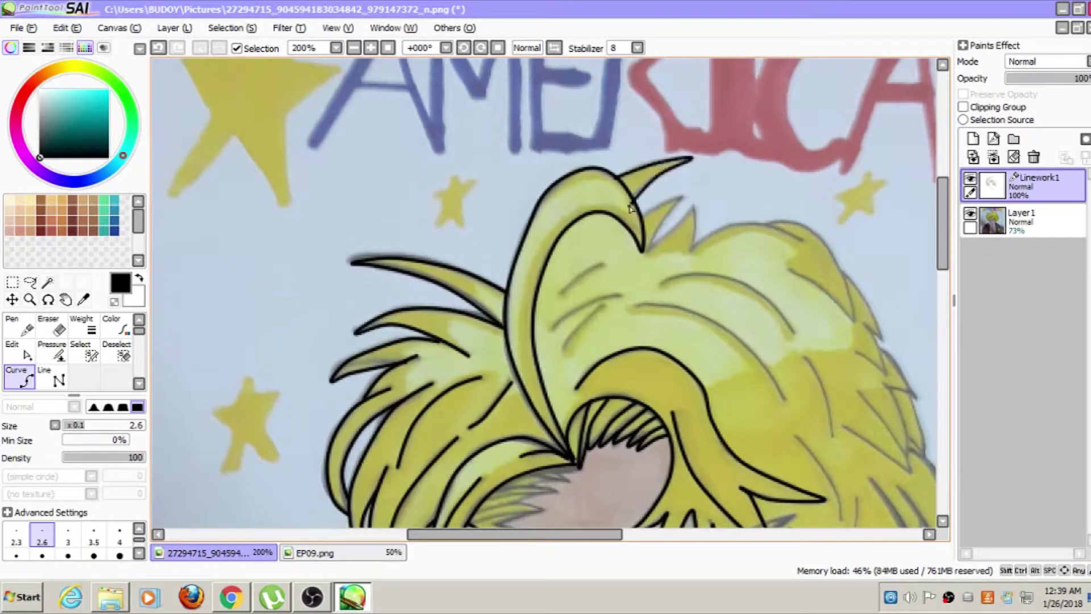
Trace the small spikes right of the curl and the start of the crown outline
{"action": "left_click", "coordinate": [666, 212]}
{"action": "double_click", "coordinate": [650, 248]}
{"action": "double_click", "coordinate": [694, 249]}
{"action": "left_click", "coordinate": [693, 249]}
{"action": "left_click", "coordinate": [743, 225]}
{"action": "double_click", "coordinate": [805, 242]}
Trace the curved strand lines inside the hair on top of the head
{"action": "scroll", "coordinate": [608, 311], "scroll_direction": "down", "scroll_amount": 3}
{"action": "scroll", "coordinate": [656, 322], "scroll_direction": "up", "scroll_amount": 2}
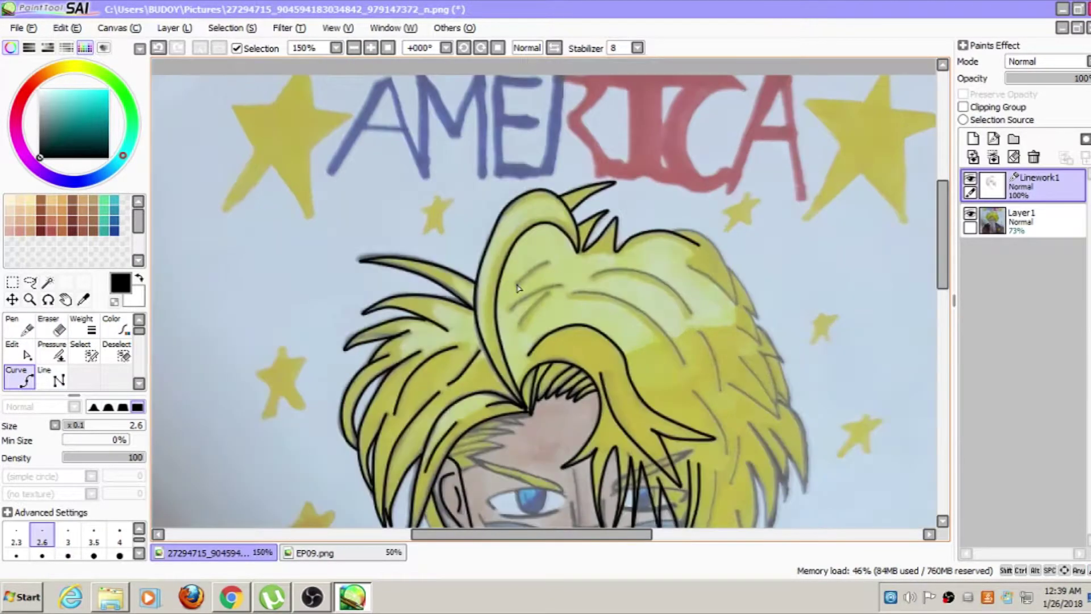
{"action": "left_click_drag", "start_coordinate": [511, 311], "coordinate": [571, 284]}
{"action": "left_click", "coordinate": [631, 270]}
{"action": "double_click", "coordinate": [691, 313]}
{"action": "left_click", "coordinate": [571, 293]}
{"action": "left_click", "coordinate": [650, 323]}
{"action": "double_click", "coordinate": [685, 363]}
Trace the inner strands and pointed lower hair tips beside the jaw on the right of the face
{"action": "scroll", "coordinate": [686, 364], "scroll_direction": "down", "scroll_amount": 3}
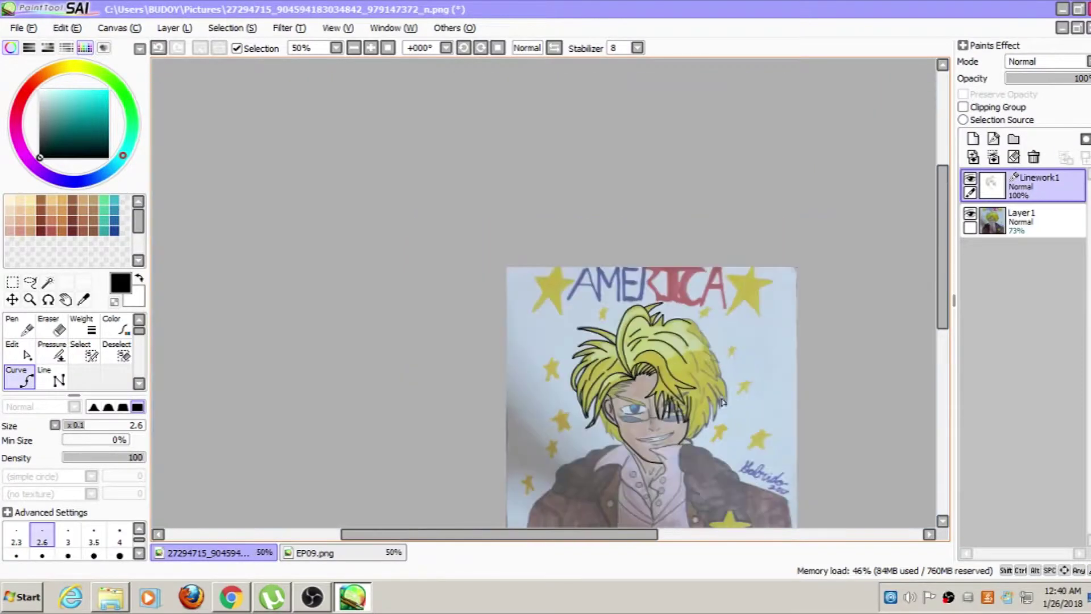
{"action": "scroll", "coordinate": [728, 434], "scroll_direction": "up", "scroll_amount": 3}
{"action": "mouse_move", "coordinate": [611, 193]}
{"action": "left_mouse_down"}
{"action": "mouse_move", "coordinate": [633, 246]}
{"action": "mouse_move", "coordinate": [639, 311]}
{"action": "mouse_move", "coordinate": [609, 408]}
{"action": "left_mouse_up"}
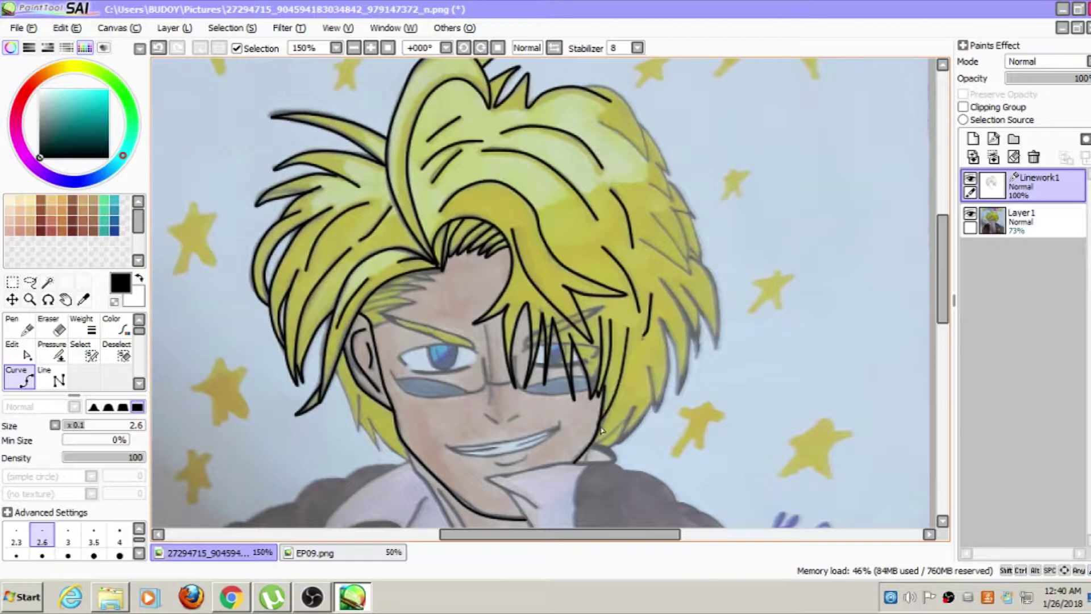
{"action": "scroll", "coordinate": [625, 419], "scroll_direction": "up", "scroll_amount": 1}
{"action": "mouse_move", "coordinate": [629, 369]}
{"action": "left_mouse_down"}
{"action": "mouse_move", "coordinate": [656, 359]}
{"action": "mouse_move", "coordinate": [675, 321]}
{"action": "mouse_move", "coordinate": [688, 338]}
{"action": "mouse_move", "coordinate": [677, 336]}
{"action": "mouse_move", "coordinate": [697, 300]}
{"action": "mouse_move", "coordinate": [687, 201]}
{"action": "mouse_move", "coordinate": [704, 257]}
{"action": "left_mouse_up"}
{"action": "left_click", "coordinate": [710, 310]}
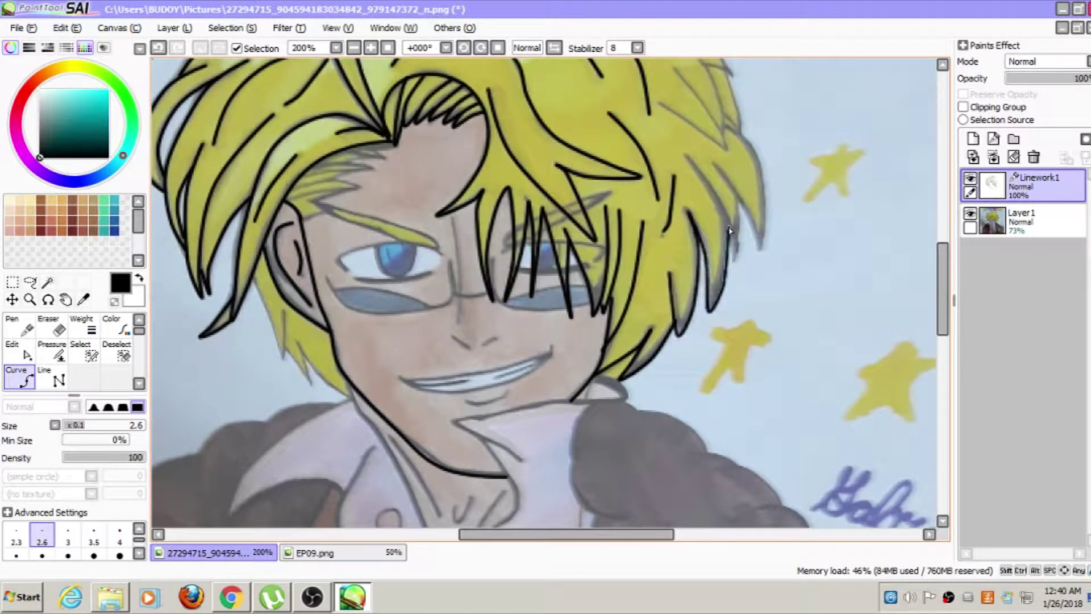
{"action": "double_click", "coordinate": [728, 225]}
Hide the photo layer briefly to check the traced hair, and show it again
{"action": "scroll", "coordinate": [747, 210], "scroll_direction": "down", "scroll_amount": 4}
{"action": "scroll", "coordinate": [764, 194], "scroll_direction": "up", "scroll_amount": 4}
{"action": "left_click", "coordinate": [970, 214]}
{"action": "scroll", "coordinate": [868, 244], "scroll_direction": "down", "scroll_amount": 2}
{"action": "left_click", "coordinate": [970, 214]}
{"action": "scroll", "coordinate": [776, 281], "scroll_direction": "up", "scroll_amount": 2}
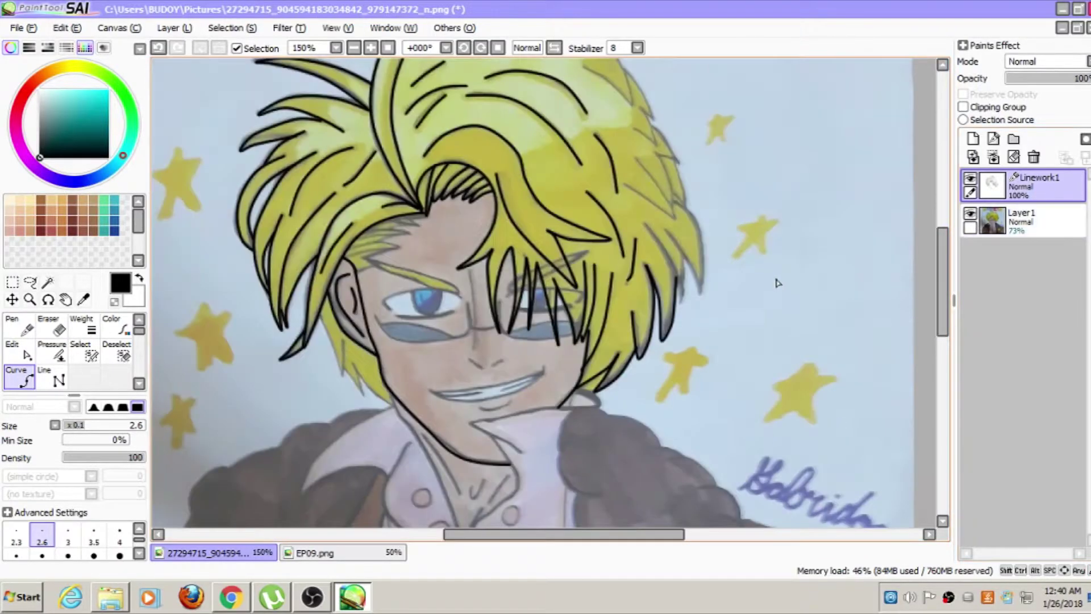
Trace the outermost long hair spikes at eye level on the right side of the head
{"action": "left_click", "coordinate": [611, 214]}
{"action": "left_click", "coordinate": [653, 276]}
{"action": "left_click", "coordinate": [660, 313]}
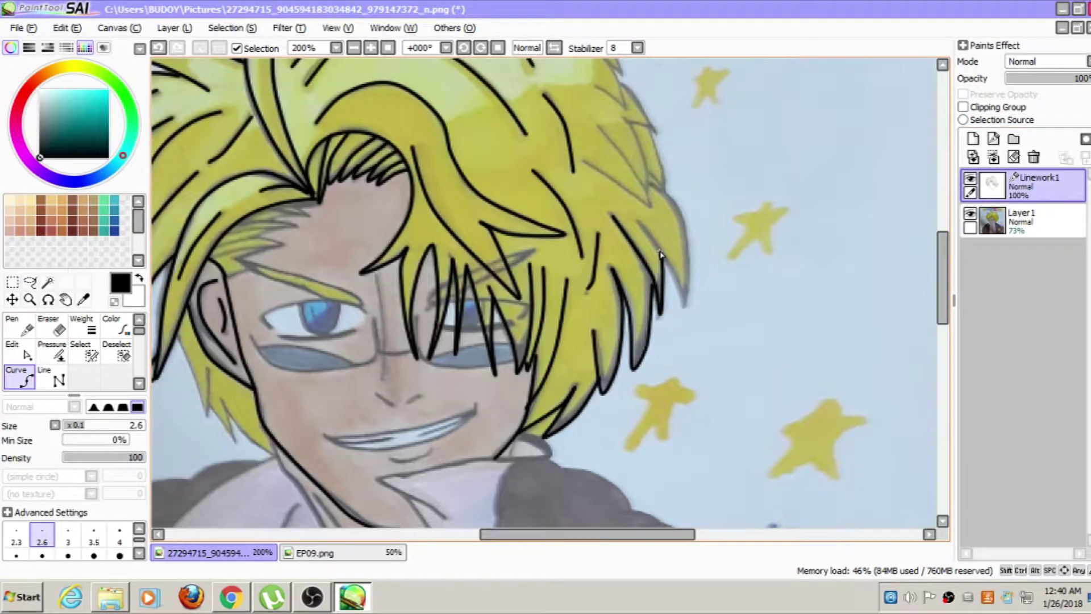
{"action": "left_click", "coordinate": [662, 250]}
{"action": "left_click", "coordinate": [686, 307]}
{"action": "left_click", "coordinate": [688, 247]}
{"action": "double_click", "coordinate": [652, 186]}
Trace the converging inner strand lines above the right outer hair spike
{"action": "scroll", "coordinate": [648, 187], "scroll_direction": "down", "scroll_amount": 2}
{"action": "scroll", "coordinate": [656, 83], "scroll_direction": "up", "scroll_amount": 2}
{"action": "left_click", "coordinate": [586, 269]}
{"action": "left_click", "coordinate": [655, 315]}
{"action": "left_click", "coordinate": [599, 236]}
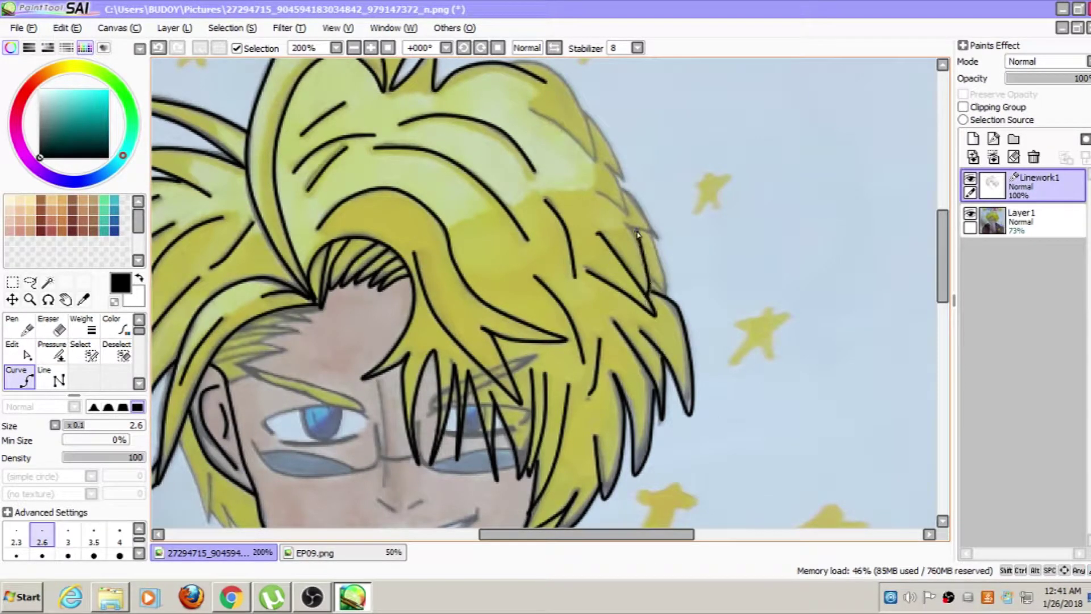
Trace the jagged right edge of the hair up to the crown, including the inner pointed strands
{"action": "left_click", "coordinate": [655, 236]}
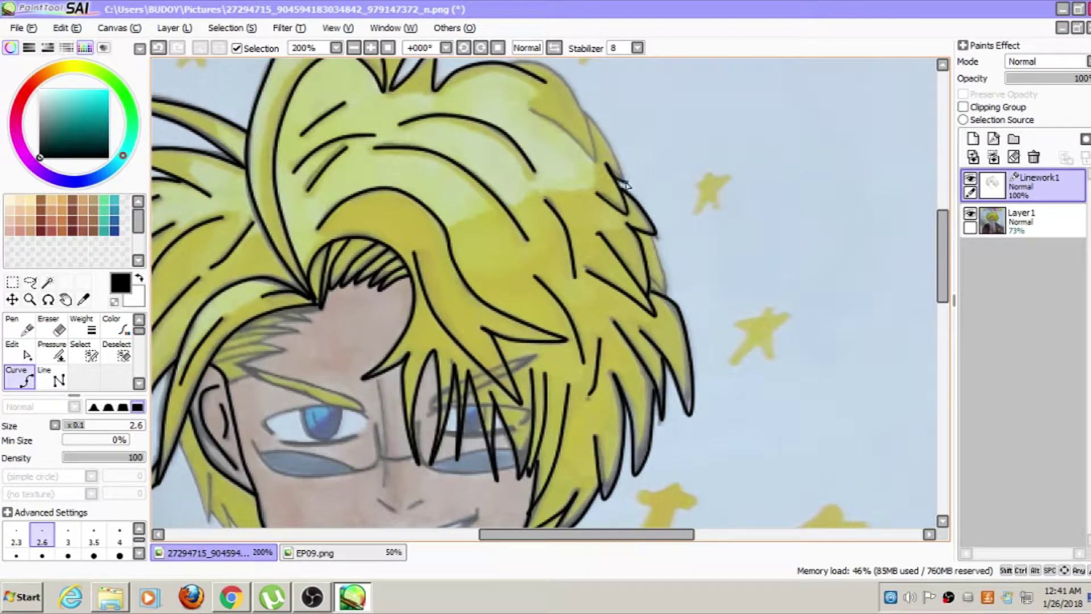
{"action": "left_click_drag", "start_coordinate": [591, 119], "coordinate": [608, 156]}
{"action": "left_click", "coordinate": [529, 100]}
{"action": "left_click", "coordinate": [574, 111]}
{"action": "left_click", "coordinate": [604, 154]}
{"action": "left_click", "coordinate": [612, 198]}
{"action": "double_click", "coordinate": [548, 146]}
Trace the upper small pointed tufts along the hairline at the left temple
{"action": "scroll", "coordinate": [548, 146], "scroll_direction": "down", "scroll_amount": 2}
{"action": "scroll", "coordinate": [499, 177], "scroll_direction": "up", "scroll_amount": 3}
{"action": "left_click", "coordinate": [494, 157]}
{"action": "left_click", "coordinate": [533, 176]}
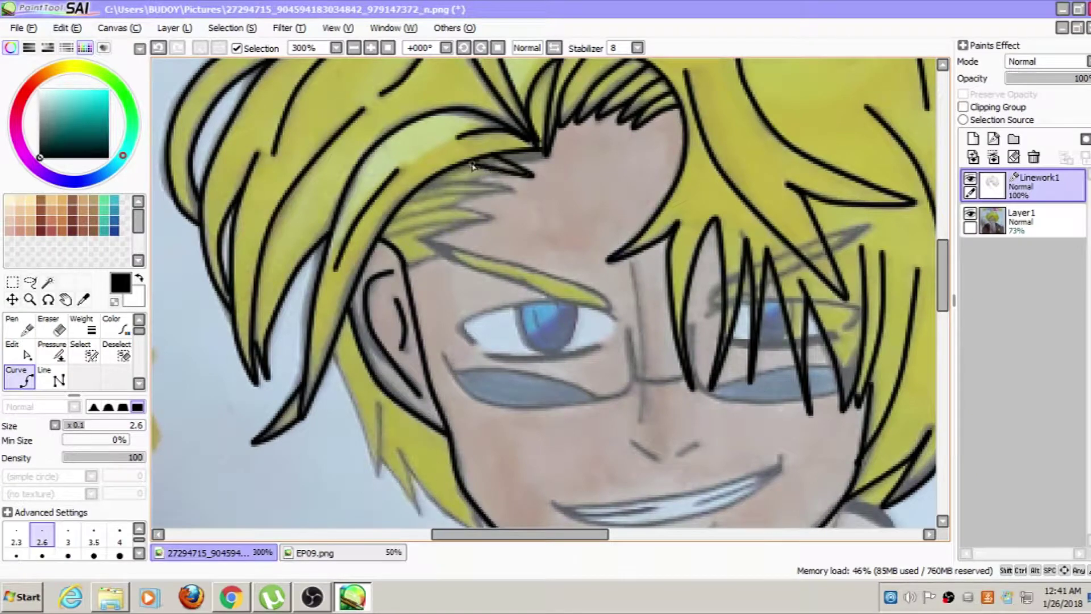
{"action": "left_click", "coordinate": [483, 196]}
{"action": "double_click", "coordinate": [445, 206]}
Trace the lower pointed temple tufts and the short hair edge above the ear beside the eyebrow
{"action": "left_click", "coordinate": [387, 224]}
{"action": "left_click", "coordinate": [466, 209]}
{"action": "double_click", "coordinate": [494, 218]}
{"action": "left_click", "coordinate": [380, 238]}
{"action": "left_click", "coordinate": [452, 228]}
{"action": "double_click", "coordinate": [494, 219]}
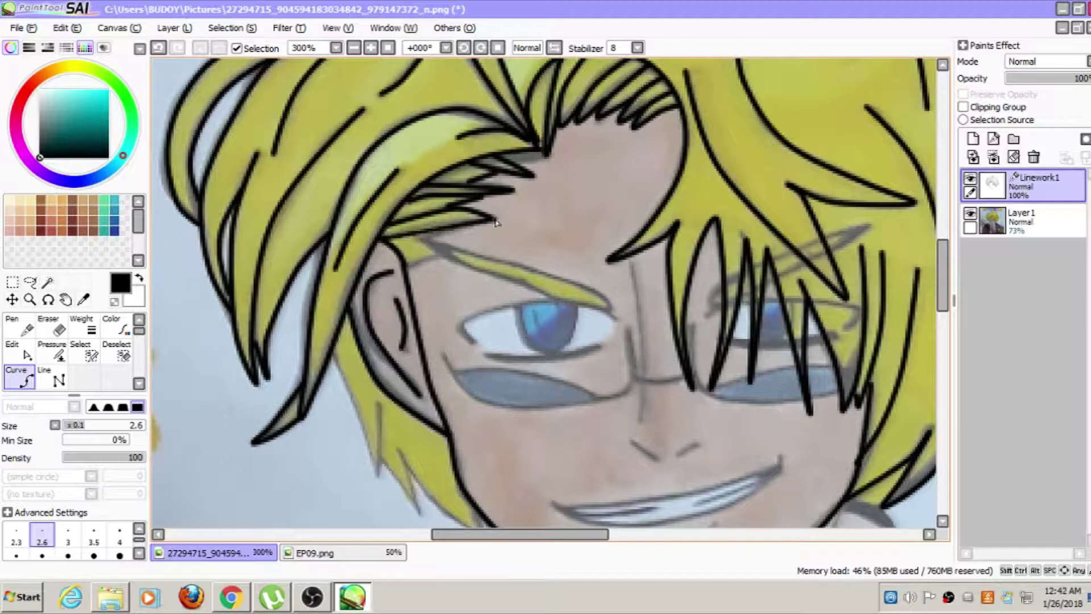
{"action": "left_click", "coordinate": [417, 237]}
{"action": "double_click", "coordinate": [439, 253]}
Trace the hair tips hanging behind the left ear down to the jaw
{"action": "scroll", "coordinate": [445, 259], "scroll_direction": "down", "scroll_amount": 3}
{"action": "scroll", "coordinate": [411, 307], "scroll_direction": "up", "scroll_amount": 2}
{"action": "left_click", "coordinate": [410, 283]}
{"action": "double_click", "coordinate": [441, 364]}
{"action": "left_click", "coordinate": [440, 363]}
{"action": "double_click", "coordinate": [441, 312]}
{"action": "scroll", "coordinate": [472, 395], "scroll_direction": "down", "scroll_amount": 3}
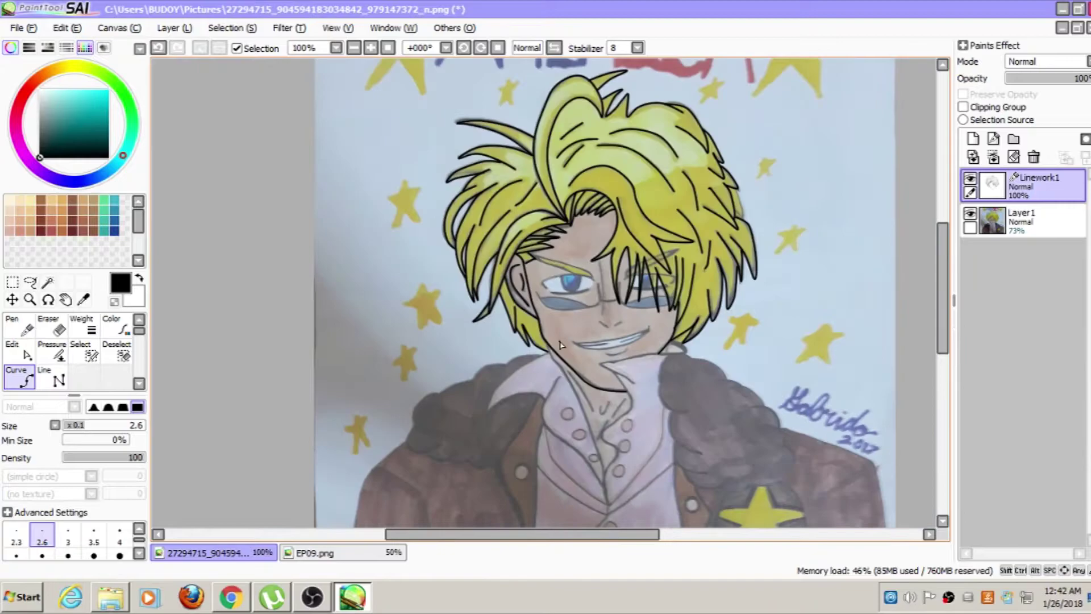
Trace the shirt's neck opening and the right collar, including its wavy inner edge
{"action": "scroll", "coordinate": [492, 207], "scroll_direction": "up", "scroll_amount": 3}
{"action": "scroll", "coordinate": [491, 206], "scroll_direction": "down", "scroll_amount": 3}
{"action": "scroll", "coordinate": [506, 234], "scroll_direction": "up", "scroll_amount": 3}
{"action": "mouse_move", "coordinate": [528, 265]}
{"action": "left_mouse_down"}
{"action": "mouse_move", "coordinate": [612, 478]}
{"action": "mouse_move", "coordinate": [639, 440]}
{"action": "mouse_move", "coordinate": [612, 394]}
{"action": "mouse_move", "coordinate": [654, 353]}
{"action": "left_mouse_up"}
{"action": "mouse_move", "coordinate": [639, 273]}
{"action": "left_mouse_down"}
{"action": "mouse_move", "coordinate": [673, 294]}
{"action": "mouse_move", "coordinate": [617, 262]}
{"action": "mouse_move", "coordinate": [773, 229]}
{"action": "mouse_move", "coordinate": [747, 215]}
{"action": "left_mouse_up"}
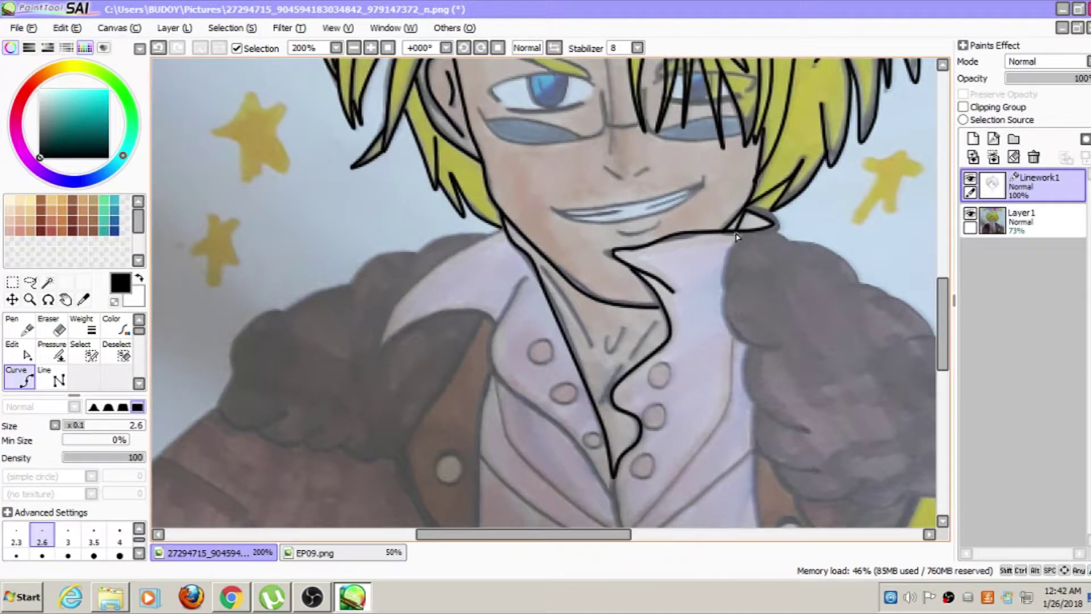
Trace the left collar flap, its lapel edge and the wavy front edge running down the shirt
{"action": "mouse_move", "coordinate": [502, 228]}
{"action": "left_mouse_down"}
{"action": "mouse_move", "coordinate": [449, 256]}
{"action": "mouse_move", "coordinate": [378, 343]}
{"action": "mouse_move", "coordinate": [437, 311]}
{"action": "mouse_move", "coordinate": [510, 308]}
{"action": "mouse_move", "coordinate": [495, 327]}
{"action": "left_mouse_up"}
{"action": "mouse_move", "coordinate": [525, 278]}
{"action": "left_mouse_down"}
{"action": "mouse_move", "coordinate": [496, 372]}
{"action": "mouse_move", "coordinate": [611, 484]}
{"action": "left_mouse_up"}
{"action": "scroll", "coordinate": [613, 463], "scroll_direction": "down", "scroll_amount": 4}
{"action": "scroll", "coordinate": [614, 463], "scroll_direction": "up", "scroll_amount": 1}
{"action": "left_click_drag", "start_coordinate": [945, 332], "coordinate": [948, 366]}
{"action": "scroll", "coordinate": [651, 386], "scroll_direction": "up", "scroll_amount": 2}
{"action": "mouse_move", "coordinate": [578, 285]}
{"action": "left_mouse_down"}
{"action": "mouse_move", "coordinate": [538, 378]}
{"action": "mouse_move", "coordinate": [560, 403]}
{"action": "mouse_move", "coordinate": [556, 455]}
{"action": "left_mouse_up"}
Trace the short neck and collarbone lines inside the open collar
{"action": "scroll", "coordinate": [466, 493], "scroll_direction": "down", "scroll_amount": 6}
{"action": "scroll", "coordinate": [466, 493], "scroll_direction": "up", "scroll_amount": 7}
{"action": "left_click", "coordinate": [500, 305]}
{"action": "double_click", "coordinate": [547, 385]}
{"action": "left_click", "coordinate": [578, 367]}
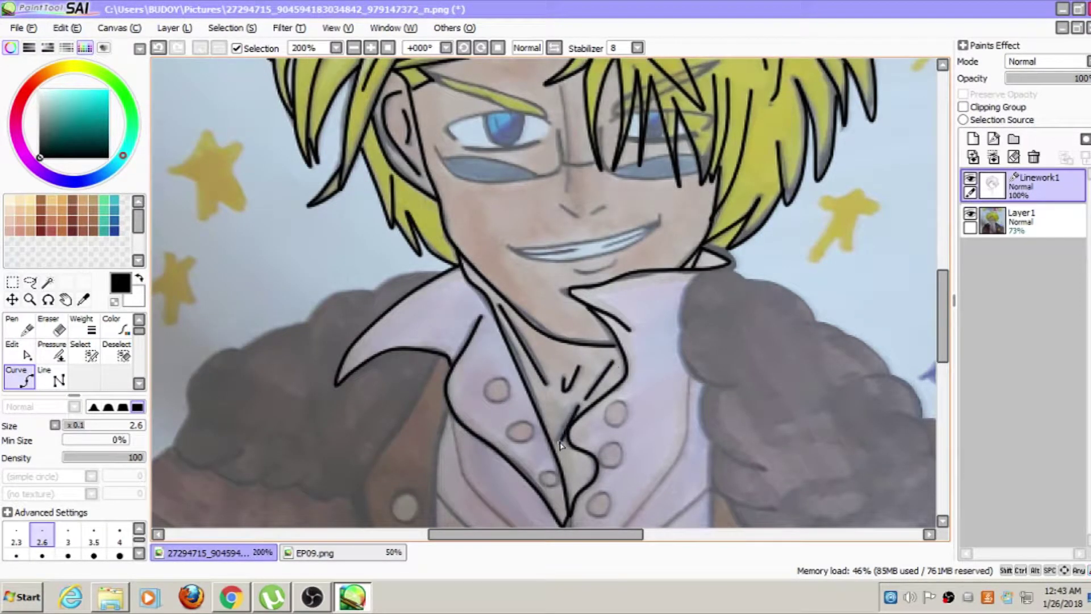
{"action": "double_click", "coordinate": [561, 441]}
Trace the scalloped outline and inner folds of the fur collar on the right shoulder
{"action": "scroll", "coordinate": [687, 481], "scroll_direction": "down", "scroll_amount": 5}
{"action": "scroll", "coordinate": [687, 482], "scroll_direction": "up", "scroll_amount": 4}
{"action": "left_click_drag", "start_coordinate": [429, 155], "coordinate": [492, 202]}
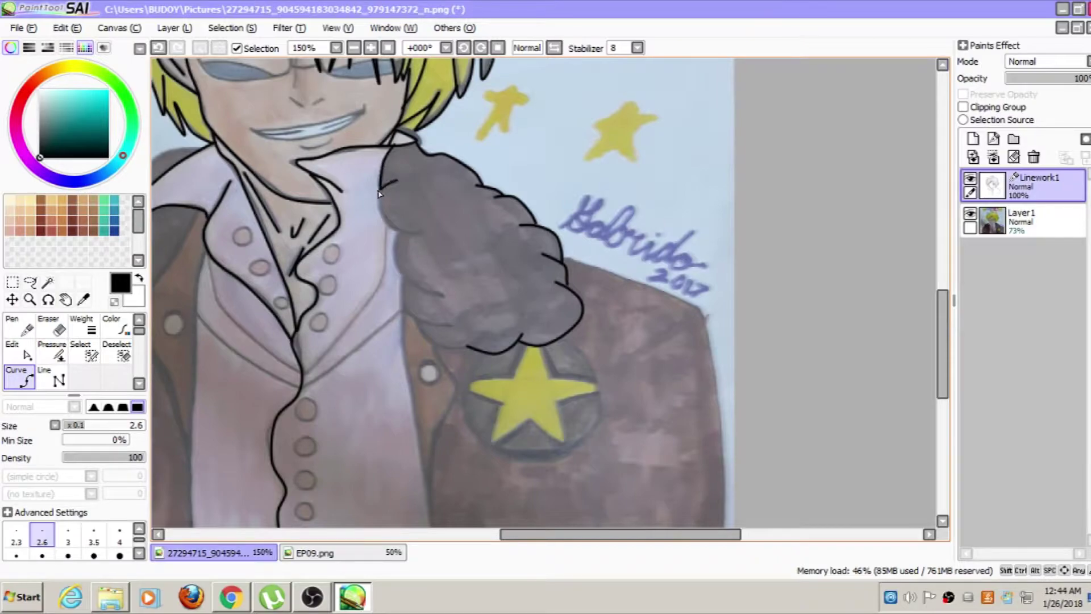
{"action": "mouse_move", "coordinate": [393, 256]}
{"action": "left_mouse_down"}
{"action": "mouse_move", "coordinate": [407, 282]}
{"action": "mouse_move", "coordinate": [448, 298]}
{"action": "left_mouse_up"}
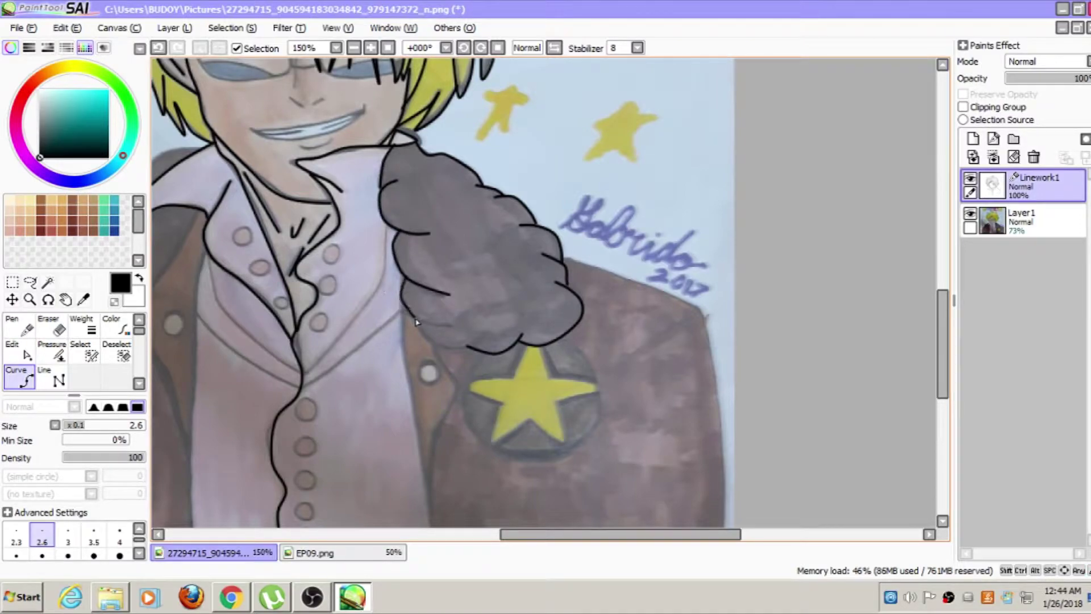
{"action": "scroll", "coordinate": [469, 356], "scroll_direction": "down", "scroll_amount": 2}
{"action": "scroll", "coordinate": [490, 357], "scroll_direction": "up", "scroll_amount": 2}
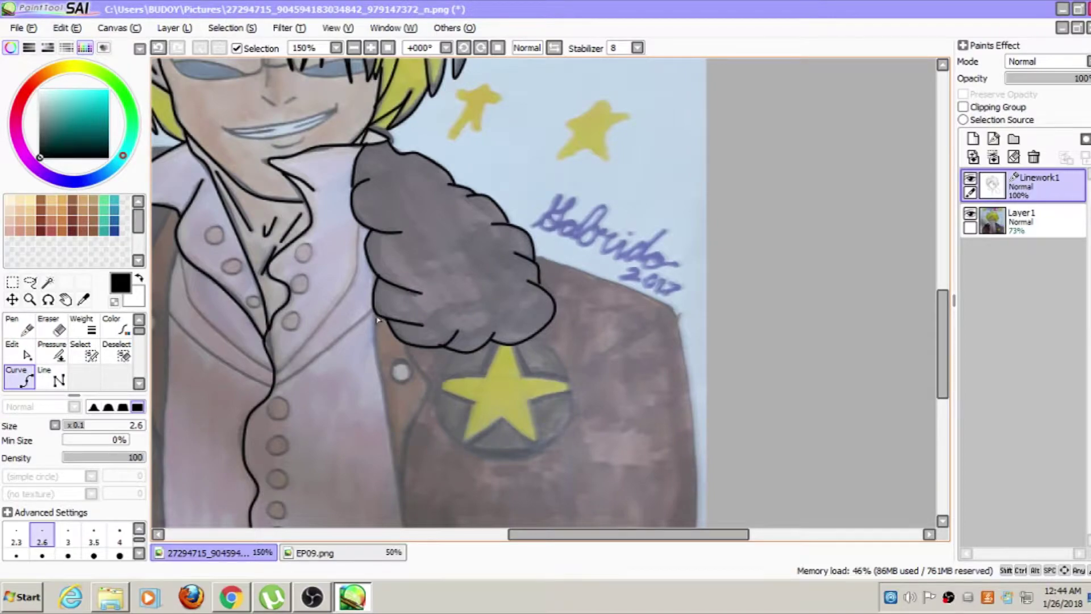
Trace the right jacket opening and lapel edges, the shoulder line and the outer sleeve
{"action": "scroll", "coordinate": [376, 324], "scroll_direction": "down", "scroll_amount": 2}
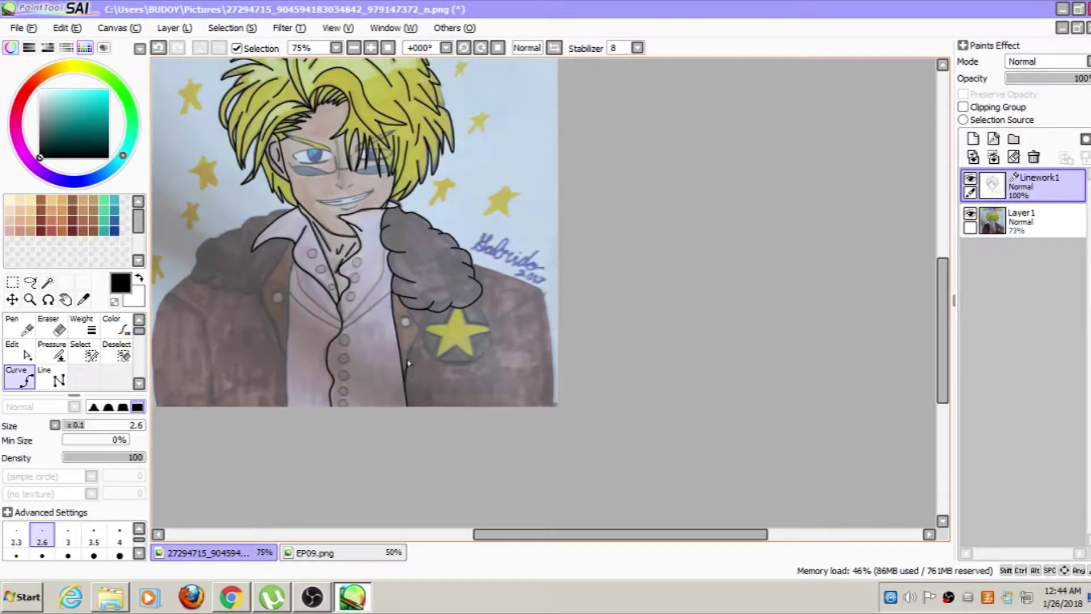
{"action": "scroll", "coordinate": [430, 320], "scroll_direction": "up", "scroll_amount": 1}
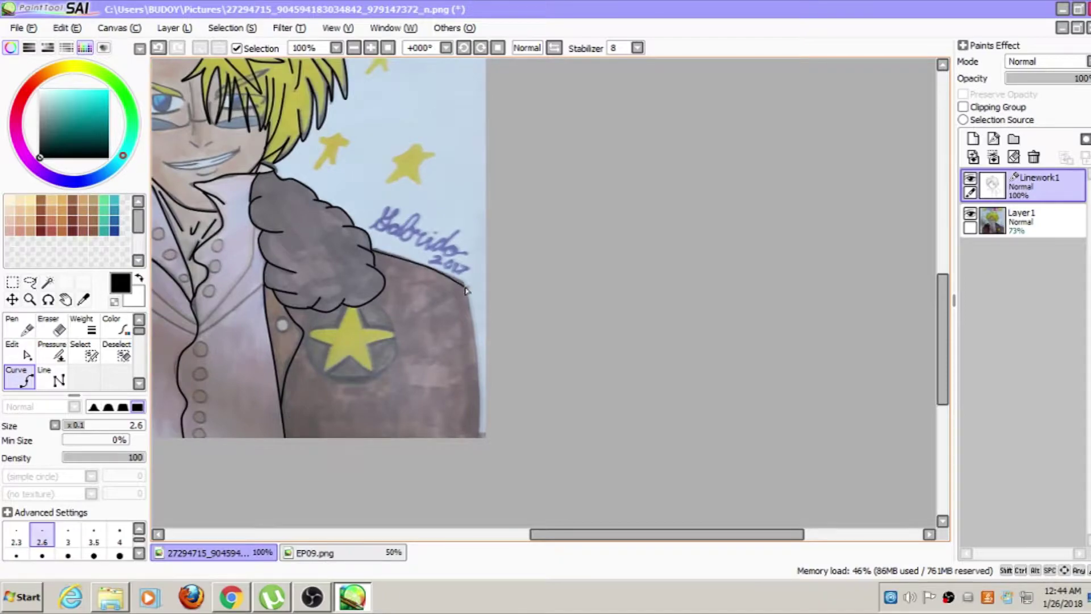
{"action": "left_click", "coordinate": [473, 320]}
{"action": "left_click", "coordinate": [478, 403]}
{"action": "double_click", "coordinate": [472, 478]}
Trace the left fur collar, the left jacket lapel and the left shoulder and sleeve outline
{"action": "left_click_drag", "start_coordinate": [579, 534], "coordinate": [430, 534]}
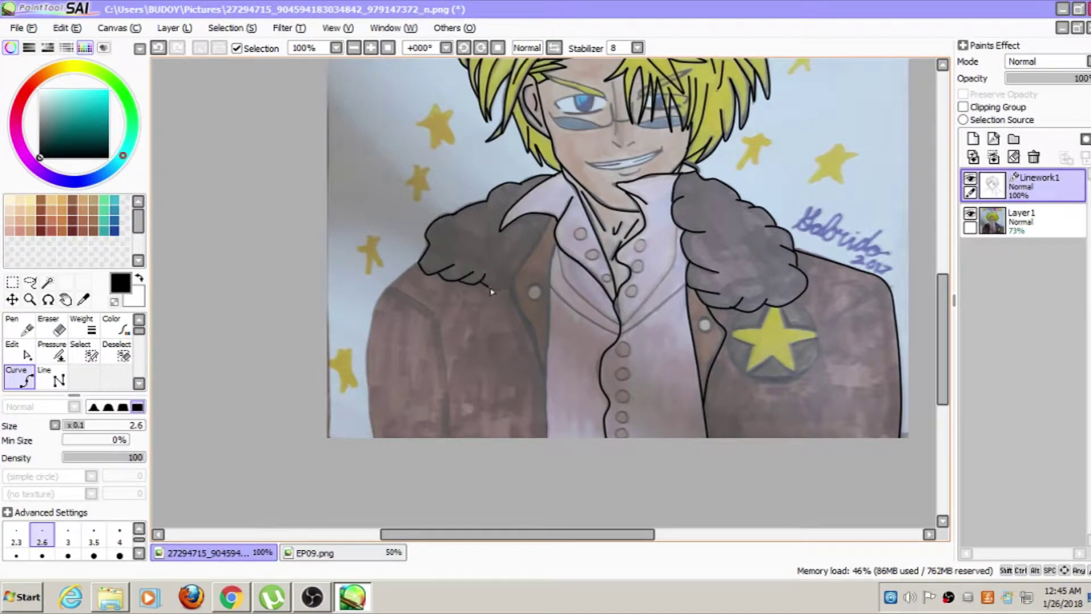
{"action": "left_click", "coordinate": [306, 552]}
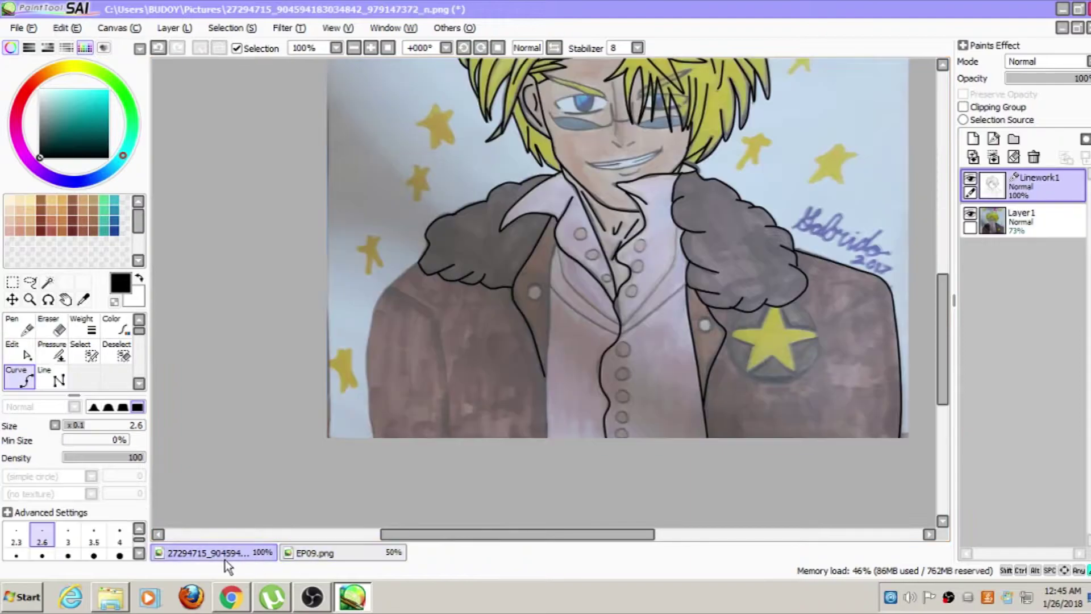
{"action": "left_click", "coordinate": [250, 554]}
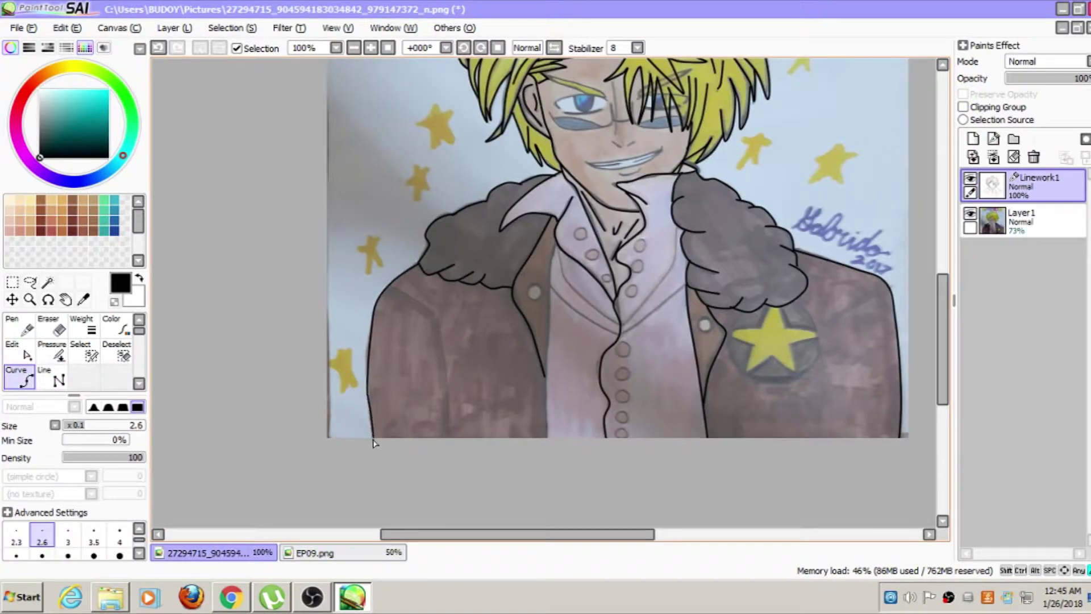
Trace the round patch outline around the yellow star on the jacket
{"action": "left_click_drag", "start_coordinate": [747, 337], "coordinate": [549, 306]}
{"action": "scroll", "coordinate": [546, 301], "scroll_direction": "up", "scroll_amount": 2}
{"action": "left_click", "coordinate": [526, 257]}
{"action": "left_click", "coordinate": [514, 327]}
{"action": "left_click", "coordinate": [533, 373]}
{"action": "left_click", "coordinate": [584, 401]}
{"action": "left_click", "coordinate": [651, 396]}
{"action": "left_click", "coordinate": [701, 337]}
{"action": "left_click", "coordinate": [641, 247]}
Trace the five-pointed star inside the round jacket patch
{"action": "left_click", "coordinate": [597, 253]}
{"action": "left_click", "coordinate": [586, 292]}
{"action": "left_click", "coordinate": [517, 295]}
{"action": "left_click", "coordinate": [566, 333]}
{"action": "left_click", "coordinate": [548, 387]}
{"action": "left_click", "coordinate": [655, 394]}
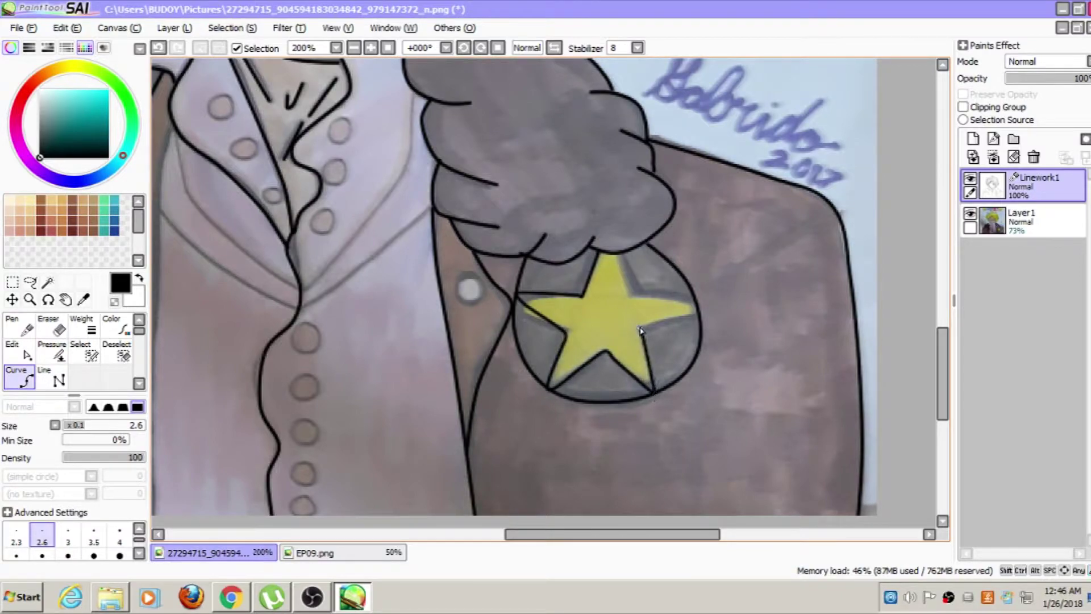
{"action": "left_click", "coordinate": [696, 302]}
{"action": "left_click", "coordinate": [632, 296]}
{"action": "double_click", "coordinate": [618, 254]}
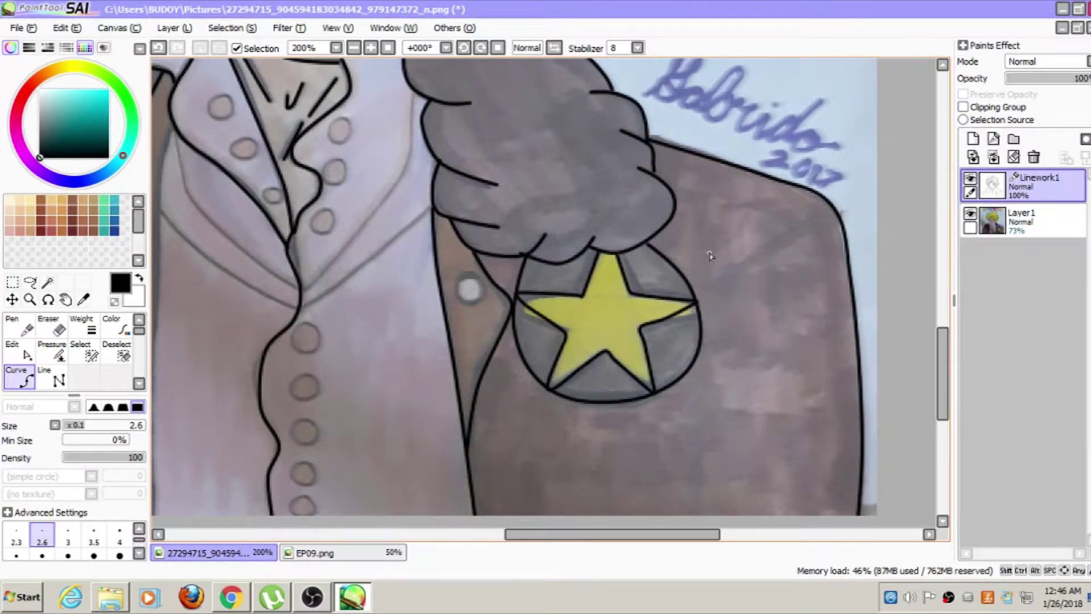
Check the clothing linework with the photo layer hidden, and restore the photo
{"action": "left_click", "coordinate": [970, 214]}
{"action": "scroll", "coordinate": [590, 304], "scroll_direction": "down", "scroll_amount": 5}
{"action": "scroll", "coordinate": [591, 304], "scroll_direction": "up", "scroll_amount": 2}
{"action": "left_click", "coordinate": [971, 215]}
Trace the left sleeve seam and the vertical edge between the vest and the left jacket side
{"action": "scroll", "coordinate": [590, 196], "scroll_direction": "up", "scroll_amount": 1}
{"action": "left_click", "coordinate": [586, 157]}
{"action": "left_click", "coordinate": [576, 195]}
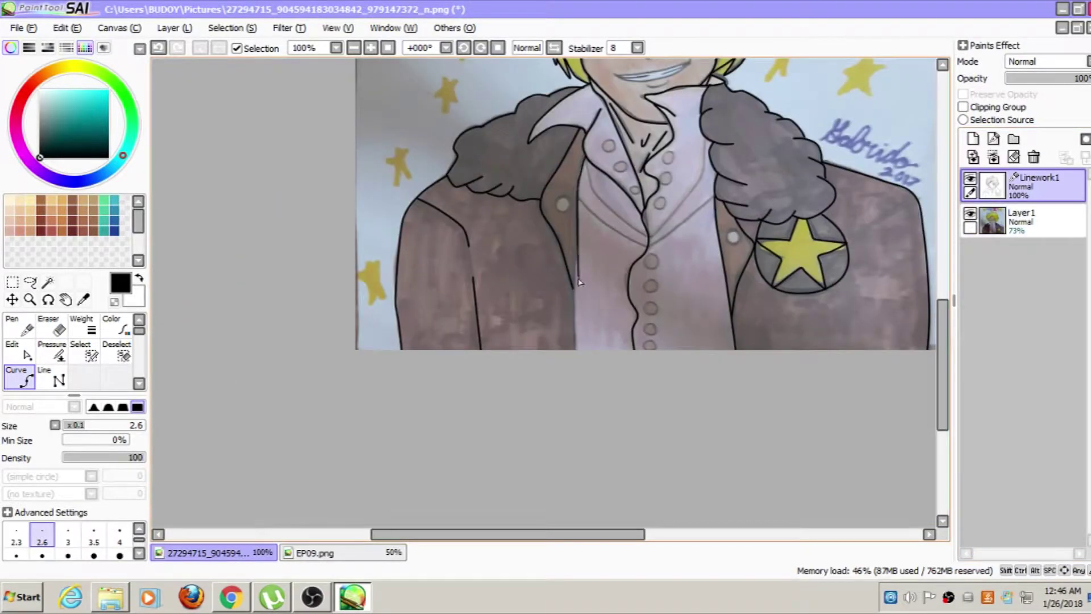
{"action": "left_click", "coordinate": [574, 284]}
{"action": "double_click", "coordinate": [574, 353]}
Trace the V-shaped vest neckline folds and the three buttons on the left shirt lapel
{"action": "scroll", "coordinate": [580, 296], "scroll_direction": "down", "scroll_amount": 2}
{"action": "scroll", "coordinate": [583, 231], "scroll_direction": "up", "scroll_amount": 3}
{"action": "left_click", "coordinate": [582, 231]}
{"action": "left_click", "coordinate": [569, 289]}
{"action": "left_click", "coordinate": [676, 358]}
{"action": "left_click", "coordinate": [760, 213]}
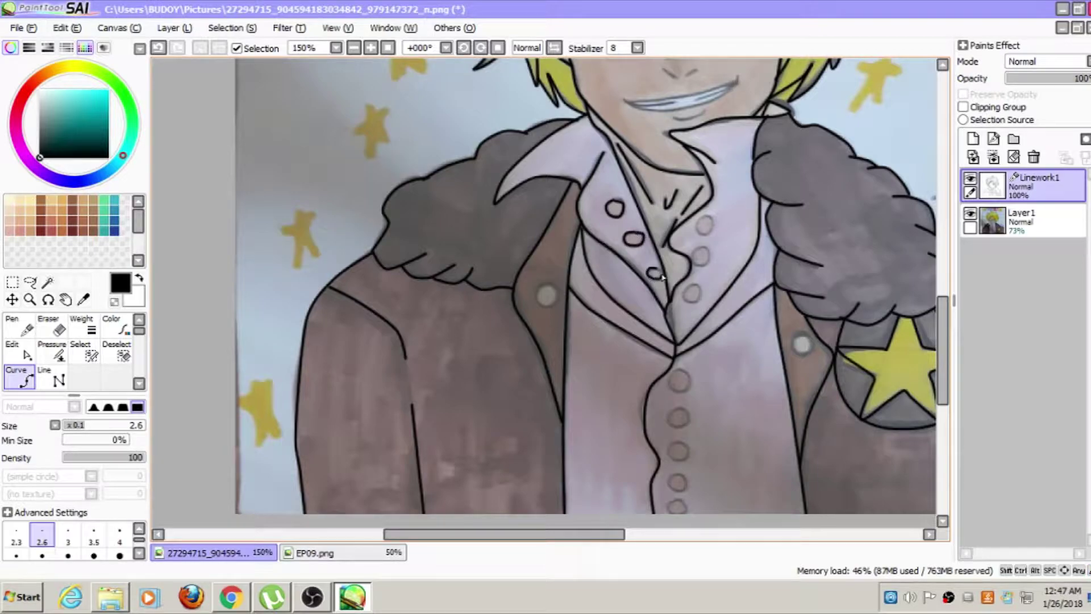
Trace the top button on the right shirt lapel
{"action": "scroll", "coordinate": [715, 261], "scroll_direction": "down", "scroll_amount": 3}
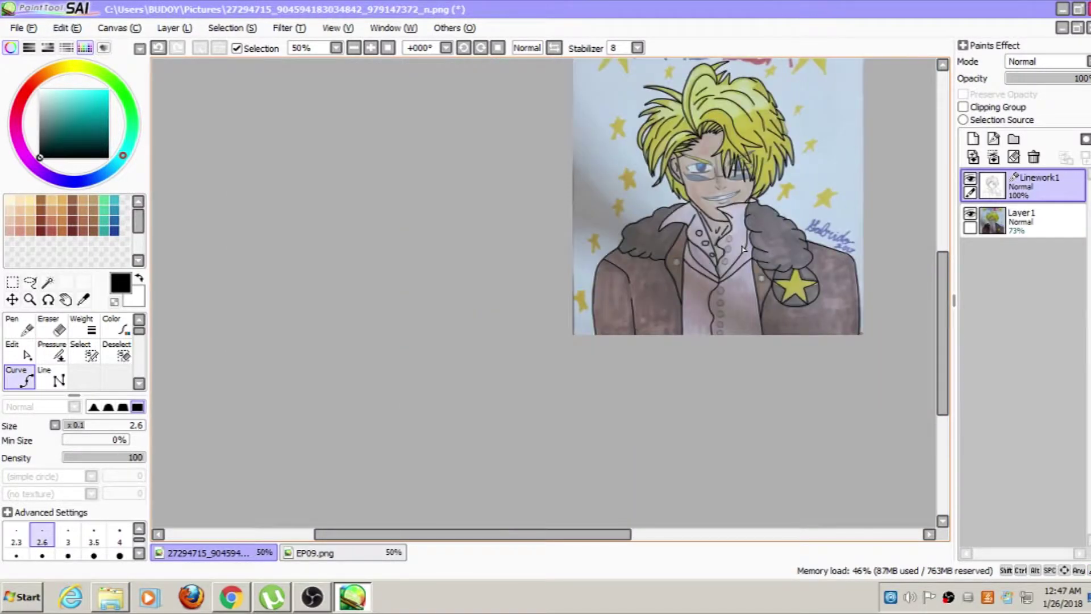
{"action": "scroll", "coordinate": [731, 250], "scroll_direction": "up", "scroll_amount": 5}
{"action": "left_click", "coordinate": [620, 267]}
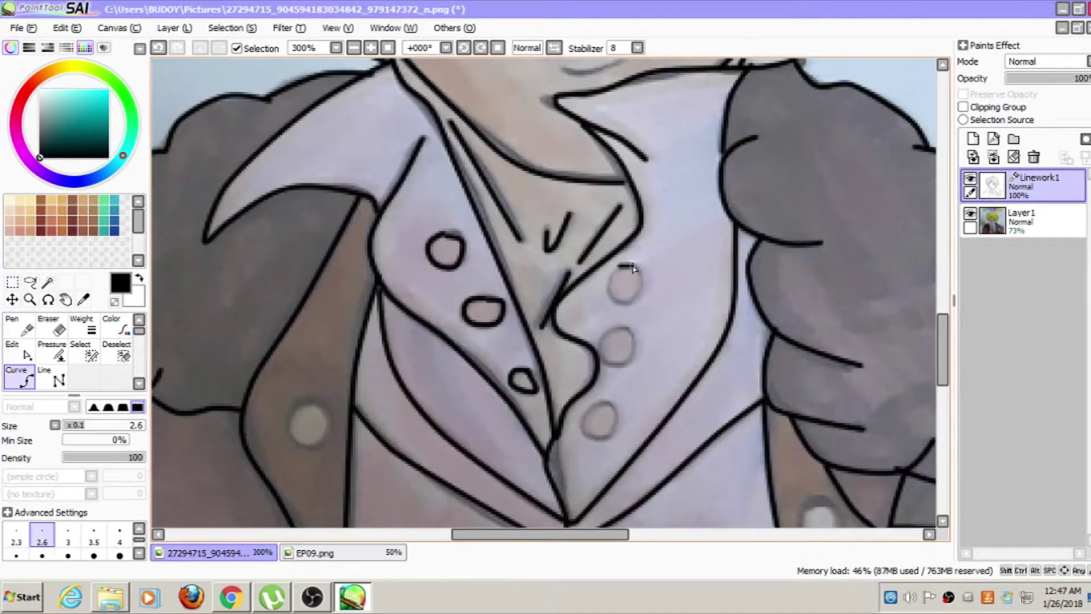
{"action": "left_click", "coordinate": [636, 266]}
{"action": "left_click", "coordinate": [640, 287]}
{"action": "left_click", "coordinate": [626, 304]}
{"action": "left_click", "coordinate": [613, 297]}
{"action": "double_click", "coordinate": [619, 268]}
Trace the two lower buttons on the right shirt lapel
{"action": "left_click", "coordinate": [616, 328]}
{"action": "left_click", "coordinate": [632, 342]}
{"action": "left_click", "coordinate": [622, 364]}
{"action": "double_click", "coordinate": [616, 329]}
{"action": "scroll", "coordinate": [617, 333], "scroll_direction": "down", "scroll_amount": 3}
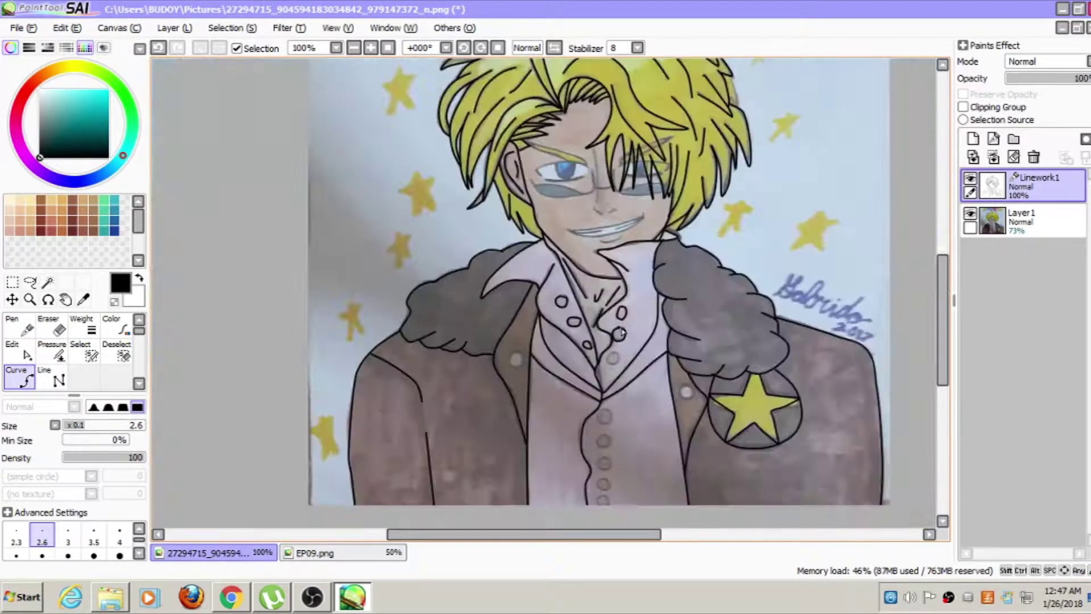
{"action": "scroll", "coordinate": [598, 393], "scroll_direction": "up", "scroll_amount": 3}
{"action": "left_click", "coordinate": [637, 276]}
{"action": "double_click", "coordinate": [637, 276]}
Trace the round buttons on the left and right jacket lapels
{"action": "mouse_move", "coordinate": [363, 274]}
{"action": "left_mouse_down"}
{"action": "mouse_move", "coordinate": [366, 296]}
{"action": "mouse_move", "coordinate": [362, 273]}
{"action": "left_mouse_up"}
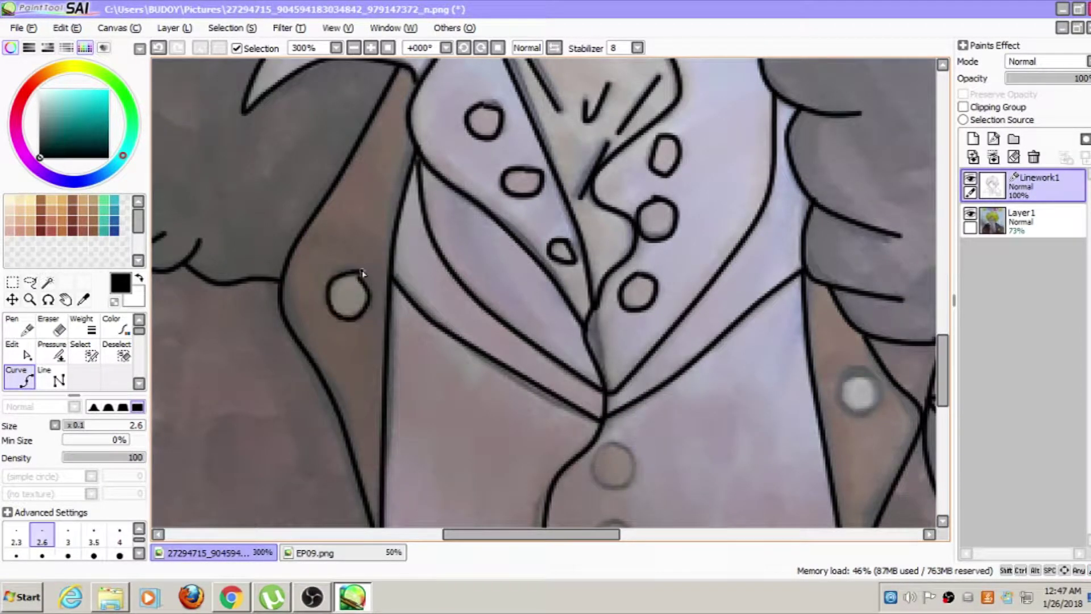
{"action": "left_click", "coordinate": [880, 390]}
{"action": "left_click", "coordinate": [862, 416]}
{"action": "left_click", "coordinate": [841, 393]}
{"action": "double_click", "coordinate": [859, 371]}
Trace the five buttons running down the vest front
{"action": "scroll", "coordinate": [858, 373], "scroll_direction": "down", "scroll_amount": 3}
{"action": "scroll", "coordinate": [827, 425], "scroll_direction": "up", "scroll_amount": 3}
{"action": "scroll", "coordinate": [672, 242], "scroll_direction": "down", "scroll_amount": 2}
{"action": "scroll", "coordinate": [671, 270], "scroll_direction": "up", "scroll_amount": 2}
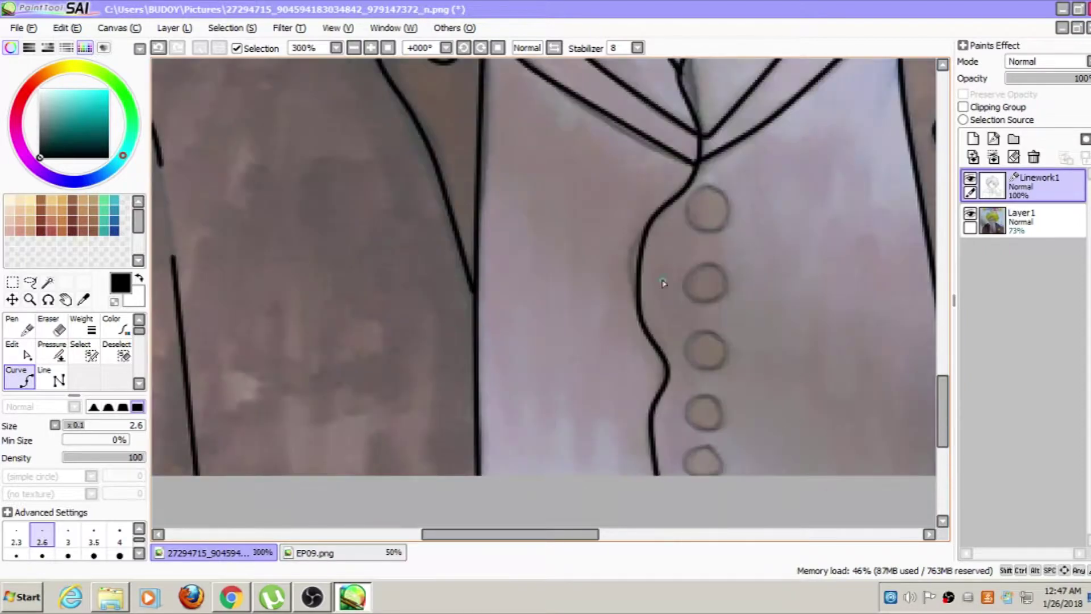
{"action": "mouse_move", "coordinate": [706, 191]}
{"action": "left_mouse_down"}
{"action": "mouse_move", "coordinate": [725, 211]}
{"action": "mouse_move", "coordinate": [699, 226]}
{"action": "left_mouse_up"}
{"action": "mouse_move", "coordinate": [697, 270]}
{"action": "left_mouse_down"}
{"action": "mouse_move", "coordinate": [689, 296]}
{"action": "mouse_move", "coordinate": [694, 266]}
{"action": "left_mouse_up"}
{"action": "mouse_move", "coordinate": [721, 368]}
{"action": "left_mouse_down"}
{"action": "mouse_move", "coordinate": [689, 354]}
{"action": "mouse_move", "coordinate": [704, 336]}
{"action": "left_mouse_up"}
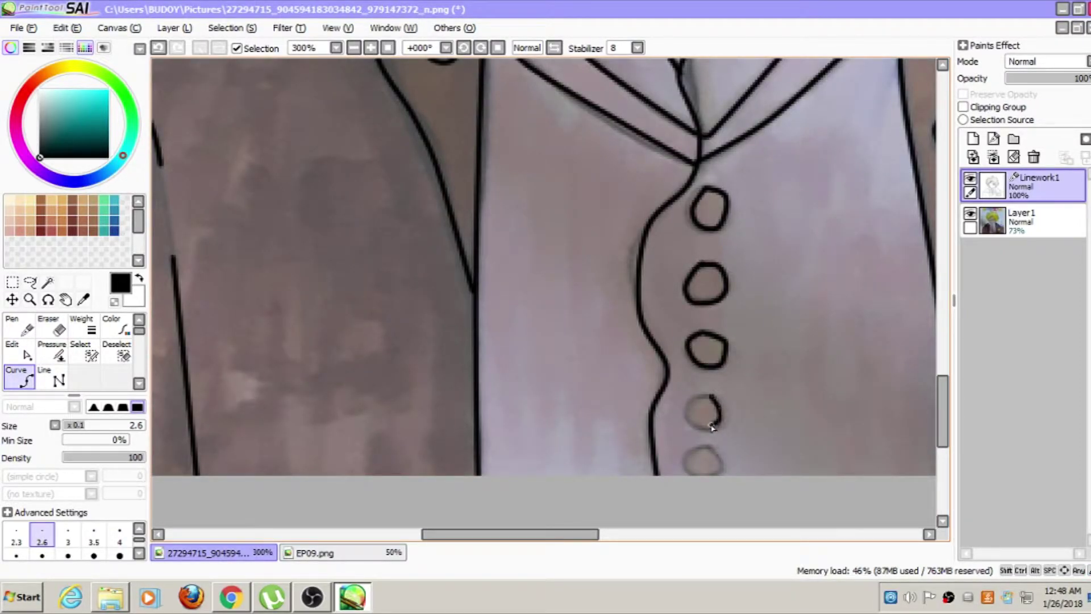
{"action": "left_click_drag", "start_coordinate": [719, 455], "coordinate": [701, 448]}
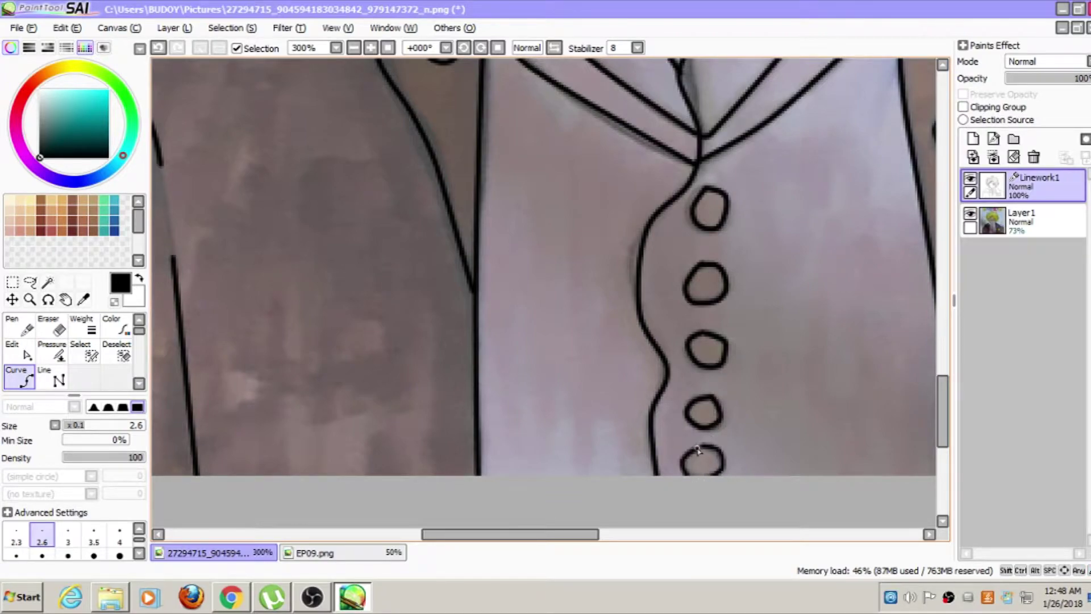
Check the line art without the photo and add a new linework layer above it
{"action": "scroll", "coordinate": [685, 475], "scroll_direction": "down", "scroll_amount": 5}
{"action": "left_click", "coordinate": [970, 215]}
{"action": "left_click", "coordinate": [971, 215]}
{"action": "left_click", "coordinate": [994, 139]}
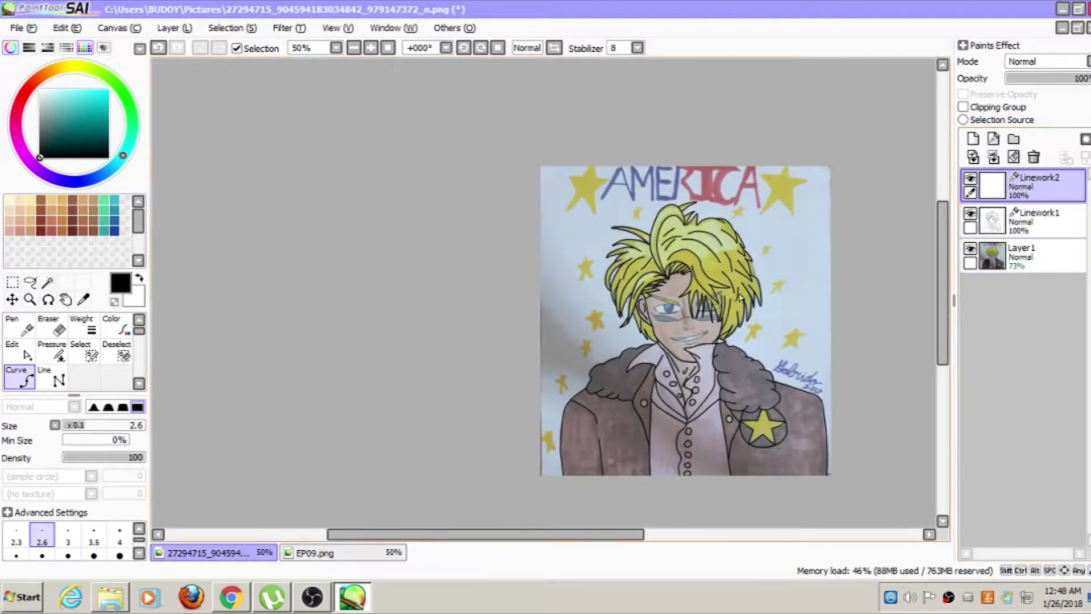
Trace the outline of the left eyebrow on the new linework layer
{"action": "scroll", "coordinate": [664, 302], "scroll_direction": "up", "scroll_amount": 7}
{"action": "left_click", "coordinate": [655, 296]}
{"action": "double_click", "coordinate": [514, 234]}
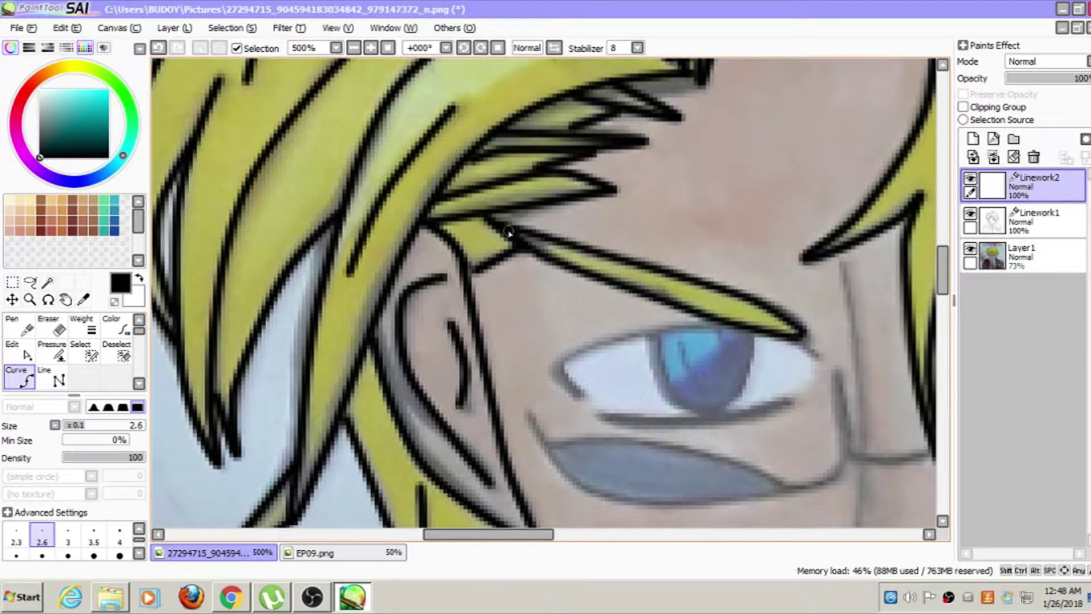
Trace the left eye's upper lid, lower lid line and iris on the Linework2 layer
{"action": "scroll", "coordinate": [514, 233], "scroll_direction": "down", "scroll_amount": 3}
{"action": "scroll", "coordinate": [708, 273], "scroll_direction": "up", "scroll_amount": 2}
{"action": "left_click", "coordinate": [689, 273]}
{"action": "left_click", "coordinate": [685, 287]}
{"action": "left_click", "coordinate": [791, 220]}
{"action": "double_click", "coordinate": [694, 266]}
{"action": "mouse_move", "coordinate": [363, 343]}
{"action": "left_mouse_down"}
{"action": "mouse_move", "coordinate": [467, 310]}
{"action": "mouse_move", "coordinate": [630, 324]}
{"action": "left_mouse_up"}
{"action": "left_click", "coordinate": [468, 311]}
{"action": "left_click", "coordinate": [448, 290]}
{"action": "left_click", "coordinate": [514, 262]}
{"action": "left_click", "coordinate": [591, 260]}
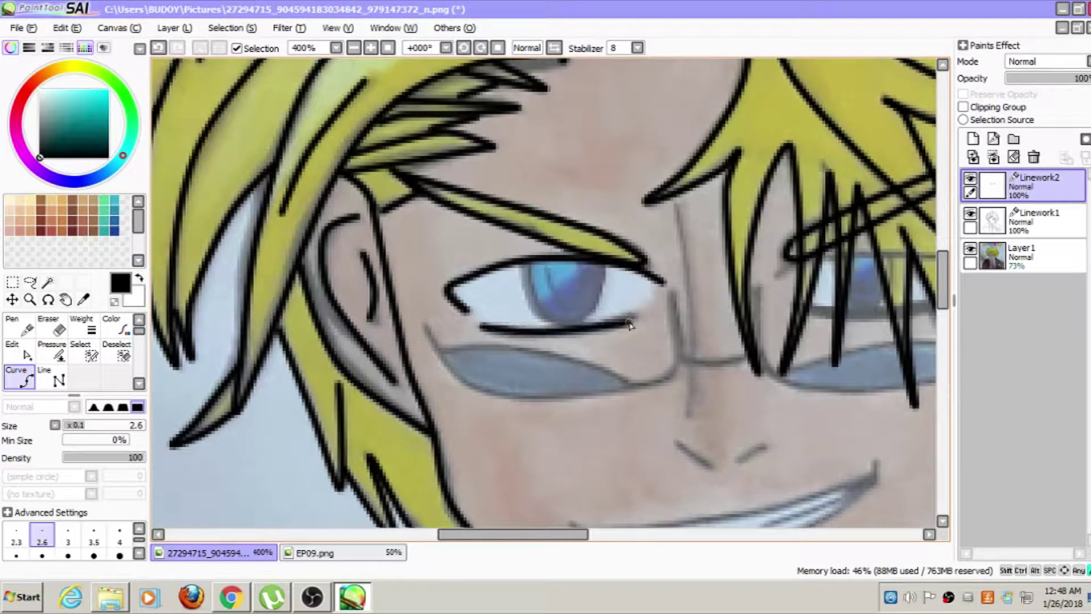
{"action": "double_click", "coordinate": [604, 268]}
Trace the right eye's upper lid, outer corner, lower lid line and iris behind the hair strands
{"action": "scroll", "coordinate": [604, 269], "scroll_direction": "down", "scroll_amount": 2}
{"action": "scroll", "coordinate": [767, 266], "scroll_direction": "up", "scroll_amount": 2}
{"action": "left_click", "coordinate": [614, 287]}
{"action": "left_click", "coordinate": [705, 259]}
{"action": "left_click", "coordinate": [823, 279]}
{"action": "double_click", "coordinate": [803, 306]}
{"action": "left_click", "coordinate": [315, 553]}
{"action": "left_click", "coordinate": [267, 552]}
{"action": "left_click_drag", "start_coordinate": [644, 311], "coordinate": [787, 307]}
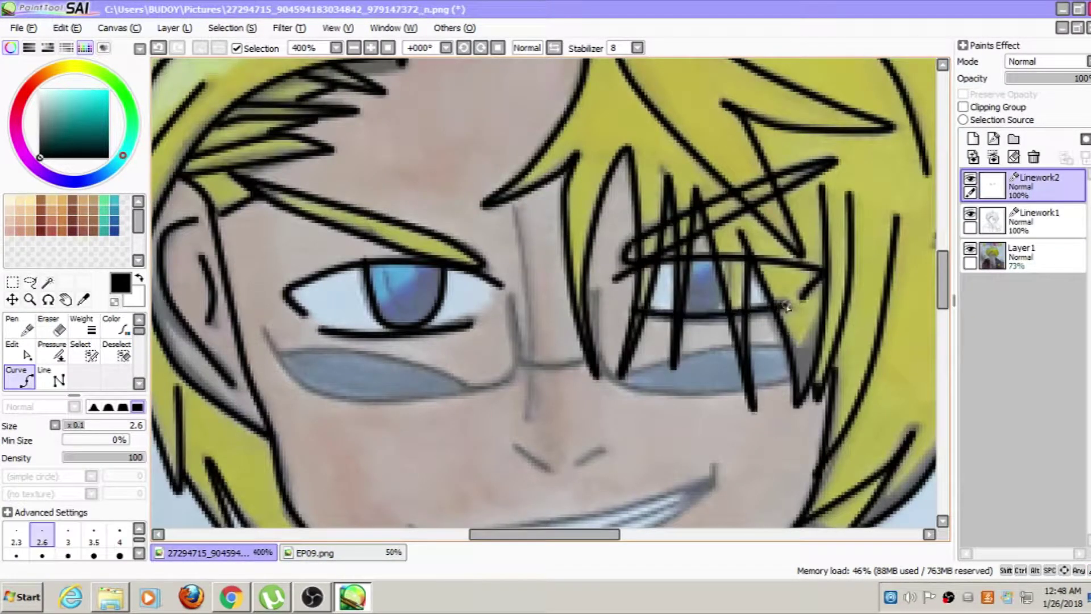
{"action": "double_click", "coordinate": [724, 305]}
Trace the left glasses lens, including its frame curve up toward the nose and its upper edge
{"action": "scroll", "coordinate": [710, 301], "scroll_direction": "down", "scroll_amount": 3}
{"action": "scroll", "coordinate": [597, 324], "scroll_direction": "up", "scroll_amount": 2}
{"action": "left_click", "coordinate": [465, 291]}
{"action": "left_click", "coordinate": [503, 340]}
{"action": "left_click", "coordinate": [631, 336]}
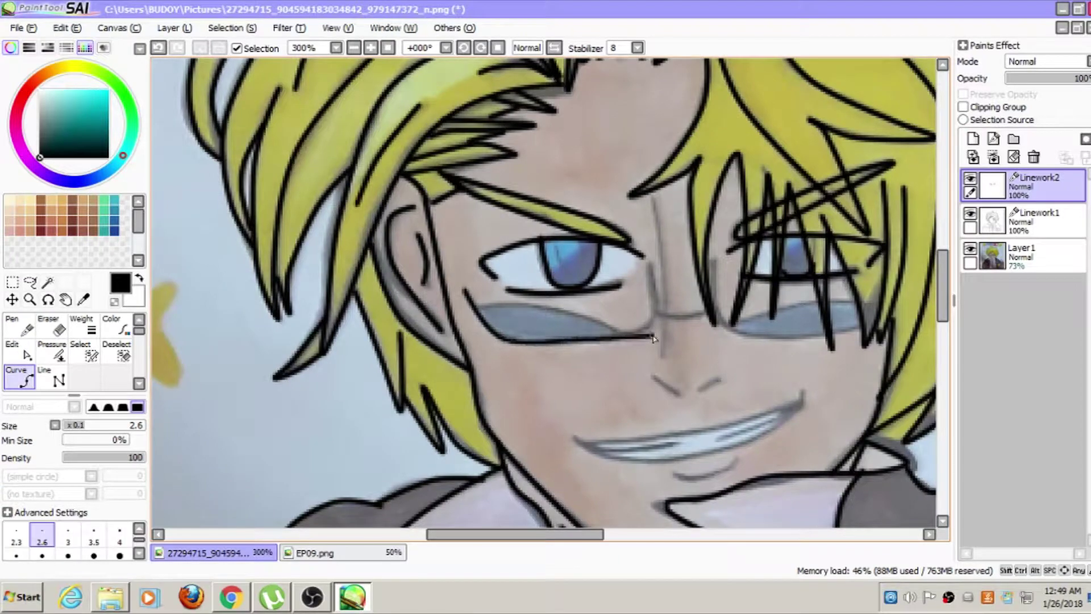
{"action": "left_click", "coordinate": [658, 312]}
{"action": "double_click", "coordinate": [652, 265]}
{"action": "double_click", "coordinate": [625, 335]}
Trace the right glasses lens, the bridge of the glasses and the nose lines
{"action": "left_click", "coordinate": [714, 261]}
{"action": "left_click", "coordinate": [724, 326]}
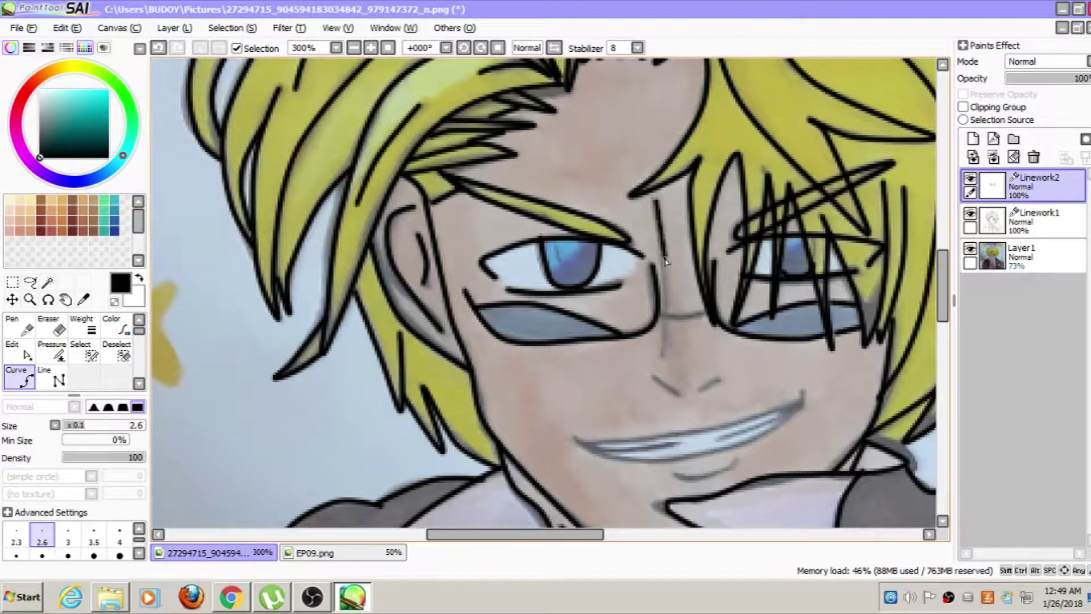
{"action": "double_click", "coordinate": [681, 396]}
{"action": "left_click", "coordinate": [701, 392]}
{"action": "double_click", "coordinate": [721, 378]}
Trace the outline of the smiling mouth and check the line art with the photo layer hidden
{"action": "scroll", "coordinate": [726, 381], "scroll_direction": "down", "scroll_amount": 2}
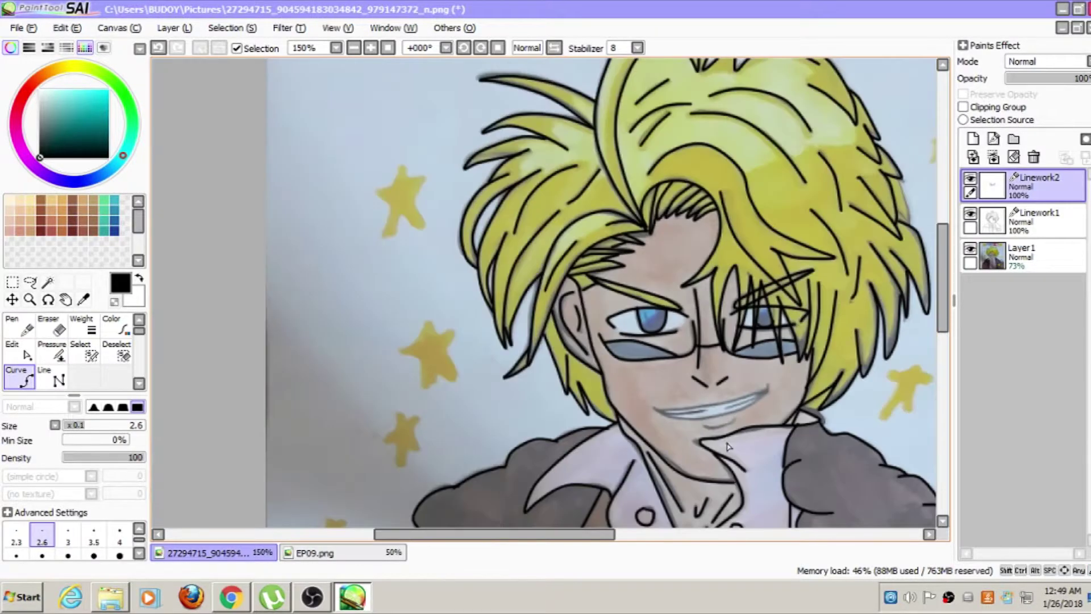
{"action": "scroll", "coordinate": [723, 445], "scroll_direction": "up", "scroll_amount": 2}
{"action": "left_click", "coordinate": [581, 372]}
{"action": "double_click", "coordinate": [810, 337]}
{"action": "left_click", "coordinate": [811, 338]}
{"action": "double_click", "coordinate": [579, 375]}
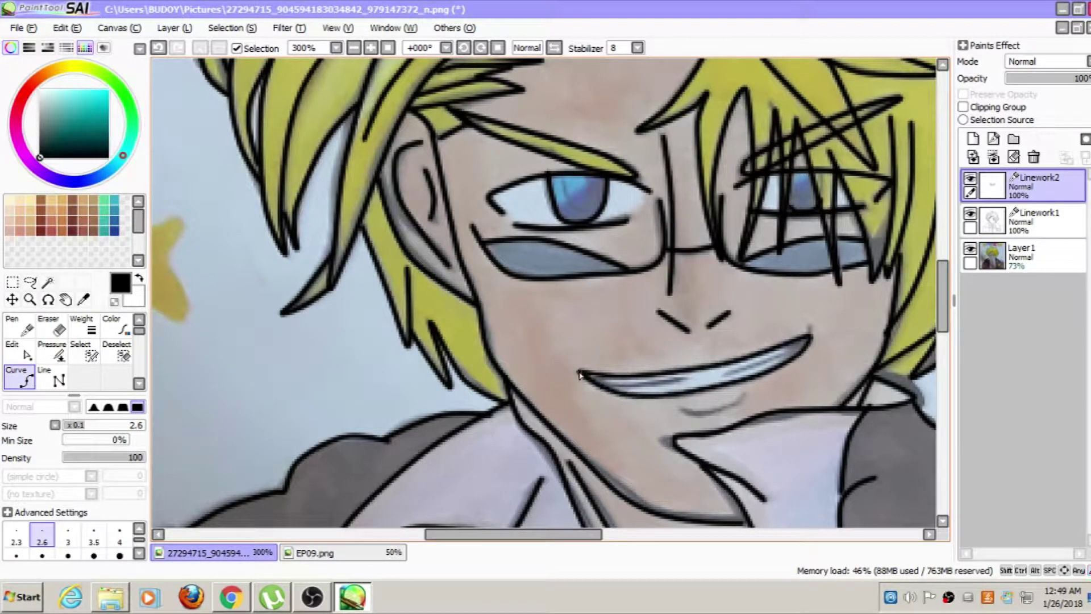
{"action": "scroll", "coordinate": [726, 417], "scroll_direction": "down", "scroll_amount": 5}
{"action": "left_click", "coordinate": [971, 250]}
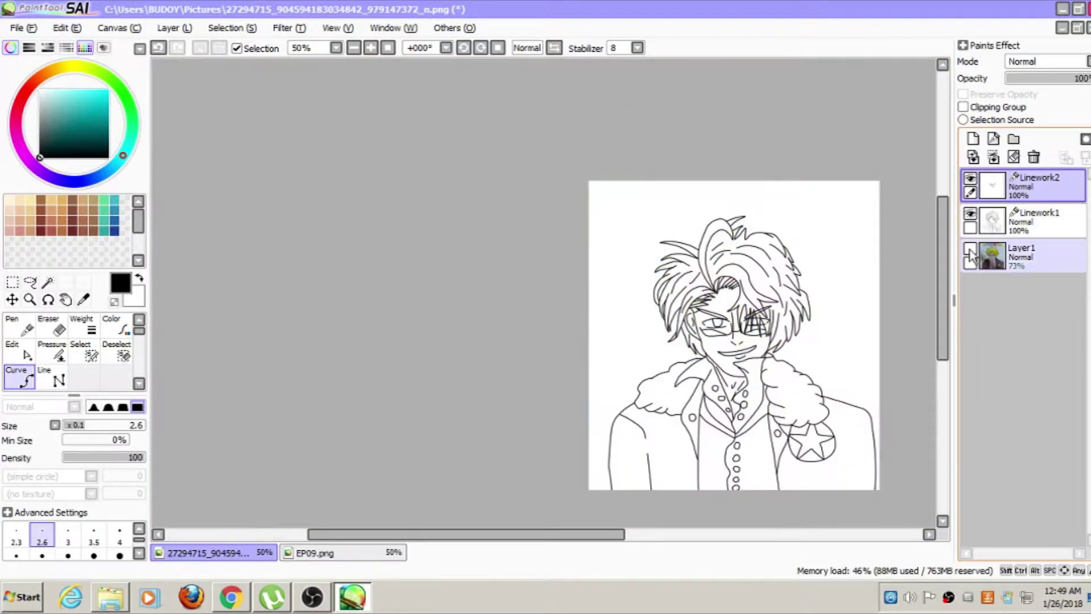
{"action": "left_click", "coordinate": [969, 250]}
Save the canvas in SAI (.sai) format in the sai folder of the Paint Tool SAI directory
{"action": "left_click", "coordinate": [19, 28]}
{"action": "left_click", "coordinate": [34, 122]}
{"action": "left_click", "coordinate": [21, 30]}
{"action": "left_click", "coordinate": [52, 142]}
{"action": "left_click", "coordinate": [423, 389]}
{"action": "left_click", "coordinate": [227, 418]}
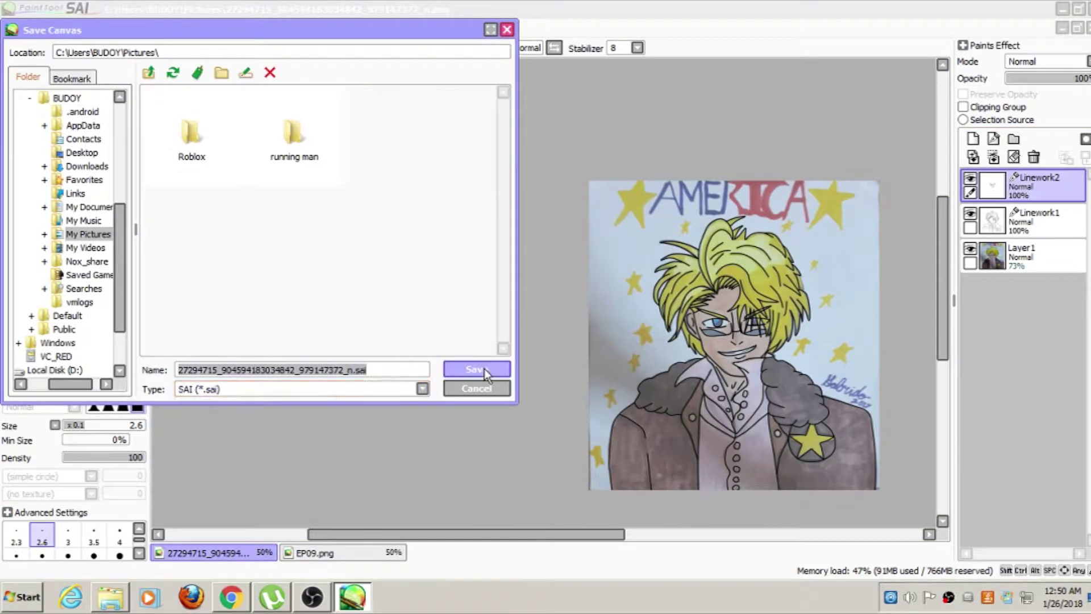
{"action": "scroll", "coordinate": [94, 172], "scroll_direction": "up", "scroll_amount": 3}
{"action": "scroll", "coordinate": [95, 171], "scroll_direction": "up", "scroll_amount": 2}
{"action": "scroll", "coordinate": [91, 227], "scroll_direction": "down", "scroll_amount": 3}
{"action": "left_click", "coordinate": [88, 230]}
{"action": "left_click", "coordinate": [88, 270]}
{"action": "left_click_drag", "start_coordinate": [500, 182], "coordinate": [483, 278]}
{"action": "double_click", "coordinate": [294, 301]}
{"action": "double_click", "coordinate": [292, 146]}
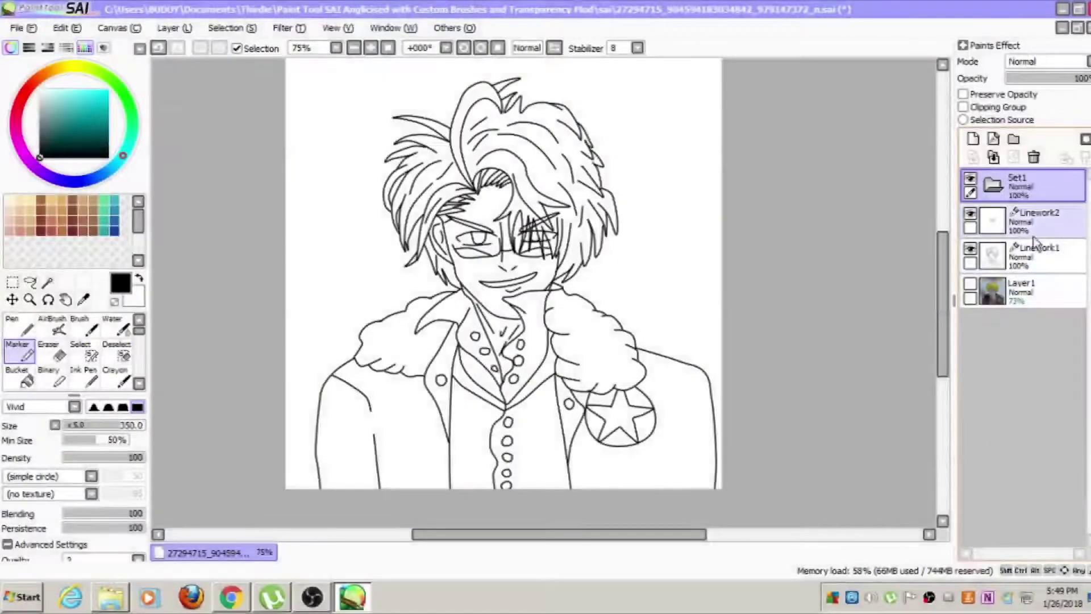
Move the photo layer Layer1 into the Set1 folder
{"action": "left_click_drag", "start_coordinate": [1045, 289], "coordinate": [1035, 189]}
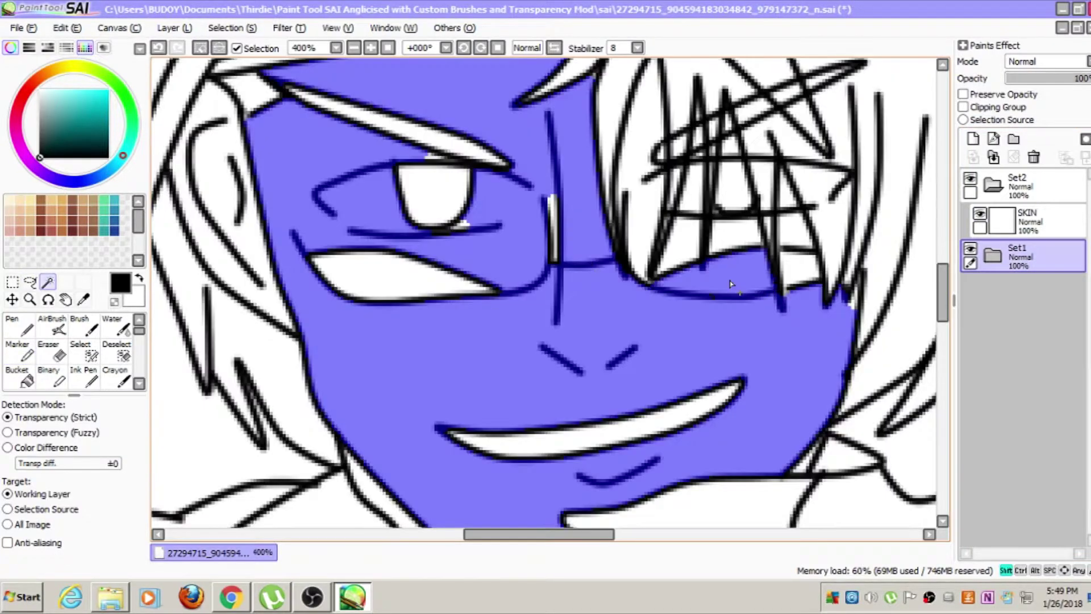
Hide Linework2 and extend the selection to cover all the skin of the face, ear and neck
{"action": "left_click", "coordinate": [734, 238]}
{"action": "left_click", "coordinate": [680, 250]}
{"action": "left_click", "coordinate": [992, 256]}
{"action": "left_click", "coordinate": [980, 285]}
{"action": "scroll", "coordinate": [622, 242], "scroll_direction": "down", "scroll_amount": 1}
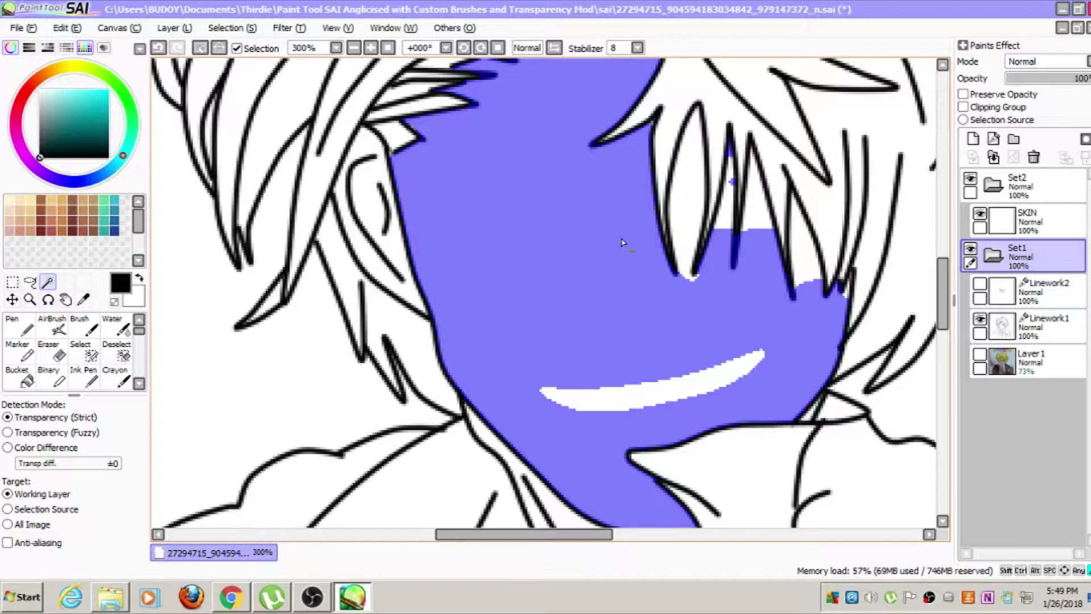
{"action": "scroll", "coordinate": [622, 241], "scroll_direction": "down", "scroll_amount": 2}
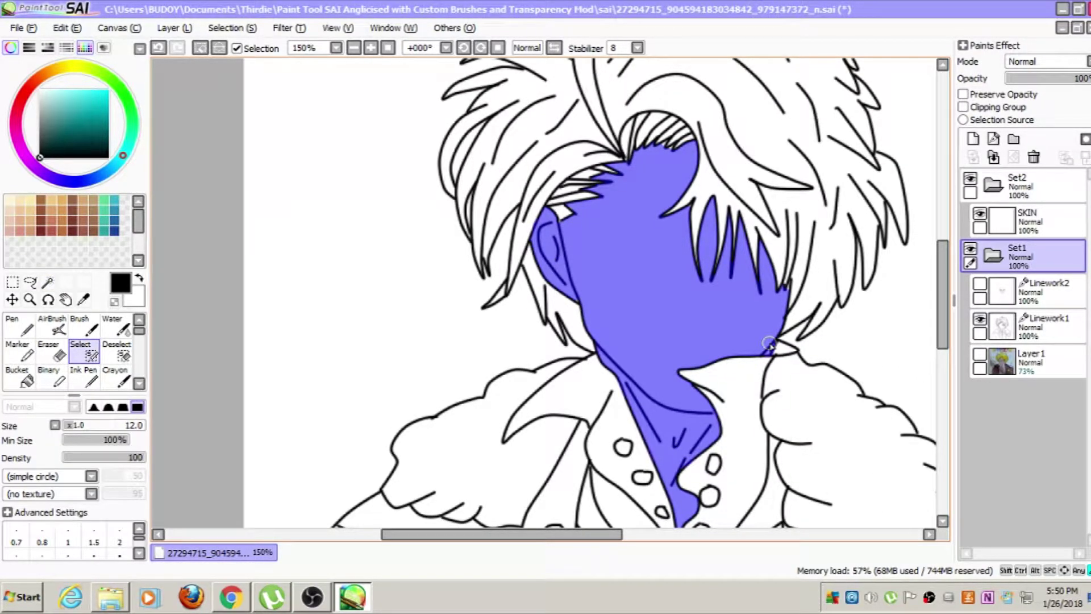
{"action": "left_click_drag", "start_coordinate": [769, 344], "coordinate": [765, 352]}
Make SKIN the active layer and open EP09.png from the Pictures folder as a colour reference
{"action": "left_click", "coordinate": [994, 255]}
{"action": "left_click", "coordinate": [1029, 221]}
{"action": "left_click", "coordinate": [23, 28]}
{"action": "left_click", "coordinate": [35, 59]}
{"action": "left_click_drag", "start_coordinate": [119, 246], "coordinate": [113, 199]}
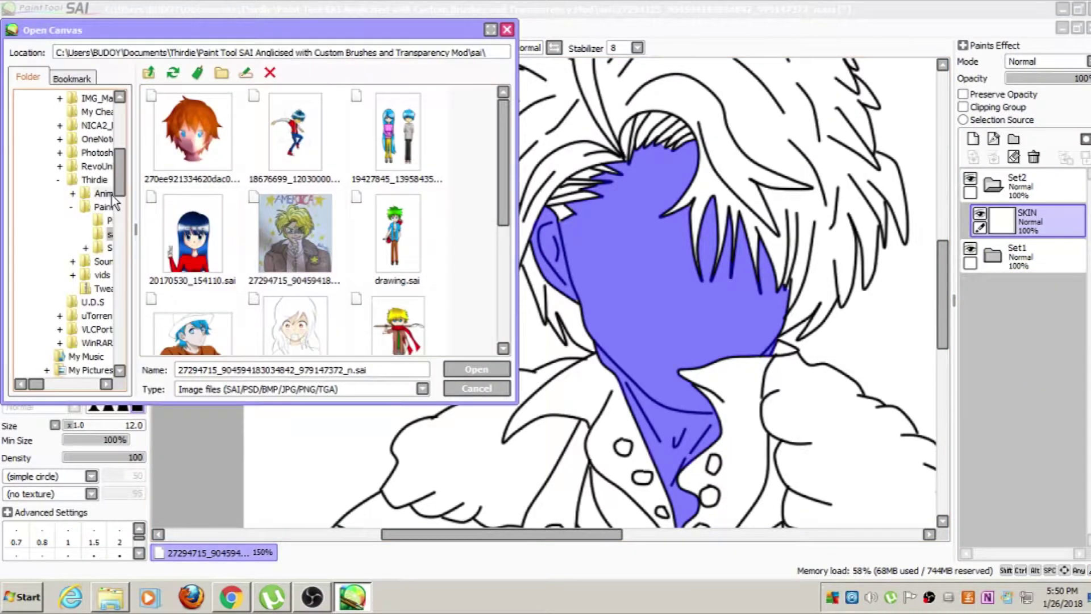
{"action": "left_click", "coordinate": [91, 370]}
{"action": "scroll", "coordinate": [151, 238], "scroll_direction": "down", "scroll_amount": 5}
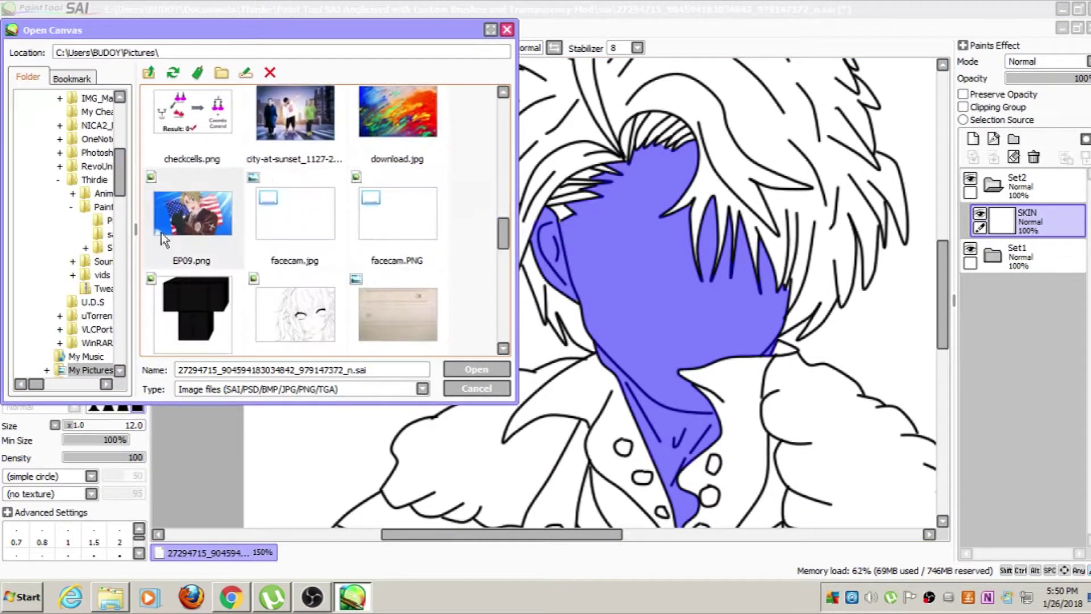
{"action": "double_click", "coordinate": [151, 238]}
{"action": "left_click", "coordinate": [1075, 43]}
{"action": "mouse_move", "coordinate": [338, 80]}
{"action": "left_mouse_down"}
{"action": "mouse_move", "coordinate": [636, 107]}
{"action": "mouse_move", "coordinate": [849, 107]}
{"action": "mouse_move", "coordinate": [764, 98]}
{"action": "left_mouse_up"}
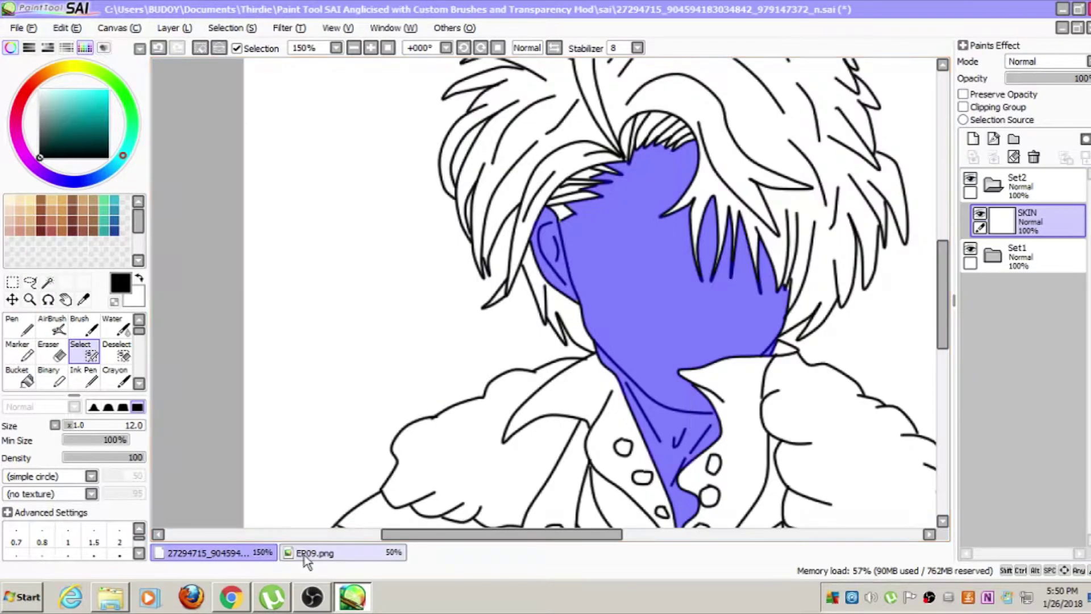
Sample the light skin colour from the character's face in EP09.png
{"action": "key", "text": "ctrl+Tab"}
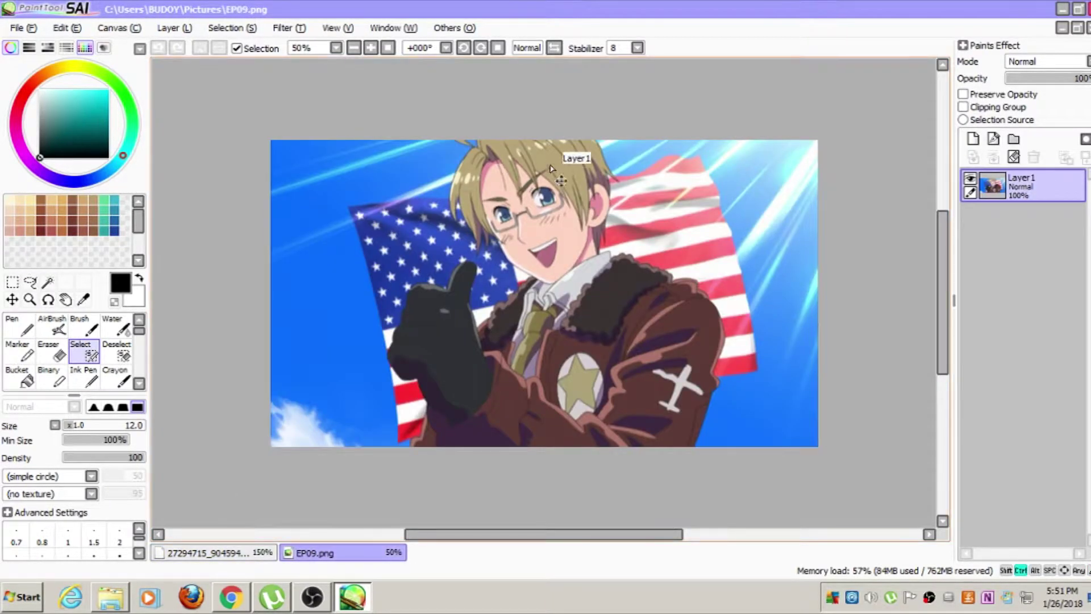
{"action": "key", "text": "ctrl+Tab"}
{"action": "key", "text": "ctrl+Tab"}
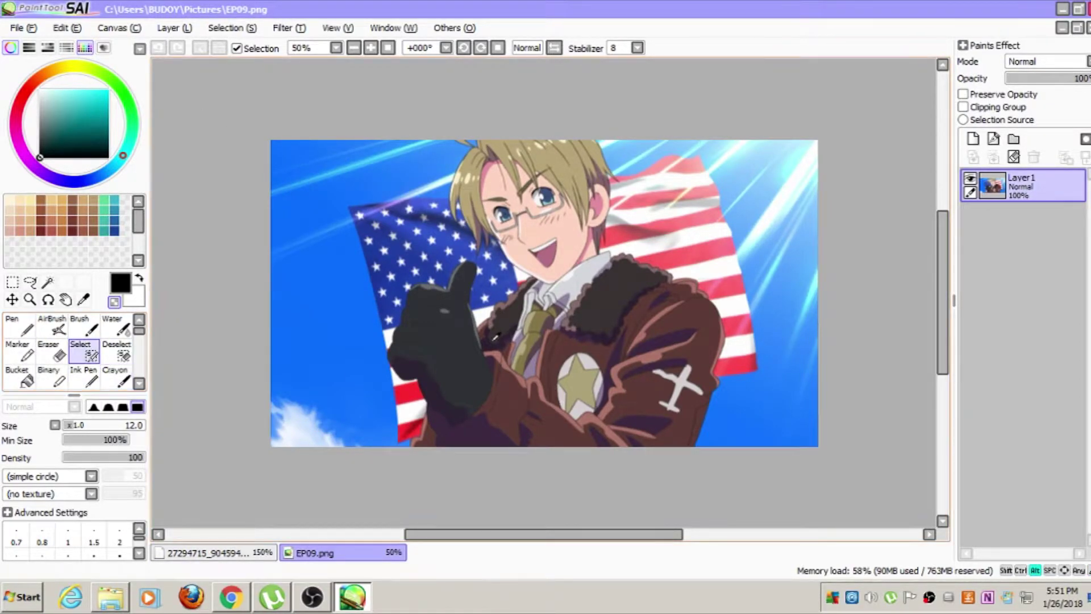
{"action": "left_click", "coordinate": [84, 299]}
{"action": "left_click", "coordinate": [569, 234]}
Fill the selected skin area on the SKIN layer with the sampled colour and move Set2 below Set1
{"action": "left_click", "coordinate": [214, 552]}
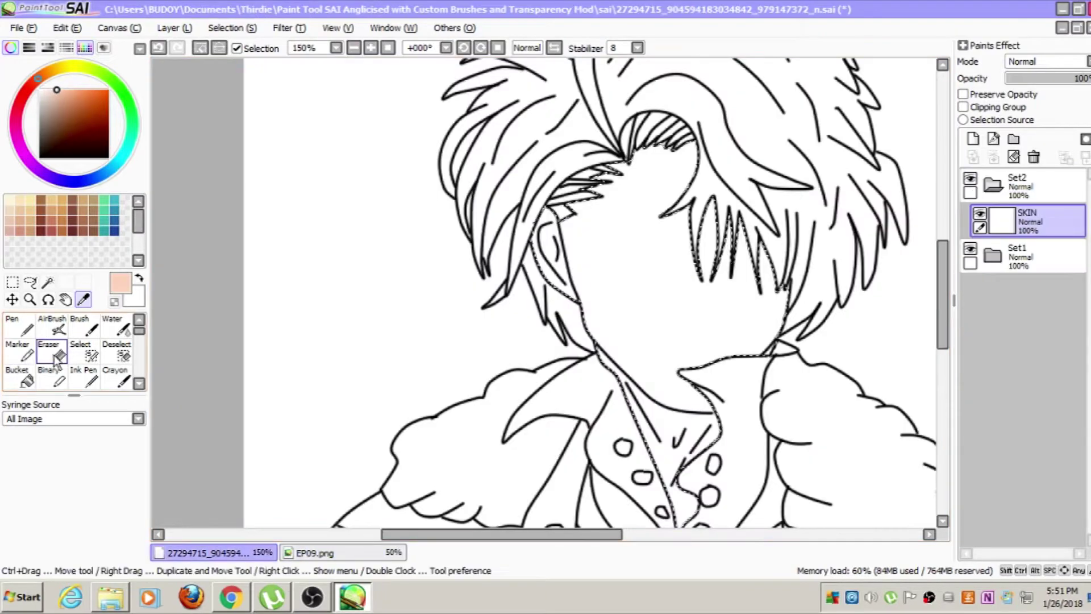
{"action": "left_click", "coordinate": [19, 377]}
{"action": "left_click", "coordinate": [702, 278]}
{"action": "scroll", "coordinate": [702, 278], "scroll_direction": "down", "scroll_amount": 4}
{"action": "scroll", "coordinate": [744, 276], "scroll_direction": "up", "scroll_amount": 2}
{"action": "left_click_drag", "start_coordinate": [1051, 188], "coordinate": [1042, 291]}
{"action": "scroll", "coordinate": [796, 267], "scroll_direction": "down", "scroll_amount": 2}
{"action": "scroll", "coordinate": [796, 267], "scroll_direction": "up", "scroll_amount": 4}
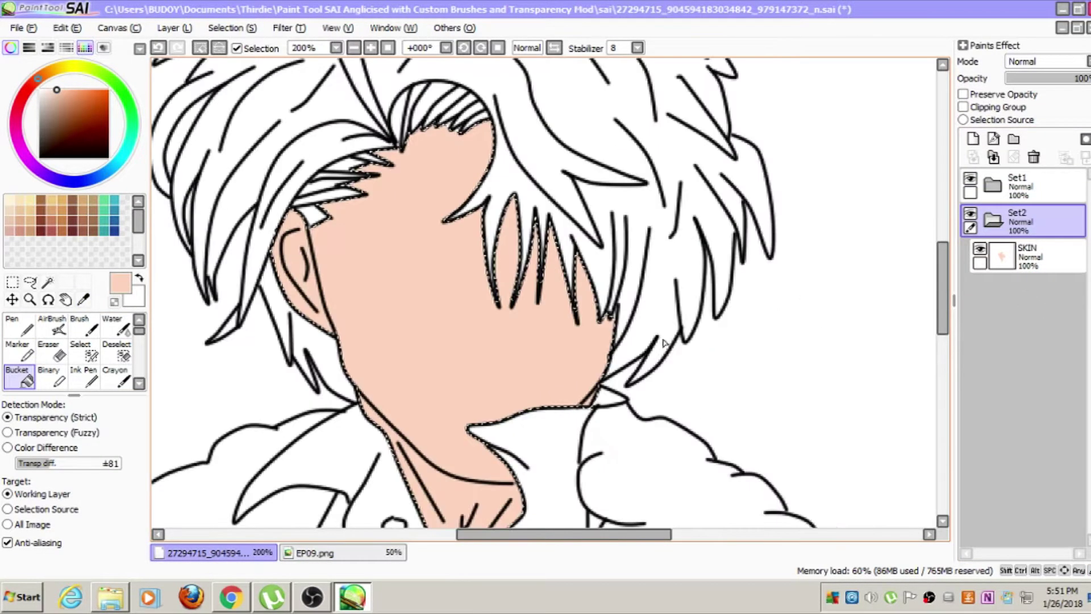
Sample the pink of the character's open mouth in EP09.png as the shading colour
{"action": "left_click", "coordinate": [309, 553]}
{"action": "left_click", "coordinate": [543, 250]}
{"action": "key", "text": "ctrl+z"}
{"action": "left_click", "coordinate": [83, 299]}
{"action": "left_click", "coordinate": [544, 250]}
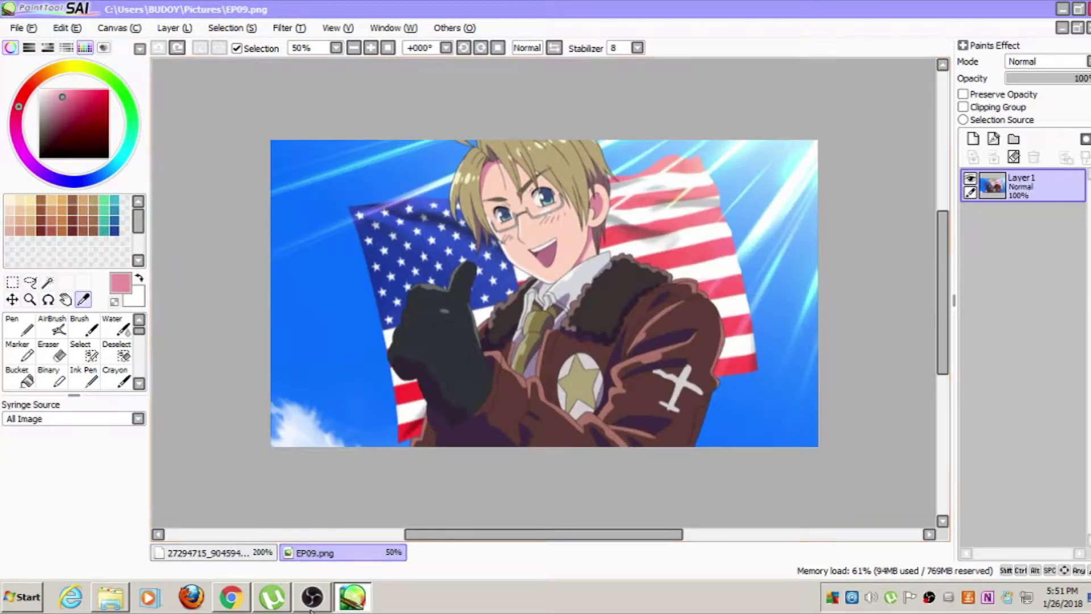
Set the AirBrush size to 100 in the portrait and add a new layer clipped to the SKIN layer
{"action": "left_click", "coordinate": [222, 551]}
{"action": "scroll", "coordinate": [194, 272], "scroll_direction": "down", "scroll_amount": 3}
{"action": "left_click_drag", "start_coordinate": [603, 535], "coordinate": [530, 540]}
{"action": "left_click", "coordinate": [52, 325]}
{"action": "key", "text": "bracketright"}
{"action": "key", "text": "bracketright"}
{"action": "key", "text": "bracketright"}
{"action": "key", "text": "bracketright"}
{"action": "key", "text": "bracketright"}
{"action": "key", "text": "bracketright"}
{"action": "key", "text": "bracketright"}
{"action": "key", "text": "bracketright"}
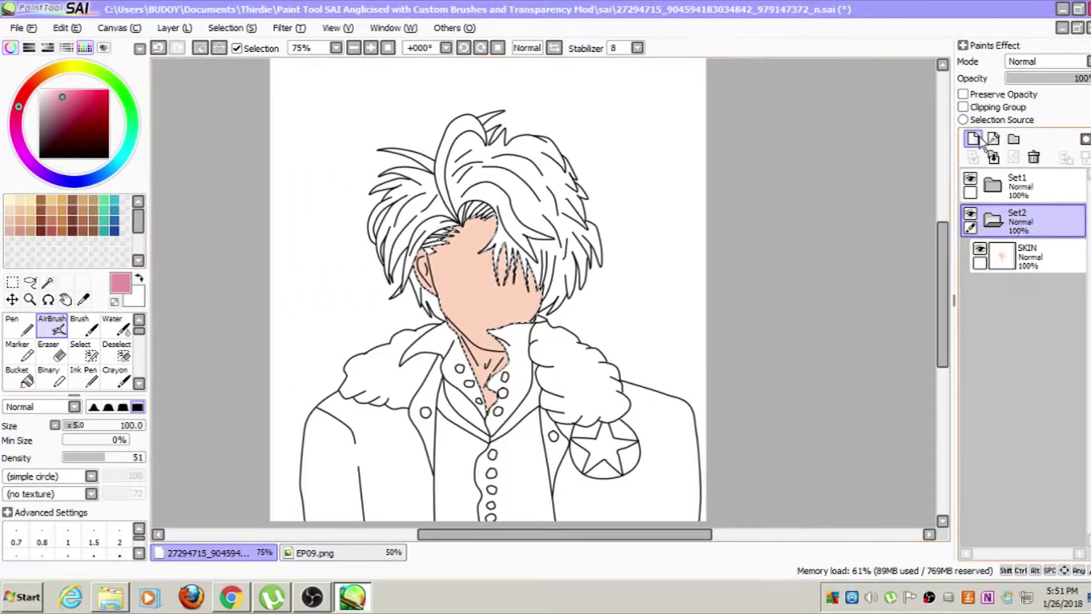
{"action": "left_click", "coordinate": [973, 138]}
{"action": "left_click", "coordinate": [964, 107]}
Try shading the upper face in pink with the AirBrush and a size 100 Blur brush, and undo the strokes
{"action": "left_click_drag", "start_coordinate": [410, 249], "coordinate": [591, 252]}
{"action": "scroll", "coordinate": [500, 233], "scroll_direction": "up", "scroll_amount": 3}
{"action": "scroll", "coordinate": [114, 364], "scroll_direction": "down", "scroll_amount": 2}
{"action": "left_click", "coordinate": [116, 351]}
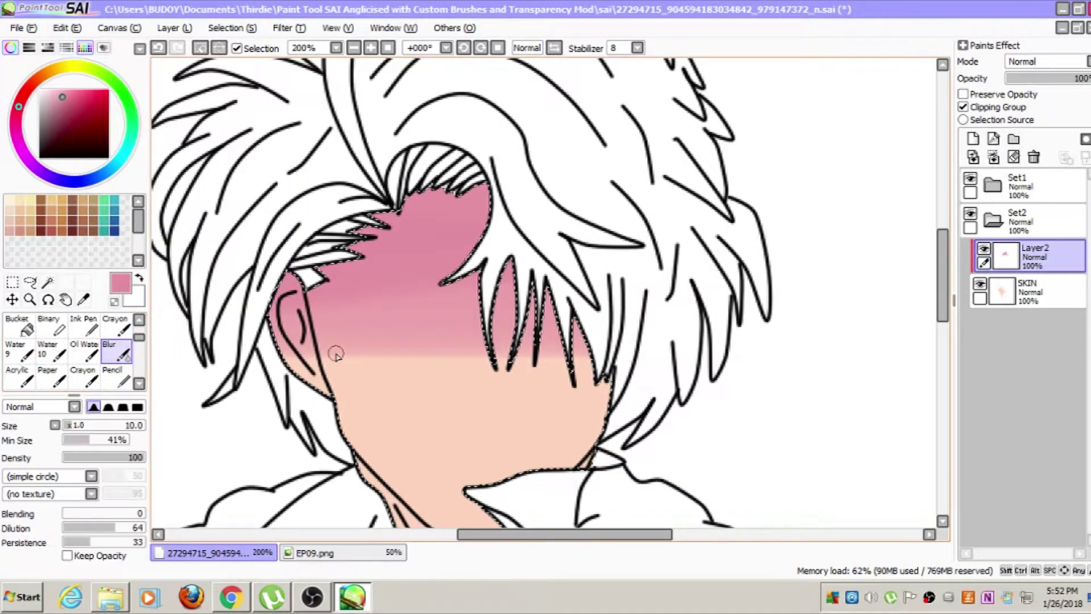
{"action": "key", "text": "bracketright"}
{"action": "key", "text": "bracketright"}
{"action": "key", "text": "bracketright"}
{"action": "key", "text": "bracketright"}
{"action": "key", "text": "bracketright"}
{"action": "key", "text": "bracketright"}
{"action": "key", "text": "bracketright"}
{"action": "key", "text": "bracketright"}
{"action": "left_click_drag", "start_coordinate": [478, 347], "coordinate": [315, 278]}
{"action": "scroll", "coordinate": [315, 279], "scroll_direction": "up", "scroll_amount": 1}
{"action": "key", "text": "ctrl+z"}
{"action": "key", "text": "ctrl+z"}
{"action": "key", "text": "ctrl+z"}
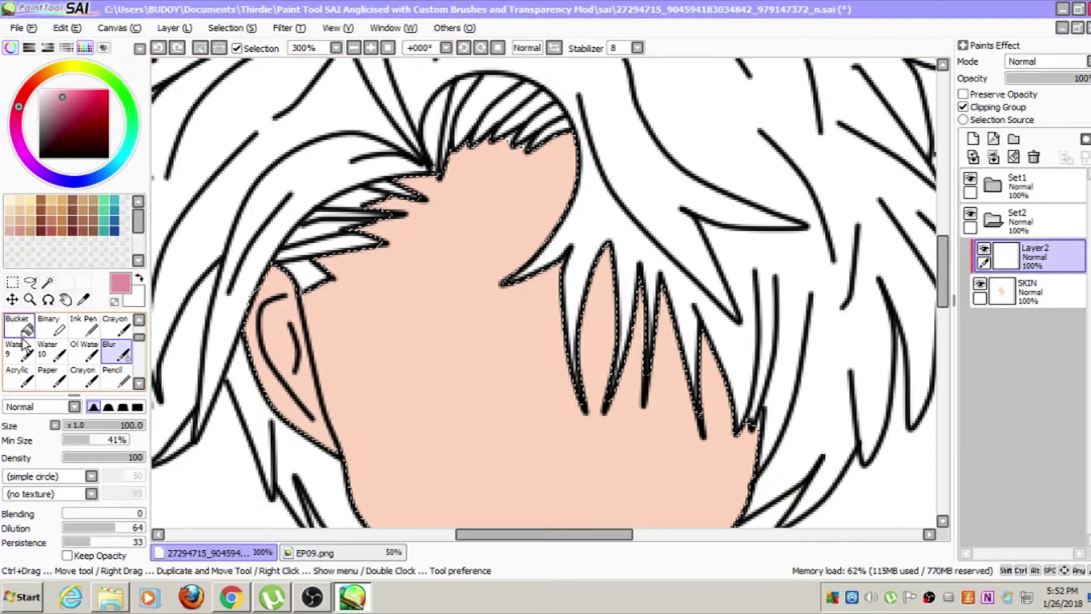
Airbrush pink shading along the hairline across the forehead and soften its edge with the Blur brush
{"action": "scroll", "coordinate": [26, 332], "scroll_direction": "up", "scroll_amount": 2}
{"action": "left_click", "coordinate": [52, 325]}
{"action": "left_click_drag", "start_coordinate": [568, 191], "coordinate": [202, 301]}
{"action": "scroll", "coordinate": [115, 364], "scroll_direction": "down", "scroll_amount": 2}
{"action": "left_click", "coordinate": [116, 377]}
{"action": "mouse_move", "coordinate": [392, 327]}
{"action": "left_mouse_down"}
{"action": "mouse_move", "coordinate": [502, 324]}
{"action": "mouse_move", "coordinate": [516, 205]}
{"action": "left_mouse_up"}
{"action": "scroll", "coordinate": [466, 443], "scroll_direction": "down", "scroll_amount": 6}
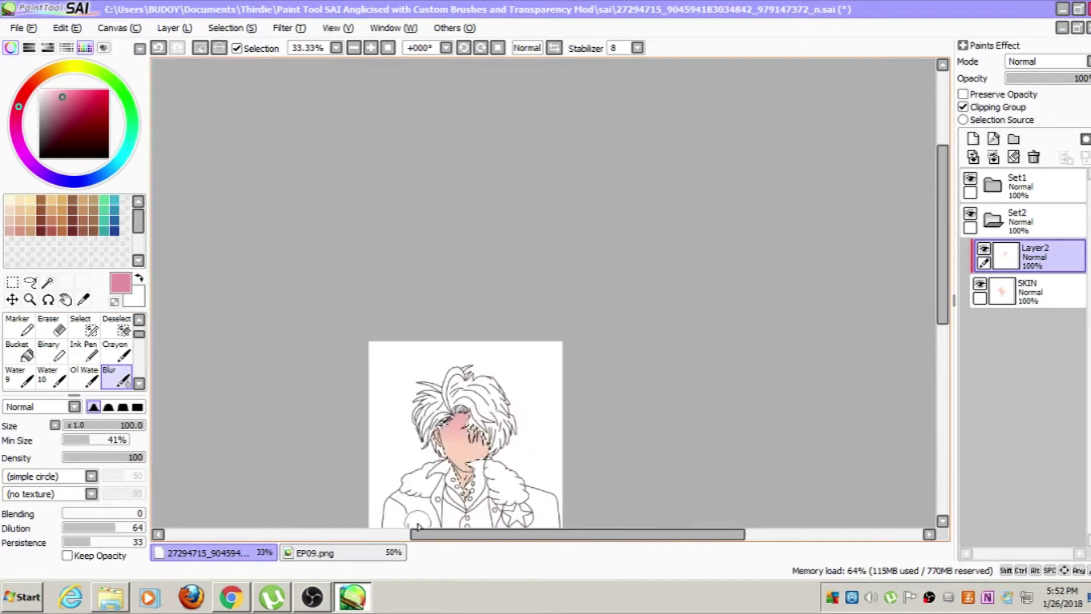
Set the AirBrush size to 25 and paint a pink shadow on the neck below the chin
{"action": "scroll", "coordinate": [457, 481], "scroll_direction": "up", "scroll_amount": 7}
{"action": "left_click", "coordinate": [20, 351]}
{"action": "scroll", "coordinate": [68, 344], "scroll_direction": "up", "scroll_amount": 2}
{"action": "left_click", "coordinate": [52, 325]}
{"action": "key", "text": "bracketleft"}
{"action": "key", "text": "bracketleft"}
{"action": "key", "text": "bracketleft"}
{"action": "key", "text": "bracketleft"}
{"action": "key", "text": "bracketleft"}
{"action": "key", "text": "bracketleft"}
{"action": "key", "text": "bracketleft"}
{"action": "left_click_drag", "start_coordinate": [199, 122], "coordinate": [301, 241]}
{"action": "left_click_drag", "start_coordinate": [253, 205], "coordinate": [349, 282]}
{"action": "key", "text": "ctrl+z"}
{"action": "left_click_drag", "start_coordinate": [261, 230], "coordinate": [390, 317]}
{"action": "scroll", "coordinate": [389, 317], "scroll_direction": "down", "scroll_amount": 2}
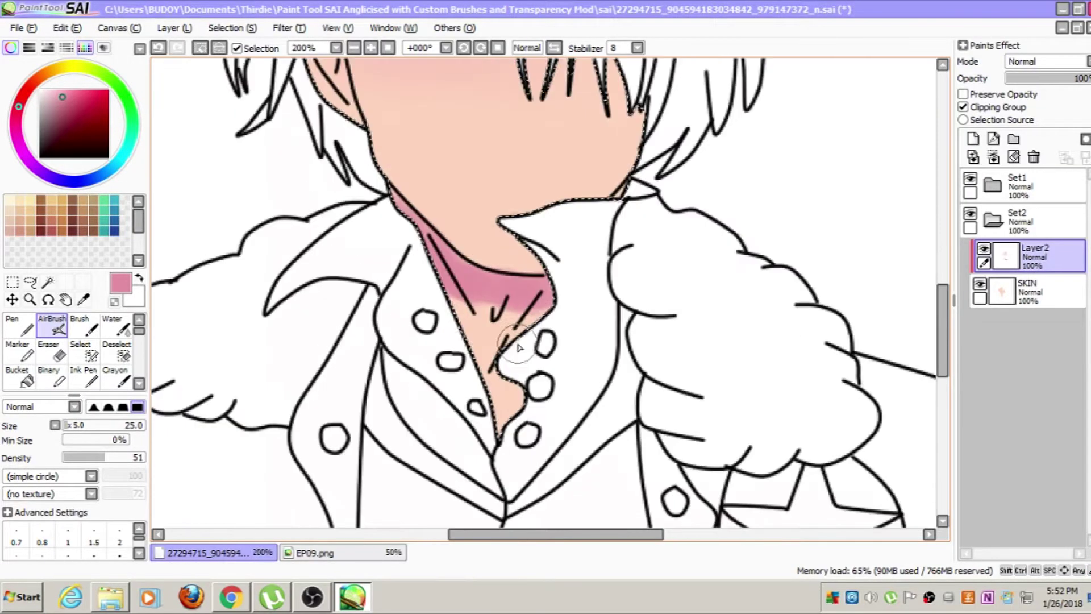
Soften the lower edge of the pink neck shadow with the Blur brush at size 25
{"action": "scroll", "coordinate": [103, 356], "scroll_direction": "down", "scroll_amount": 2}
{"action": "left_click", "coordinate": [116, 377]}
{"action": "mouse_move", "coordinate": [495, 327]}
{"action": "left_mouse_down"}
{"action": "mouse_move", "coordinate": [433, 355]}
{"action": "mouse_move", "coordinate": [492, 336]}
{"action": "left_mouse_up"}
{"action": "key", "text": "ctrl+z"}
{"action": "scroll", "coordinate": [486, 324], "scroll_direction": "up", "scroll_amount": 2}
{"action": "key", "text": "bracketleft"}
{"action": "key", "text": "bracketleft"}
{"action": "key", "text": "bracketleft"}
{"action": "key", "text": "bracketleft"}
{"action": "key", "text": "bracketleft"}
{"action": "key", "text": "bracketleft"}
{"action": "key", "text": "bracketleft"}
{"action": "key", "text": "bracketleft"}
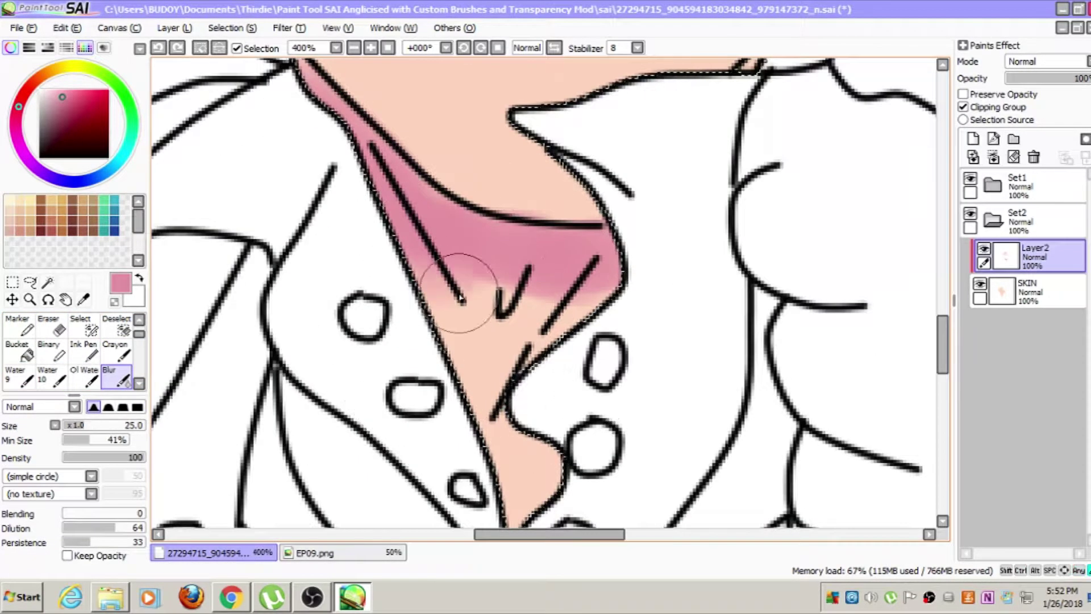
{"action": "left_click_drag", "start_coordinate": [459, 295], "coordinate": [310, 256]}
{"action": "scroll", "coordinate": [567, 360], "scroll_direction": "down", "scroll_amount": 4}
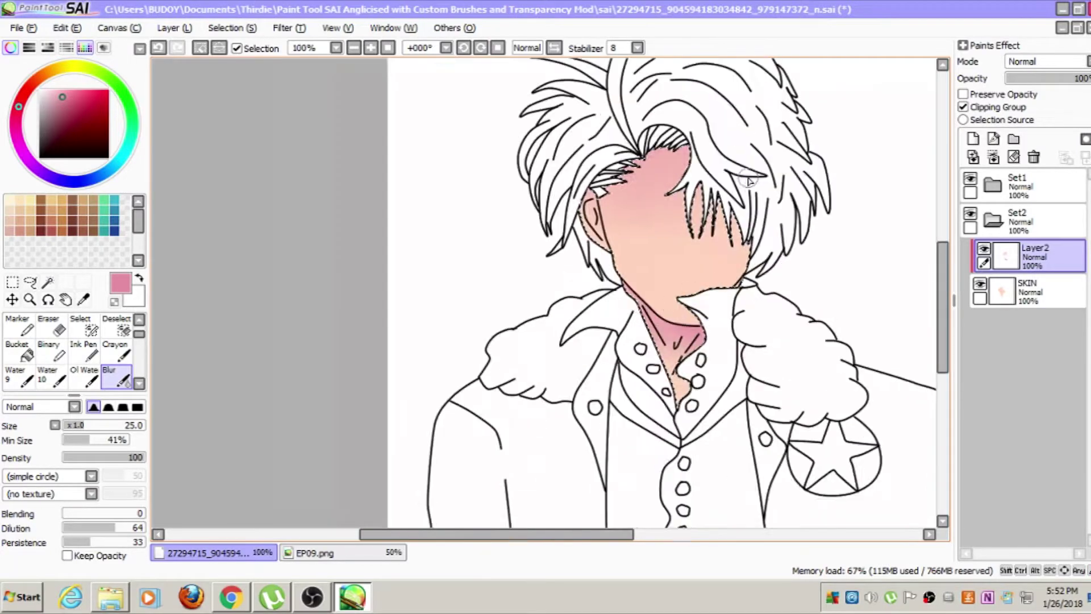
Choose a darker pink and shade the inside of the ear along its inner contour, finishing with the Pen
{"action": "scroll", "coordinate": [401, 249], "scroll_direction": "up", "scroll_amount": 3}
{"action": "scroll", "coordinate": [402, 248], "scroll_direction": "up", "scroll_amount": 1}
{"action": "left_click", "coordinate": [67, 108]}
{"action": "left_click", "coordinate": [19, 377]}
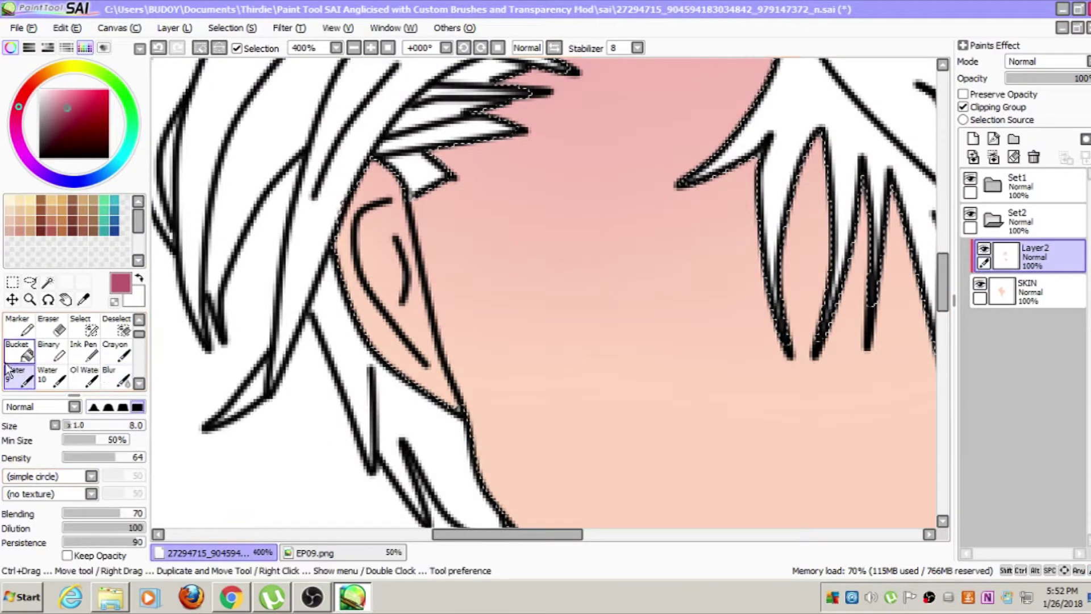
{"action": "scroll", "coordinate": [114, 353], "scroll_direction": "up", "scroll_amount": 1}
{"action": "left_click", "coordinate": [123, 326]}
{"action": "mouse_move", "coordinate": [382, 215]}
{"action": "left_mouse_down"}
{"action": "mouse_move", "coordinate": [370, 258]}
{"action": "mouse_move", "coordinate": [403, 327]}
{"action": "left_mouse_up"}
{"action": "left_click_drag", "start_coordinate": [390, 249], "coordinate": [392, 296]}
{"action": "left_click", "coordinate": [26, 328]}
{"action": "left_click_drag", "start_coordinate": [372, 208], "coordinate": [360, 273]}
Add a clipped layer above Layer2, clear the selection, and paint dark pink shadows under the hairline and long fringe lock with the Pen
{"action": "scroll", "coordinate": [446, 176], "scroll_direction": "down", "scroll_amount": 1}
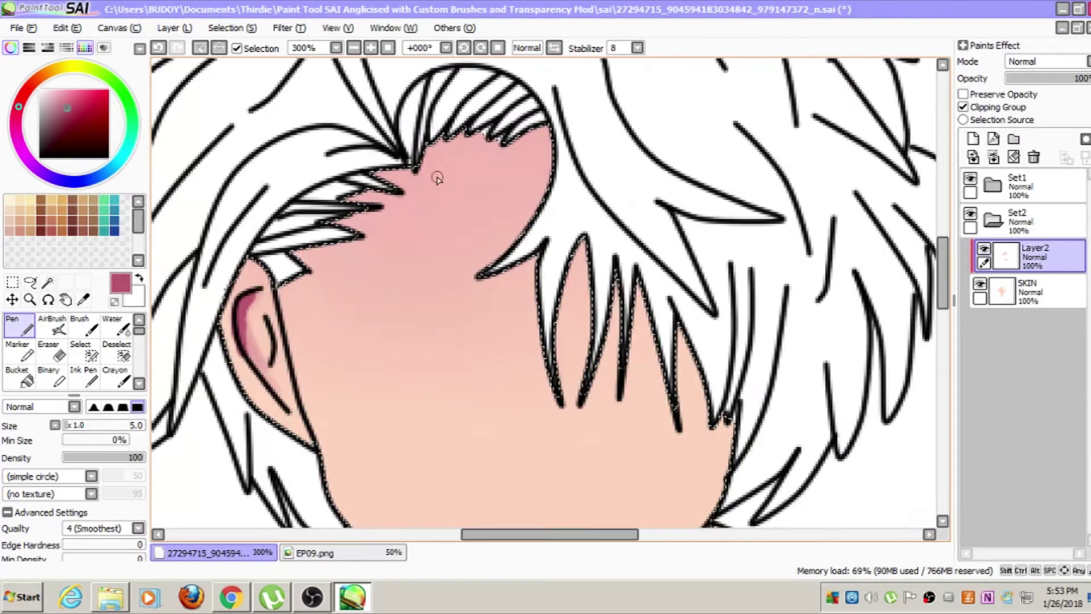
{"action": "left_click", "coordinate": [972, 139]}
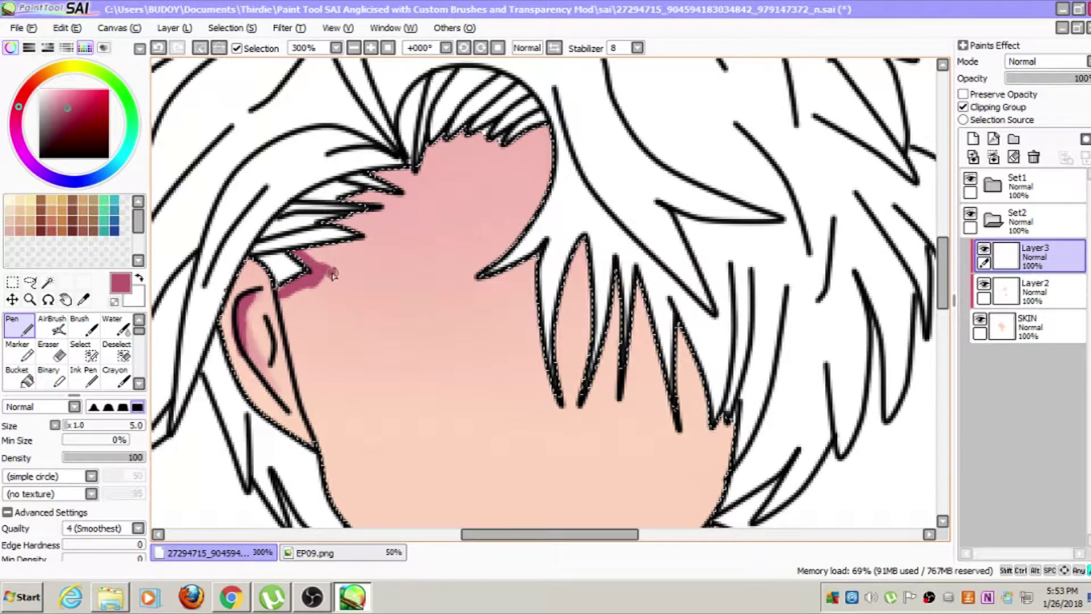
{"action": "key", "text": "ctrl+d"}
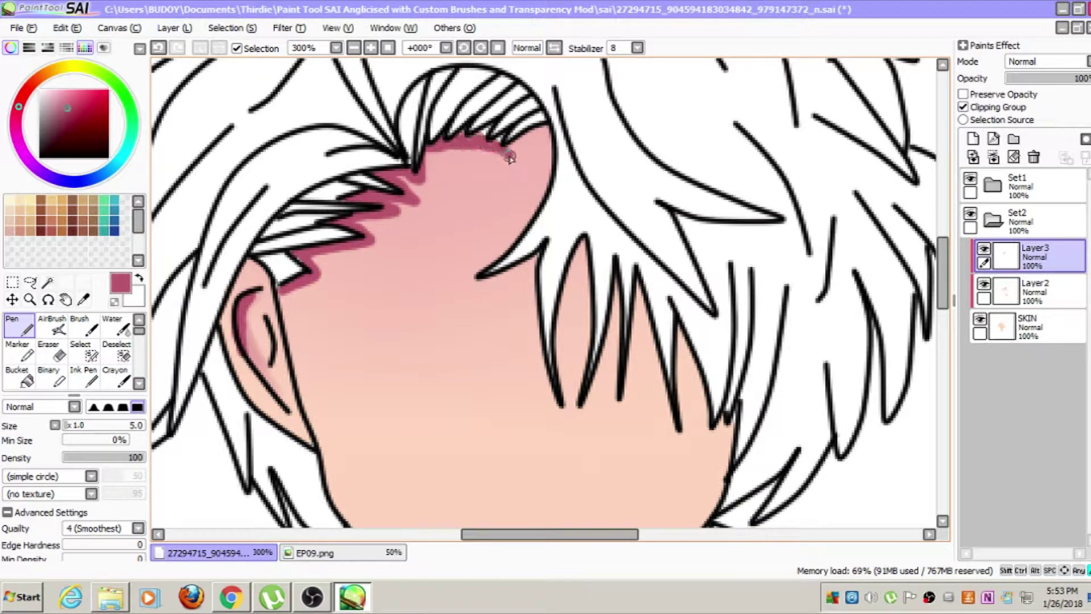
{"action": "mouse_move", "coordinate": [537, 215]}
{"action": "left_mouse_down"}
{"action": "mouse_move", "coordinate": [501, 267]}
{"action": "mouse_move", "coordinate": [560, 405]}
{"action": "left_mouse_up"}
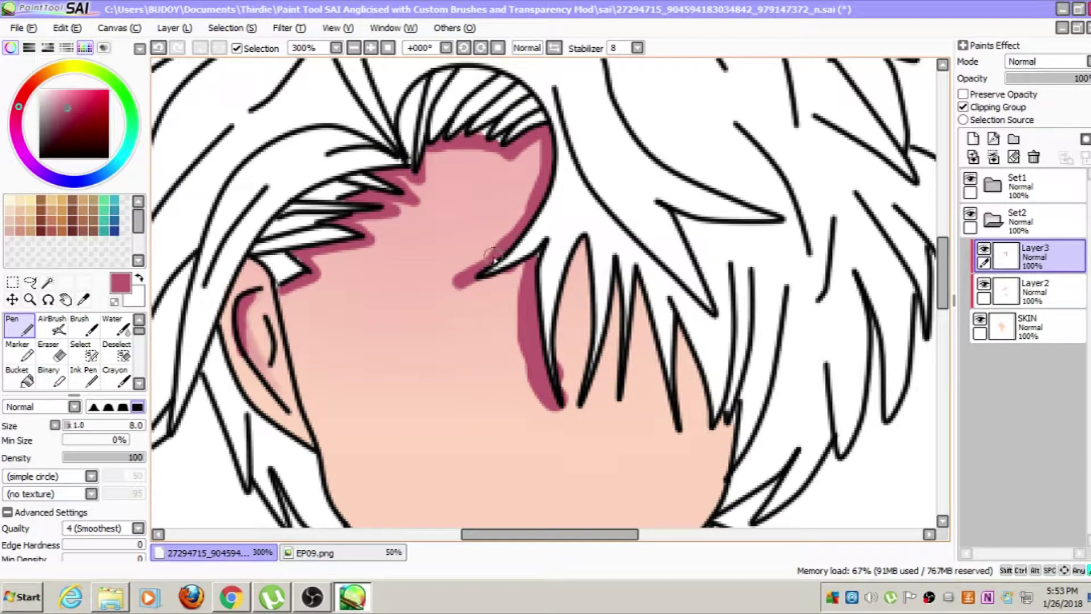
{"action": "left_click_drag", "start_coordinate": [492, 268], "coordinate": [439, 282]}
{"action": "left_click_drag", "start_coordinate": [520, 291], "coordinate": [539, 400]}
Trim the shadow beside the long fringe lock into a thin band with the Eraser at size 12
{"action": "key", "text": "e"}
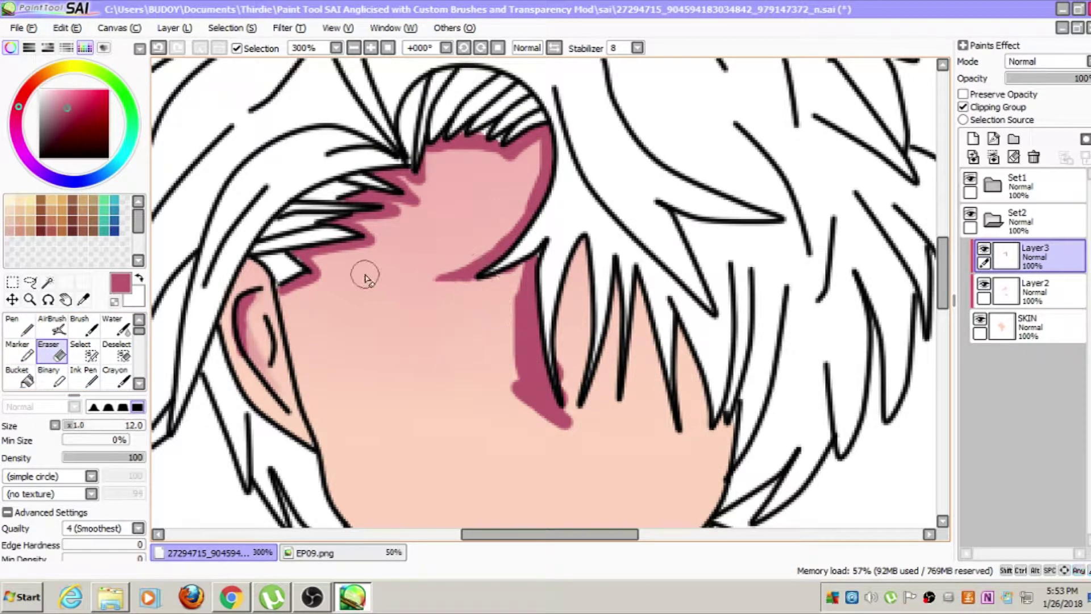
{"action": "key", "text": "ctrl+z"}
{"action": "mouse_move", "coordinate": [504, 227]}
{"action": "left_mouse_down"}
{"action": "mouse_move", "coordinate": [538, 150]}
{"action": "mouse_move", "coordinate": [451, 242]}
{"action": "left_mouse_up"}
{"action": "mouse_move", "coordinate": [508, 291]}
{"action": "left_mouse_down"}
{"action": "mouse_move", "coordinate": [419, 217]}
{"action": "mouse_move", "coordinate": [488, 372]}
{"action": "left_mouse_up"}
{"action": "left_click_drag", "start_coordinate": [410, 269], "coordinate": [476, 345]}
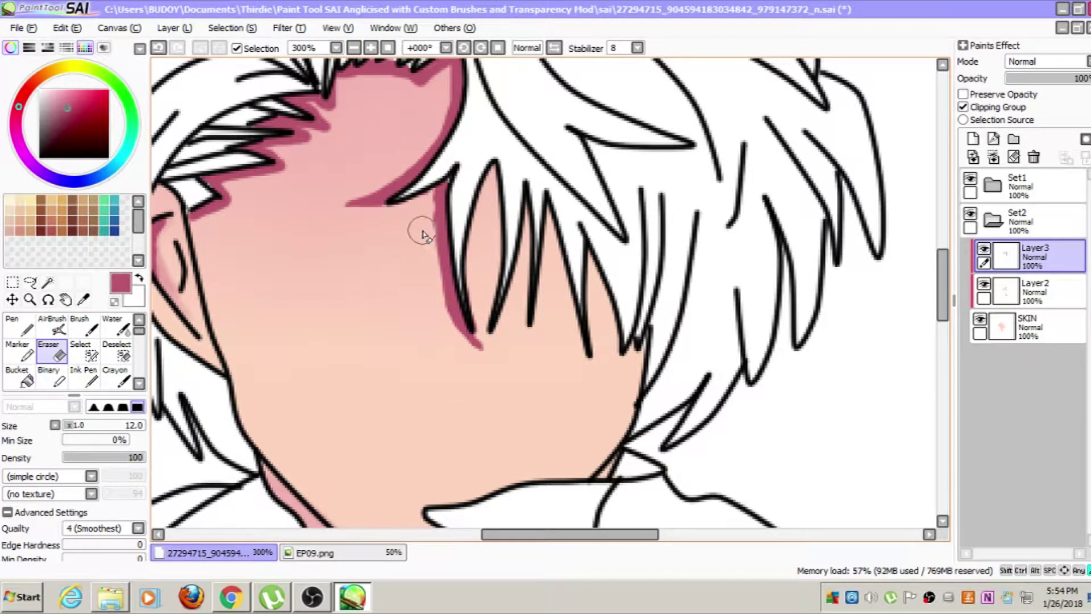
Paint dark pink shadows between the fringe strands and along the adjoining face and jaw edge with the Marker at size 8
{"action": "scroll", "coordinate": [483, 330], "scroll_direction": "down", "scroll_amount": 1}
{"action": "scroll", "coordinate": [498, 360], "scroll_direction": "up", "scroll_amount": 1}
{"action": "key", "text": "m"}
{"action": "key", "text": "bracketleft"}
{"action": "key", "text": "bracketleft"}
{"action": "key", "text": "bracketleft"}
{"action": "key", "text": "bracketleft"}
{"action": "key", "text": "bracketleft"}
{"action": "key", "text": "bracketleft"}
{"action": "key", "text": "bracketleft"}
{"action": "key", "text": "bracketleft"}
{"action": "key", "text": "bracketleft"}
{"action": "key", "text": "bracketleft"}
{"action": "key", "text": "bracketleft"}
{"action": "key", "text": "bracketleft"}
{"action": "key", "text": "bracketleft"}
{"action": "key", "text": "bracketleft"}
{"action": "key", "text": "bracketleft"}
{"action": "key", "text": "bracketleft"}
{"action": "key", "text": "bracketleft"}
{"action": "key", "text": "bracketleft"}
{"action": "key", "text": "bracketleft"}
{"action": "key", "text": "bracketleft"}
{"action": "mouse_move", "coordinate": [472, 162]}
{"action": "left_mouse_down"}
{"action": "mouse_move", "coordinate": [453, 223]}
{"action": "mouse_move", "coordinate": [482, 150]}
{"action": "mouse_move", "coordinate": [489, 236]}
{"action": "mouse_move", "coordinate": [488, 190]}
{"action": "left_mouse_up"}
{"action": "key", "text": "ctrl+z"}
{"action": "key", "text": "bracketleft"}
{"action": "key", "text": "bracketleft"}
{"action": "key", "text": "bracketleft"}
{"action": "key", "text": "bracketleft"}
{"action": "key", "text": "bracketleft"}
{"action": "key", "text": "ctrl+z"}
{"action": "key", "text": "ctrl+z"}
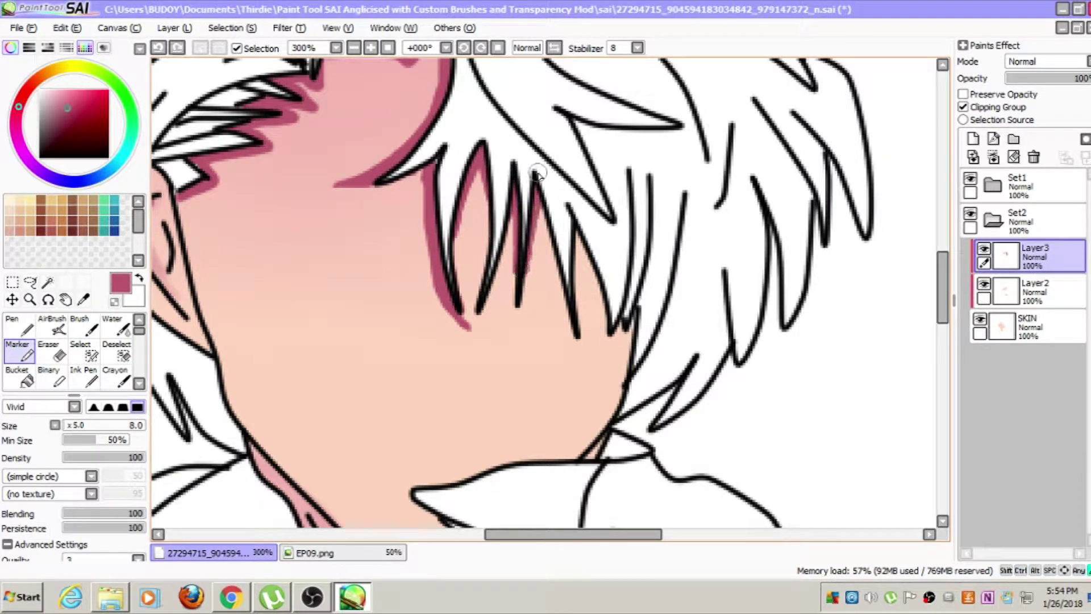
{"action": "mouse_move", "coordinate": [537, 172]}
{"action": "left_mouse_down"}
{"action": "mouse_move", "coordinate": [560, 249]}
{"action": "mouse_move", "coordinate": [568, 299]}
{"action": "left_mouse_up"}
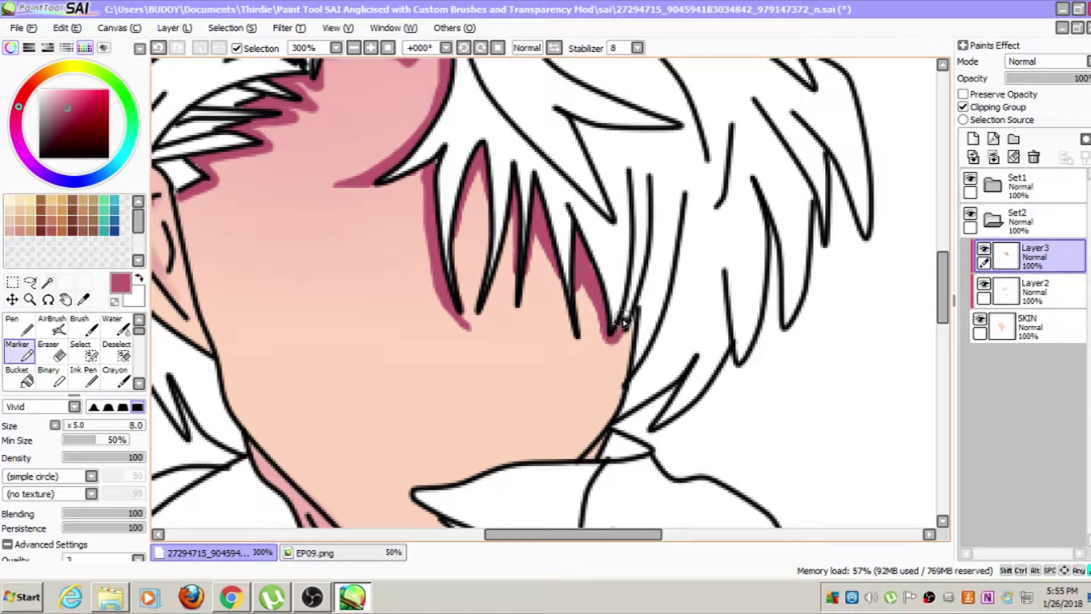
{"action": "left_click_drag", "start_coordinate": [624, 429], "coordinate": [597, 452]}
{"action": "scroll", "coordinate": [608, 434], "scroll_direction": "down", "scroll_amount": 2}
{"action": "scroll", "coordinate": [462, 363], "scroll_direction": "up", "scroll_amount": 2}
{"action": "scroll", "coordinate": [445, 200], "scroll_direction": "up", "scroll_amount": 2}
{"action": "mouse_move", "coordinate": [398, 287]}
{"action": "left_mouse_down"}
{"action": "mouse_move", "coordinate": [459, 379]}
{"action": "mouse_move", "coordinate": [448, 366]}
{"action": "mouse_move", "coordinate": [509, 396]}
{"action": "mouse_move", "coordinate": [501, 373]}
{"action": "left_mouse_up"}
{"action": "key", "text": "ctrl+z"}
{"action": "key", "text": "ctrl+z"}
{"action": "scroll", "coordinate": [494, 361], "scroll_direction": "down", "scroll_amount": 4}
{"action": "scroll", "coordinate": [542, 449], "scroll_direction": "up", "scroll_amount": 4}
{"action": "key", "text": "ctrl+z"}
Paint dark pink shadows under the jaw, beside the neck lines and along the collar opening, using the Marker at size 3.5 for details
{"action": "mouse_move", "coordinate": [384, 90]}
{"action": "left_mouse_down"}
{"action": "mouse_move", "coordinate": [525, 232]}
{"action": "mouse_move", "coordinate": [622, 271]}
{"action": "mouse_move", "coordinate": [709, 275]}
{"action": "mouse_move", "coordinate": [484, 233]}
{"action": "mouse_move", "coordinate": [518, 274]}
{"action": "mouse_move", "coordinate": [483, 216]}
{"action": "mouse_move", "coordinate": [491, 239]}
{"action": "mouse_move", "coordinate": [514, 259]}
{"action": "left_mouse_up"}
{"action": "left_click_drag", "start_coordinate": [527, 298], "coordinate": [551, 333]}
{"action": "left_click_drag", "start_coordinate": [551, 332], "coordinate": [496, 185]}
{"action": "key", "text": "ctrl+z"}
{"action": "mouse_move", "coordinate": [503, 232]}
{"action": "left_mouse_down"}
{"action": "mouse_move", "coordinate": [554, 332]}
{"action": "mouse_move", "coordinate": [557, 291]}
{"action": "mouse_move", "coordinate": [577, 342]}
{"action": "left_mouse_up"}
{"action": "key", "text": "e"}
{"action": "key", "text": "ctrl+z"}
{"action": "left_click_drag", "start_coordinate": [695, 370], "coordinate": [656, 374]}
{"action": "key", "text": "n"}
{"action": "key", "text": "n"}
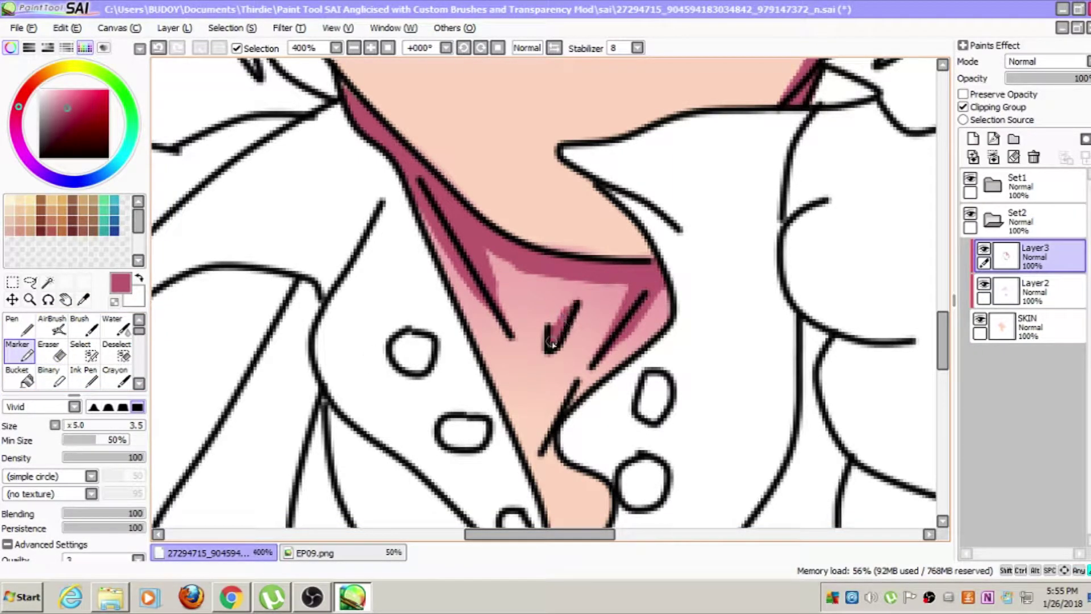
{"action": "scroll", "coordinate": [613, 380], "scroll_direction": "down", "scroll_amount": 1}
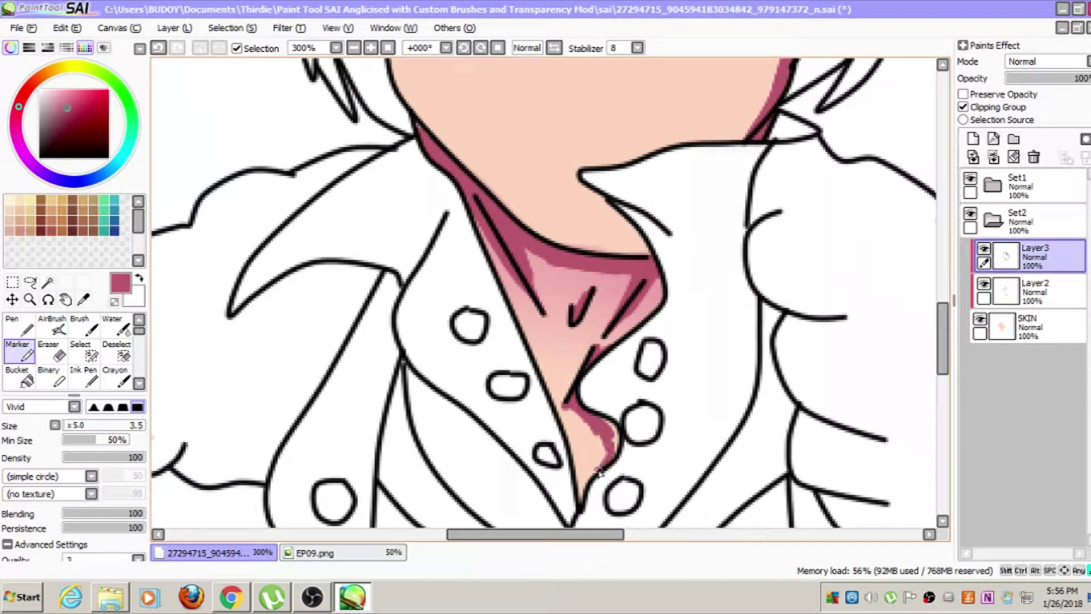
{"action": "scroll", "coordinate": [608, 436], "scroll_direction": "down", "scroll_amount": 3}
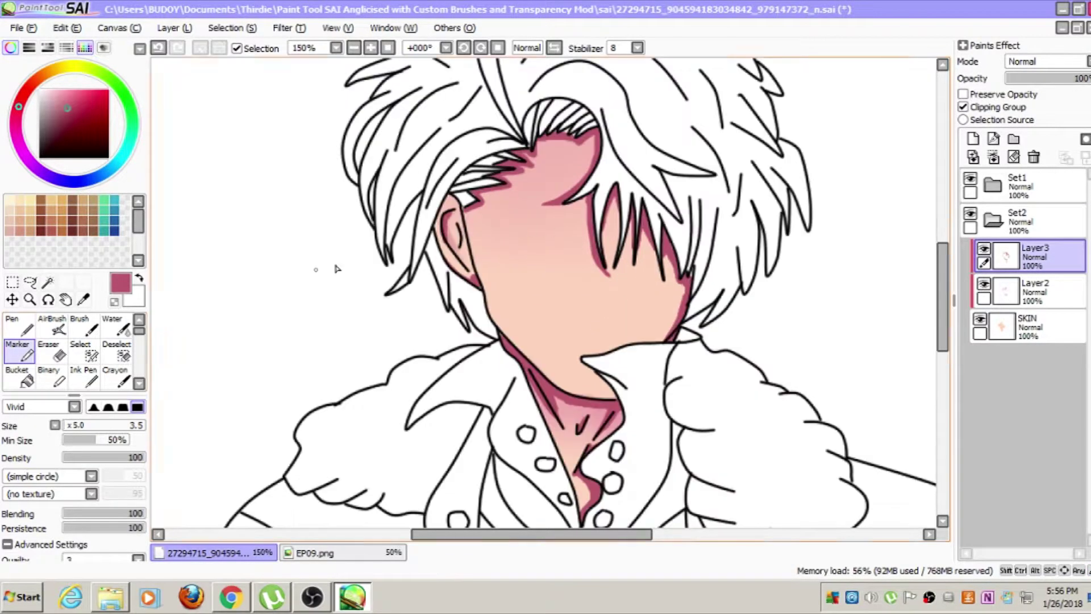
{"action": "scroll", "coordinate": [503, 273], "scroll_direction": "up", "scroll_amount": 4}
{"action": "left_click", "coordinate": [45, 357]}
{"action": "scroll", "coordinate": [204, 312], "scroll_direction": "down", "scroll_amount": 3}
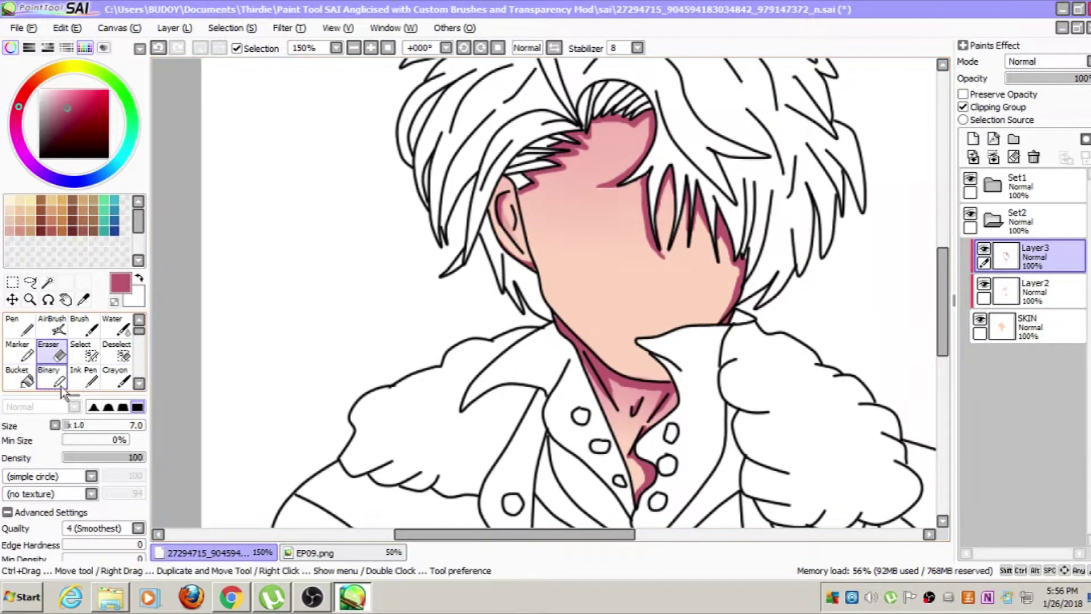
Try blurring the dark pink shadows on Layer3 with the Blur brush at sizes 200 and 500, and undo the strokes
{"action": "scroll", "coordinate": [51, 370], "scroll_direction": "down", "scroll_amount": 1}
{"action": "left_click", "coordinate": [117, 375]}
{"action": "key", "text": "bracketright"}
{"action": "key", "text": "bracketright"}
{"action": "key", "text": "bracketright"}
{"action": "key", "text": "bracketright"}
{"action": "key", "text": "bracketright"}
{"action": "key", "text": "bracketright"}
{"action": "key", "text": "bracketright"}
{"action": "key", "text": "bracketright"}
{"action": "key", "text": "bracketright"}
{"action": "key", "text": "bracketright"}
{"action": "mouse_move", "coordinate": [538, 171]}
{"action": "left_mouse_down"}
{"action": "mouse_move", "coordinate": [655, 186]}
{"action": "mouse_move", "coordinate": [664, 334]}
{"action": "left_mouse_up"}
{"action": "key", "text": "ctrl+z"}
{"action": "left_click_drag", "start_coordinate": [622, 215], "coordinate": [655, 361]}
{"action": "key", "text": "ctrl+z"}
{"action": "scroll", "coordinate": [460, 253], "scroll_direction": "down", "scroll_amount": 4}
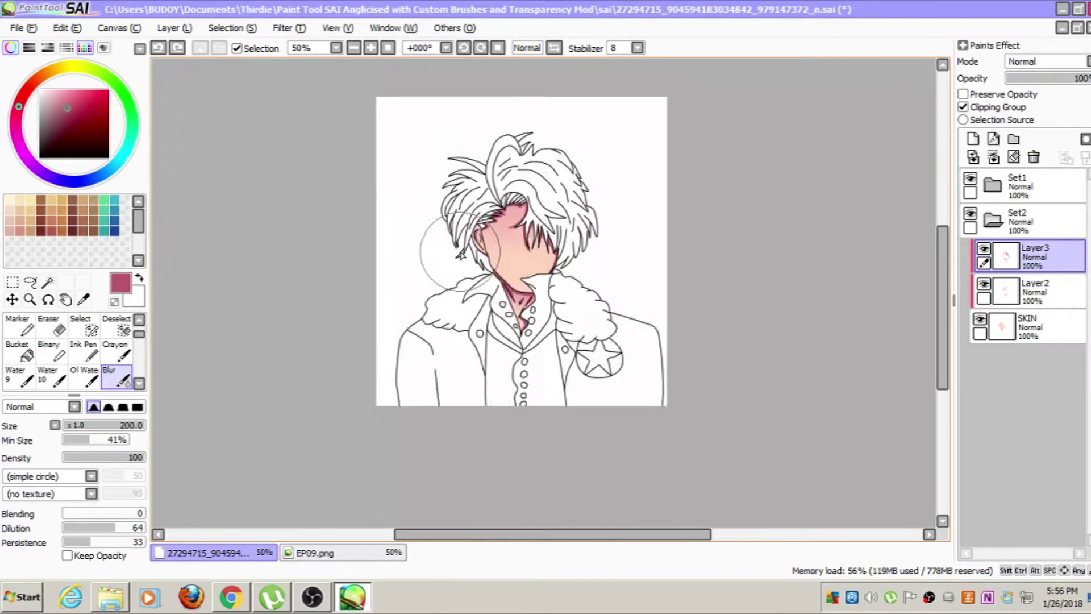
{"action": "key", "text": "bracketright"}
{"action": "key", "text": "bracketright"}
{"action": "key", "text": "bracketright"}
{"action": "key", "text": "bracketright"}
{"action": "key", "text": "bracketright"}
{"action": "key", "text": "bracketright"}
{"action": "left_click", "coordinate": [490, 259]}
{"action": "scroll", "coordinate": [490, 259], "scroll_direction": "up", "scroll_amount": 4}
{"action": "key", "text": "ctrl+z"}
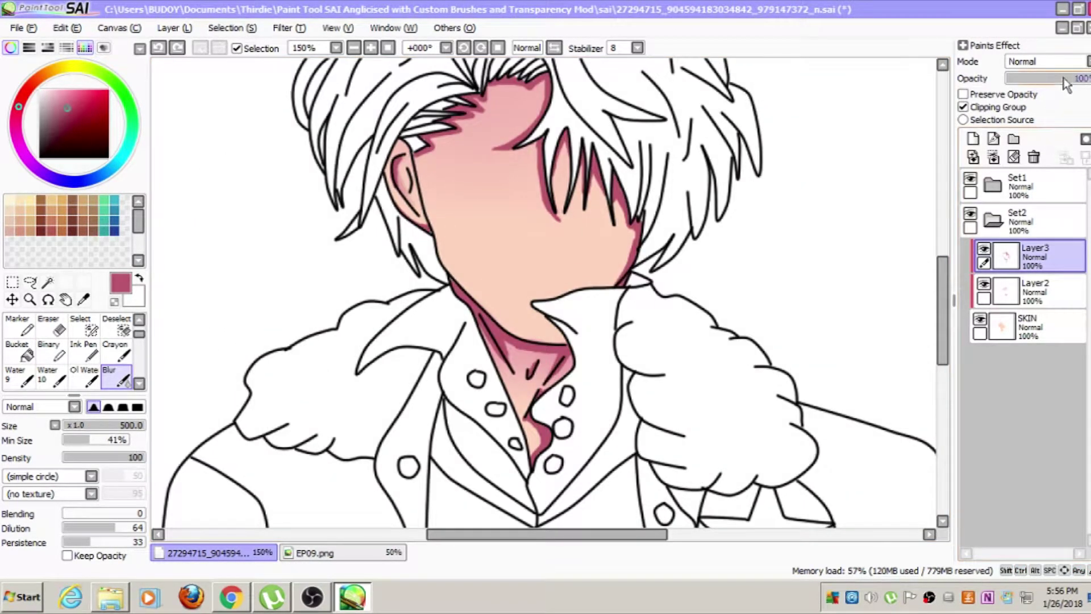
Lower Layer3's opacity to 47% and check the face shading with the Linework2 layer temporarily shown
{"action": "left_click_drag", "start_coordinate": [1064, 79], "coordinate": [1050, 79]}
{"action": "scroll", "coordinate": [799, 146], "scroll_direction": "up", "scroll_amount": 1}
{"action": "left_click_drag", "start_coordinate": [799, 146], "coordinate": [943, 149]}
{"action": "left_click", "coordinate": [993, 186]}
{"action": "left_click", "coordinate": [981, 214]}
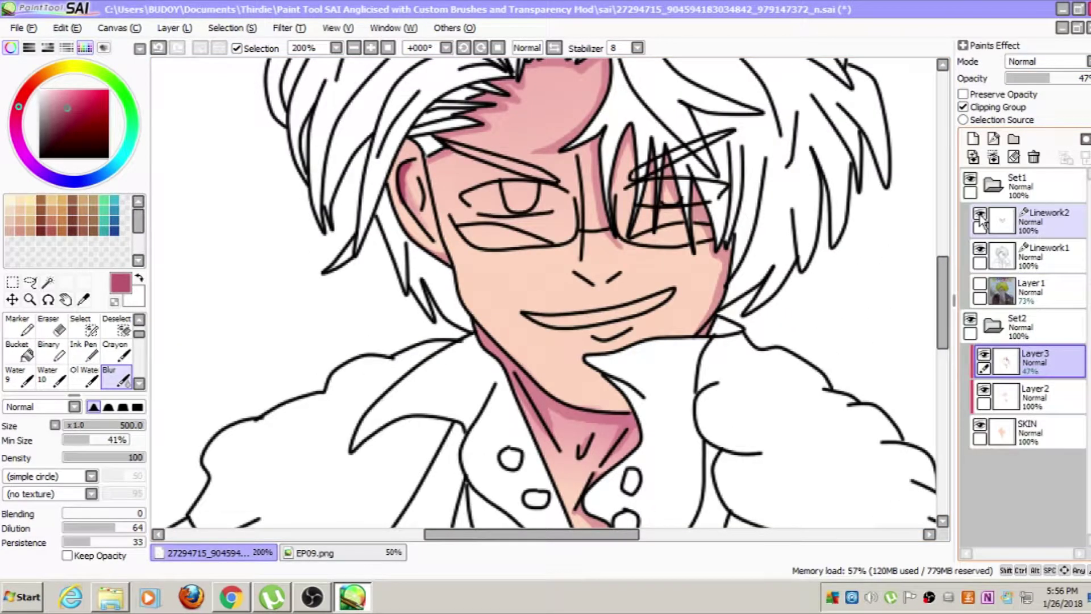
{"action": "left_click", "coordinate": [980, 215]}
{"action": "left_click", "coordinate": [993, 185]}
Create a layer set inside Set2, move the skin and shading layers into it, and rename the set as SKIN
{"action": "left_click", "coordinate": [1014, 140]}
{"action": "left_click_drag", "start_coordinate": [1043, 361], "coordinate": [1039, 258]}
{"action": "left_click", "coordinate": [1050, 372]}
{"action": "left_click", "coordinate": [1003, 256]}
{"action": "double_click", "coordinate": [1030, 249]}
{"action": "key", "text": "BackSpace"}
{"action": "type", "text": "SKIN"}
{"action": "key", "text": "Return"}
Create another layer set inside Set2 above the SKIN set and add a new empty layer in it
{"action": "left_click", "coordinate": [992, 220]}
{"action": "left_click", "coordinate": [993, 220]}
{"action": "left_click", "coordinate": [974, 141]}
{"action": "key", "text": "ctrl+z"}
{"action": "left_click", "coordinate": [1026, 222]}
{"action": "left_click", "coordinate": [1013, 141]}
{"action": "left_click_drag", "start_coordinate": [1036, 257], "coordinate": [1025, 289]}
{"action": "key", "text": "ctrl+z"}
{"action": "left_click", "coordinate": [1003, 255]}
{"action": "left_click", "coordinate": [973, 139]}
{"action": "left_click", "coordinate": [1003, 255]}
{"action": "left_click", "coordinate": [1041, 290]}
Rename the new layer set above SKIN as HAIR
{"action": "scroll", "coordinate": [620, 171], "scroll_direction": "down", "scroll_amount": 2}
{"action": "left_click_drag", "start_coordinate": [616, 105], "coordinate": [626, 188]}
{"action": "scroll", "coordinate": [626, 188], "scroll_direction": "up", "scroll_amount": 1}
{"action": "double_click", "coordinate": [1044, 285]}
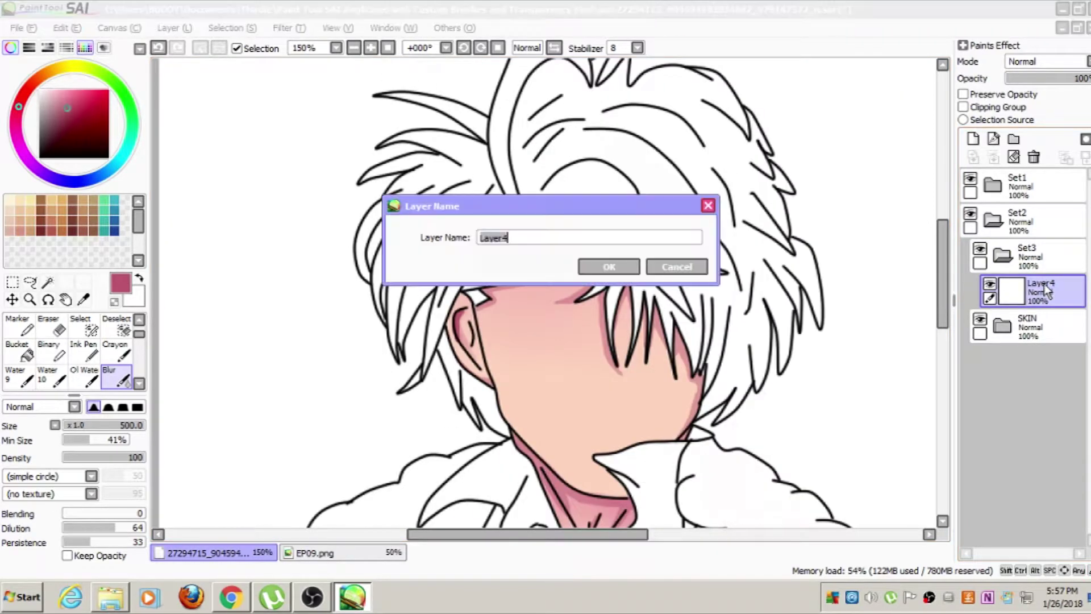
{"action": "left_click", "coordinate": [680, 272]}
{"action": "double_click", "coordinate": [1021, 256]}
{"action": "left_click", "coordinate": [602, 274]}
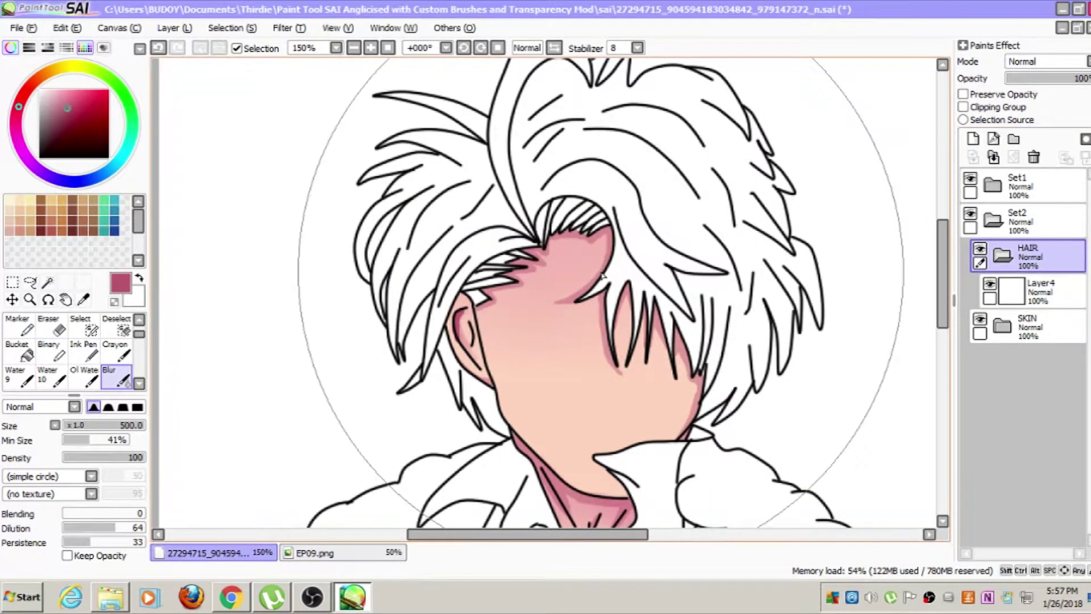
Select the enclosed hair areas of the Set1 line art with the Magic Wand, including the loose upper strands
{"action": "scroll", "coordinate": [613, 269], "scroll_direction": "down", "scroll_amount": 1}
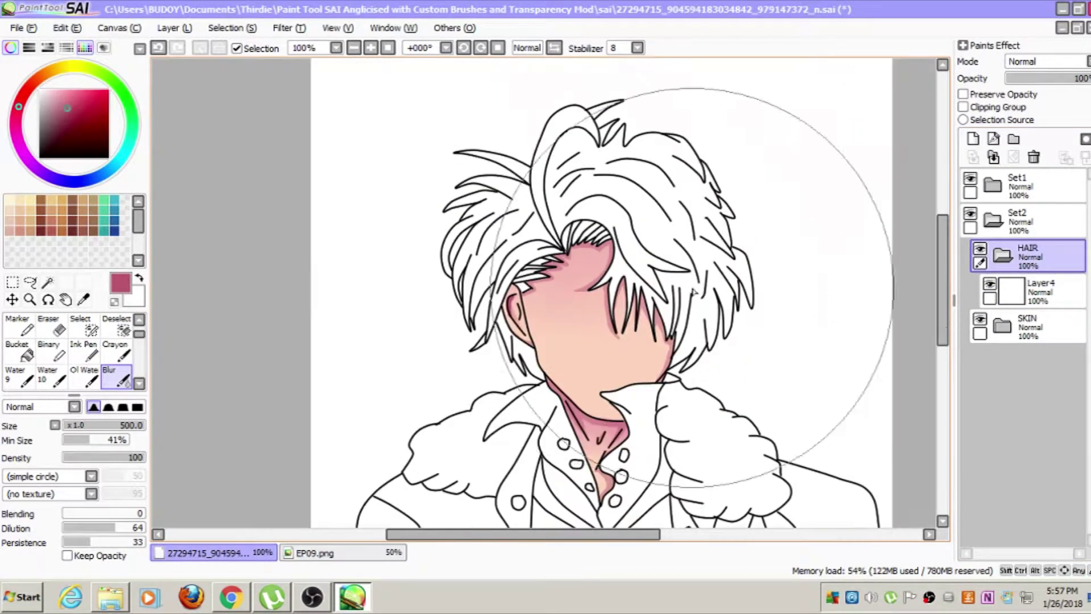
{"action": "left_click", "coordinate": [1025, 190]}
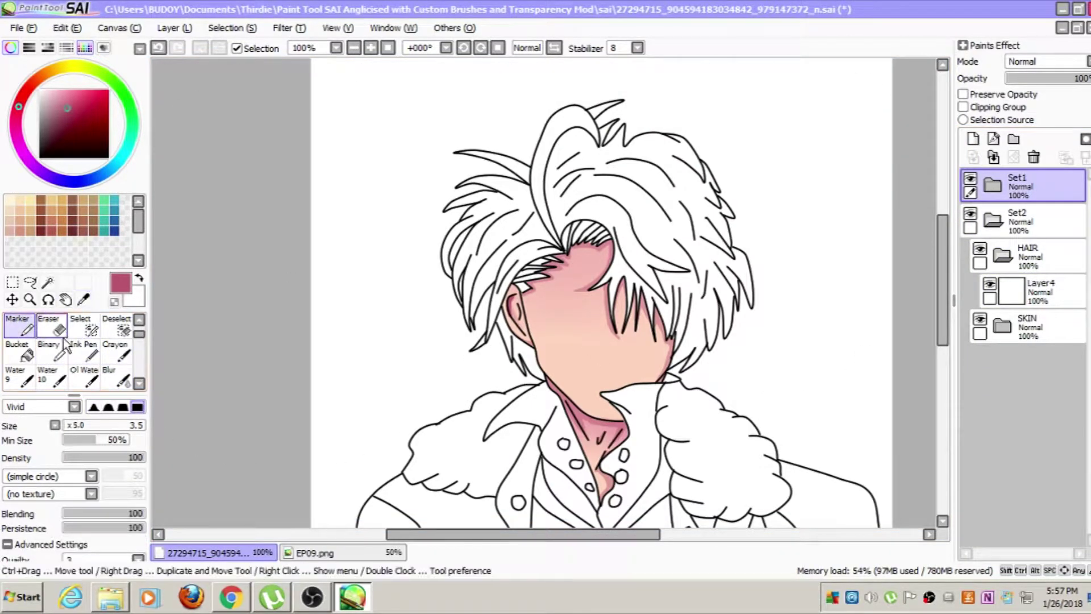
{"action": "scroll", "coordinate": [43, 341], "scroll_direction": "up", "scroll_amount": 1}
{"action": "left_click", "coordinate": [48, 282]}
{"action": "left_click", "coordinate": [651, 191]}
{"action": "left_click", "coordinate": [535, 193]}
{"action": "left_click", "coordinate": [536, 193]}
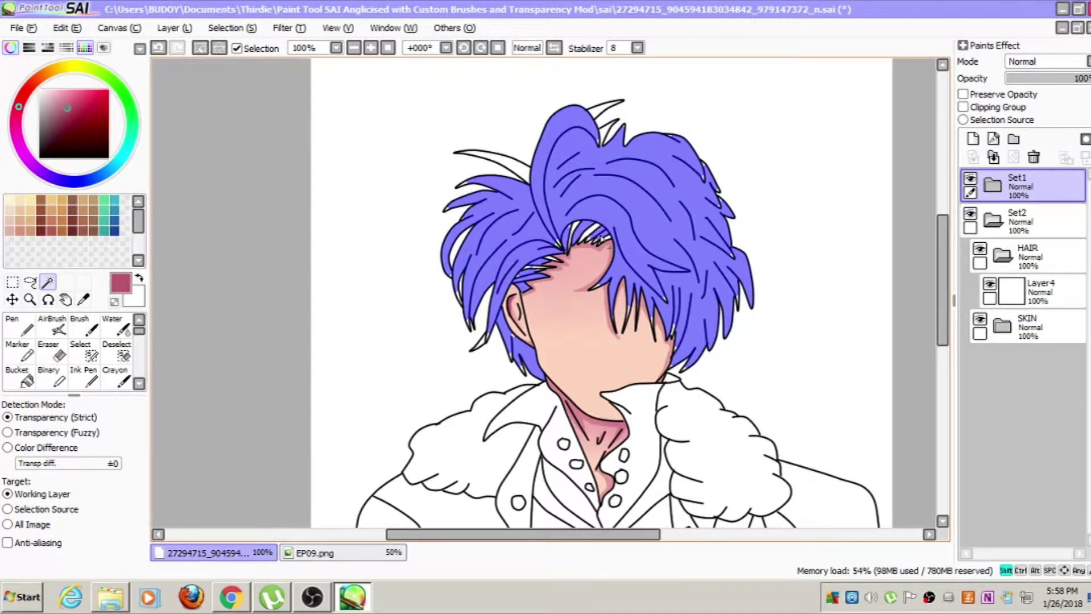
{"action": "left_click", "coordinate": [509, 161], "text": "shift"}
Paint the inner hair locks above the forehead into the selection with the Select brush at size 3.0
{"action": "scroll", "coordinate": [584, 230], "scroll_direction": "down", "scroll_amount": 1}
{"action": "scroll", "coordinate": [584, 231], "scroll_direction": "up", "scroll_amount": 4}
{"action": "left_click", "coordinate": [85, 356]}
{"action": "left_click_drag", "start_coordinate": [550, 226], "coordinate": [534, 276]}
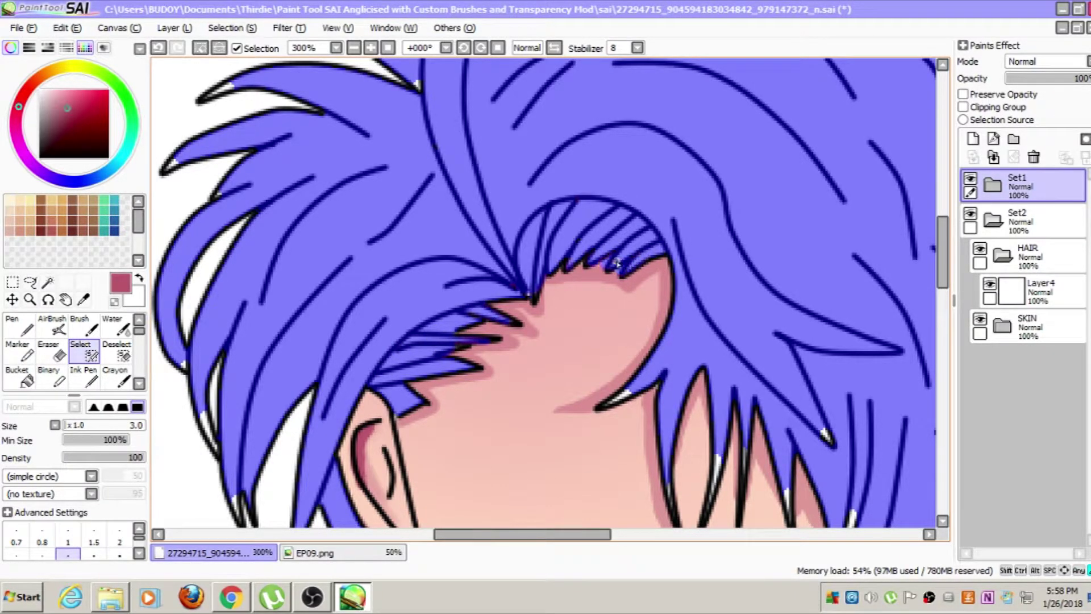
Fill the unselected strand tips below the ear and along the hair's left side with the Select brush
{"action": "scroll", "coordinate": [368, 309], "scroll_direction": "up", "scroll_amount": 2}
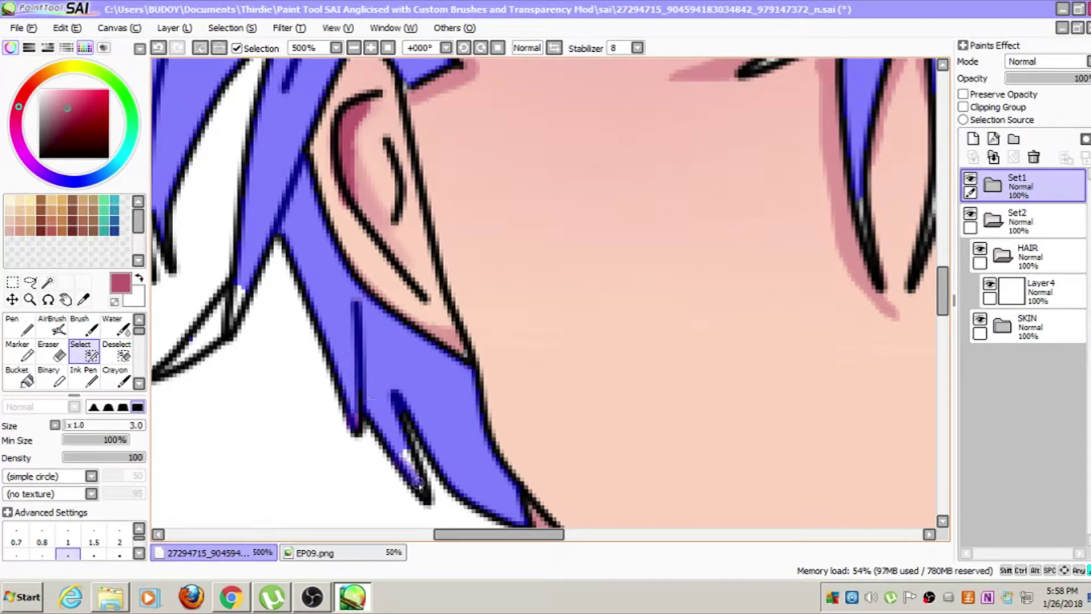
{"action": "scroll", "coordinate": [418, 482], "scroll_direction": "down", "scroll_amount": 4}
{"action": "scroll", "coordinate": [472, 344], "scroll_direction": "up", "scroll_amount": 4}
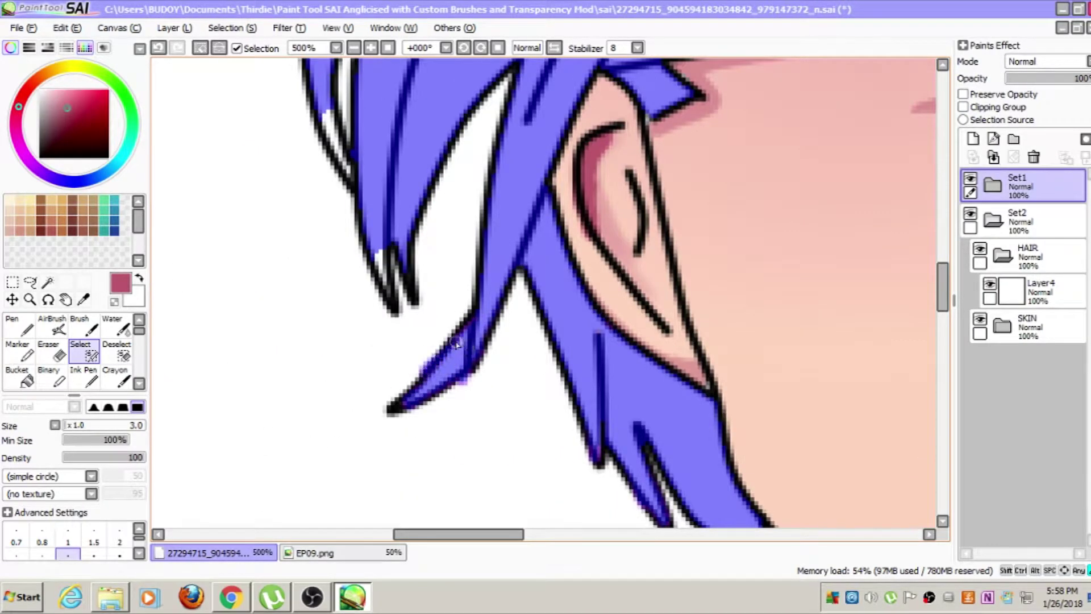
{"action": "scroll", "coordinate": [391, 300], "scroll_direction": "down", "scroll_amount": 4}
{"action": "scroll", "coordinate": [505, 483], "scroll_direction": "up", "scroll_amount": 5}
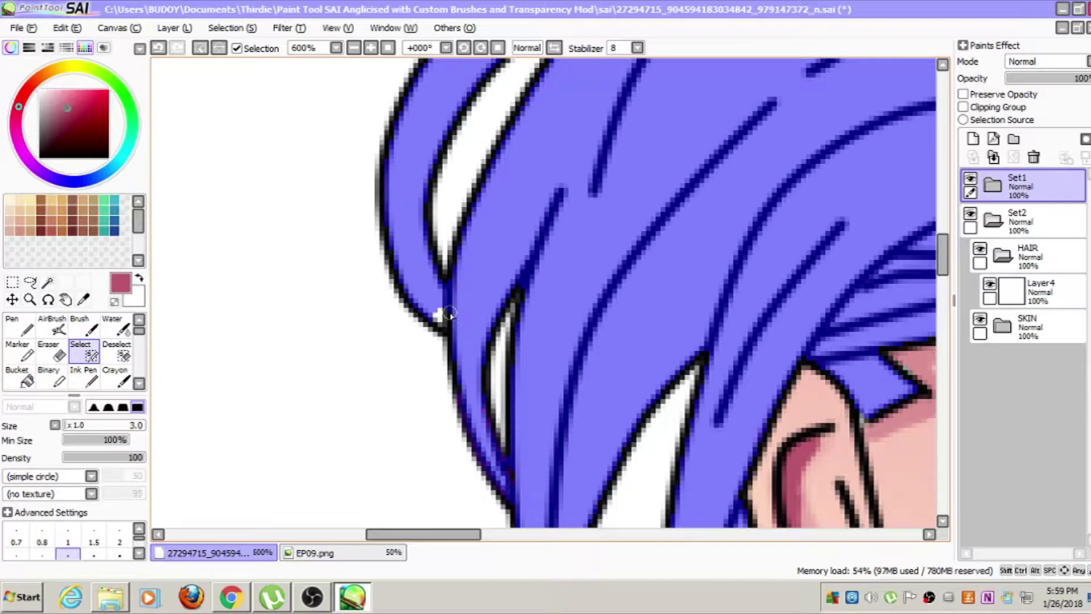
{"action": "scroll", "coordinate": [448, 313], "scroll_direction": "down", "scroll_amount": 5}
{"action": "scroll", "coordinate": [484, 247], "scroll_direction": "up", "scroll_amount": 4}
{"action": "scroll", "coordinate": [582, 120], "scroll_direction": "down", "scroll_amount": 4}
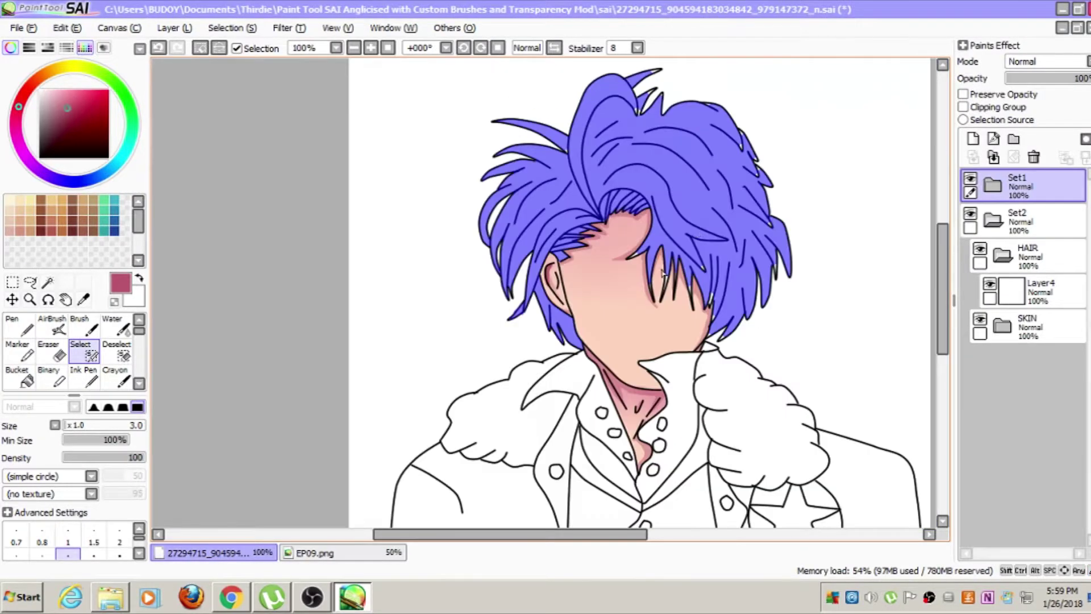
Add the narrow tips of the fringe locks over the face to the selection with the Select brush
{"action": "scroll", "coordinate": [627, 257], "scroll_direction": "up", "scroll_amount": 4}
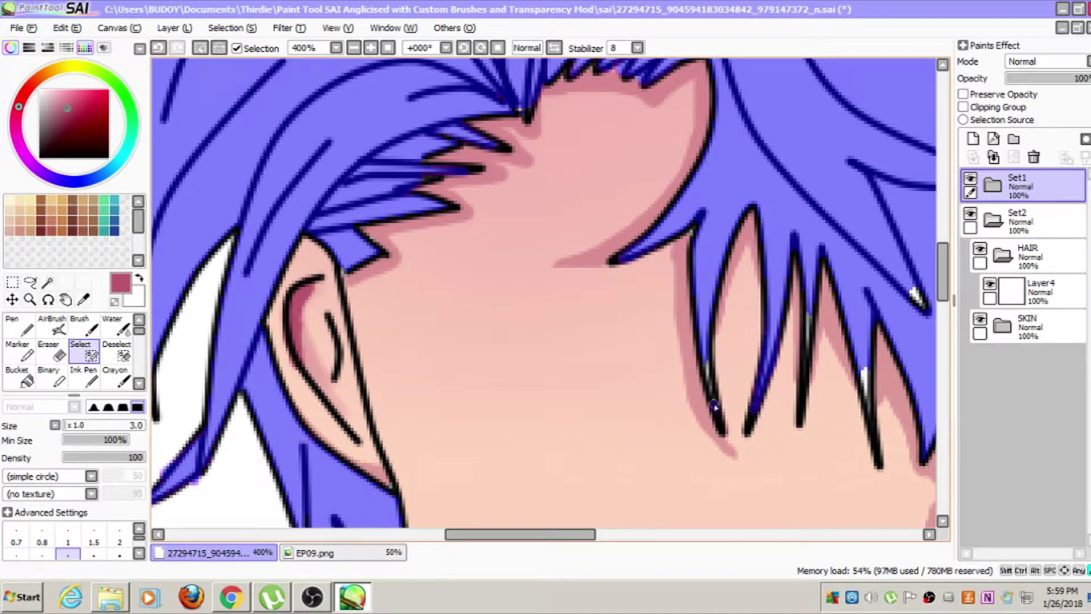
{"action": "scroll", "coordinate": [715, 412], "scroll_direction": "up", "scroll_amount": 1}
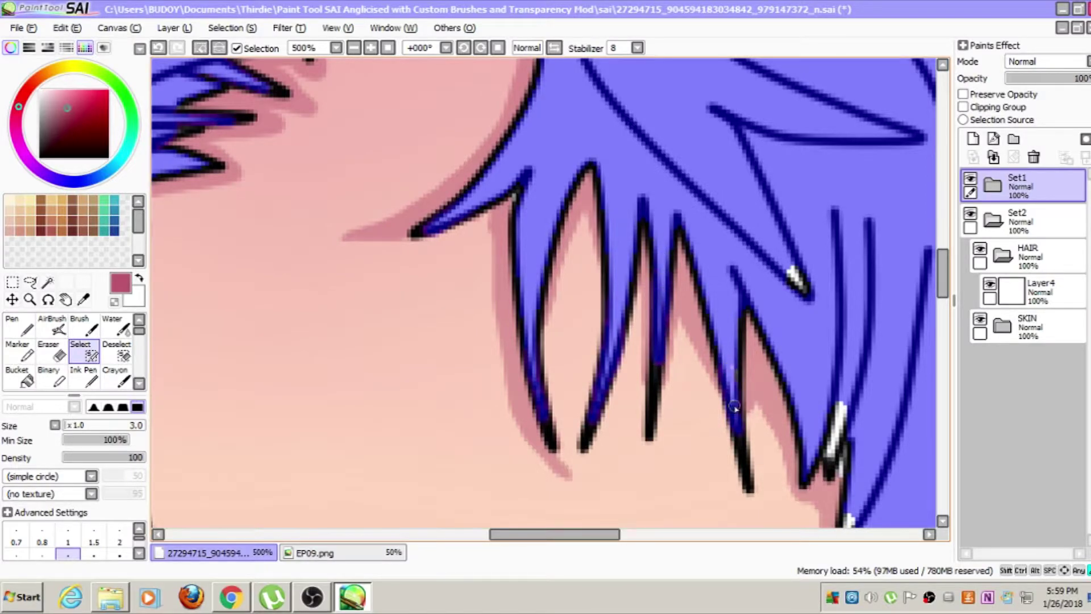
{"action": "scroll", "coordinate": [735, 407], "scroll_direction": "down", "scroll_amount": 4}
{"action": "scroll", "coordinate": [758, 471], "scroll_direction": "up", "scroll_amount": 4}
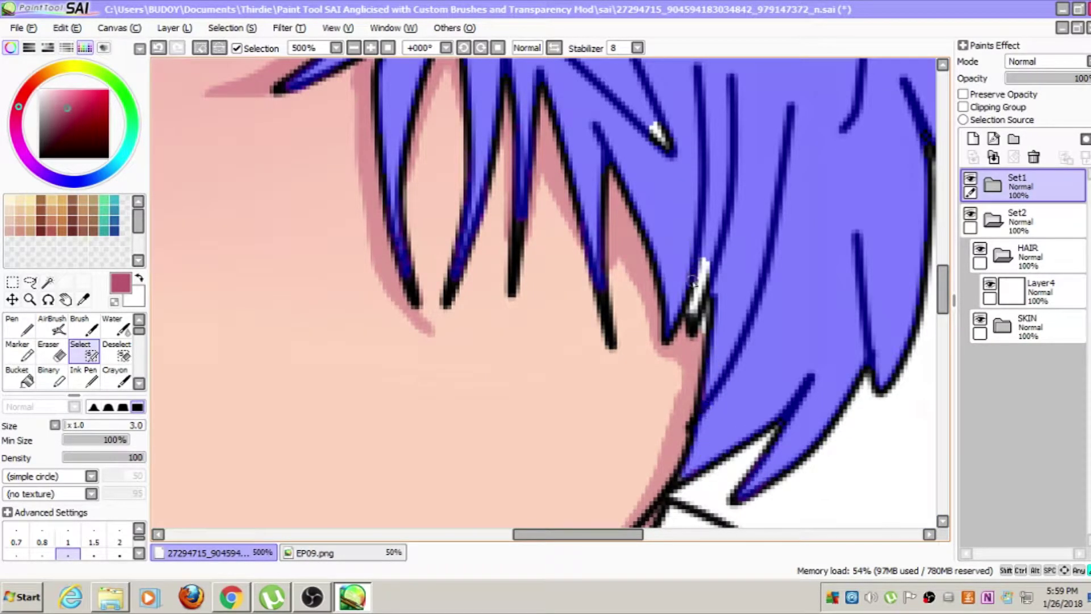
{"action": "scroll", "coordinate": [708, 336], "scroll_direction": "down", "scroll_amount": 4}
Add the remaining unselected strand tips along the hair's right side and crown to the selection
{"action": "scroll", "coordinate": [733, 341], "scroll_direction": "up", "scroll_amount": 4}
{"action": "scroll", "coordinate": [770, 353], "scroll_direction": "down", "scroll_amount": 3}
{"action": "scroll", "coordinate": [758, 226], "scroll_direction": "up", "scroll_amount": 2}
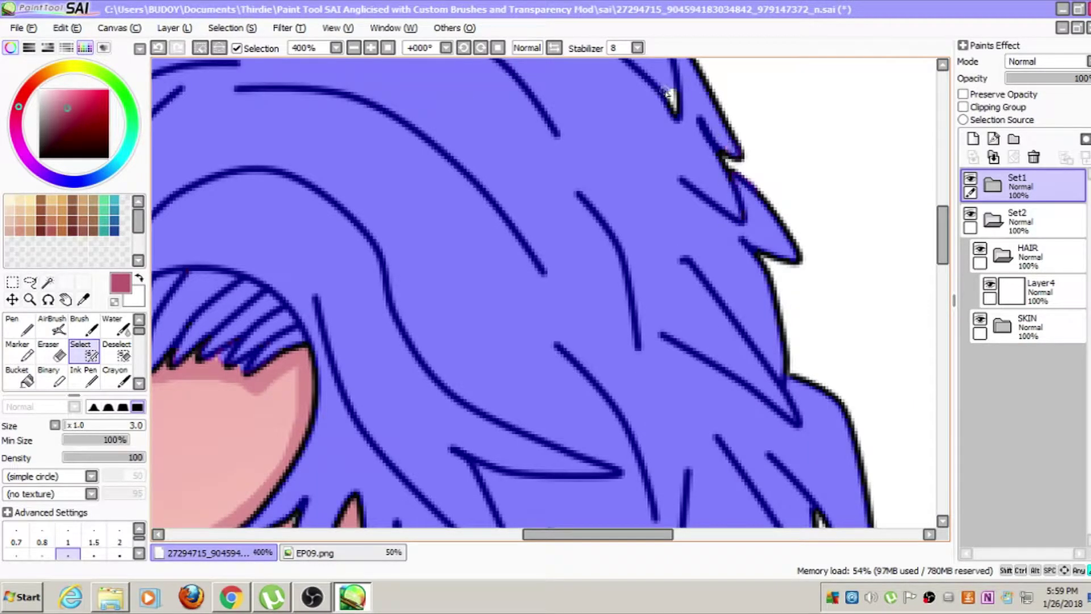
{"action": "scroll", "coordinate": [668, 94], "scroll_direction": "down", "scroll_amount": 4}
{"action": "scroll", "coordinate": [746, 162], "scroll_direction": "up", "scroll_amount": 4}
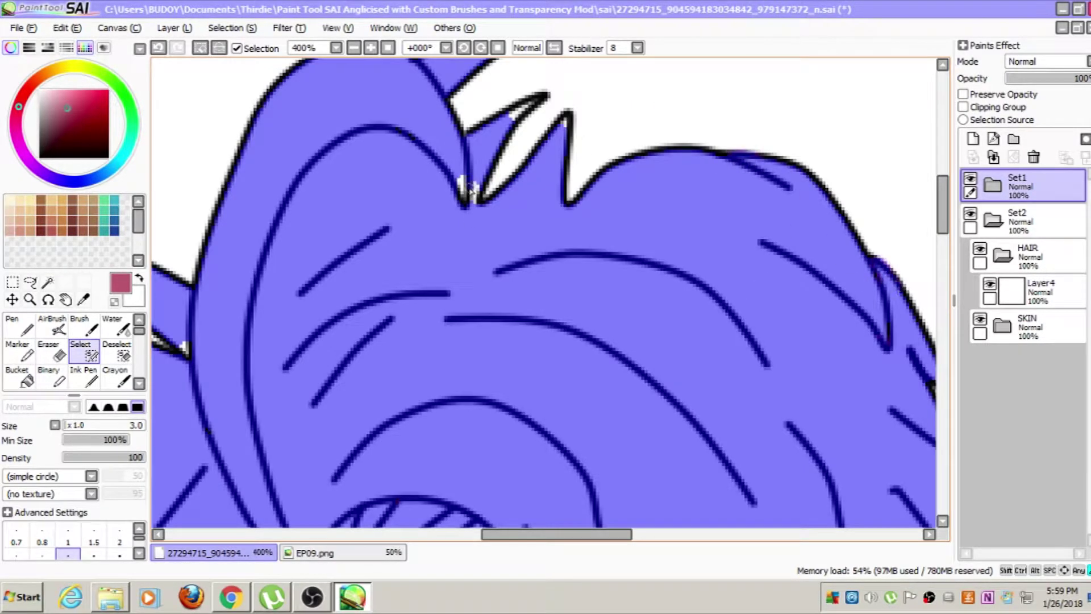
{"action": "scroll", "coordinate": [557, 115], "scroll_direction": "down", "scroll_amount": 4}
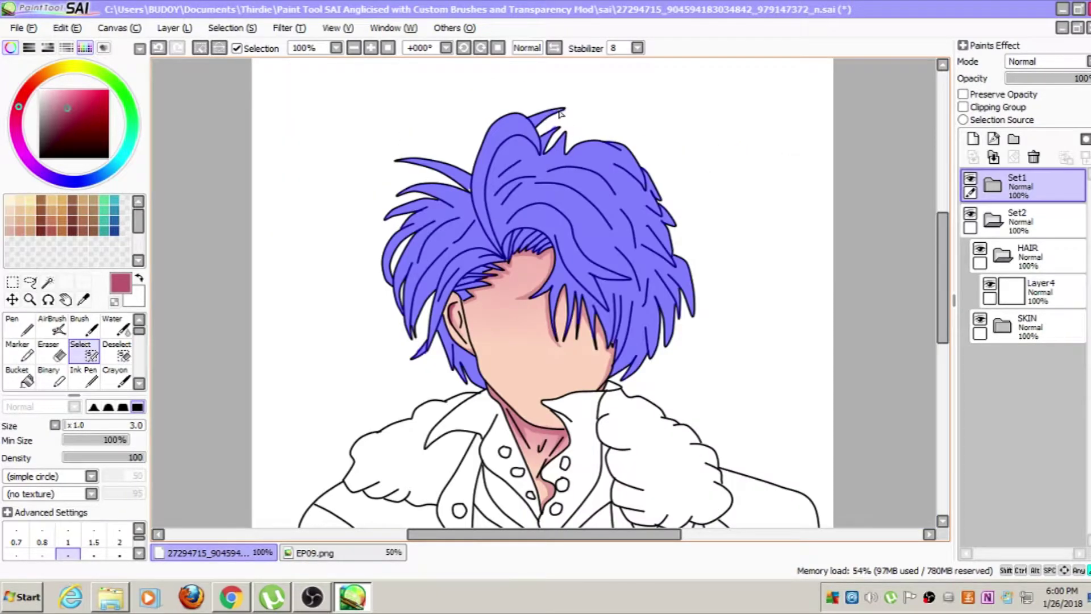
{"action": "scroll", "coordinate": [560, 114], "scroll_direction": "down", "scroll_amount": 2}
{"action": "scroll", "coordinate": [597, 164], "scroll_direction": "up", "scroll_amount": 2}
Make Layer4 the working layer and sample the tan-blond base colour from the character's hair in EP09.png
{"action": "left_click", "coordinate": [1040, 289]}
{"action": "left_click", "coordinate": [328, 554]}
{"action": "left_click", "coordinate": [33, 282]}
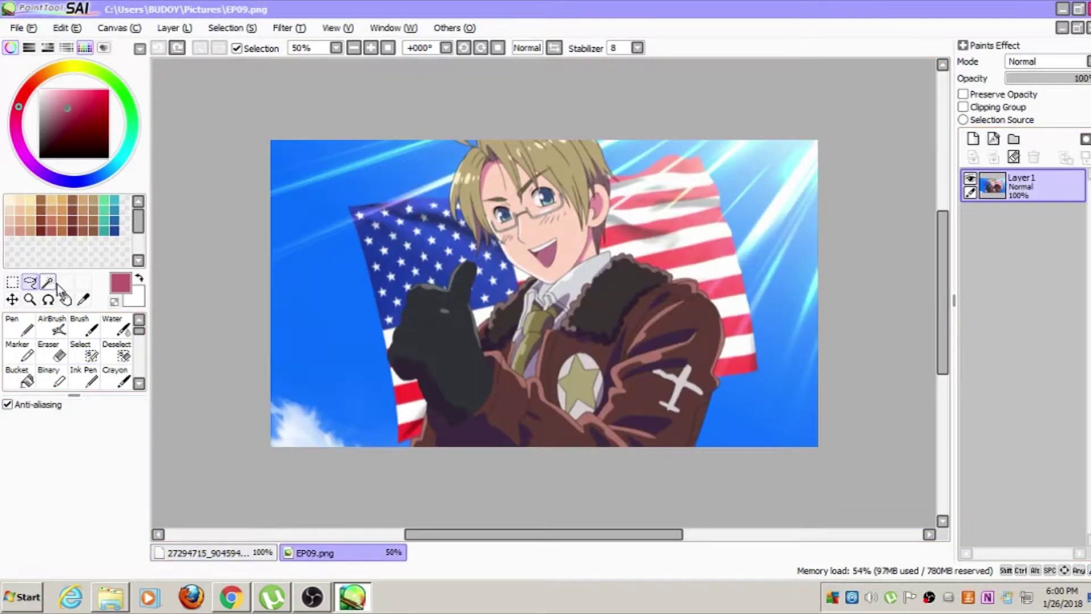
{"action": "left_click", "coordinate": [84, 300]}
{"action": "left_click", "coordinate": [552, 154]}
Fill the selected hair on Layer4 with the sampled blond using the Bucket and clear the selection
{"action": "left_click", "coordinate": [19, 351]}
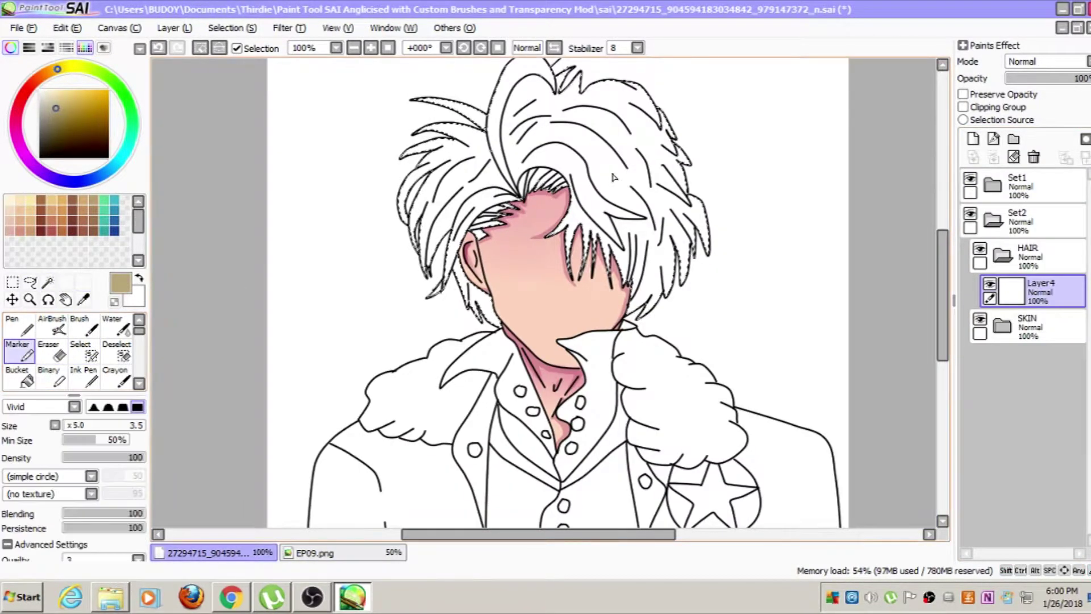
{"action": "left_click", "coordinate": [18, 377]}
{"action": "left_click", "coordinate": [635, 164]}
{"action": "left_click_drag", "start_coordinate": [636, 163], "coordinate": [655, 213]}
{"action": "key", "text": "ctrl+d"}
{"action": "scroll", "coordinate": [756, 236], "scroll_direction": "up", "scroll_amount": 2}
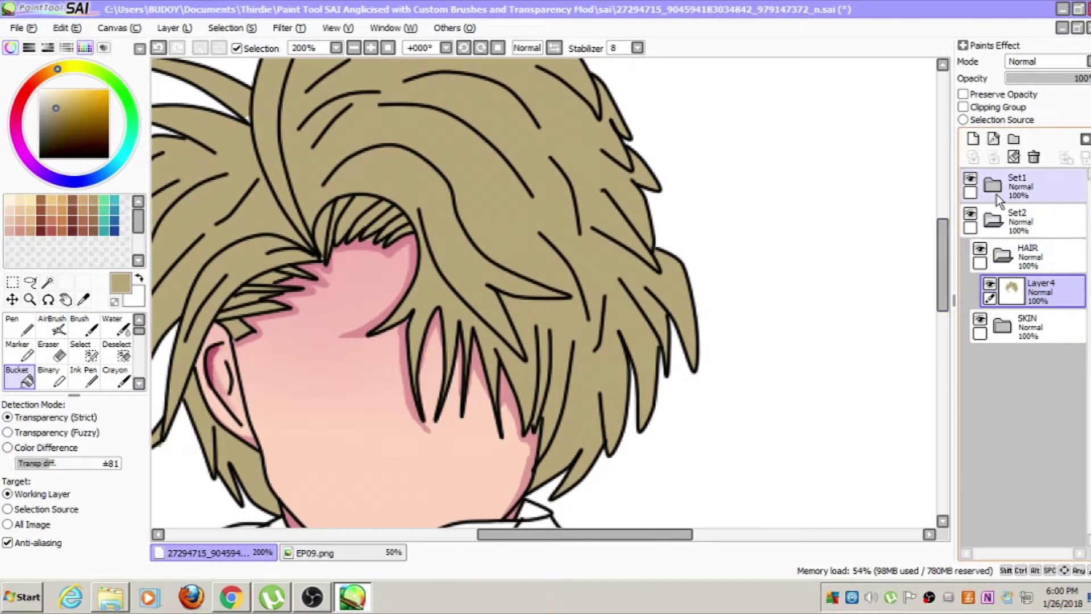
Compare the Linework1 hair outline with the temporarily shown Layer1 photo, then hide the photo and return to Layer4
{"action": "left_click", "coordinate": [995, 188]}
{"action": "left_click", "coordinate": [979, 286]}
{"action": "left_click", "coordinate": [1038, 259]}
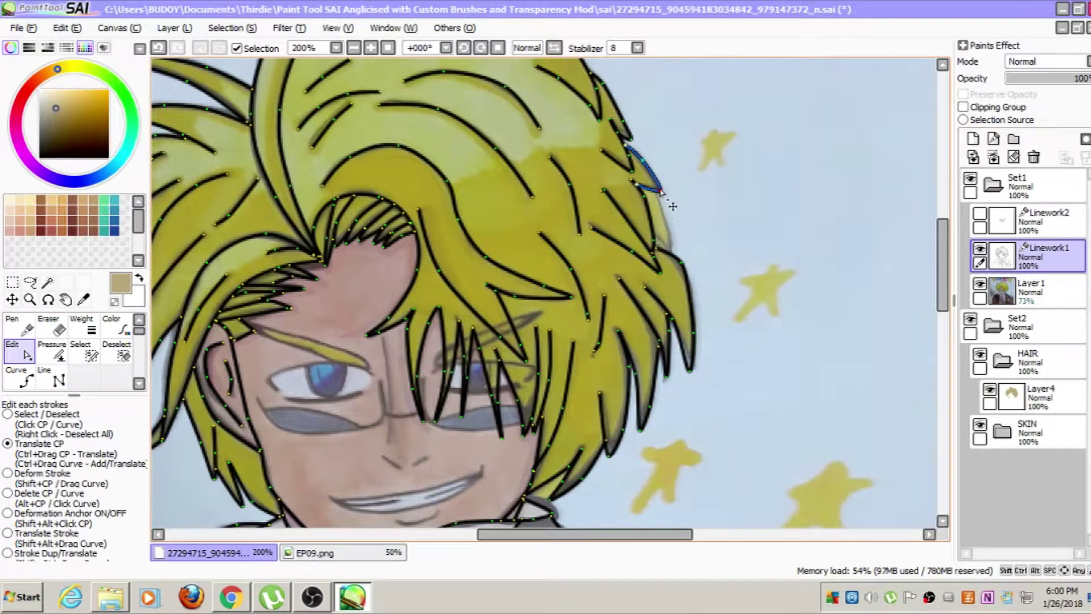
{"action": "scroll", "coordinate": [640, 432], "scroll_direction": "down", "scroll_amount": 2}
{"action": "left_click", "coordinate": [980, 284]}
{"action": "left_click", "coordinate": [993, 185]}
{"action": "left_click", "coordinate": [1023, 289]}
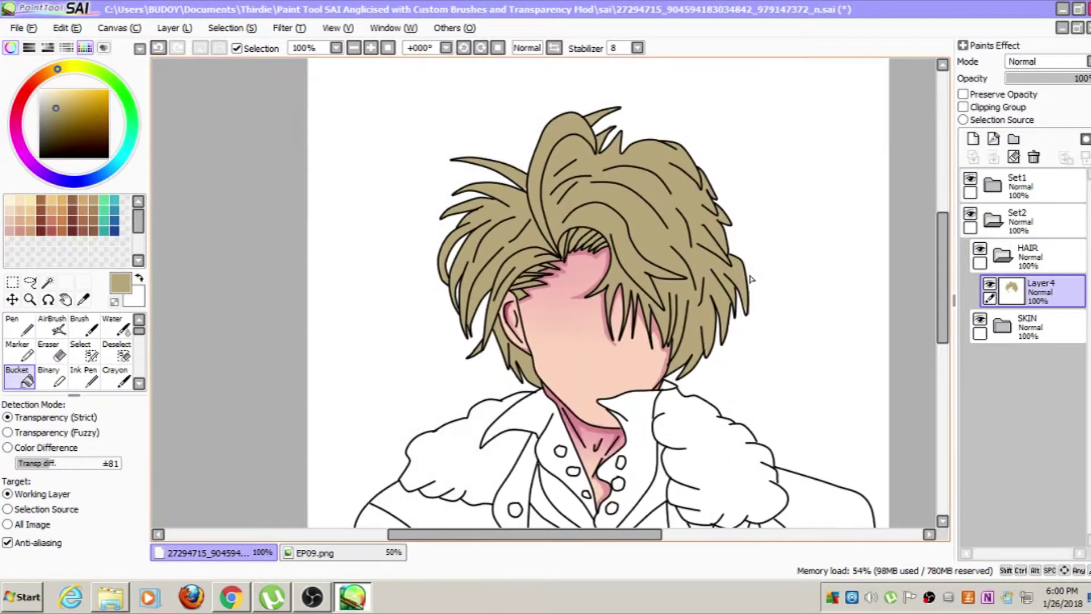
Inspect the Linework1 strokes around the outer right hair strand and return to Layer4
{"action": "scroll", "coordinate": [733, 296], "scroll_direction": "up", "scroll_amount": 2}
{"action": "left_click", "coordinate": [993, 185]}
{"action": "left_click", "coordinate": [1046, 252]}
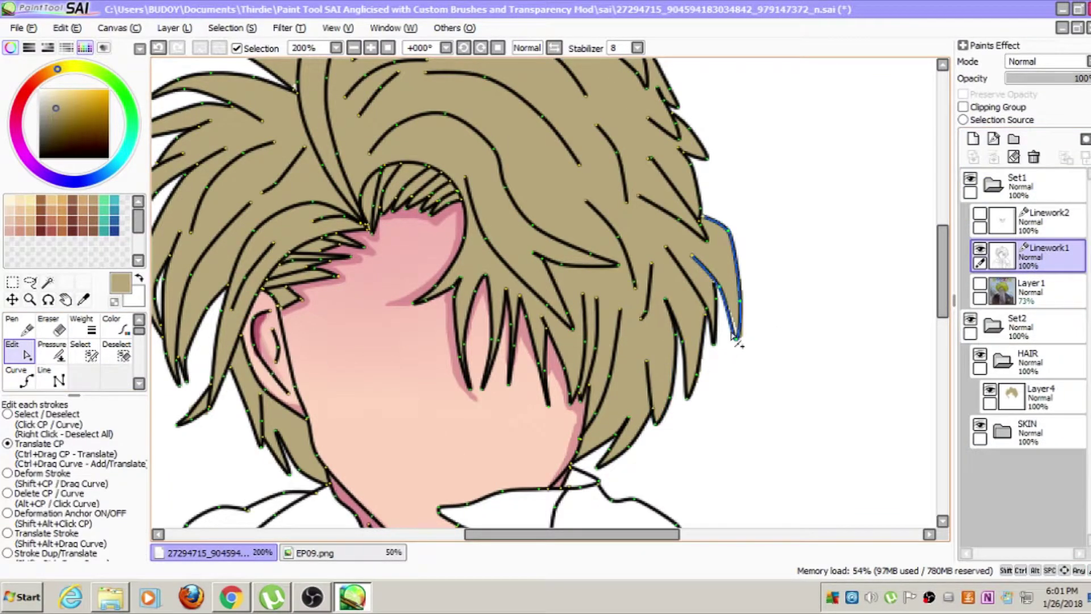
{"action": "scroll", "coordinate": [753, 218], "scroll_direction": "down", "scroll_amount": 1}
{"action": "scroll", "coordinate": [751, 213], "scroll_direction": "down", "scroll_amount": 2}
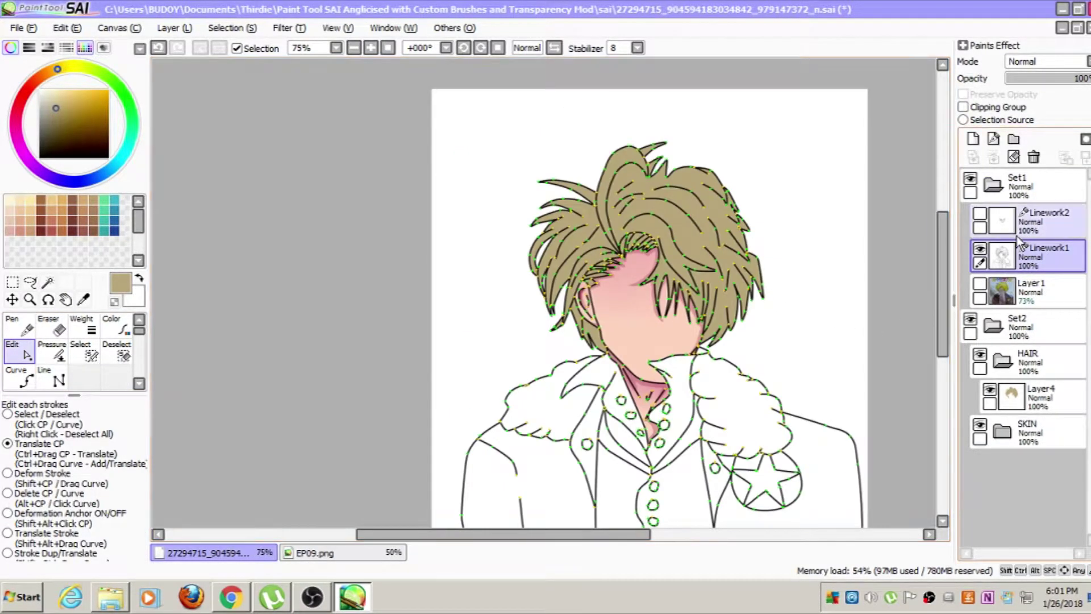
{"action": "left_click", "coordinate": [992, 184]}
{"action": "left_click", "coordinate": [1029, 290]}
Add a new linework layer above Layer4 in the HAIR set and clip it to the hair fill
{"action": "scroll", "coordinate": [770, 259], "scroll_direction": "down", "scroll_amount": 1}
{"action": "scroll", "coordinate": [770, 259], "scroll_direction": "up", "scroll_amount": 2}
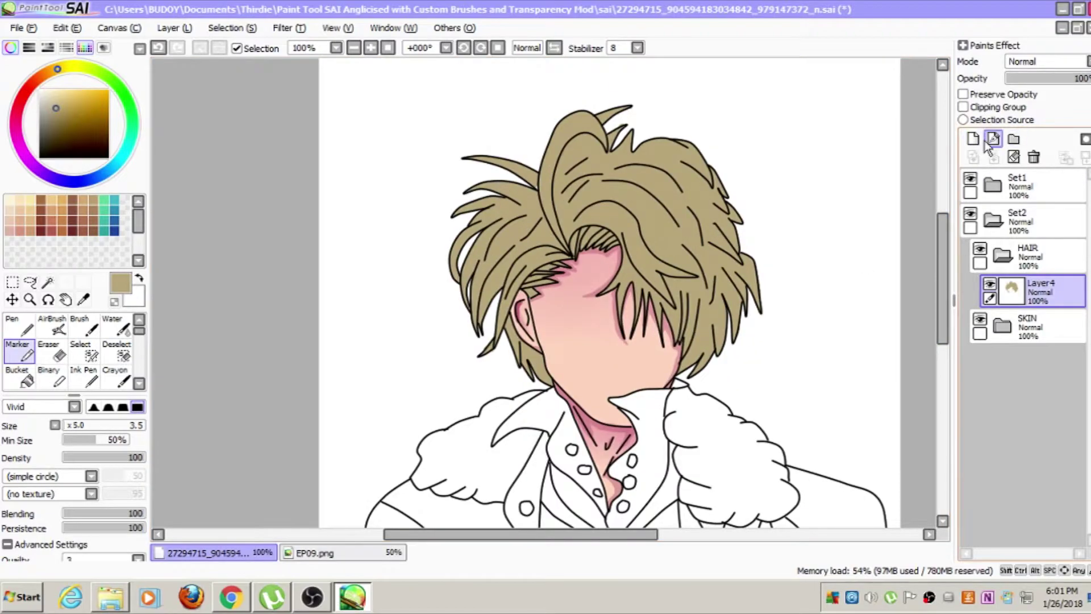
{"action": "left_click", "coordinate": [994, 139]}
{"action": "left_click", "coordinate": [983, 109]}
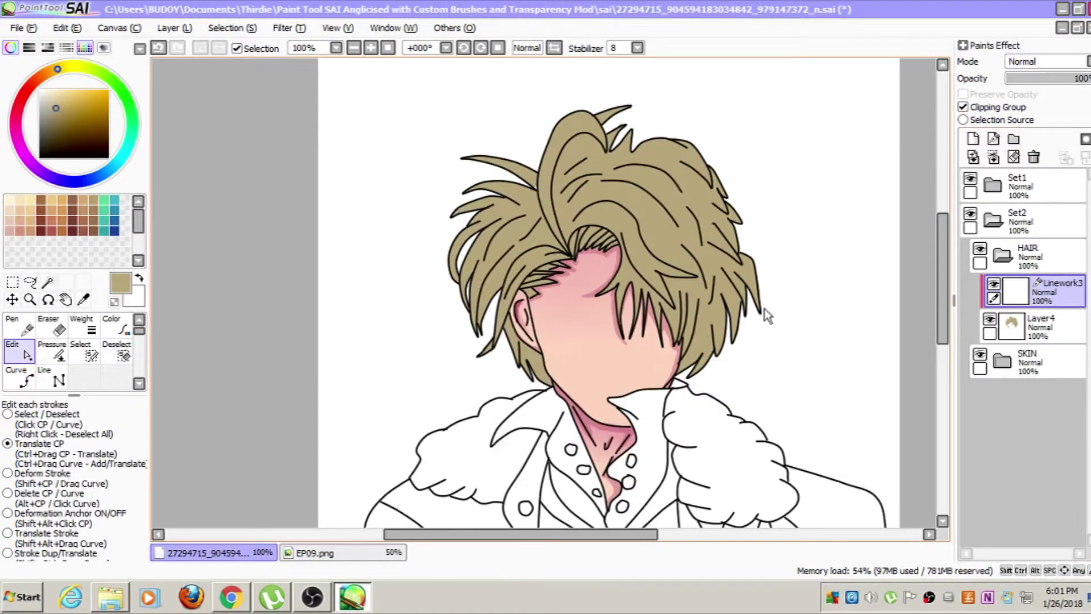
Sample the dark mauve shadow colour from the character's hair in EP09.png and return to the portrait
{"action": "left_click", "coordinate": [344, 551]}
{"action": "left_click", "coordinate": [605, 171], "text": "alt"}
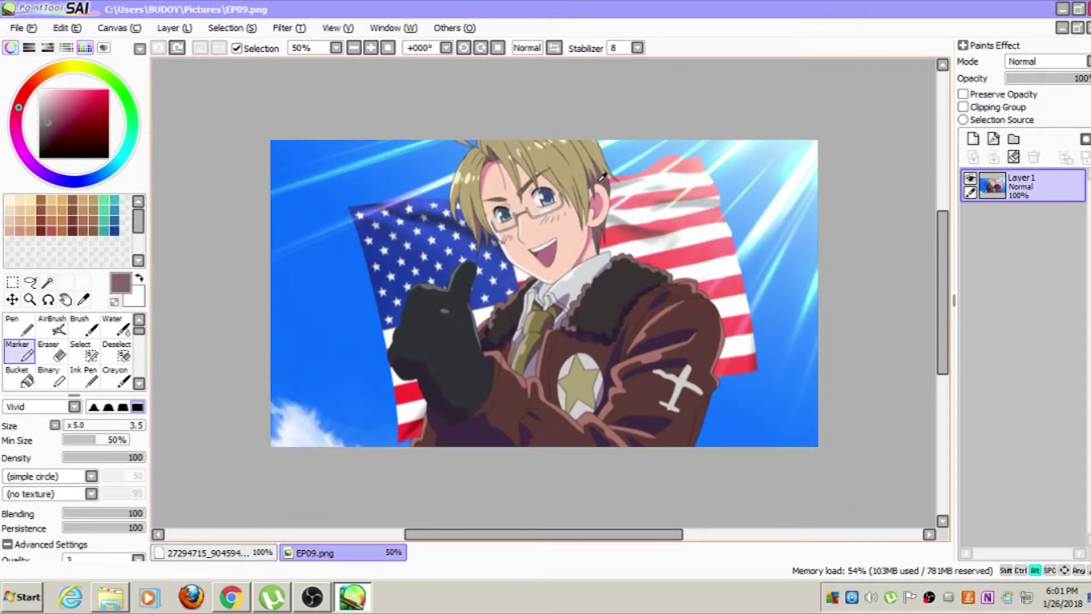
{"action": "key", "text": "ctrl+Tab"}
Draw mauve shadow curves at size 4.0 along the inner hair locks above the forehead and ear
{"action": "scroll", "coordinate": [530, 275], "scroll_direction": "up", "scroll_amount": 2}
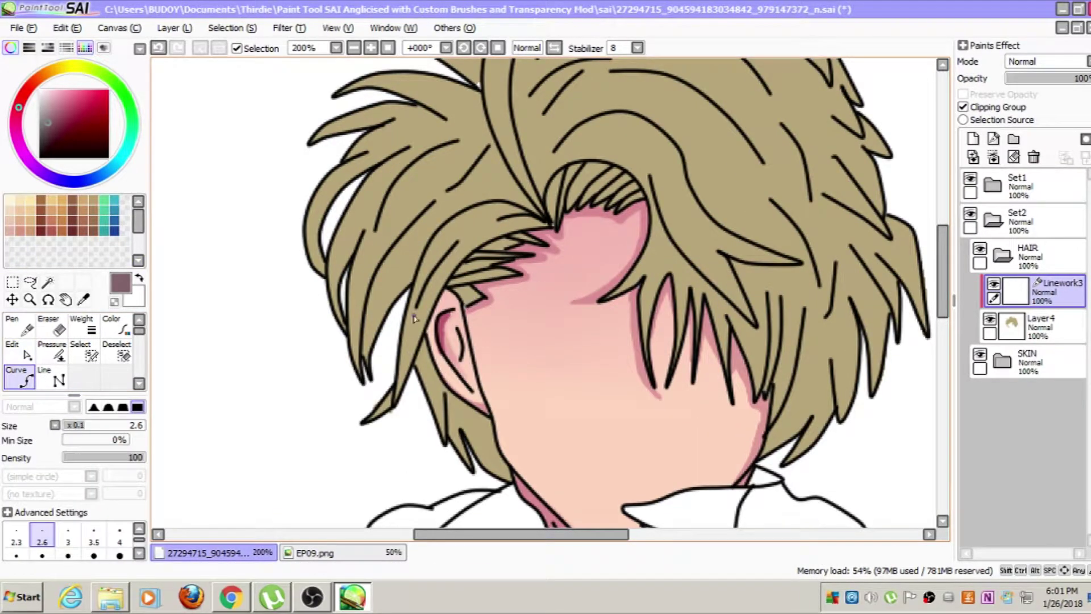
{"action": "key", "text": "bracketright"}
{"action": "key", "text": "bracketright"}
{"action": "key", "text": "bracketright"}
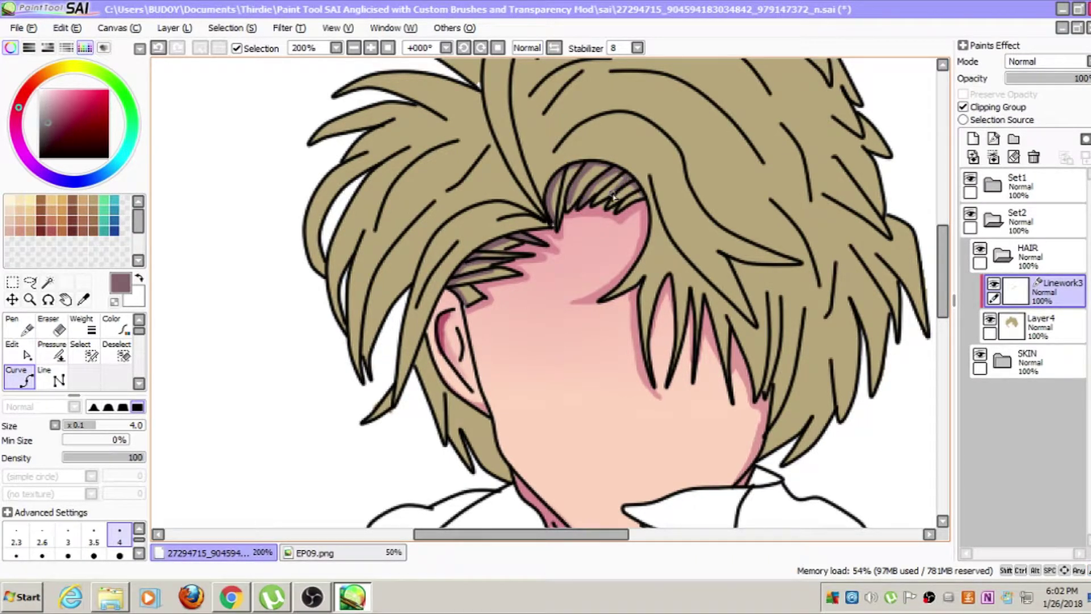
{"action": "scroll", "coordinate": [640, 200], "scroll_direction": "down", "scroll_amount": 3}
{"action": "scroll", "coordinate": [555, 230], "scroll_direction": "up", "scroll_amount": 3}
Draw thicker shadow curves, up to size 8.0, on the hair behind the ear and along the nape
{"action": "key", "text": "bracketright"}
{"action": "key", "text": "bracketright"}
{"action": "key", "text": "bracketright"}
{"action": "key", "text": "bracketright"}
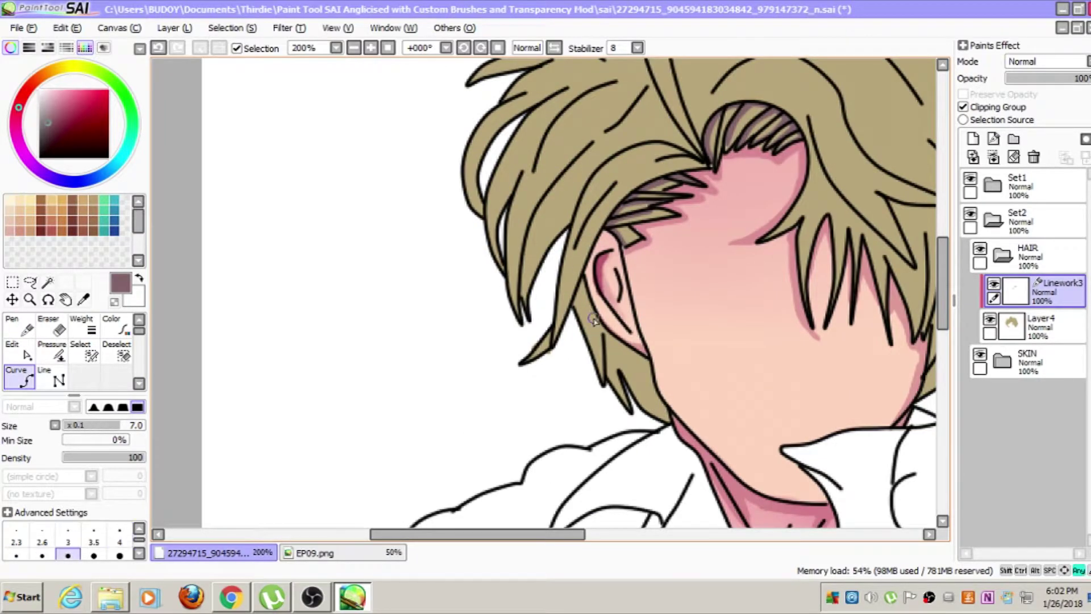
{"action": "left_click", "coordinate": [583, 275]}
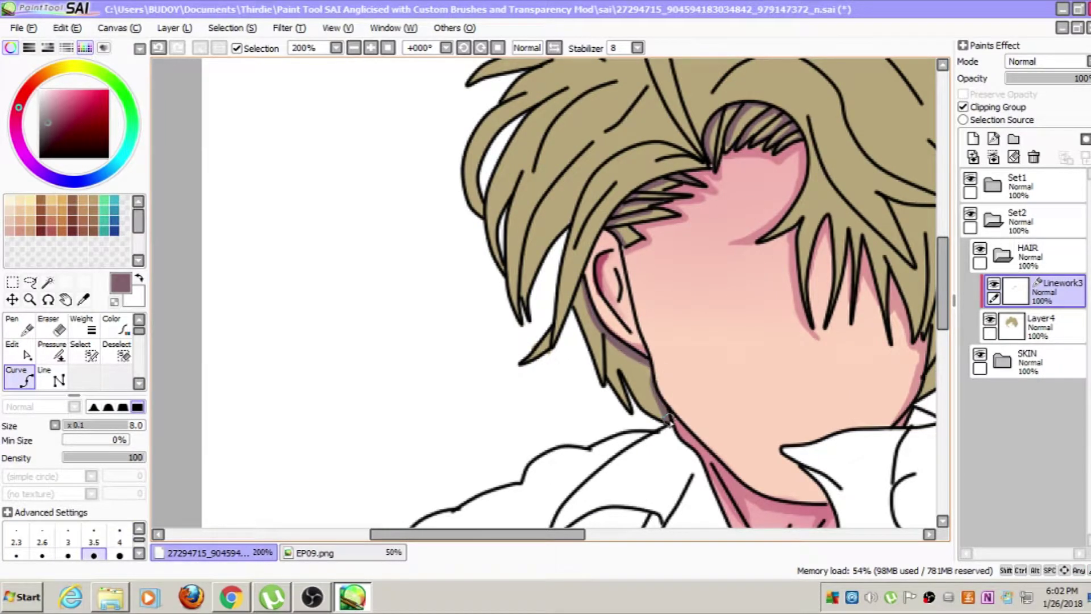
{"action": "scroll", "coordinate": [667, 419], "scroll_direction": "down", "scroll_amount": 2}
Set the curve size to 4.0 and add fine shadows to the small hair locks below the ear
{"action": "scroll", "coordinate": [637, 418], "scroll_direction": "up", "scroll_amount": 3}
{"action": "key", "text": "bracketleft"}
{"action": "key", "text": "bracketleft"}
{"action": "key", "text": "bracketleft"}
{"action": "key", "text": "bracketleft"}
{"action": "key", "text": "bracketleft"}
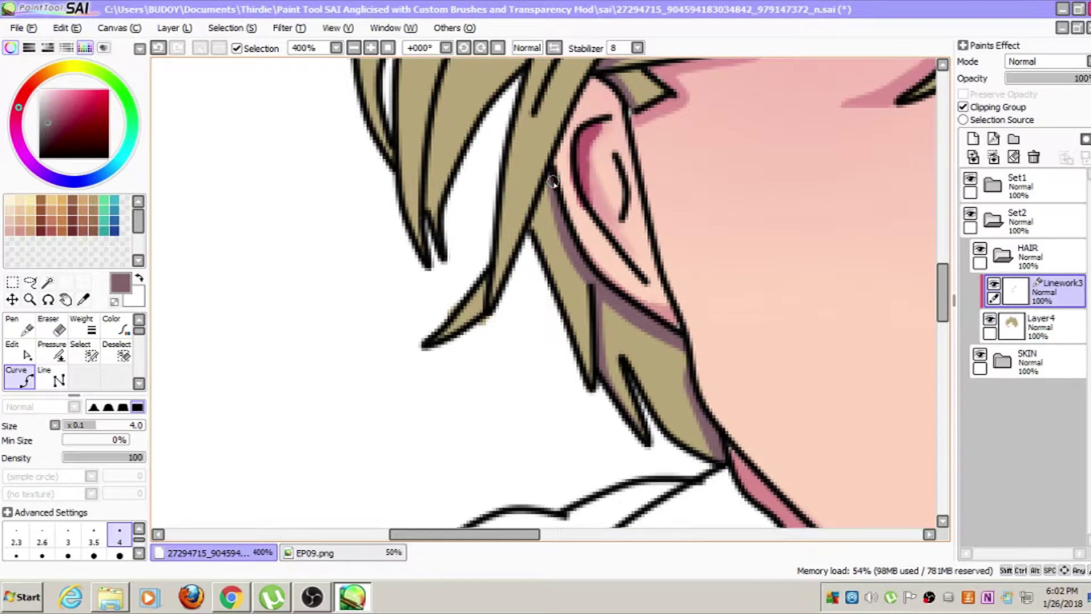
{"action": "scroll", "coordinate": [554, 181], "scroll_direction": "down", "scroll_amount": 3}
{"action": "scroll", "coordinate": [537, 308], "scroll_direction": "up", "scroll_amount": 3}
Set the curve size to 7.0 and shade along the strand lines on the left side of the hair
{"action": "scroll", "coordinate": [507, 351], "scroll_direction": "down", "scroll_amount": 2}
{"action": "scroll", "coordinate": [686, 165], "scroll_direction": "up", "scroll_amount": 1}
{"action": "key", "text": "bracketright"}
{"action": "key", "text": "bracketright"}
{"action": "key", "text": "bracketright"}
{"action": "left_click", "coordinate": [553, 244]}
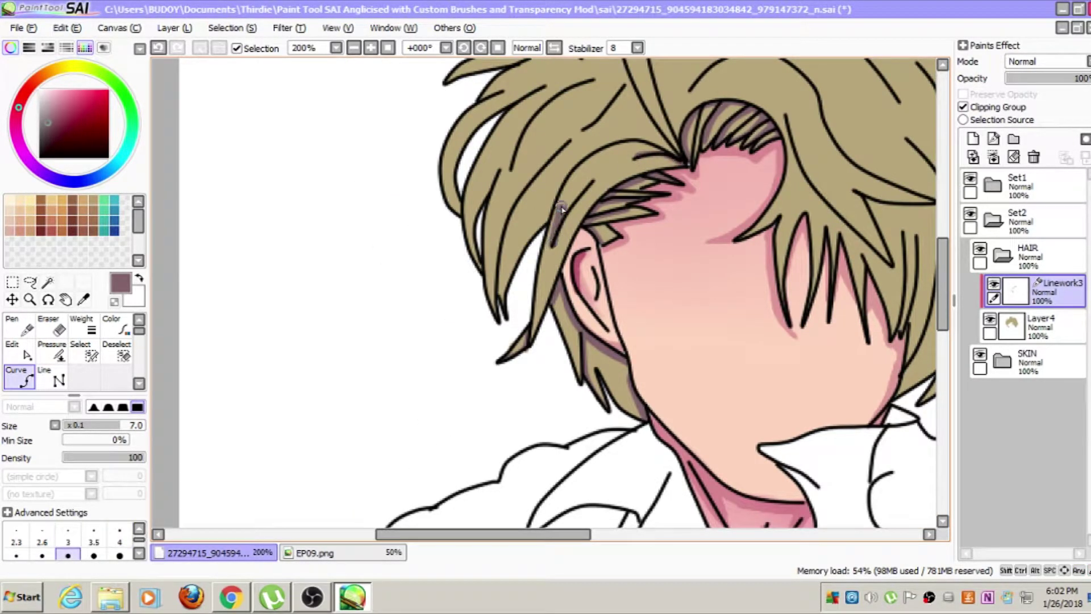
{"action": "scroll", "coordinate": [590, 178], "scroll_direction": "down", "scroll_amount": 2}
{"action": "scroll", "coordinate": [575, 182], "scroll_direction": "up", "scroll_amount": 3}
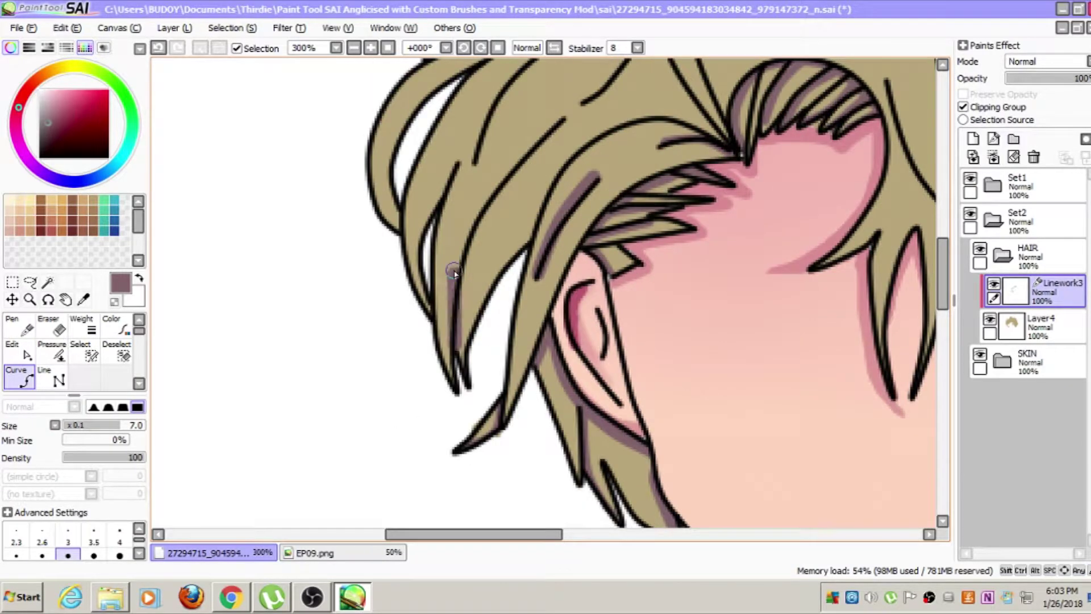
{"action": "scroll", "coordinate": [546, 138], "scroll_direction": "down", "scroll_amount": 2}
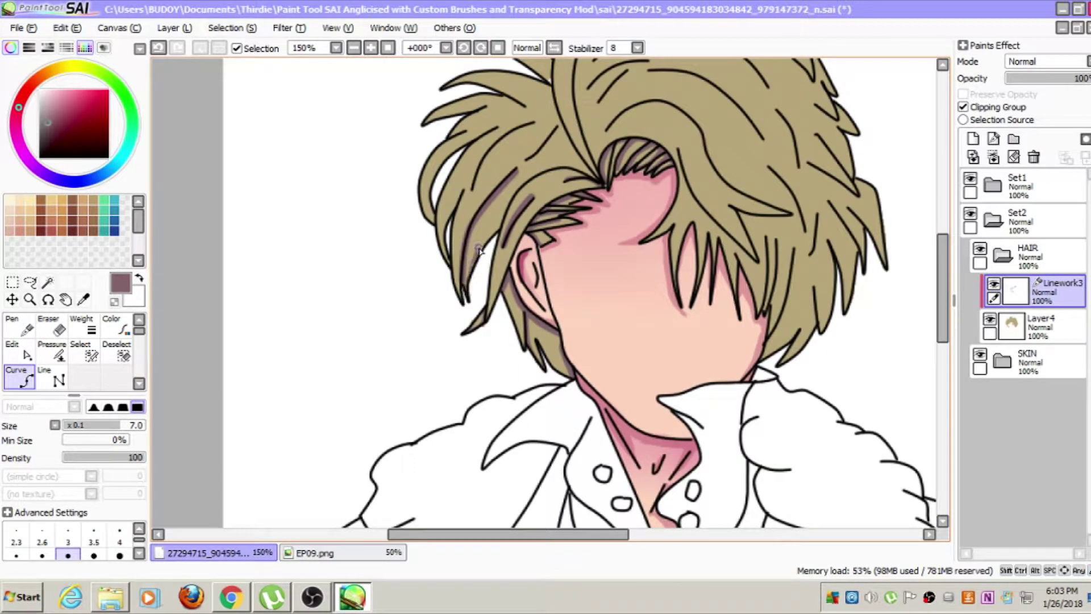
Draw size 7.0 shadow curves above the swept-back front strands and beneath the long central bang
{"action": "left_click_drag", "start_coordinate": [676, 169], "coordinate": [563, 191]}
{"action": "left_click", "coordinate": [564, 171]}
{"action": "left_click", "coordinate": [577, 222]}
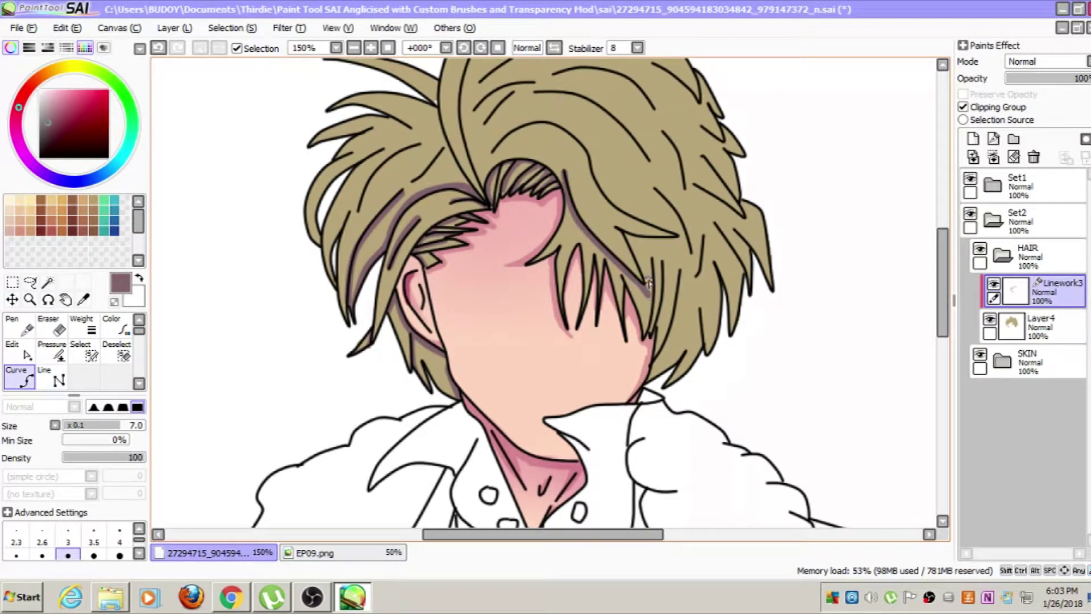
Draw size 7.0 shadow curves along the forehead edge of the bangs and around the first gap between the bang strands
{"action": "scroll", "coordinate": [644, 280], "scroll_direction": "up", "scroll_amount": 2}
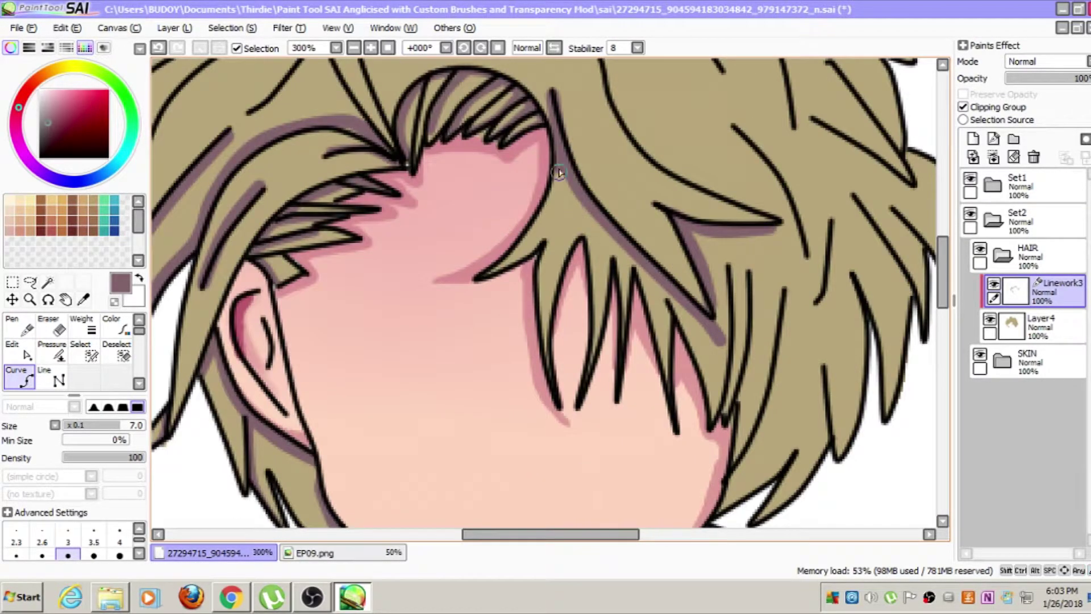
{"action": "left_click", "coordinate": [550, 308]}
{"action": "left_click", "coordinate": [583, 230]}
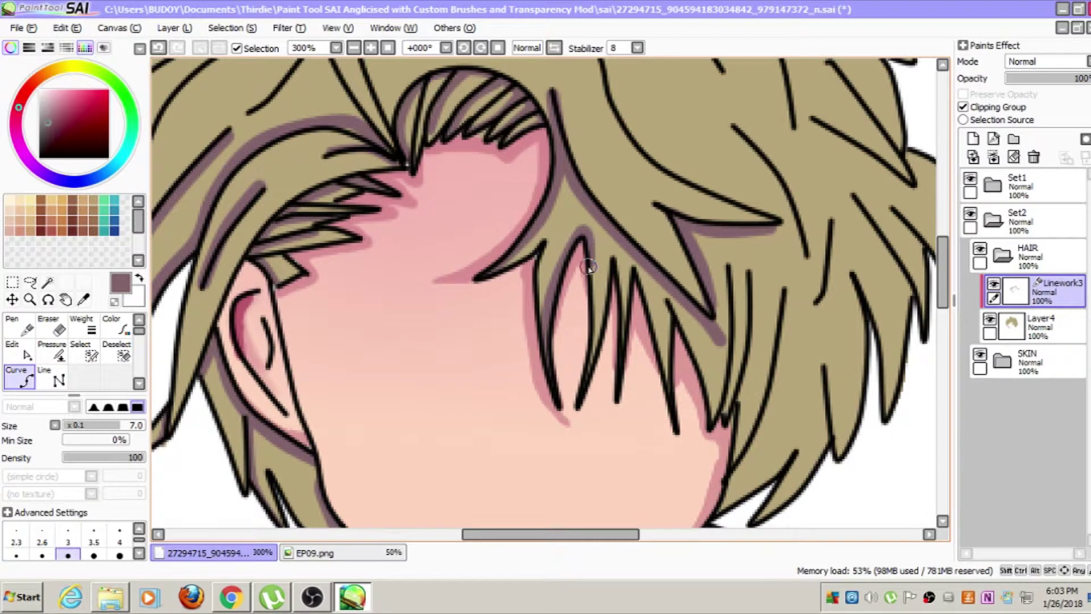
Set the curve size to 6.0 and shade the narrow bang strands and the long strands beside the face
{"action": "key", "text": "bracketleft"}
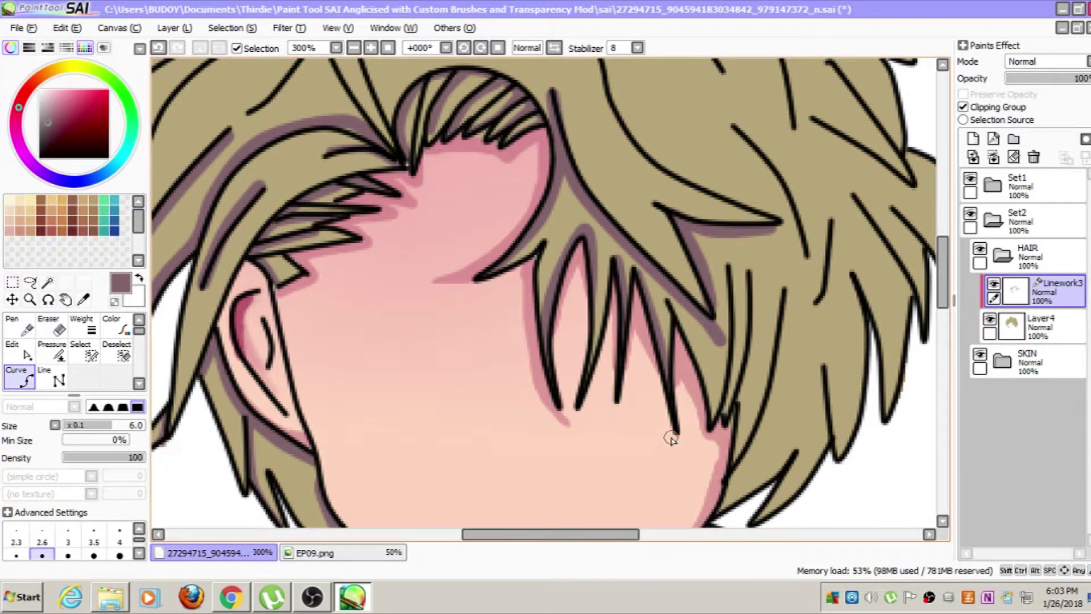
{"action": "left_click", "coordinate": [672, 437]}
{"action": "left_click", "coordinate": [731, 272]}
{"action": "left_click", "coordinate": [737, 334]}
{"action": "double_click", "coordinate": [722, 423]}
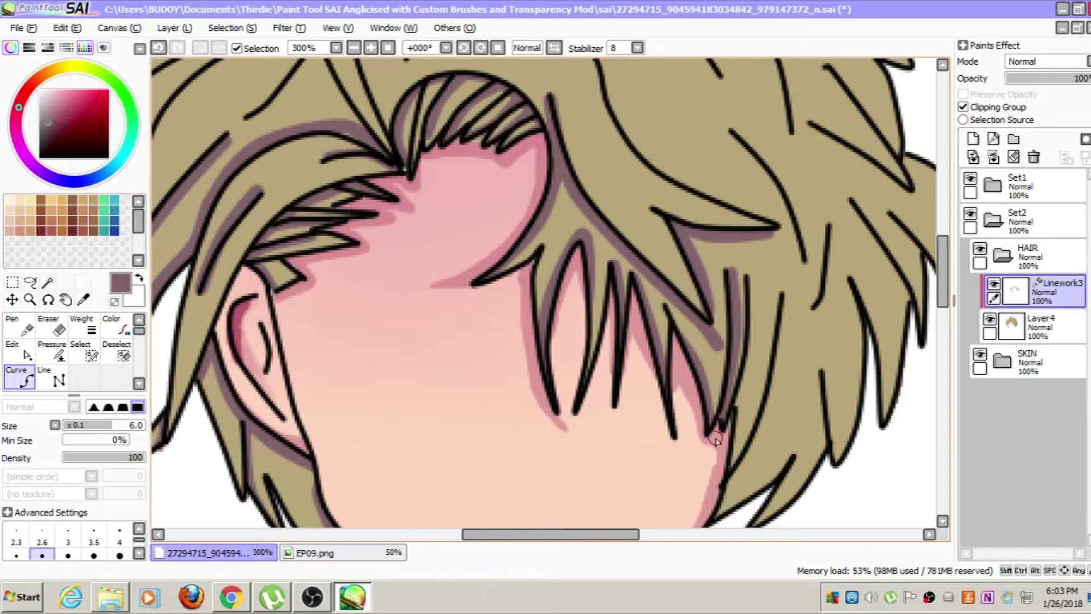
{"action": "left_click_drag", "start_coordinate": [770, 497], "coordinate": [705, 432]}
{"action": "left_click", "coordinate": [659, 415]}
{"action": "left_click", "coordinate": [707, 341]}
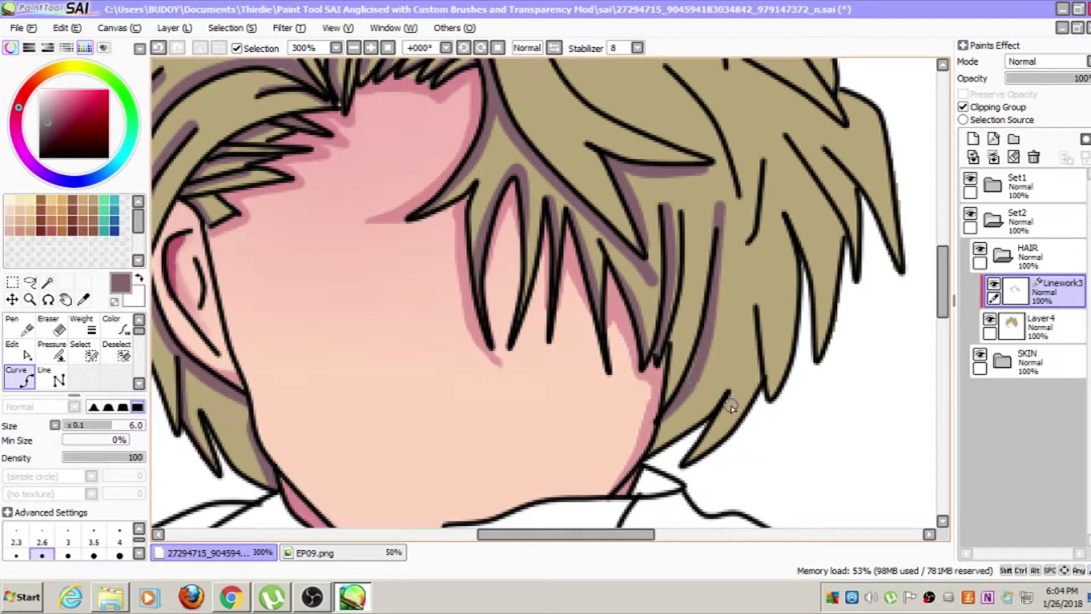
Draw size 6.0 shadow curves along the pointed outer locks on the right side of the hair
{"action": "scroll", "coordinate": [761, 382], "scroll_direction": "down", "scroll_amount": 1}
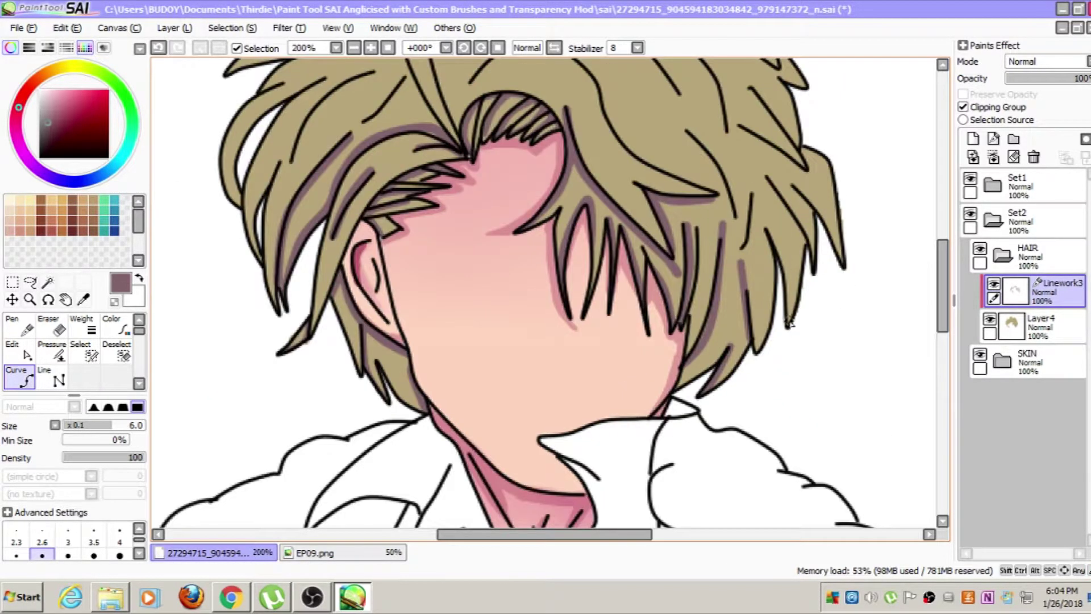
{"action": "double_click", "coordinate": [811, 271]}
{"action": "left_click_drag", "start_coordinate": [837, 214], "coordinate": [836, 223]}
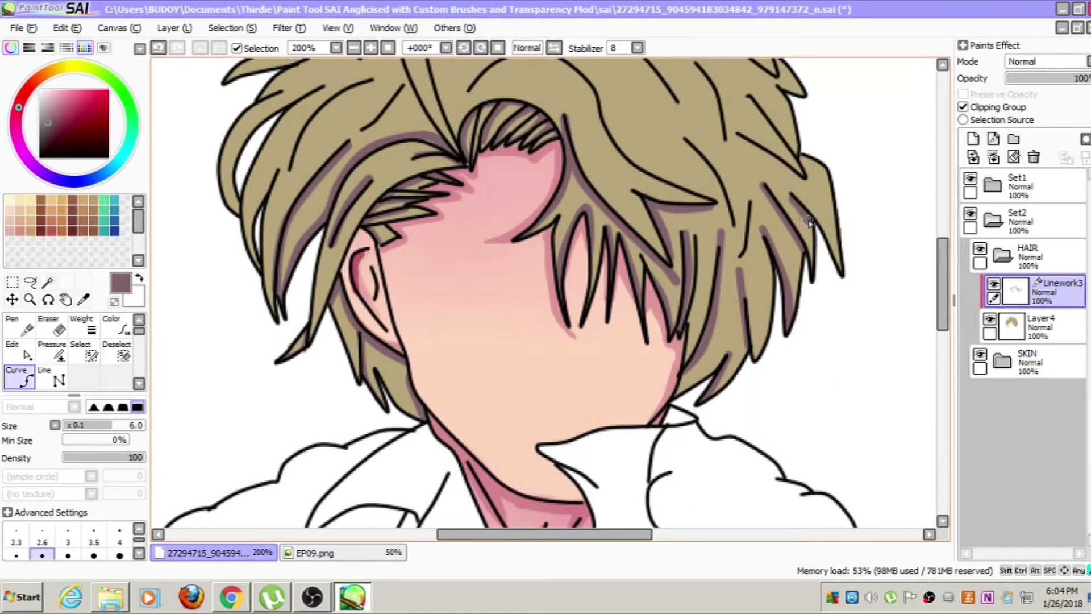
{"action": "scroll", "coordinate": [810, 224], "scroll_direction": "up", "scroll_amount": 1}
{"action": "left_click_drag", "start_coordinate": [723, 209], "coordinate": [816, 280]}
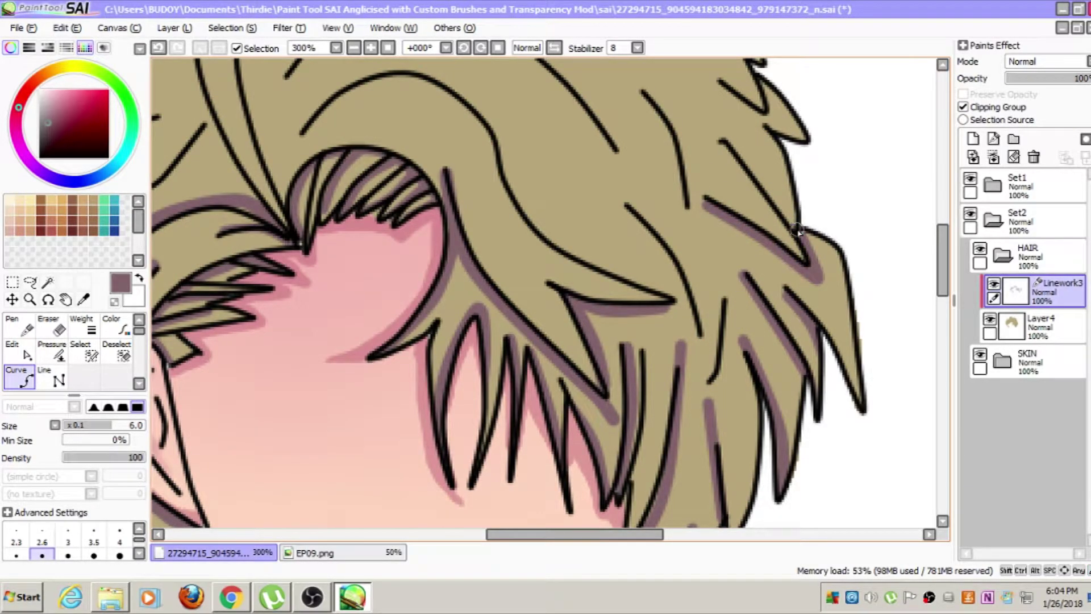
Set the curve size to 8.0 and shade the upper-left strands and the inner line of the large raised lock
{"action": "scroll", "coordinate": [798, 230], "scroll_direction": "down", "scroll_amount": 2}
{"action": "key", "text": "bracketright"}
{"action": "key", "text": "bracketright"}
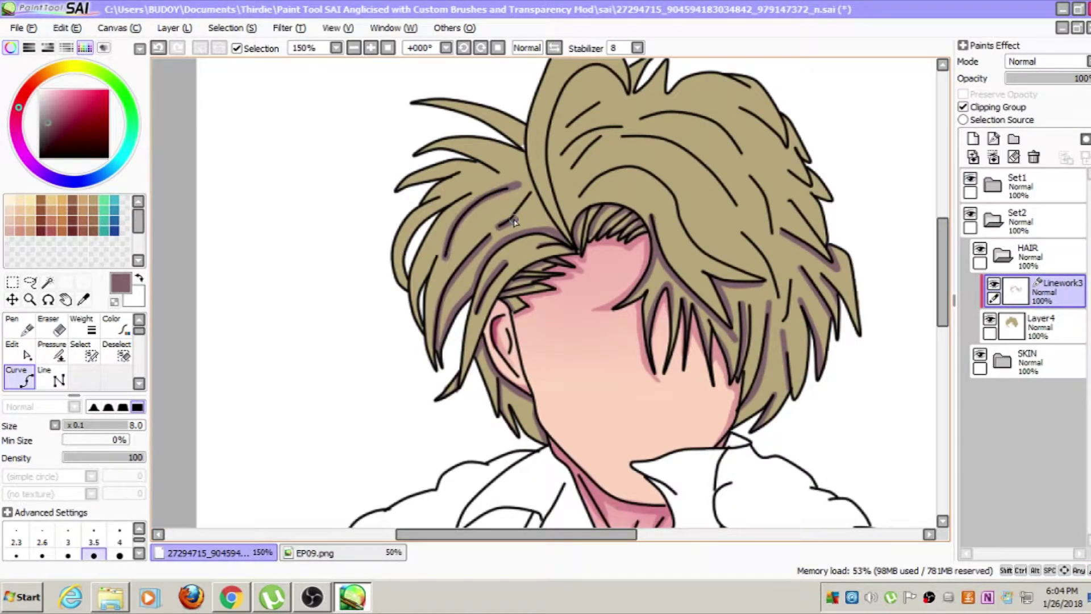
{"action": "scroll", "coordinate": [513, 222], "scroll_direction": "down", "scroll_amount": 3}
{"action": "scroll", "coordinate": [520, 213], "scroll_direction": "up", "scroll_amount": 3}
{"action": "mouse_move", "coordinate": [543, 225]}
{"action": "left_mouse_down"}
{"action": "mouse_move", "coordinate": [533, 95]}
{"action": "mouse_move", "coordinate": [537, 125]}
{"action": "mouse_move", "coordinate": [565, 84]}
{"action": "mouse_move", "coordinate": [616, 103]}
{"action": "left_mouse_up"}
{"action": "key", "text": "ctrl+z"}
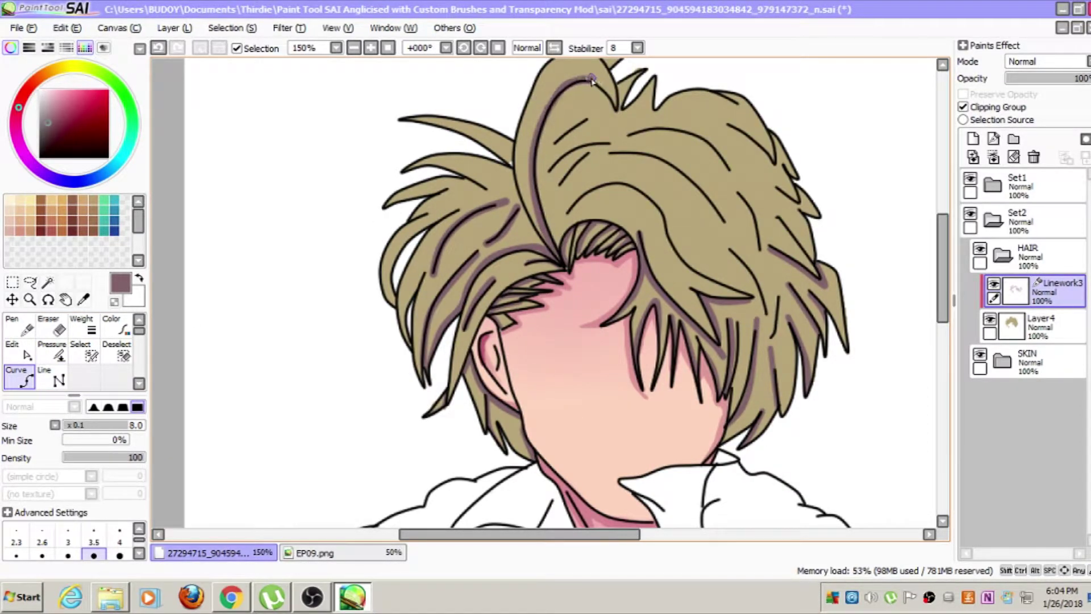
Adjust the raised lock's shadow curve, then draw size 8.0 shadows along the crown strands and upper-right strand lines
{"action": "left_click", "coordinate": [20, 353]}
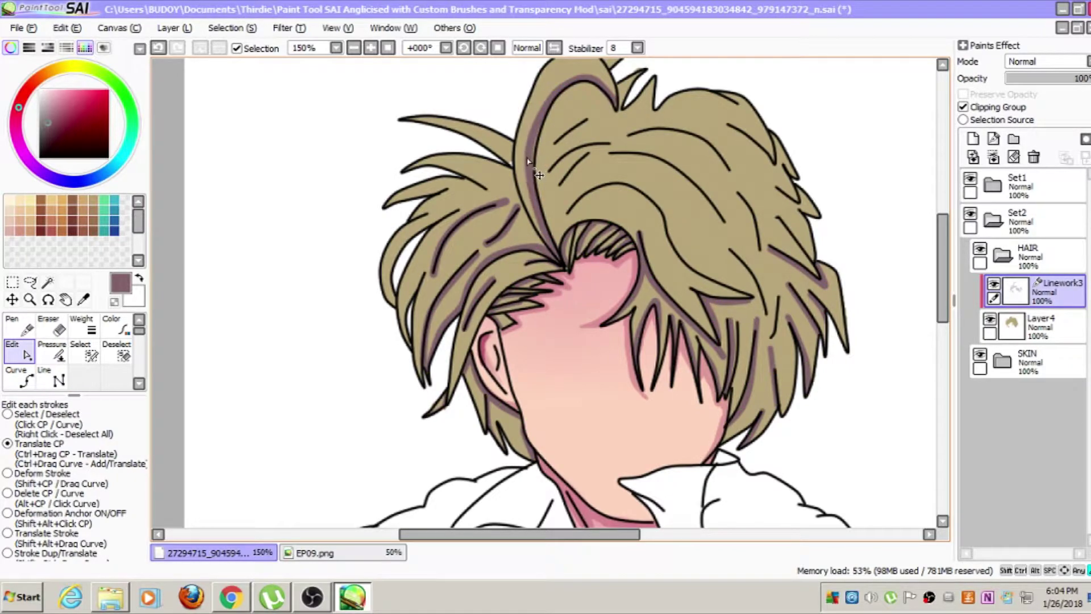
{"action": "left_click", "coordinate": [20, 378]}
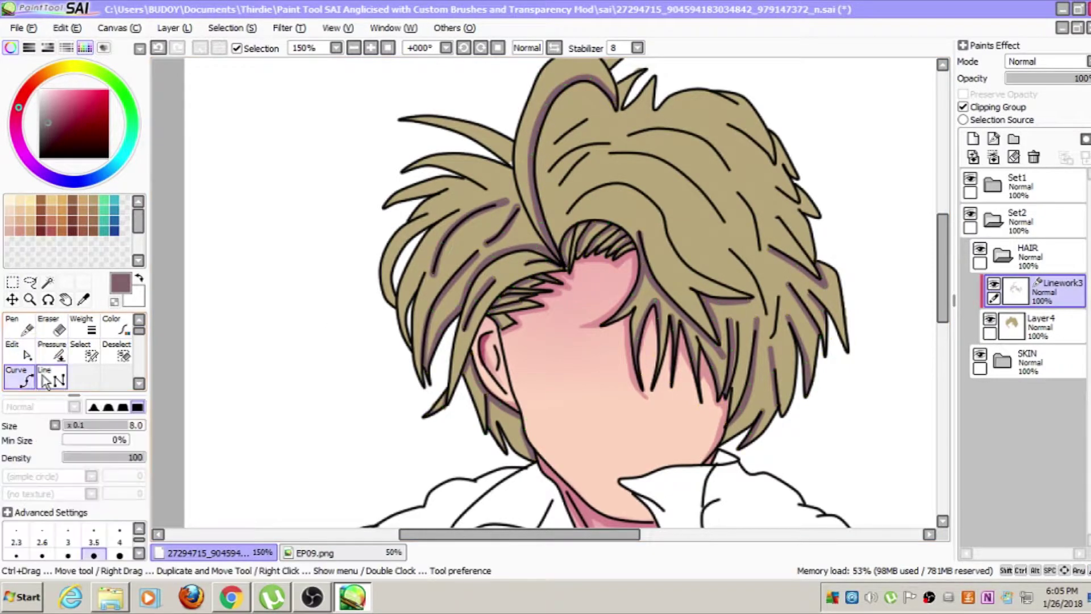
{"action": "left_click", "coordinate": [625, 149]}
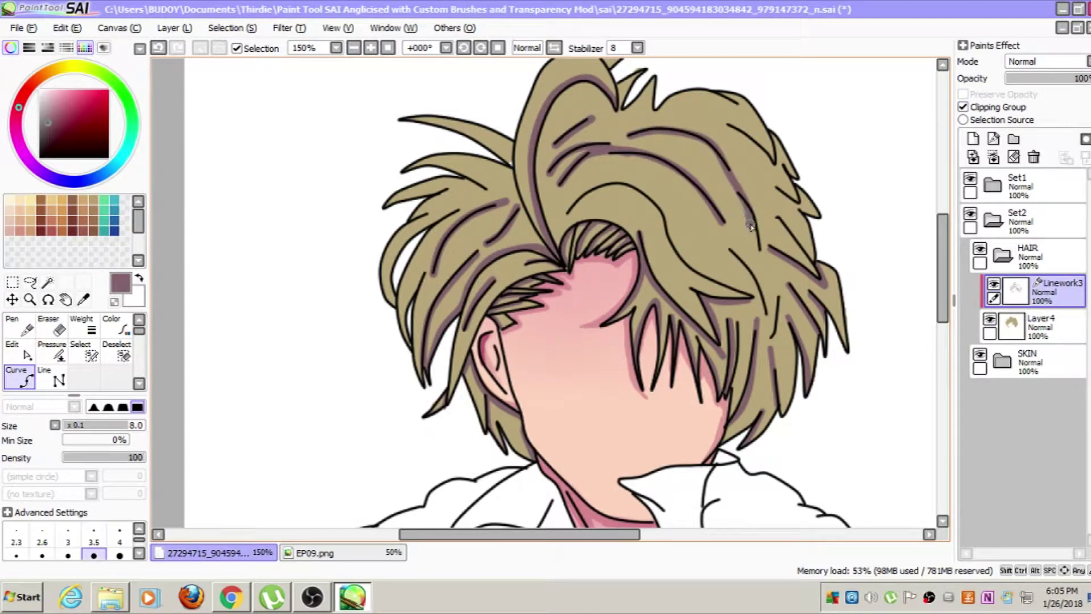
{"action": "scroll", "coordinate": [833, 218], "scroll_direction": "up", "scroll_amount": 3}
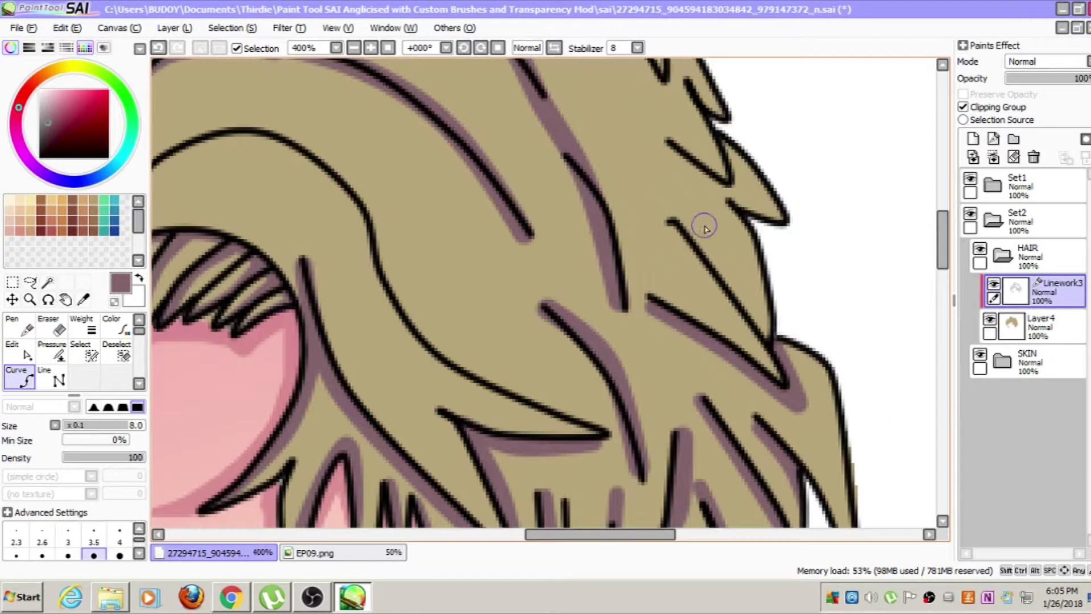
{"action": "left_click", "coordinate": [681, 218]}
{"action": "double_click", "coordinate": [769, 345]}
Draw size 8.0 shadow curves on the flyaway locks at the left side of the hair
{"action": "scroll", "coordinate": [756, 162], "scroll_direction": "down", "scroll_amount": 4}
{"action": "scroll", "coordinate": [524, 265], "scroll_direction": "up", "scroll_amount": 2}
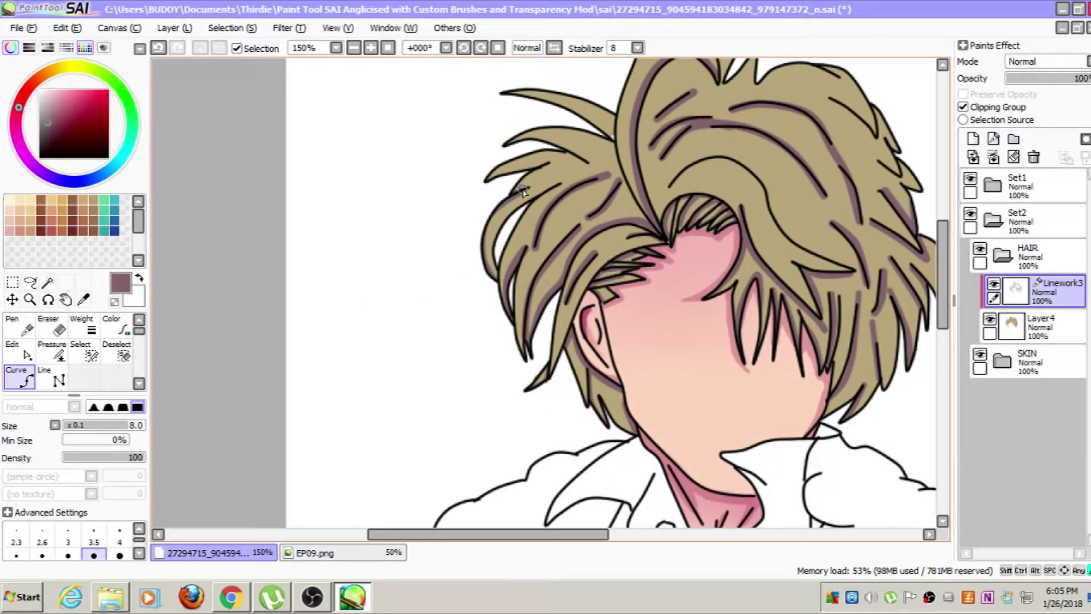
{"action": "key", "text": "e"}
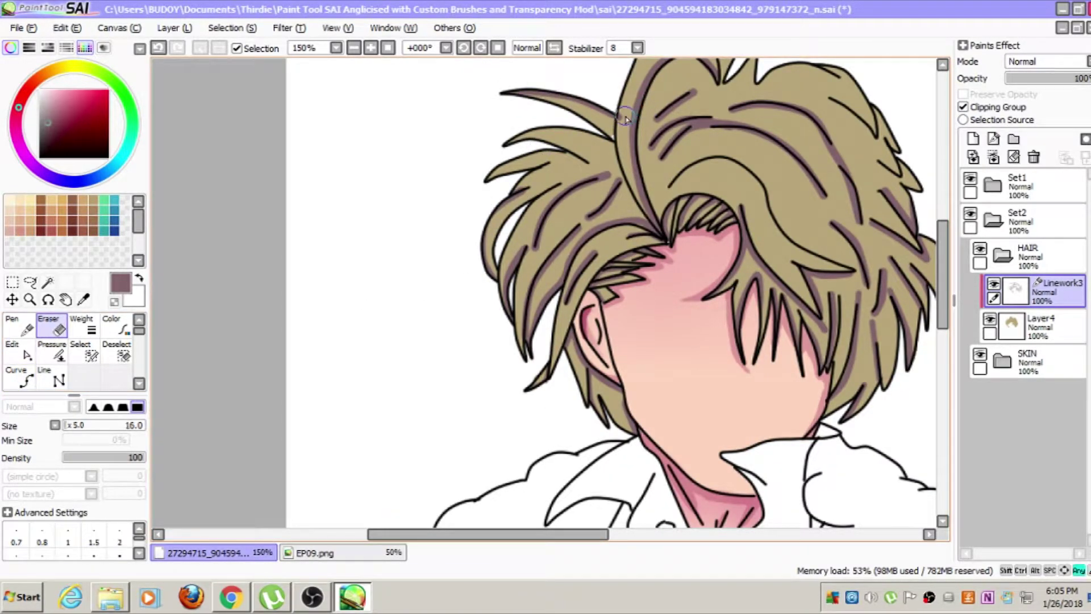
{"action": "key", "text": "e"}
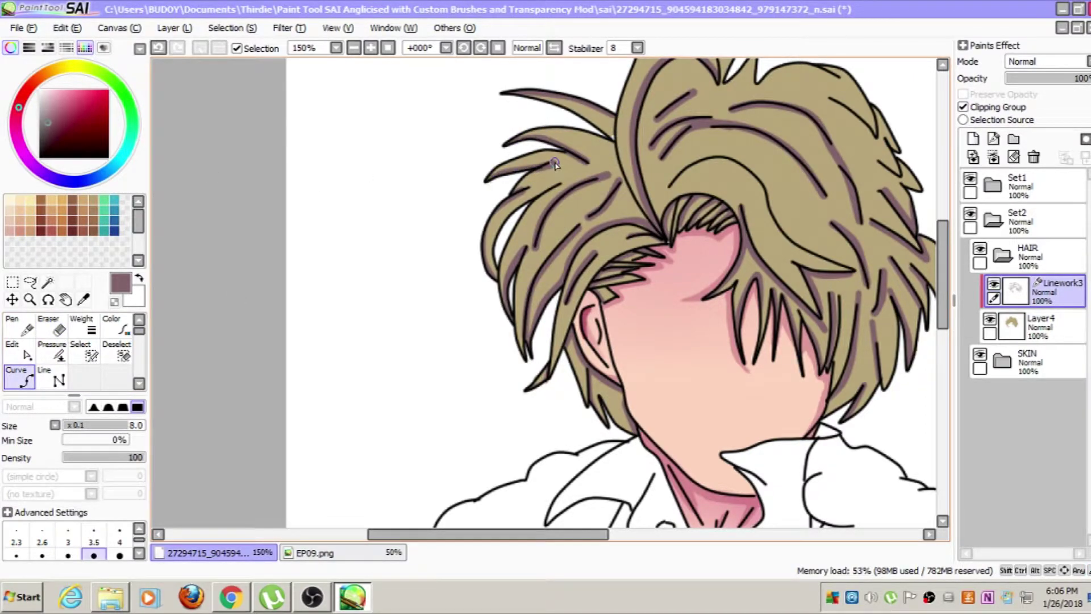
Shade the upper-right hair edge and the small spiky tips behind the raised lock with size 8.0 curves
{"action": "scroll", "coordinate": [501, 193], "scroll_direction": "down", "scroll_amount": 2}
{"action": "scroll", "coordinate": [690, 110], "scroll_direction": "up", "scroll_amount": 2}
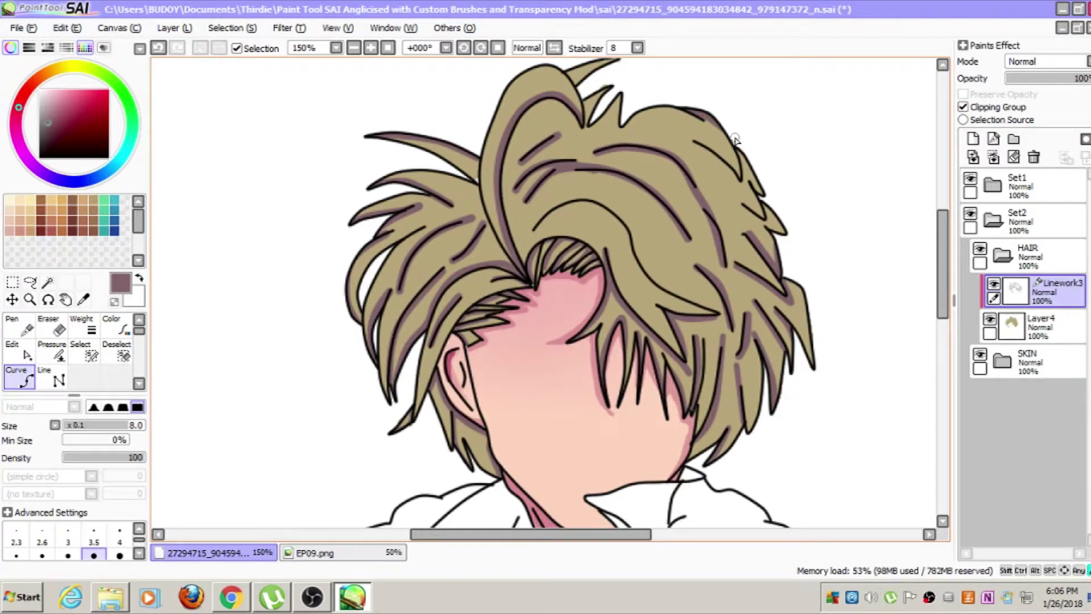
{"action": "scroll", "coordinate": [735, 140], "scroll_direction": "down", "scroll_amount": 2}
{"action": "scroll", "coordinate": [681, 94], "scroll_direction": "up", "scroll_amount": 3}
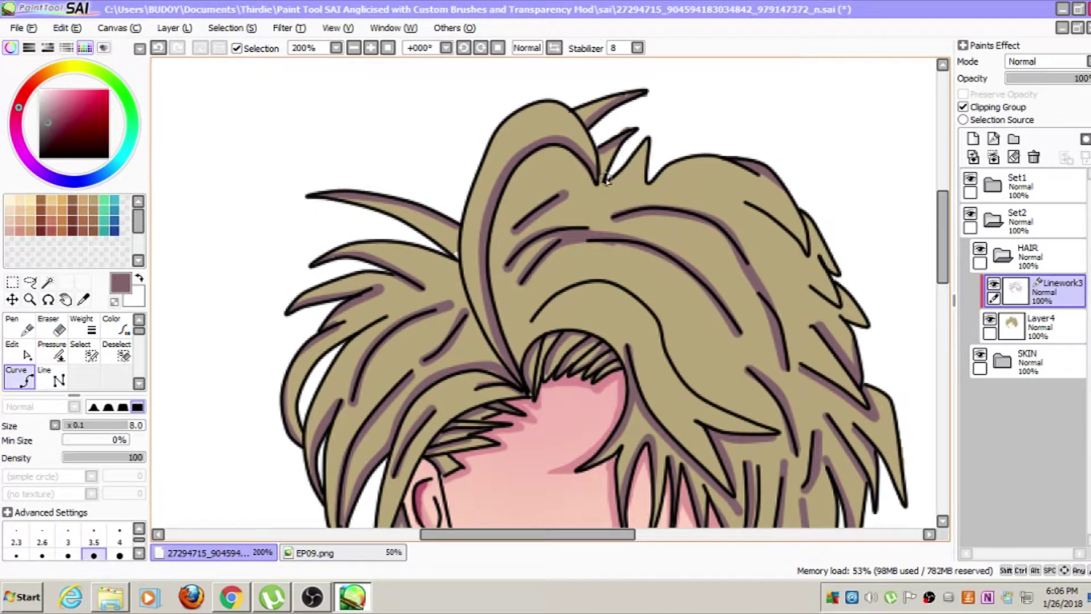
{"action": "scroll", "coordinate": [869, 261], "scroll_direction": "down", "scroll_amount": 4}
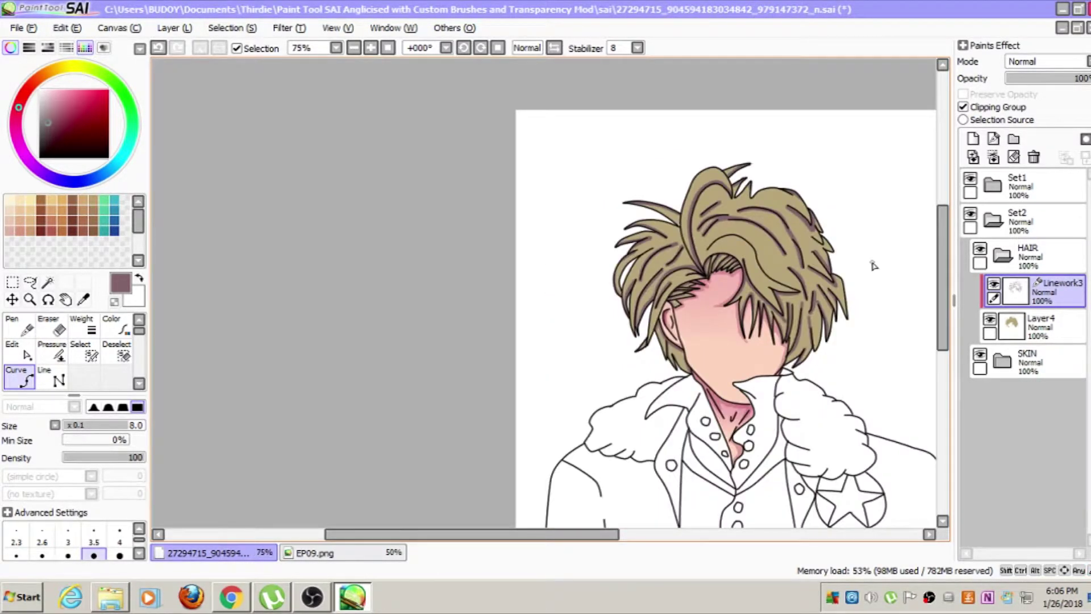
Taper both ends of the short strand's shadow beside the raised lock by lowering point pressure, and adjust its upper end
{"action": "scroll", "coordinate": [855, 376], "scroll_direction": "up", "scroll_amount": 2}
{"action": "left_click", "coordinate": [52, 352]}
{"action": "scroll", "coordinate": [730, 193], "scroll_direction": "up", "scroll_amount": 4}
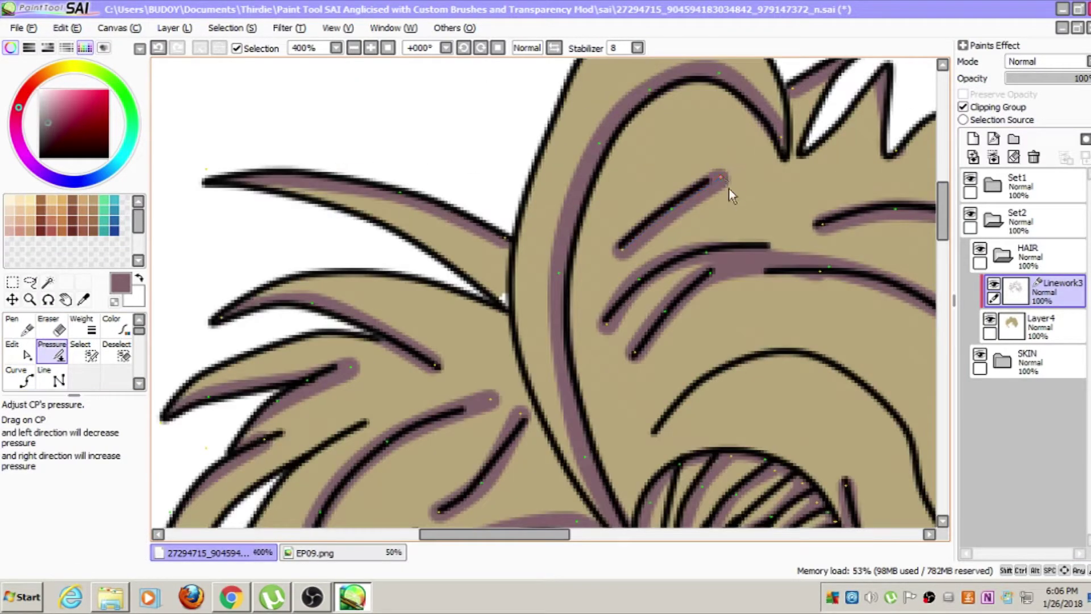
{"action": "left_click_drag", "start_coordinate": [623, 249], "coordinate": [307, 461]}
{"action": "left_click", "coordinate": [21, 352]}
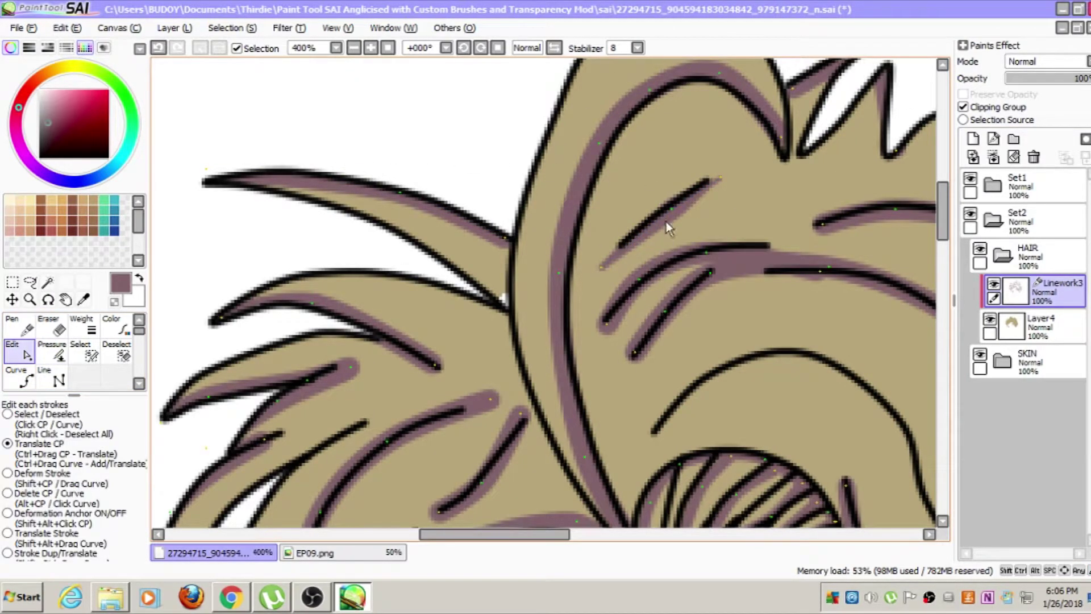
{"action": "left_click_drag", "start_coordinate": [704, 198], "coordinate": [741, 170]}
{"action": "scroll", "coordinate": [800, 219], "scroll_direction": "down", "scroll_amount": 2}
Lower the end-point pressure of the crown strand shadows so they taper
{"action": "left_click", "coordinate": [52, 351]}
{"action": "left_click_drag", "start_coordinate": [507, 535], "coordinate": [573, 535]}
{"action": "left_click_drag", "start_coordinate": [746, 379], "coordinate": [393, 281]}
{"action": "key", "text": "ctrl"}
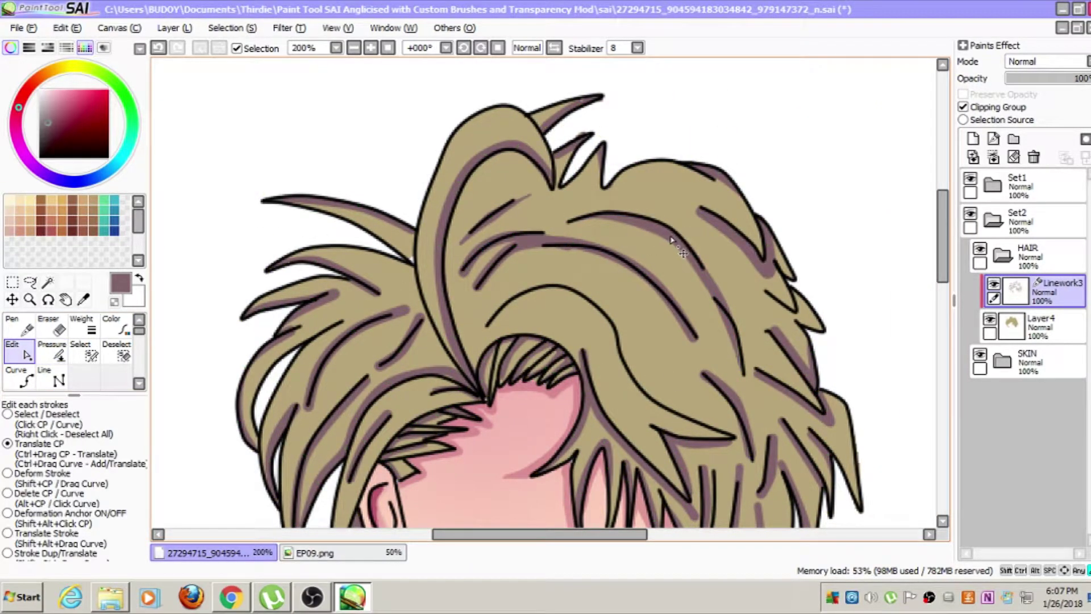
Move the upper end of the crown strand's black line on the Linework1 layer, and reselect the Linework3 layer
{"action": "left_click", "coordinate": [993, 185]}
{"action": "left_click", "coordinate": [1024, 254]}
{"action": "left_click_drag", "start_coordinate": [716, 298], "coordinate": [722, 291]}
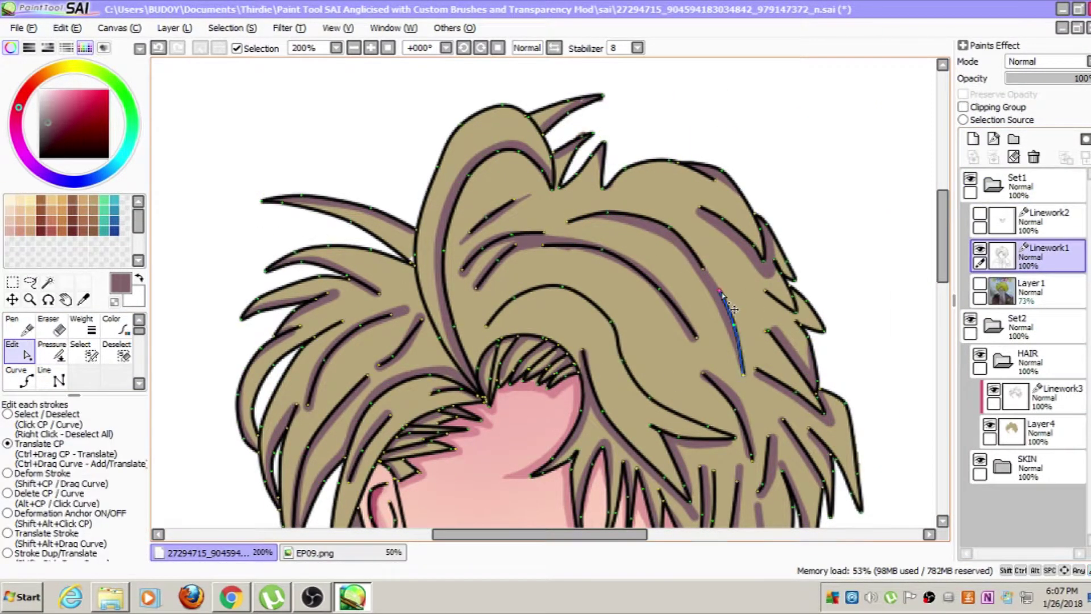
{"action": "left_click", "coordinate": [993, 185]}
{"action": "left_click", "coordinate": [1021, 295]}
Taper the shadow ends on the right-side strands down to 0% pressure and reposition their control points
{"action": "left_click", "coordinate": [52, 349]}
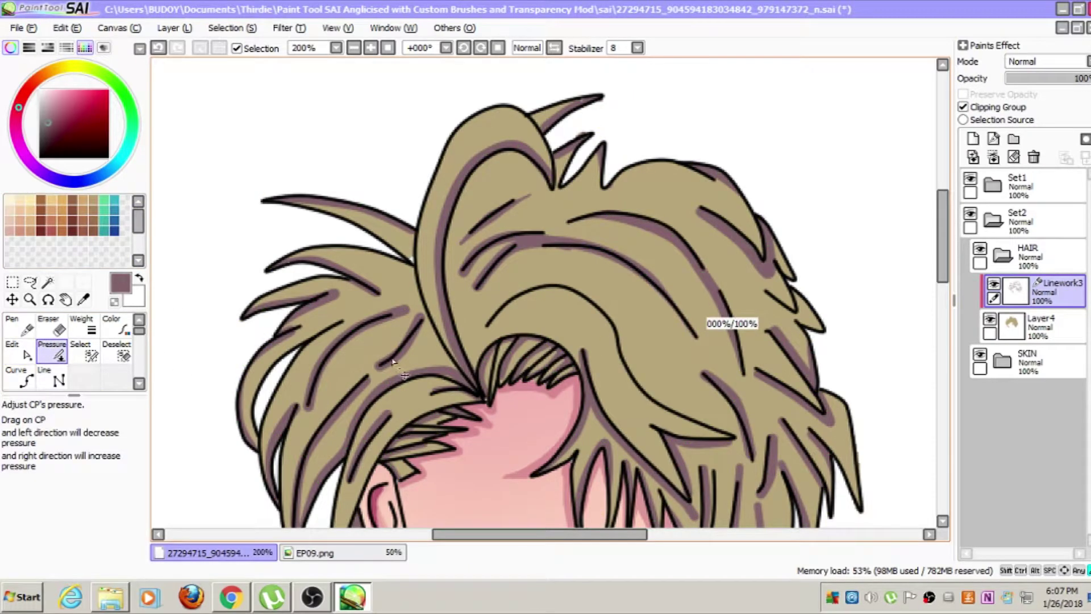
{"action": "scroll", "coordinate": [755, 489], "scroll_direction": "up", "scroll_amount": 1}
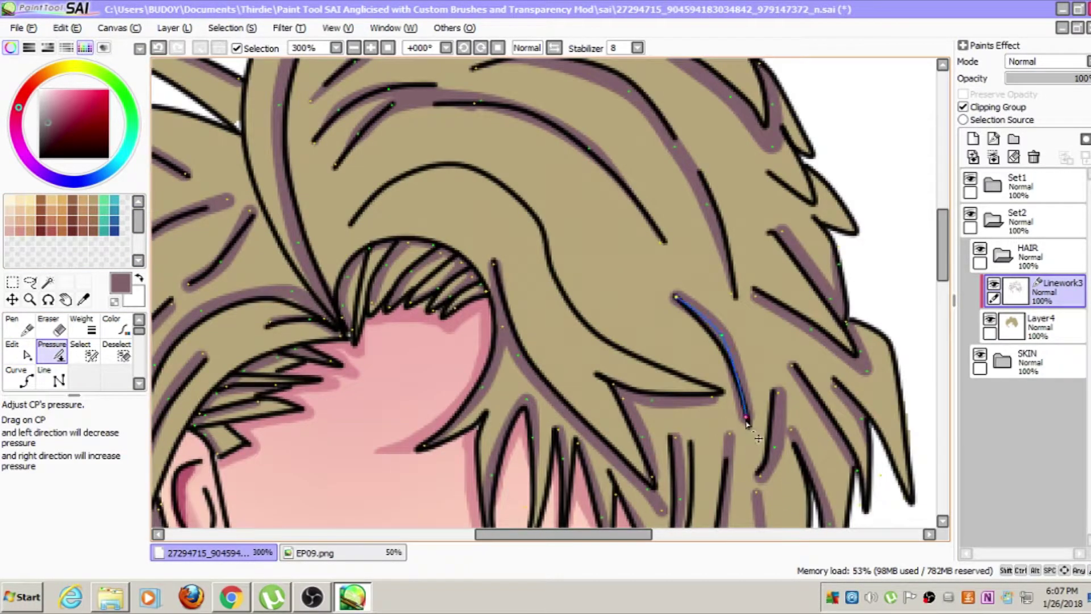
{"action": "left_click_drag", "start_coordinate": [634, 300], "coordinate": [431, 301]}
{"action": "mouse_move", "coordinate": [729, 435]}
{"action": "left_mouse_down"}
{"action": "mouse_move", "coordinate": [625, 241]}
{"action": "mouse_move", "coordinate": [377, 233]}
{"action": "left_mouse_up"}
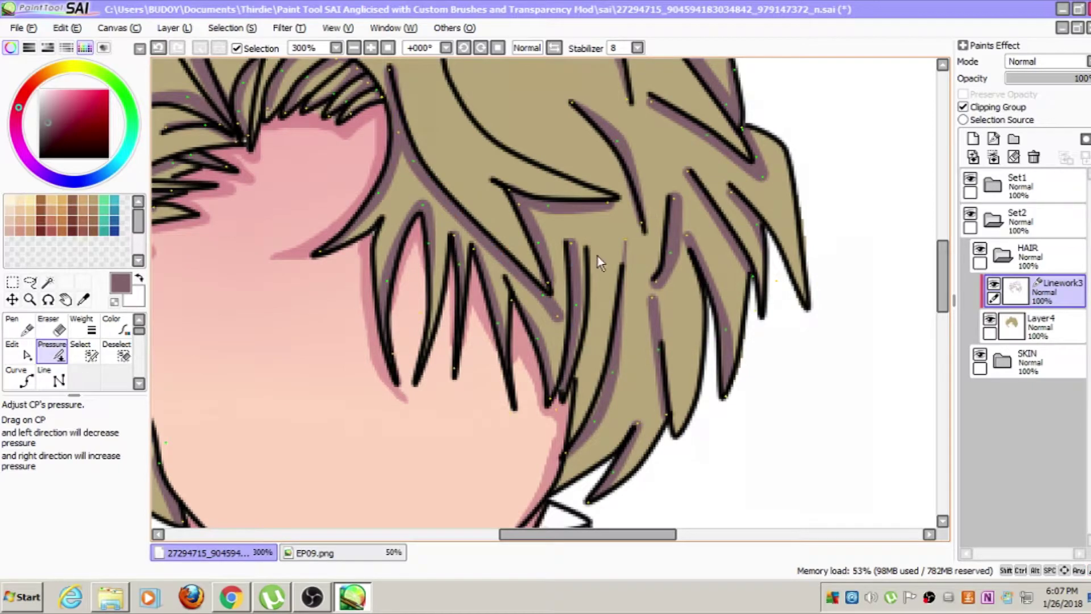
{"action": "left_click", "coordinate": [23, 354]}
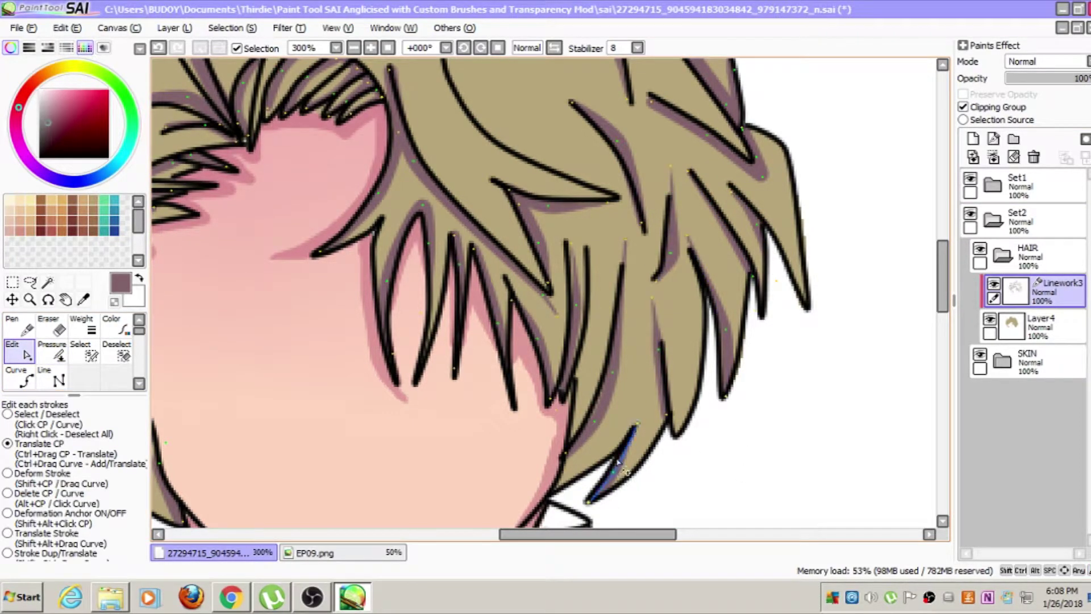
{"action": "scroll", "coordinate": [674, 158], "scroll_direction": "down", "scroll_amount": 3}
{"action": "scroll", "coordinate": [568, 318], "scroll_direction": "up", "scroll_amount": 2}
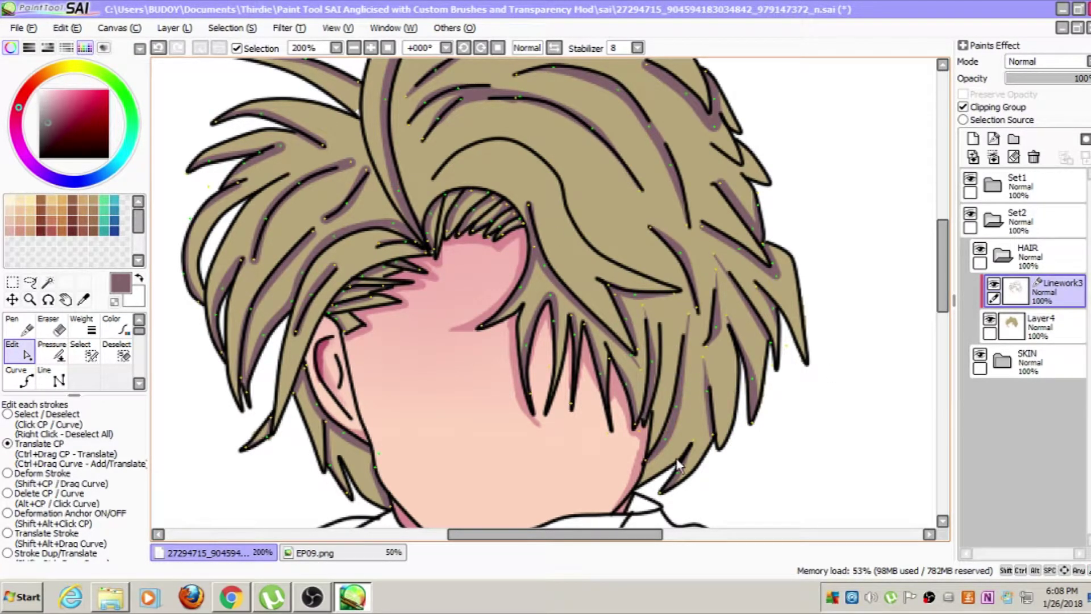
Reduce the end-point pressure of the shadows on the upper-right strands and return to control-point editing
{"action": "left_click", "coordinate": [53, 358]}
{"action": "left_click_drag", "start_coordinate": [703, 226], "coordinate": [423, 257]}
{"action": "left_click_drag", "start_coordinate": [720, 183], "coordinate": [500, 213]}
{"action": "left_click", "coordinate": [22, 354]}
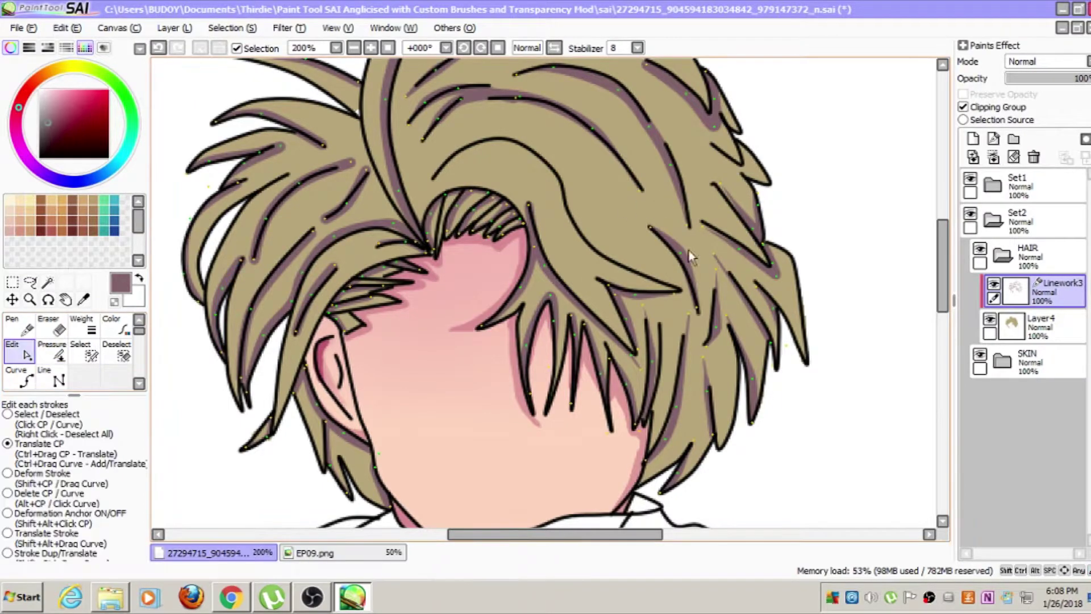
Taper the thick shadow ends on the left-side hair strands by lowering their point pressure
{"action": "scroll", "coordinate": [704, 229], "scroll_direction": "down", "scroll_amount": 4}
{"action": "scroll", "coordinate": [631, 284], "scroll_direction": "up", "scroll_amount": 3}
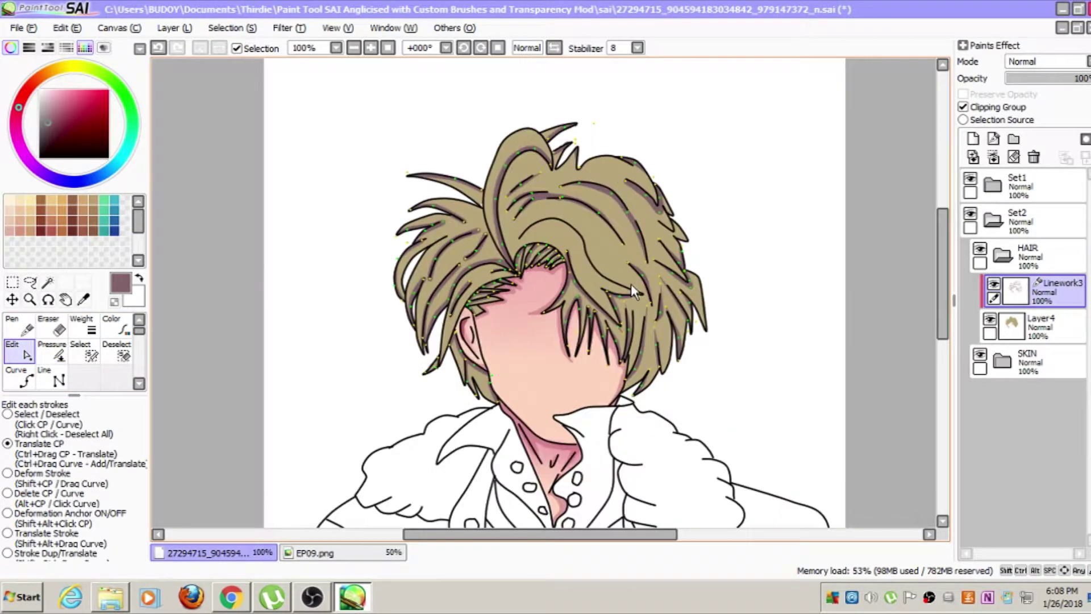
{"action": "scroll", "coordinate": [466, 261], "scroll_direction": "down", "scroll_amount": 2}
{"action": "scroll", "coordinate": [500, 237], "scroll_direction": "up", "scroll_amount": 2}
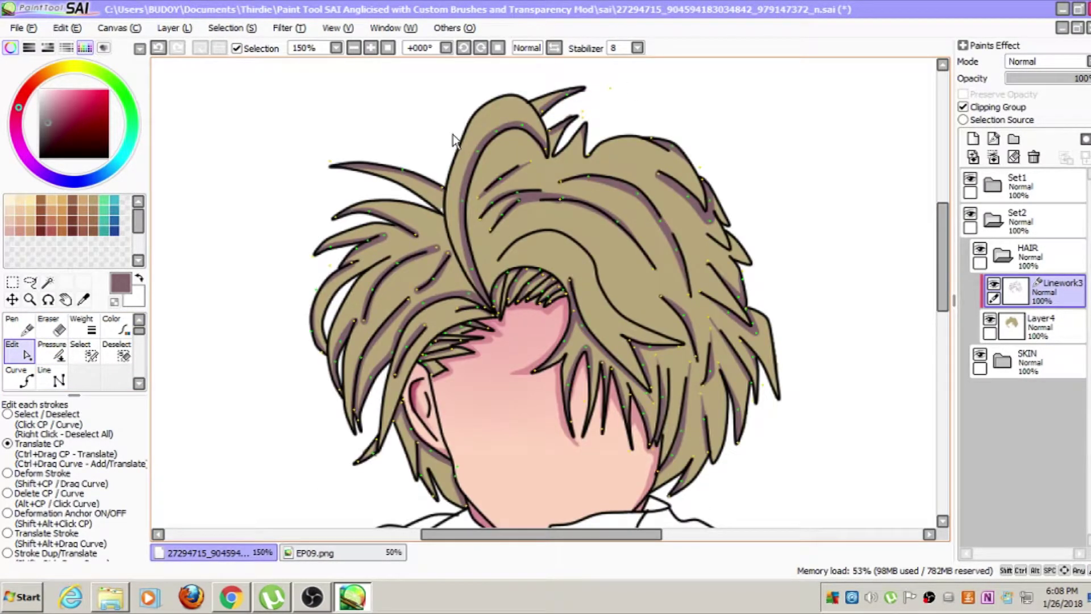
{"action": "left_click", "coordinate": [53, 352]}
{"action": "left_click_drag", "start_coordinate": [450, 256], "coordinate": [363, 270]}
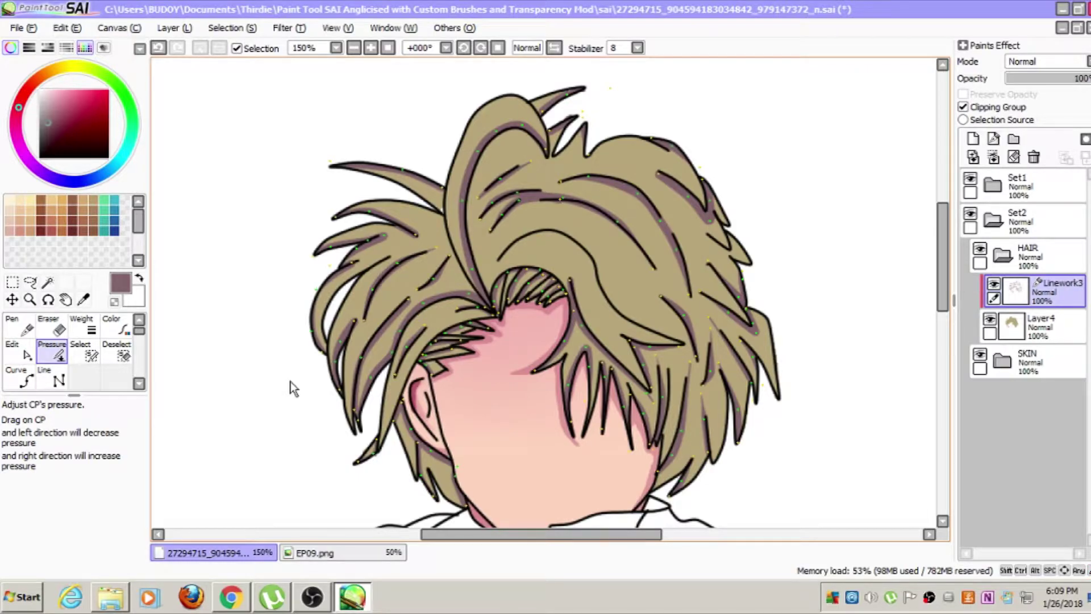
Fine-tune the control-point pressure of the shadow along the upper-right hair edge
{"action": "scroll", "coordinate": [725, 233], "scroll_direction": "up", "scroll_amount": 3}
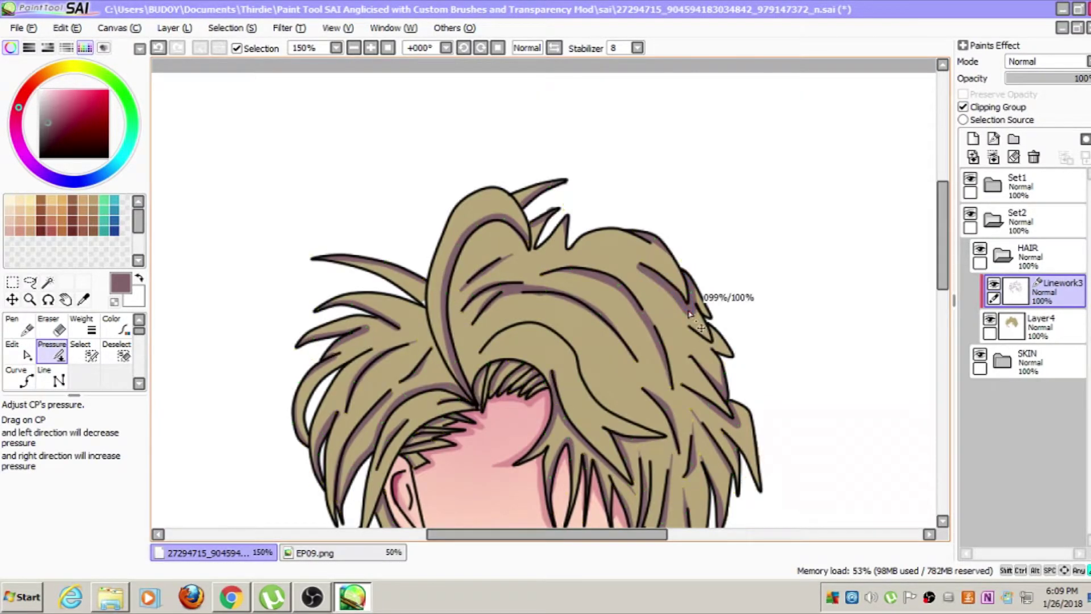
{"action": "scroll", "coordinate": [682, 361], "scroll_direction": "down", "scroll_amount": 2}
{"action": "scroll", "coordinate": [687, 458], "scroll_direction": "up", "scroll_amount": 1}
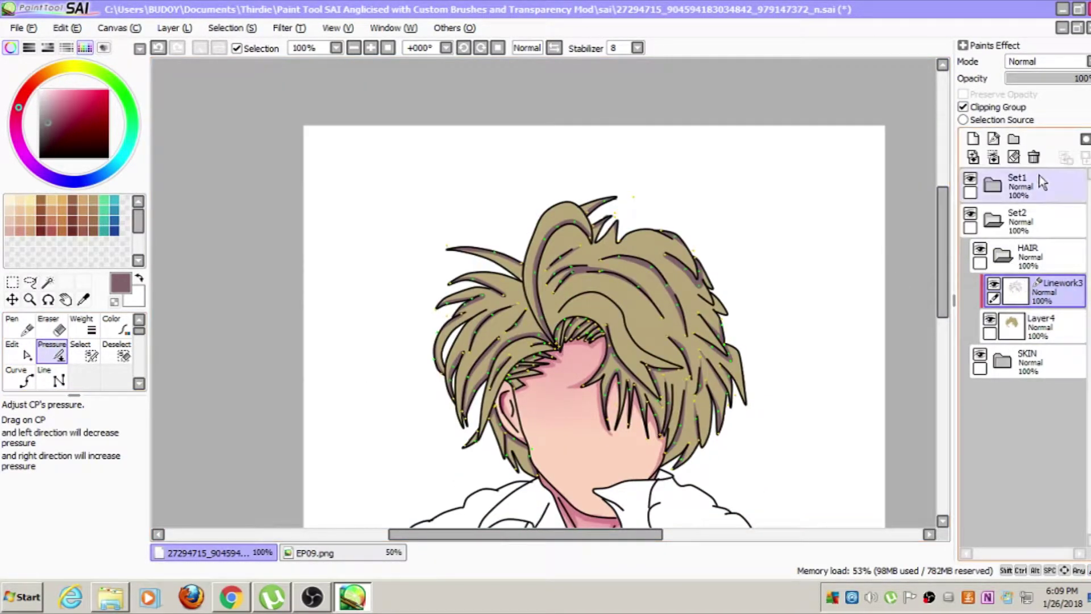
Lower the hair shadow linework layer's opacity to 80% and compare the result with EP09.png
{"action": "left_click", "coordinate": [19, 325]}
{"action": "left_click", "coordinate": [1084, 79]}
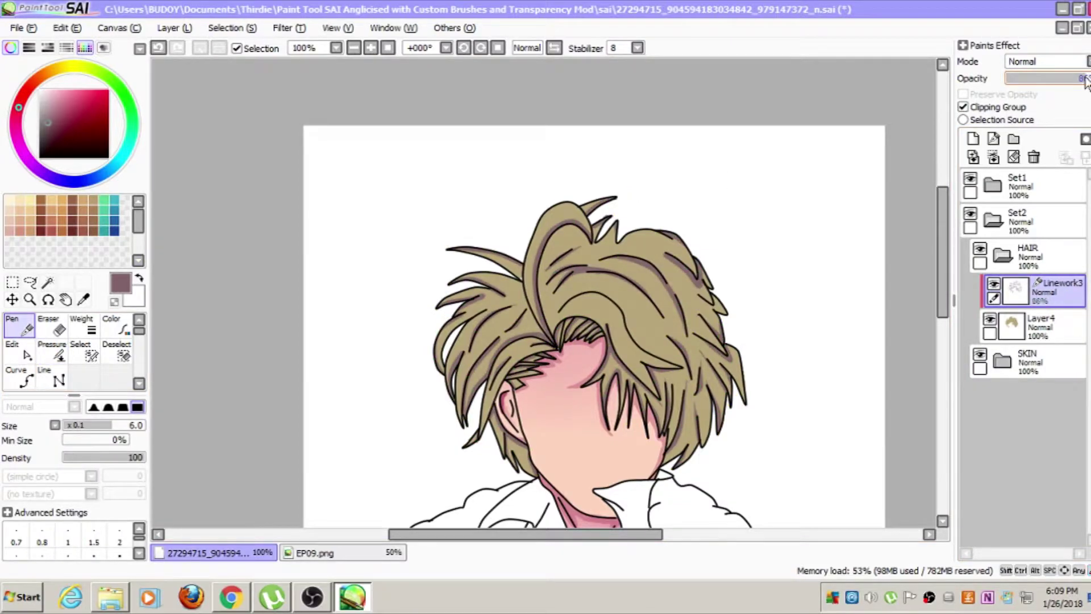
{"action": "left_click", "coordinate": [323, 552]}
{"action": "left_click", "coordinate": [214, 552]}
Add a new layer above the hair shadows, clip it to the hair, and sample the pale cream highlight colour from EP09.png
{"action": "left_click", "coordinate": [973, 138]}
{"action": "left_click", "coordinate": [963, 106]}
{"action": "scroll", "coordinate": [738, 227], "scroll_direction": "down", "scroll_amount": 1}
{"action": "scroll", "coordinate": [670, 191], "scroll_direction": "up", "scroll_amount": 1}
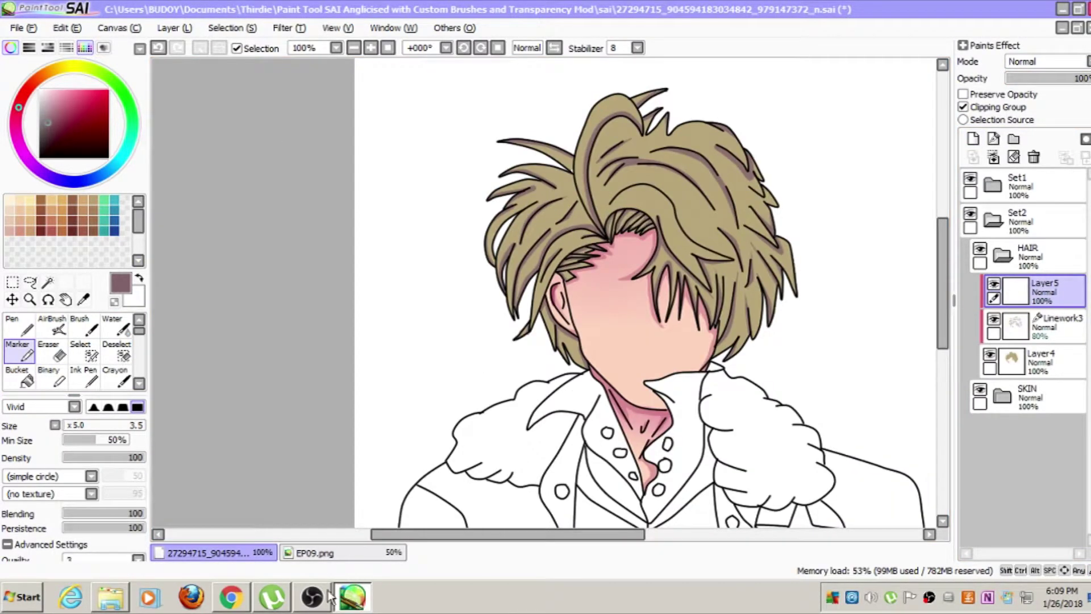
{"action": "left_click", "coordinate": [315, 552]}
{"action": "left_click", "coordinate": [563, 139], "text": "alt"}
{"action": "left_click", "coordinate": [216, 553]}
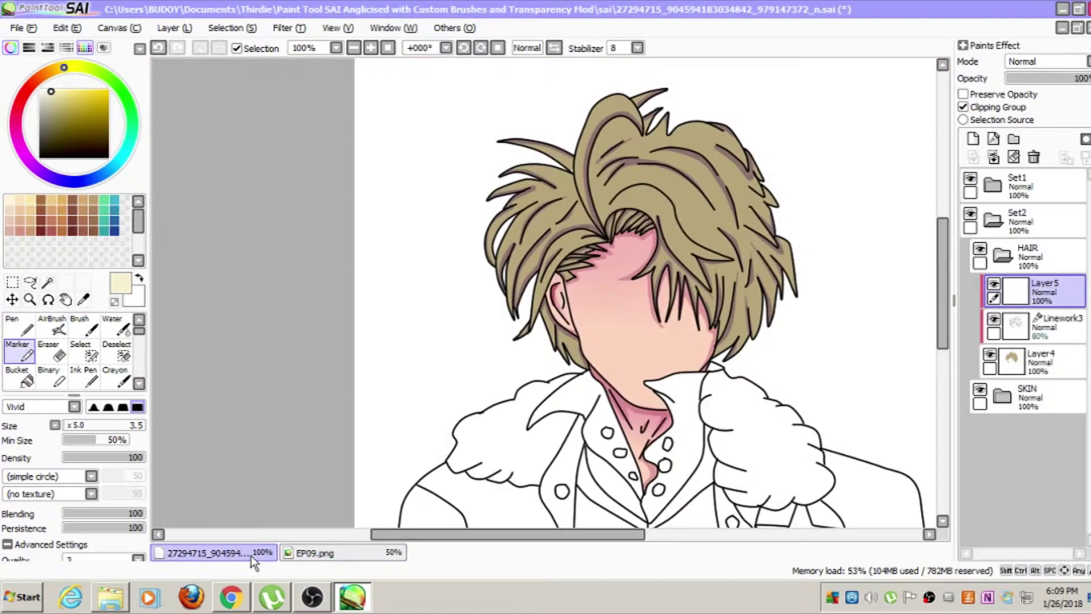
{"action": "left_click", "coordinate": [1046, 61]}
{"action": "left_click", "coordinate": [1039, 125]}
{"action": "left_click_drag", "start_coordinate": [507, 206], "coordinate": [714, 206]}
{"action": "key", "text": "ctrl+z"}
{"action": "left_click", "coordinate": [1046, 62]}
{"action": "left_click", "coordinate": [1035, 150]}
{"action": "left_click_drag", "start_coordinate": [516, 206], "coordinate": [682, 199]}
{"action": "key", "text": "ctrl+z"}
{"action": "left_click", "coordinate": [1045, 61]}
{"action": "left_click", "coordinate": [1031, 73]}
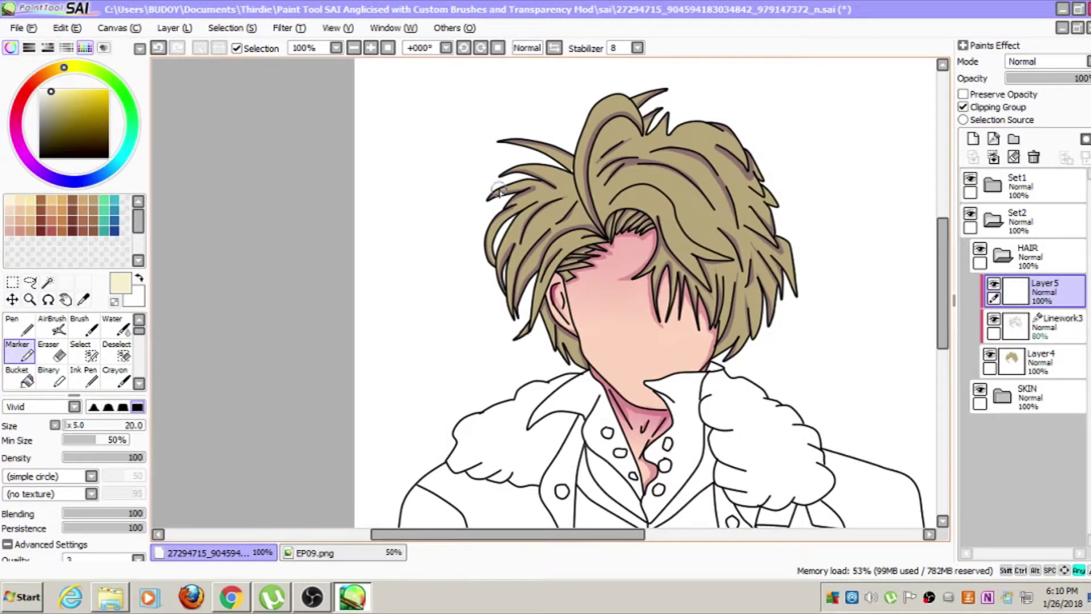
Paint a wide pale cream highlight band across the middle of the hair with the size 40 Marker
{"action": "key", "text": "bracketright"}
{"action": "key", "text": "bracketright"}
{"action": "key", "text": "bracketright"}
{"action": "key", "text": "bracketright"}
{"action": "key", "text": "bracketright"}
{"action": "key", "text": "bracketright"}
{"action": "left_click_drag", "start_coordinate": [487, 194], "coordinate": [818, 181]}
{"action": "key", "text": "ctrl+z"}
{"action": "left_click_drag", "start_coordinate": [483, 196], "coordinate": [818, 183]}
{"action": "key", "text": "ctrl+z"}
{"action": "mouse_move", "coordinate": [483, 196]}
{"action": "left_mouse_down"}
{"action": "mouse_move", "coordinate": [676, 209]}
{"action": "mouse_move", "coordinate": [799, 187]}
{"action": "left_mouse_up"}
{"action": "left_click_drag", "start_coordinate": [482, 223], "coordinate": [818, 232]}
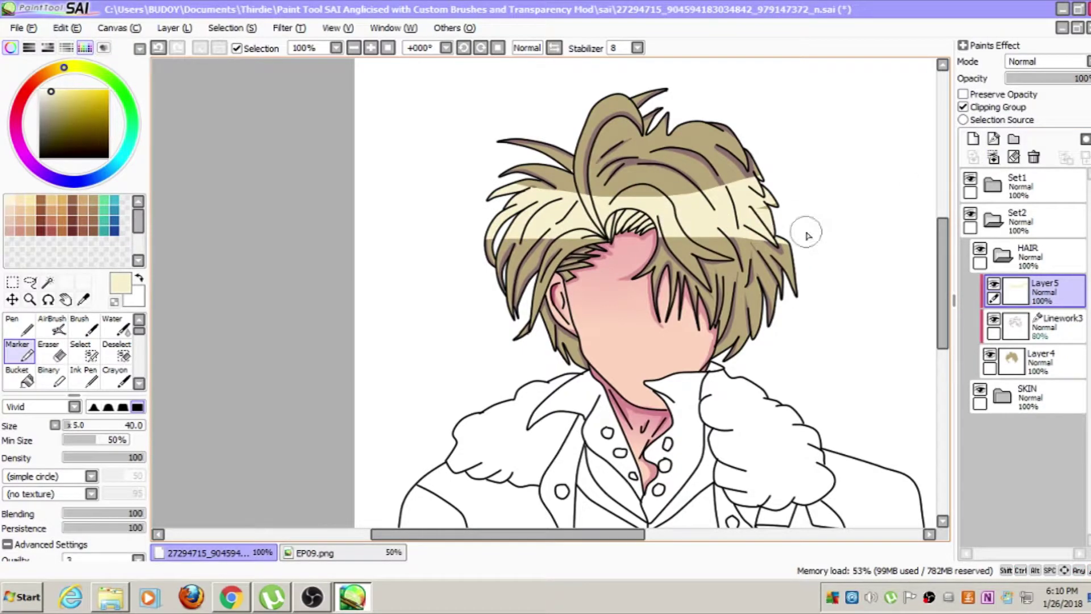
Erase slanted gaps through the hair highlight band with the Eraser at size 10
{"action": "scroll", "coordinate": [579, 199], "scroll_direction": "up", "scroll_amount": 2}
{"action": "left_click", "coordinate": [50, 357]}
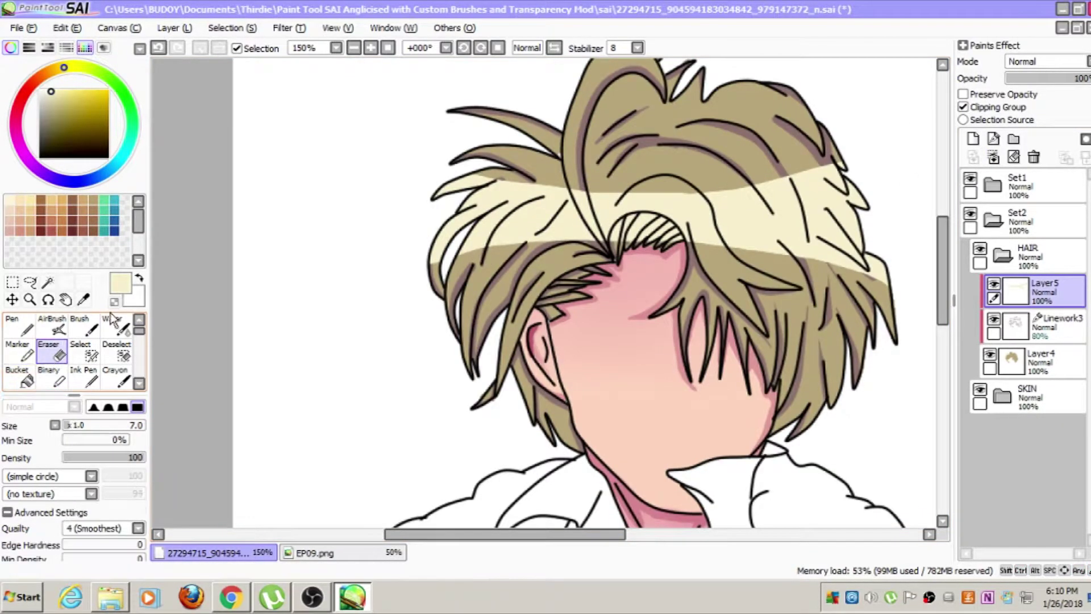
{"action": "key", "text": "bracketright"}
{"action": "key", "text": "bracketright"}
{"action": "key", "text": "bracketright"}
{"action": "left_click_drag", "start_coordinate": [761, 178], "coordinate": [782, 257]}
{"action": "left_click_drag", "start_coordinate": [782, 174], "coordinate": [803, 259]}
{"action": "left_click_drag", "start_coordinate": [688, 186], "coordinate": [689, 245]}
{"action": "left_click_drag", "start_coordinate": [534, 181], "coordinate": [517, 248]}
{"action": "left_click_drag", "start_coordinate": [618, 188], "coordinate": [604, 247]}
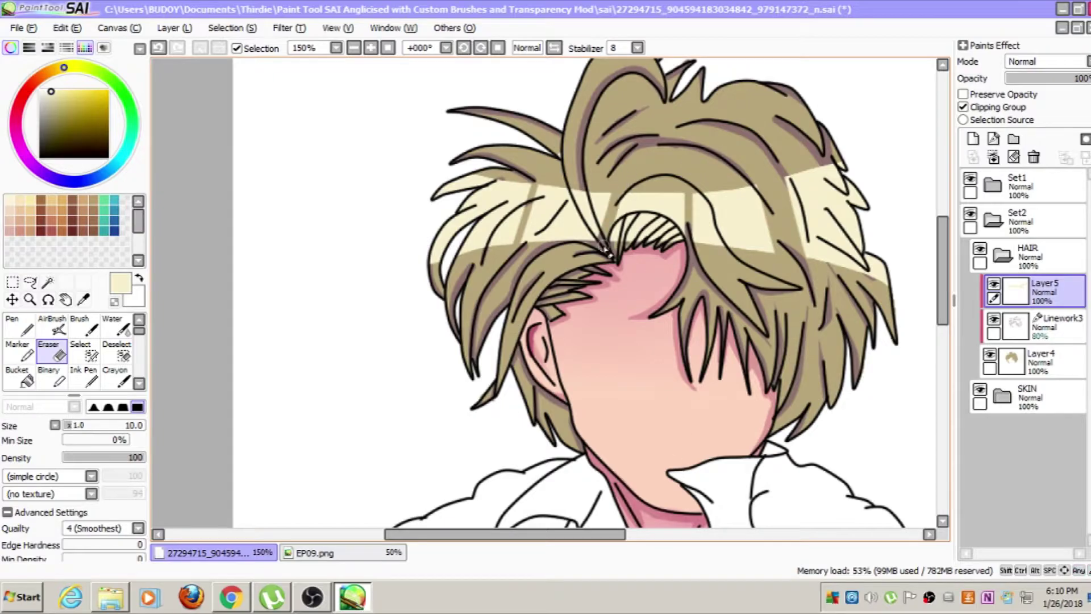
{"action": "left_click_drag", "start_coordinate": [671, 256], "coordinate": [669, 273]}
Cut thinner slanted gaps into the left-side highlights with the Eraser at size 7, and lower the highlight layer's opacity
{"action": "key", "text": "bracketleft"}
{"action": "key", "text": "bracketleft"}
{"action": "key", "text": "bracketleft"}
{"action": "left_click_drag", "start_coordinate": [574, 201], "coordinate": [554, 265]}
{"action": "left_click_drag", "start_coordinate": [502, 189], "coordinate": [479, 265]}
{"action": "left_click", "coordinate": [1060, 78]}
{"action": "scroll", "coordinate": [875, 207], "scroll_direction": "down", "scroll_amount": 2}
{"action": "left_click_drag", "start_coordinate": [568, 534], "coordinate": [630, 535]}
Select the Linework1 layer in Set1 and taper the inner hair strand lines by adjusting their control-point pressure
{"action": "left_click", "coordinate": [1001, 256]}
{"action": "left_click", "coordinate": [1028, 193]}
{"action": "left_click", "coordinate": [992, 185]}
{"action": "left_click", "coordinate": [1048, 257]}
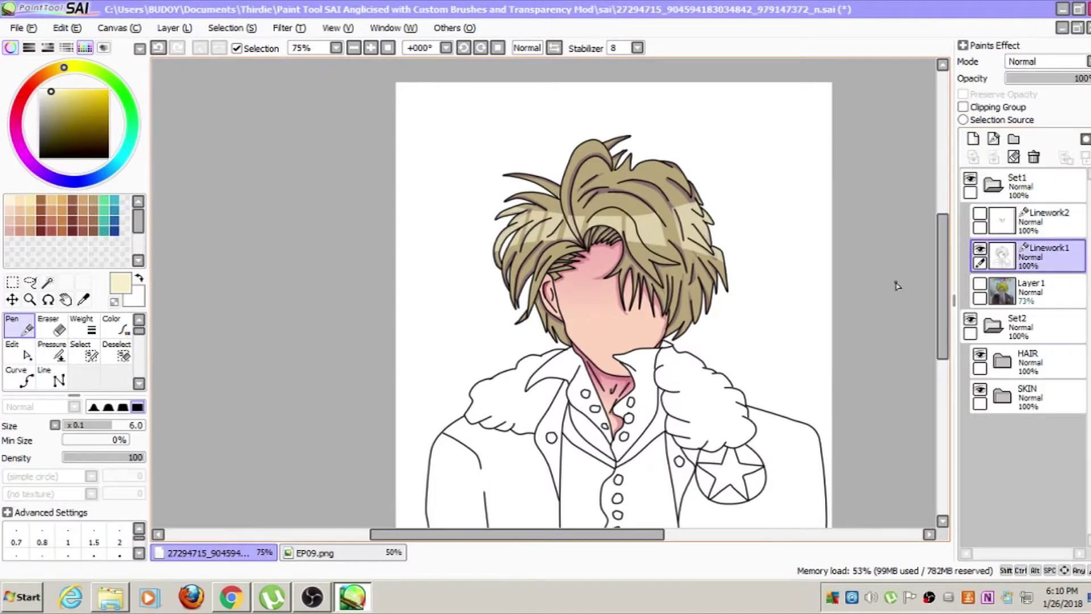
{"action": "scroll", "coordinate": [725, 201], "scroll_direction": "up", "scroll_amount": 2}
{"action": "left_click", "coordinate": [19, 352]}
{"action": "left_click", "coordinate": [55, 353]}
{"action": "left_click_drag", "start_coordinate": [608, 250], "coordinate": [590, 249]}
{"action": "left_click_drag", "start_coordinate": [613, 202], "coordinate": [506, 188]}
{"action": "mouse_move", "coordinate": [512, 165]}
{"action": "left_mouse_down"}
{"action": "mouse_move", "coordinate": [268, 243]}
{"action": "mouse_move", "coordinate": [437, 212]}
{"action": "left_mouse_up"}
{"action": "mouse_move", "coordinate": [470, 150]}
{"action": "left_mouse_down"}
{"action": "mouse_move", "coordinate": [438, 165]}
{"action": "mouse_move", "coordinate": [455, 199]}
{"action": "left_mouse_up"}
{"action": "left_click_drag", "start_coordinate": [451, 242], "coordinate": [423, 248]}
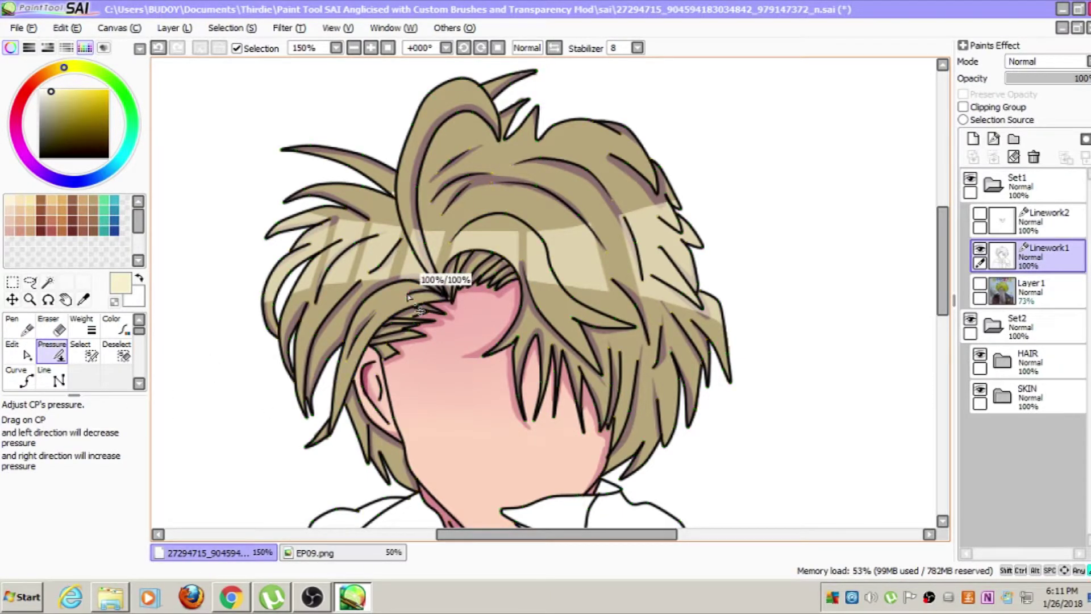
Adjust the point pressure of the strand lines on the right side of the hair
{"action": "left_click_drag", "start_coordinate": [430, 368], "coordinate": [428, 370]}
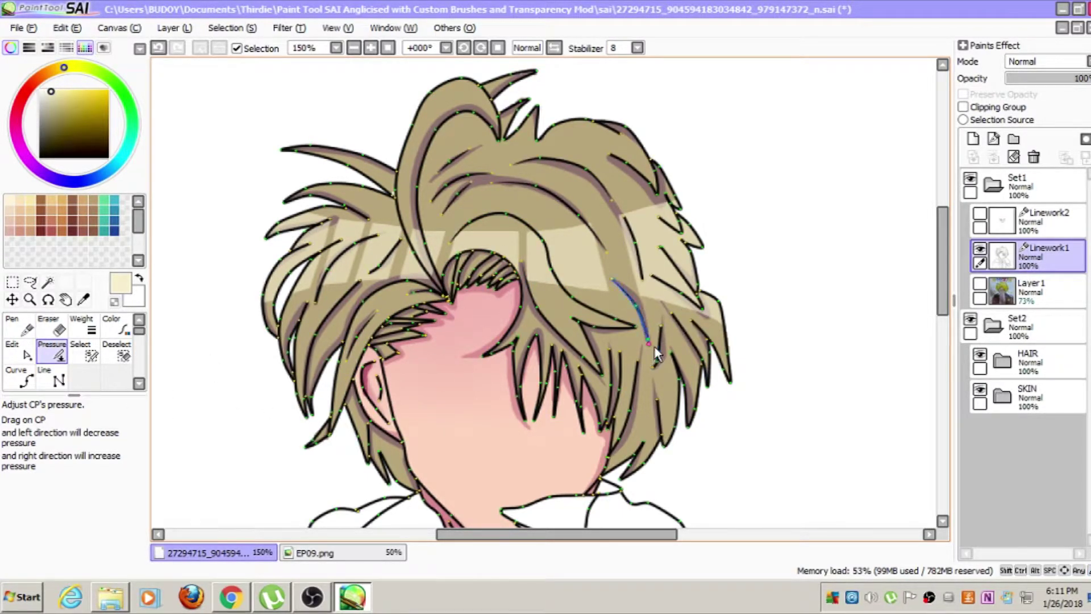
{"action": "mouse_move", "coordinate": [673, 314]}
{"action": "left_mouse_down"}
{"action": "mouse_move", "coordinate": [657, 314]}
{"action": "mouse_move", "coordinate": [677, 320]}
{"action": "left_mouse_up"}
{"action": "mouse_move", "coordinate": [652, 277]}
{"action": "left_mouse_down"}
{"action": "mouse_move", "coordinate": [636, 275]}
{"action": "mouse_move", "coordinate": [645, 247]}
{"action": "left_mouse_up"}
{"action": "left_click_drag", "start_coordinate": [659, 217], "coordinate": [641, 220]}
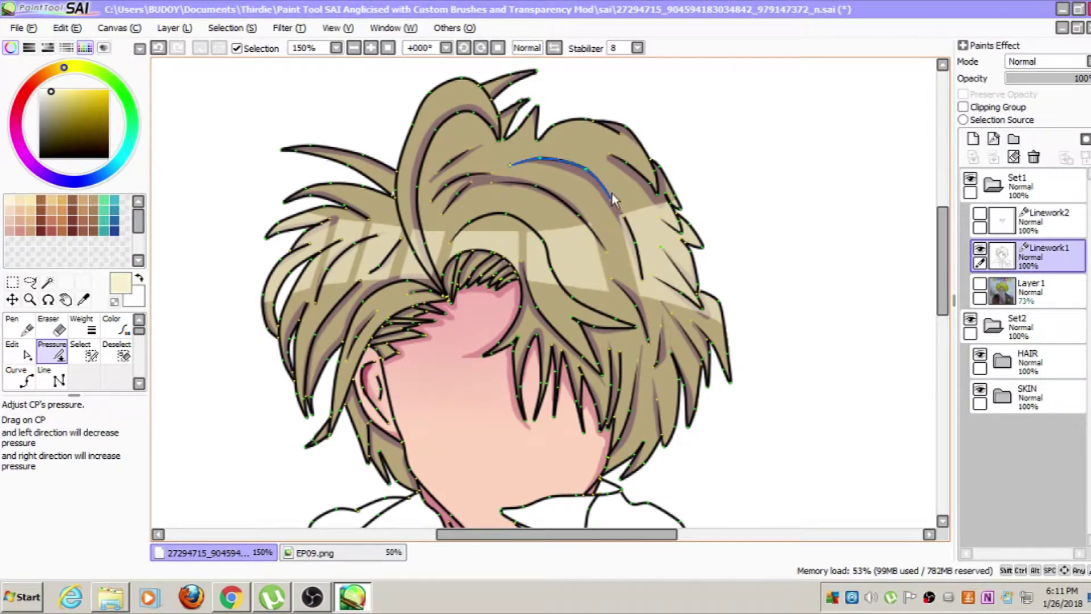
Thicken the outline of the large curled front lock and the long upper-left spike by raising their point pressure
{"action": "left_click", "coordinate": [22, 352]}
{"action": "left_click", "coordinate": [45, 358]}
{"action": "left_click_drag", "start_coordinate": [410, 122], "coordinate": [608, 209]}
{"action": "left_click_drag", "start_coordinate": [396, 191], "coordinate": [542, 205]}
{"action": "left_click_drag", "start_coordinate": [430, 93], "coordinate": [492, 95]}
{"action": "left_click_drag", "start_coordinate": [434, 126], "coordinate": [239, 155]}
{"action": "left_click_drag", "start_coordinate": [362, 151], "coordinate": [426, 153]}
Taper the inner strand lines on the left side of the hair by lowering their point pressure
{"action": "left_click_drag", "start_coordinate": [341, 239], "coordinate": [171, 239]}
{"action": "left_click_drag", "start_coordinate": [378, 236], "coordinate": [170, 237]}
{"action": "left_click_drag", "start_coordinate": [400, 240], "coordinate": [171, 245]}
{"action": "left_click_drag", "start_coordinate": [360, 280], "coordinate": [76, 270]}
{"action": "left_click_drag", "start_coordinate": [307, 303], "coordinate": [113, 301]}
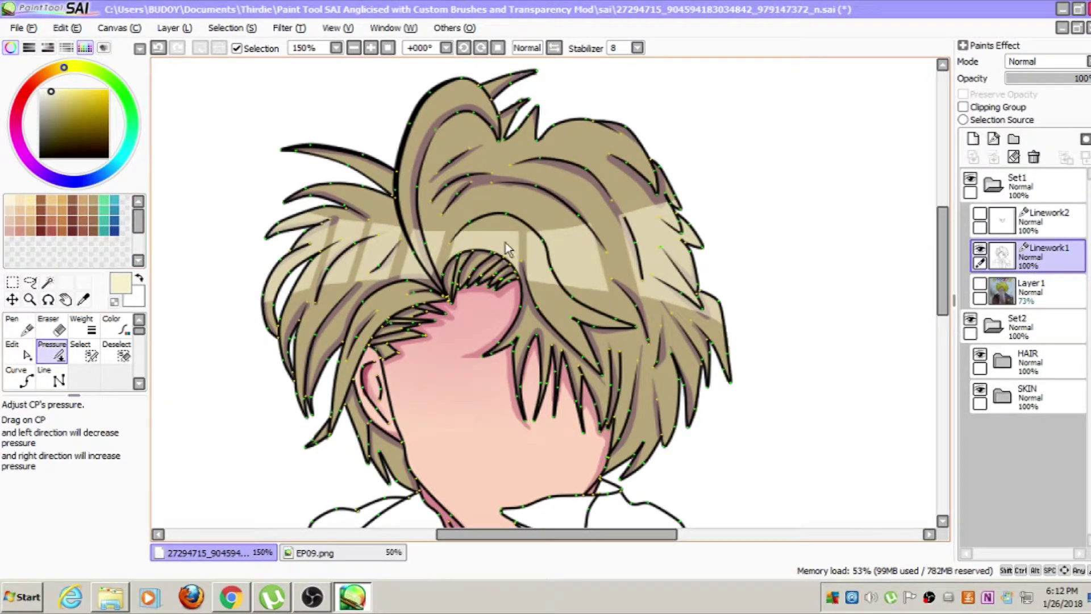
{"action": "left_click_drag", "start_coordinate": [289, 219], "coordinate": [291, 221]}
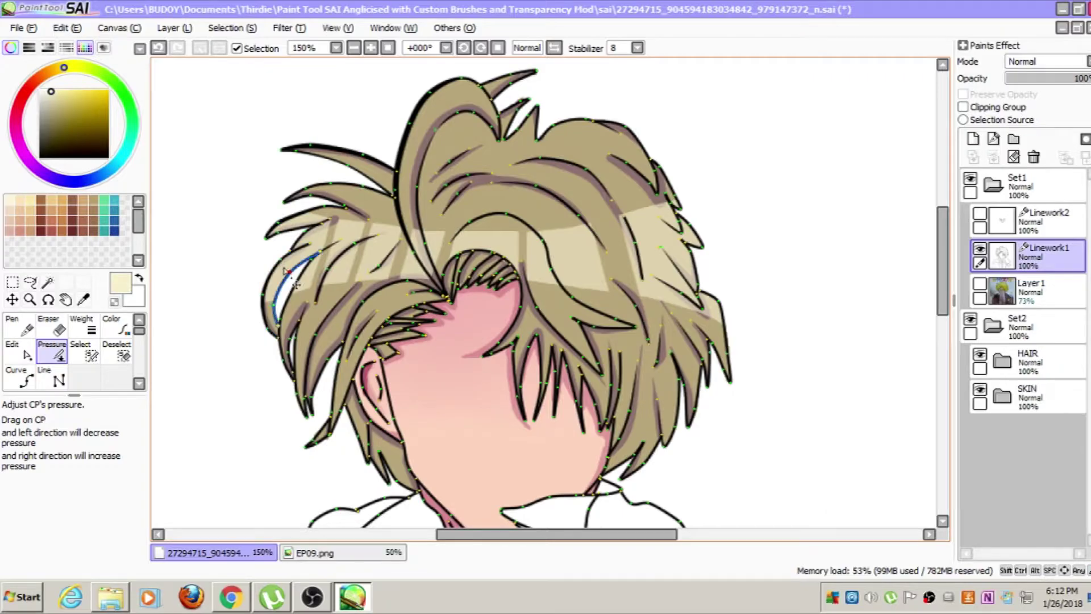
Finish adjusting the point pressure of the remaining right-side hair lines and collapse the Set1 folder
{"action": "scroll", "coordinate": [761, 316], "scroll_direction": "down", "scroll_amount": 1}
{"action": "scroll", "coordinate": [706, 223], "scroll_direction": "up", "scroll_amount": 1}
{"action": "left_click_drag", "start_coordinate": [586, 171], "coordinate": [685, 196]}
{"action": "left_click_drag", "start_coordinate": [751, 348], "coordinate": [777, 351]}
{"action": "scroll", "coordinate": [816, 466], "scroll_direction": "down", "scroll_amount": 4}
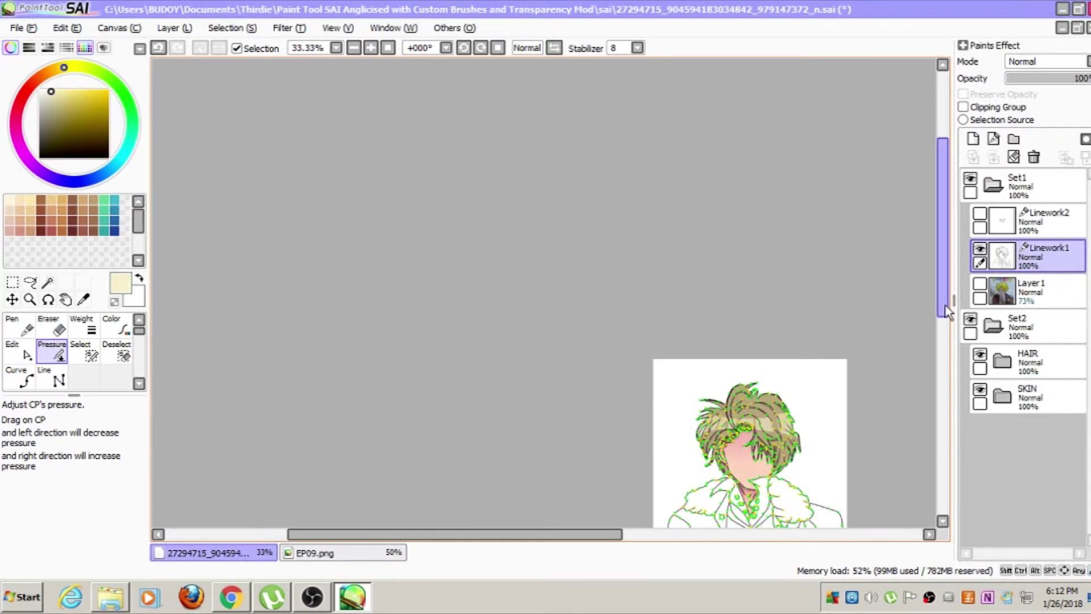
{"action": "scroll", "coordinate": [796, 449], "scroll_direction": "up", "scroll_amount": 3}
{"action": "scroll", "coordinate": [767, 421], "scroll_direction": "up", "scroll_amount": 2}
{"action": "left_click_drag", "start_coordinate": [677, 181], "coordinate": [686, 180]}
{"action": "scroll", "coordinate": [673, 199], "scroll_direction": "down", "scroll_amount": 3}
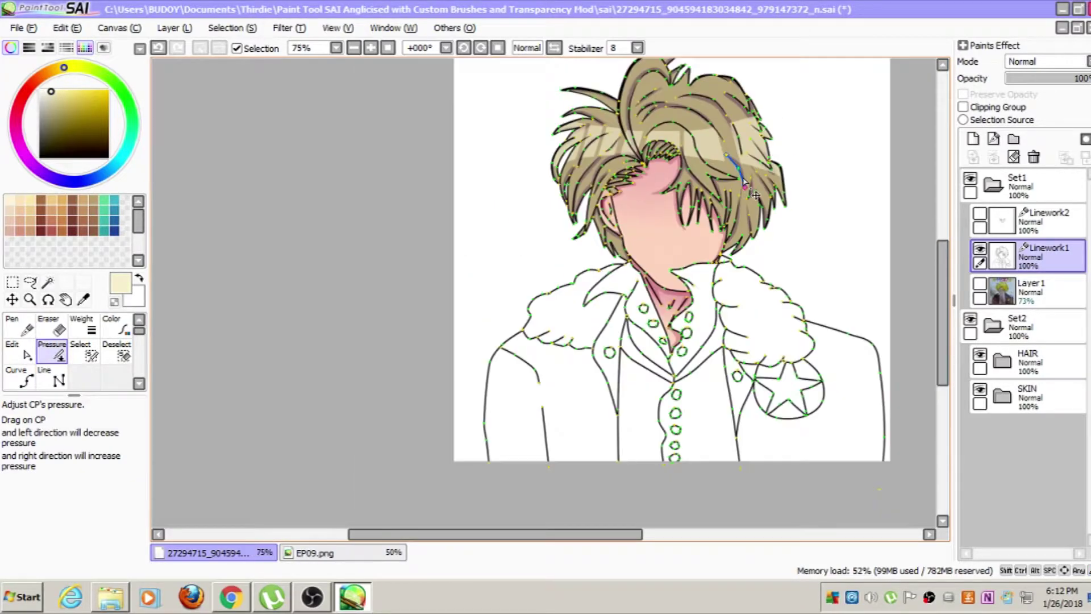
{"action": "scroll", "coordinate": [787, 94], "scroll_direction": "up", "scroll_amount": 1}
{"action": "left_click", "coordinate": [993, 185]}
{"action": "left_click", "coordinate": [1023, 261]}
{"action": "scroll", "coordinate": [757, 214], "scroll_direction": "down", "scroll_amount": 1}
{"action": "scroll", "coordinate": [758, 213], "scroll_direction": "up", "scroll_amount": 1}
{"action": "left_click", "coordinate": [1000, 185]}
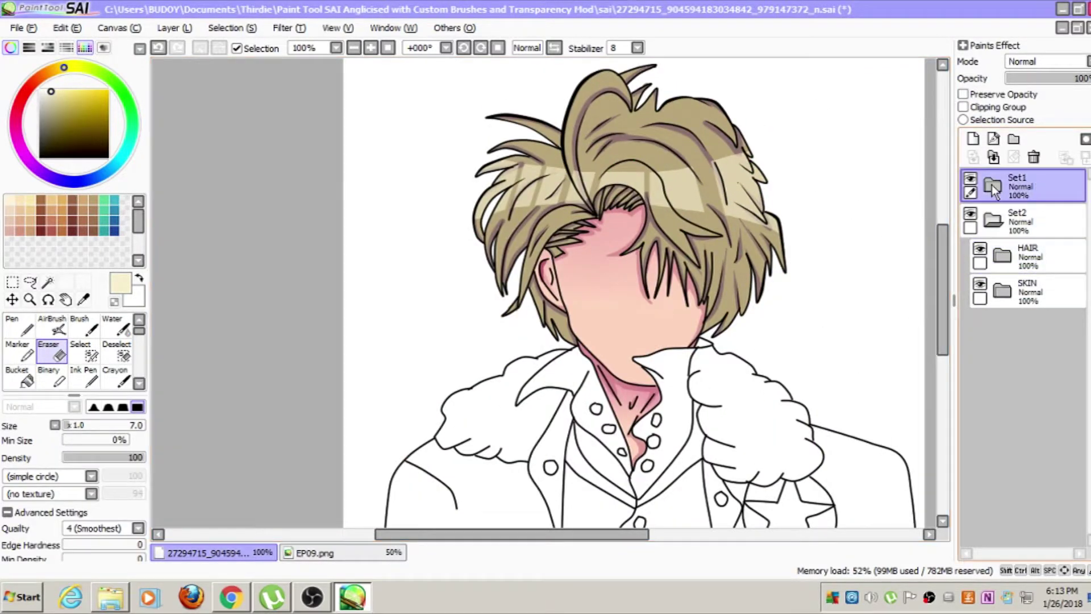
On Linework1, taper the loose line ends of the fur trim and shirt collar and thicken the shoulder outlines with point pressure
{"action": "left_click", "coordinate": [993, 184]}
{"action": "left_click", "coordinate": [1044, 256]}
{"action": "scroll", "coordinate": [671, 410], "scroll_direction": "down", "scroll_amount": 1}
{"action": "scroll", "coordinate": [706, 386], "scroll_direction": "up", "scroll_amount": 3}
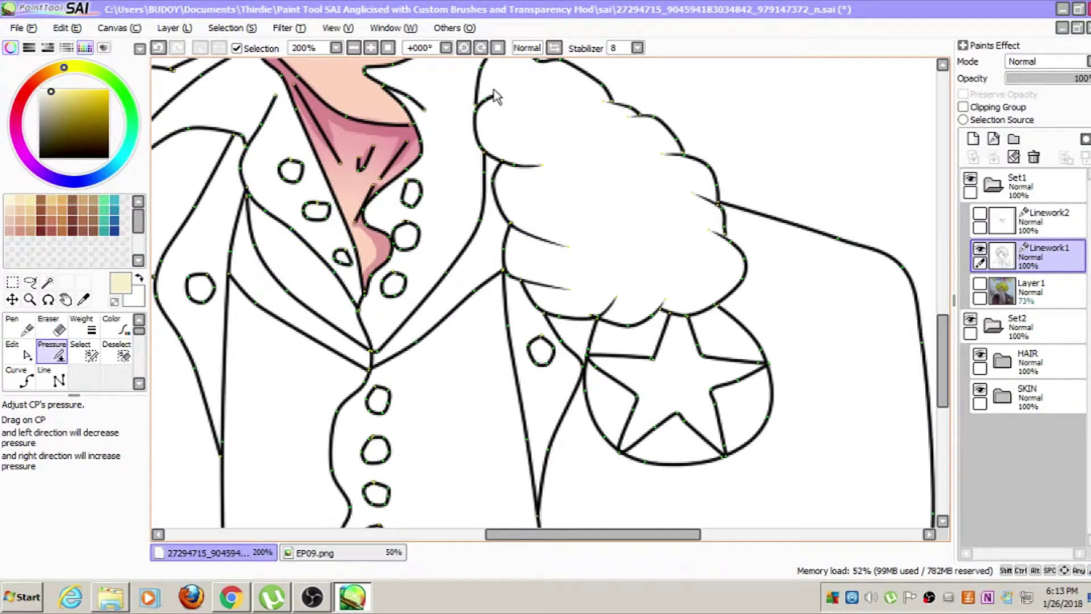
{"action": "scroll", "coordinate": [568, 382], "scroll_direction": "down", "scroll_amount": 3}
{"action": "left_click_drag", "start_coordinate": [201, 134], "coordinate": [445, 122]}
{"action": "scroll", "coordinate": [446, 121], "scroll_direction": "up", "scroll_amount": 4}
{"action": "left_click_drag", "start_coordinate": [651, 141], "coordinate": [591, 142]}
{"action": "left_click_drag", "start_coordinate": [875, 160], "coordinate": [813, 162]}
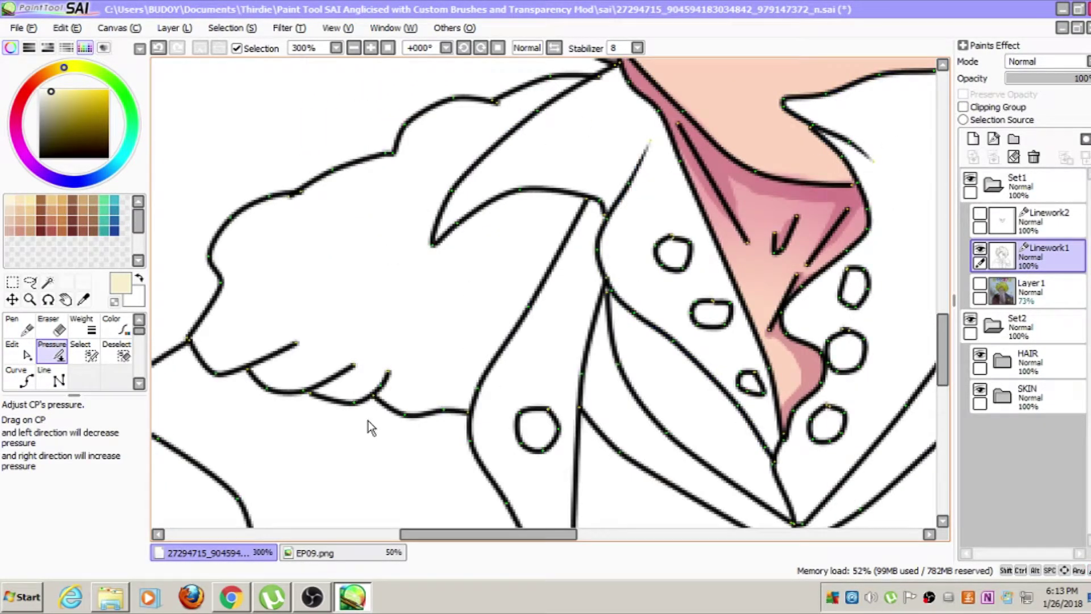
{"action": "scroll", "coordinate": [372, 204], "scroll_direction": "down", "scroll_amount": 3}
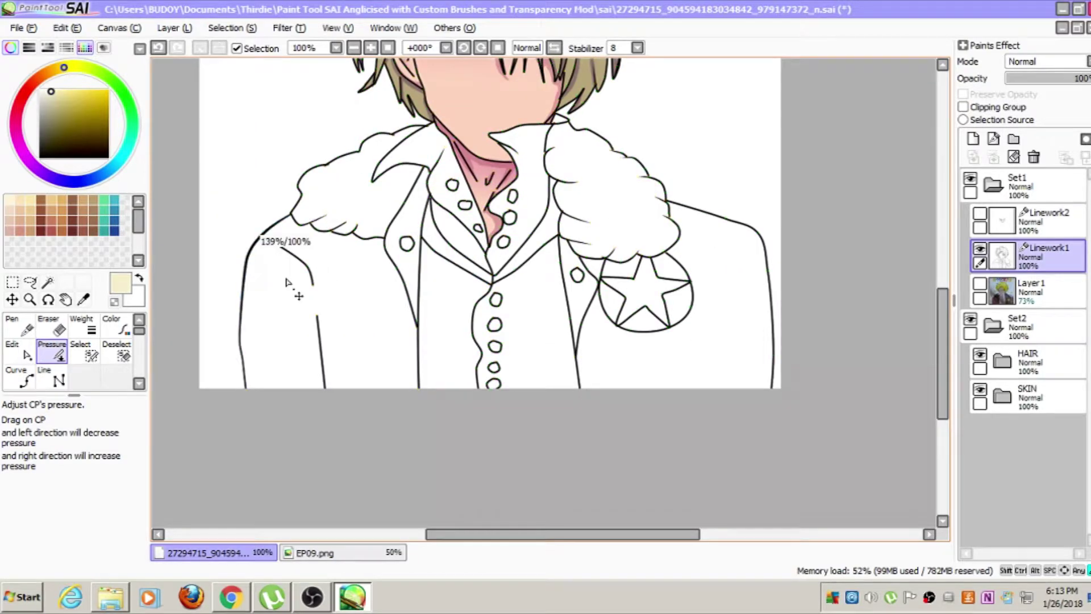
Review the line weights across the whole figure, both with and without the control points displayed
{"action": "left_click", "coordinate": [20, 351]}
{"action": "scroll", "coordinate": [674, 282], "scroll_direction": "down", "scroll_amount": 2}
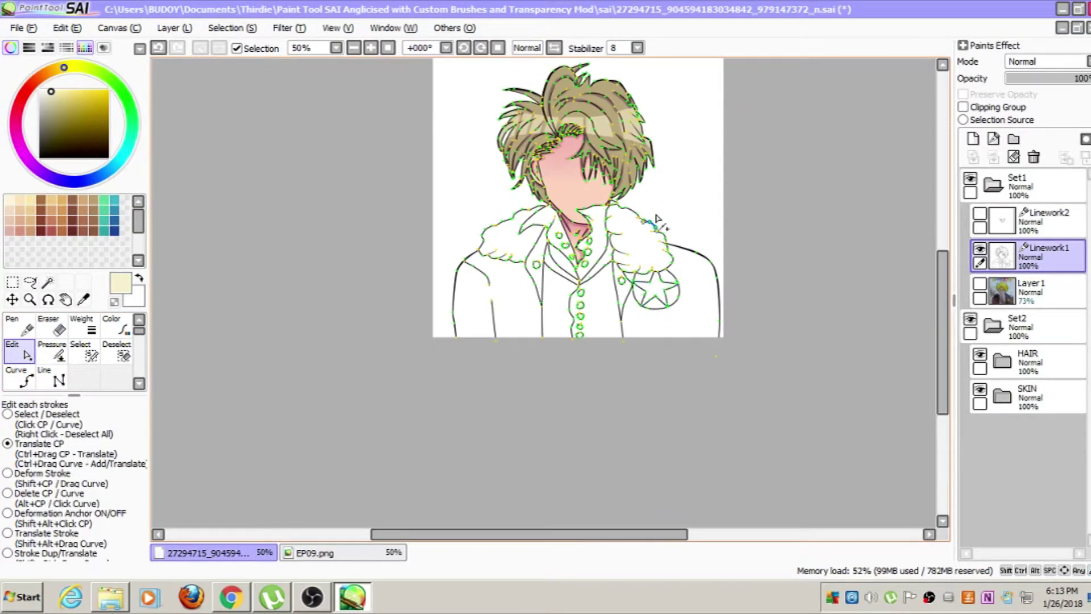
{"action": "scroll", "coordinate": [594, 246], "scroll_direction": "up", "scroll_amount": 3}
{"action": "scroll", "coordinate": [552, 271], "scroll_direction": "down", "scroll_amount": 1}
{"action": "scroll", "coordinate": [676, 251], "scroll_direction": "down", "scroll_amount": 3}
{"action": "scroll", "coordinate": [733, 185], "scroll_direction": "up", "scroll_amount": 2}
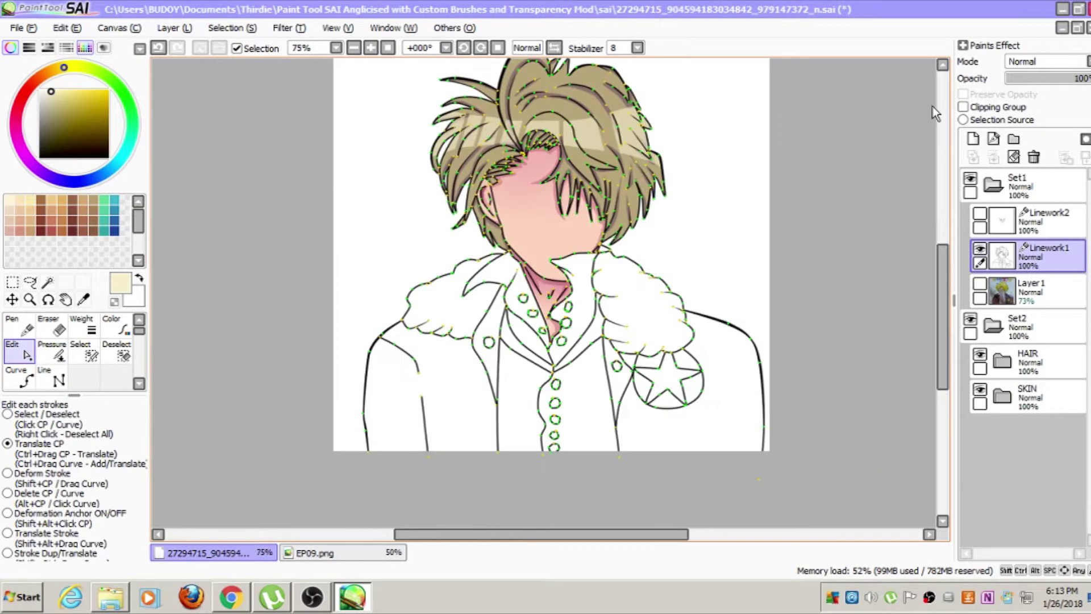
{"action": "left_click", "coordinate": [993, 185]}
{"action": "left_click", "coordinate": [1023, 221]}
{"action": "scroll", "coordinate": [769, 211], "scroll_direction": "down", "scroll_amount": 1}
{"action": "scroll", "coordinate": [508, 145], "scroll_direction": "up", "scroll_amount": 2}
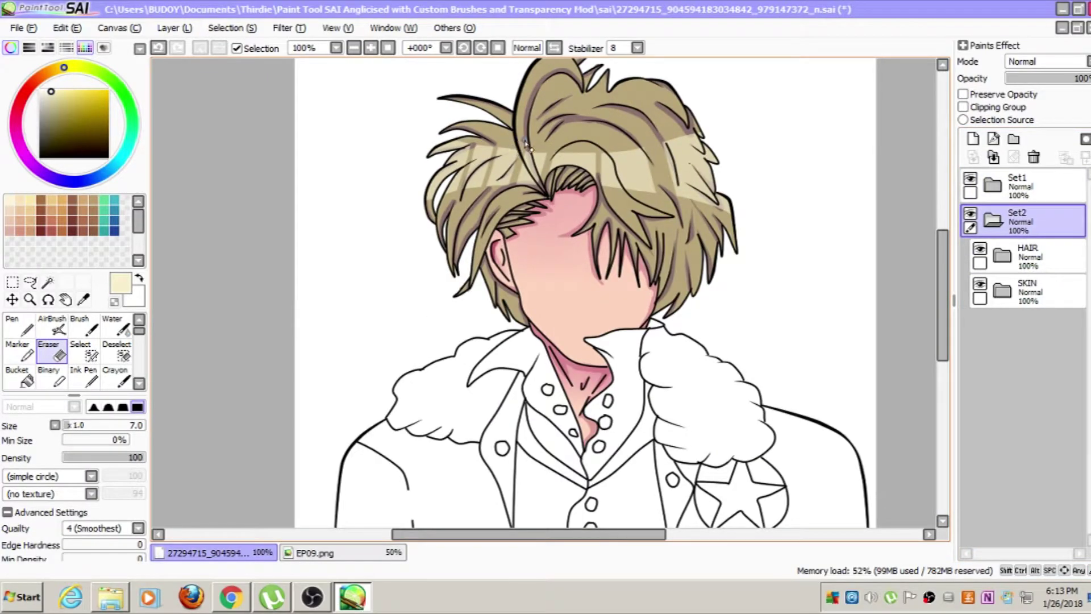
{"action": "scroll", "coordinate": [527, 147], "scroll_direction": "down", "scroll_amount": 2}
{"action": "scroll", "coordinate": [358, 514], "scroll_direction": "up", "scroll_amount": 2}
{"action": "scroll", "coordinate": [358, 515], "scroll_direction": "down", "scroll_amount": 1}
Show the Linework2 facial lines and add a layer folder named eyes inside Set2
{"action": "left_click", "coordinate": [994, 184]}
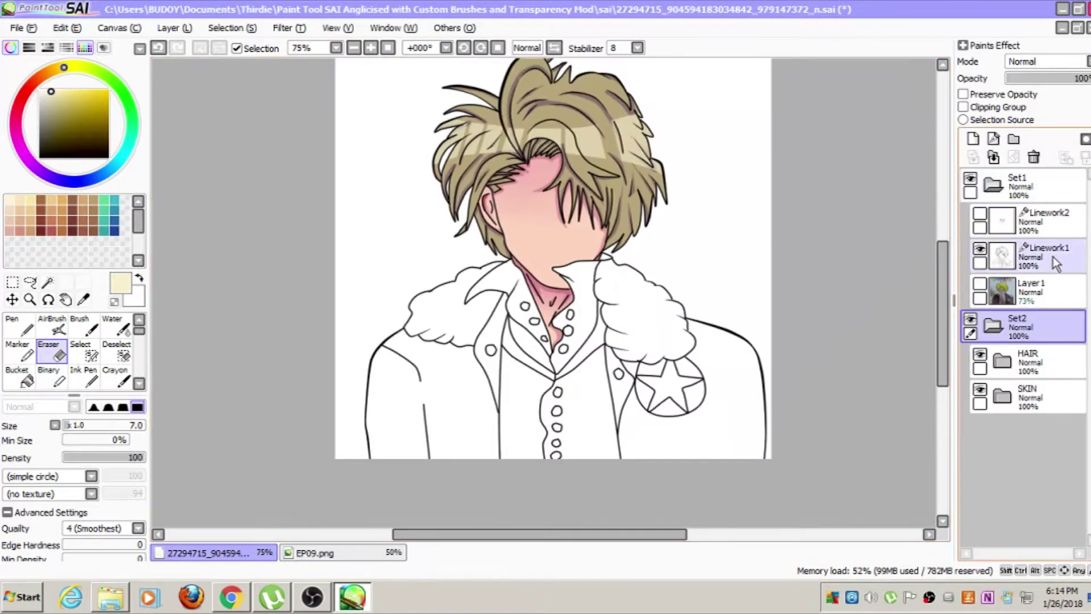
{"action": "left_click", "coordinate": [979, 214]}
{"action": "left_click", "coordinate": [993, 185]}
{"action": "left_click", "coordinate": [1014, 140]}
{"action": "left_click_drag", "start_coordinate": [1027, 222], "coordinate": [1033, 265]}
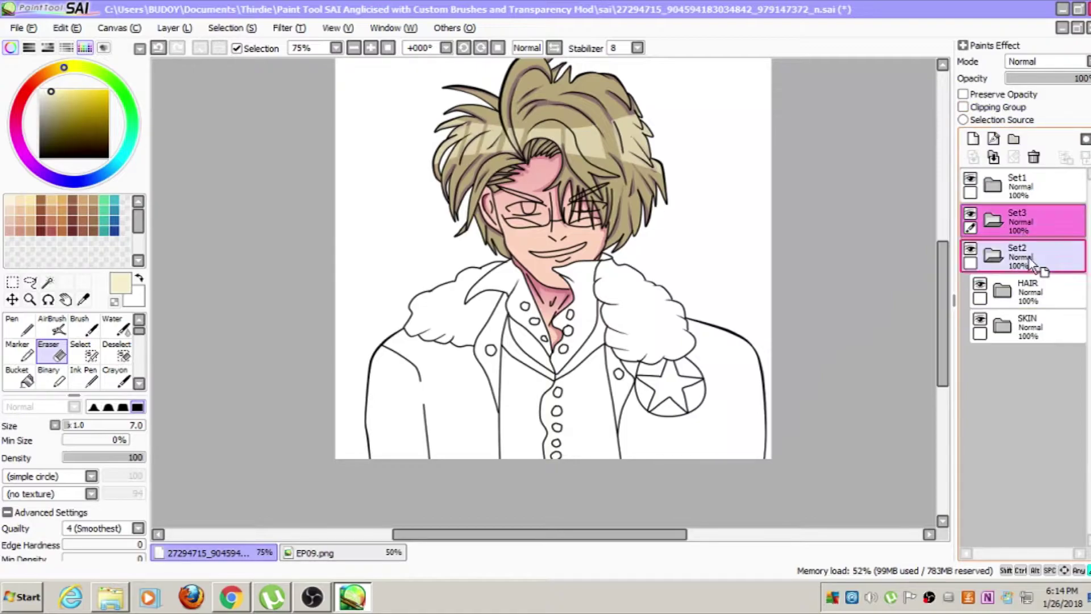
{"action": "double_click", "coordinate": [1028, 252]}
{"action": "left_click", "coordinate": [625, 261]}
Add a layer in the eyes folder and paint the whites of both eyes in white with the Marker at size 9
{"action": "scroll", "coordinate": [493, 223], "scroll_direction": "up", "scroll_amount": 6}
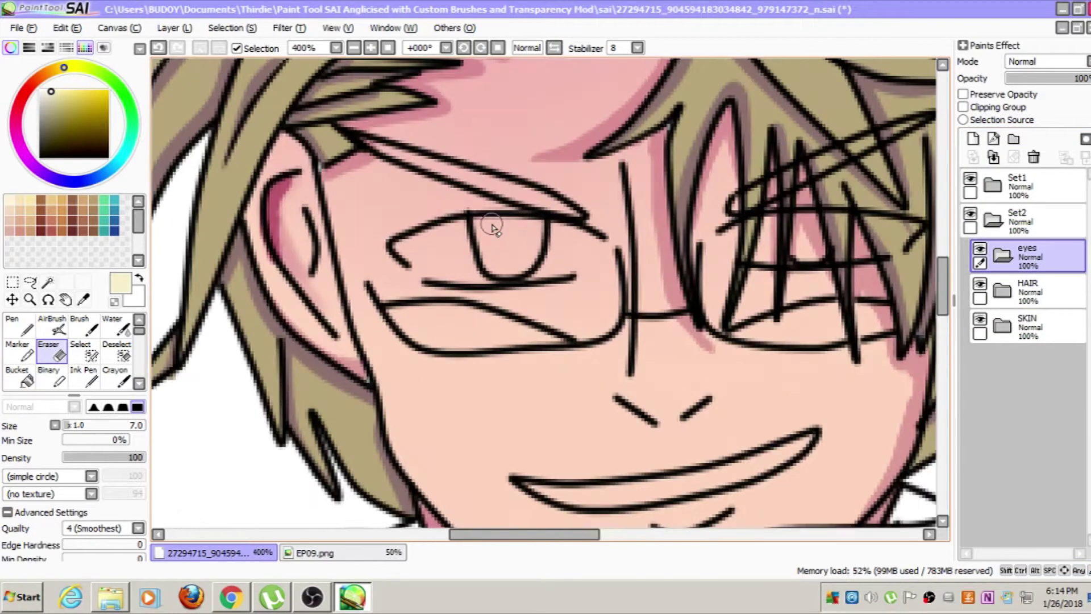
{"action": "left_click", "coordinate": [973, 139]}
{"action": "left_click", "coordinate": [40, 90]}
{"action": "mouse_move", "coordinate": [379, 250]}
{"action": "left_mouse_down"}
{"action": "mouse_move", "coordinate": [416, 275]}
{"action": "mouse_move", "coordinate": [523, 287]}
{"action": "mouse_move", "coordinate": [611, 263]}
{"action": "mouse_move", "coordinate": [591, 241]}
{"action": "mouse_move", "coordinate": [461, 230]}
{"action": "mouse_move", "coordinate": [464, 262]}
{"action": "mouse_move", "coordinate": [579, 260]}
{"action": "left_mouse_up"}
{"action": "left_click", "coordinate": [19, 350]}
{"action": "key", "text": "bracketleft"}
{"action": "key", "text": "bracketleft"}
{"action": "key", "text": "bracketleft"}
{"action": "key", "text": "bracketleft"}
{"action": "key", "text": "bracketleft"}
{"action": "key", "text": "bracketleft"}
{"action": "key", "text": "bracketleft"}
{"action": "key", "text": "bracketleft"}
{"action": "key", "text": "bracketleft"}
{"action": "mouse_move", "coordinate": [798, 246]}
{"action": "left_mouse_down"}
{"action": "mouse_move", "coordinate": [561, 277]}
{"action": "mouse_move", "coordinate": [790, 250]}
{"action": "mouse_move", "coordinate": [568, 264]}
{"action": "mouse_move", "coordinate": [773, 261]}
{"action": "mouse_move", "coordinate": [627, 282]}
{"action": "left_mouse_up"}
{"action": "left_click_drag", "start_coordinate": [727, 286], "coordinate": [630, 270]}
{"action": "scroll", "coordinate": [596, 276], "scroll_direction": "down", "scroll_amount": 4}
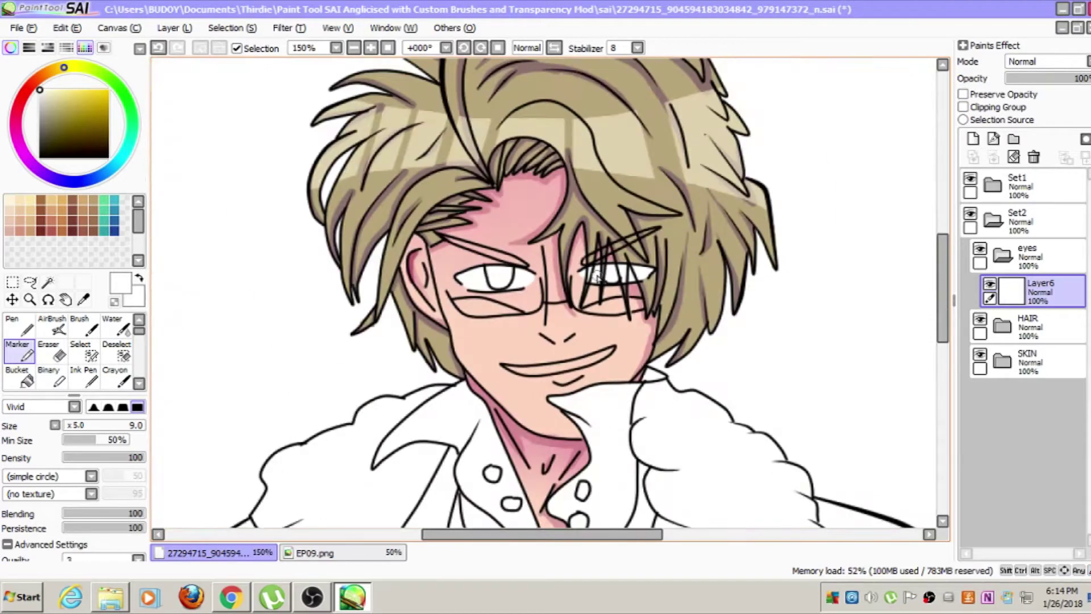
Erase the white that covers the hair strands over the right eye with the Eraser at size 3.5
{"action": "scroll", "coordinate": [620, 312], "scroll_direction": "up", "scroll_amount": 3}
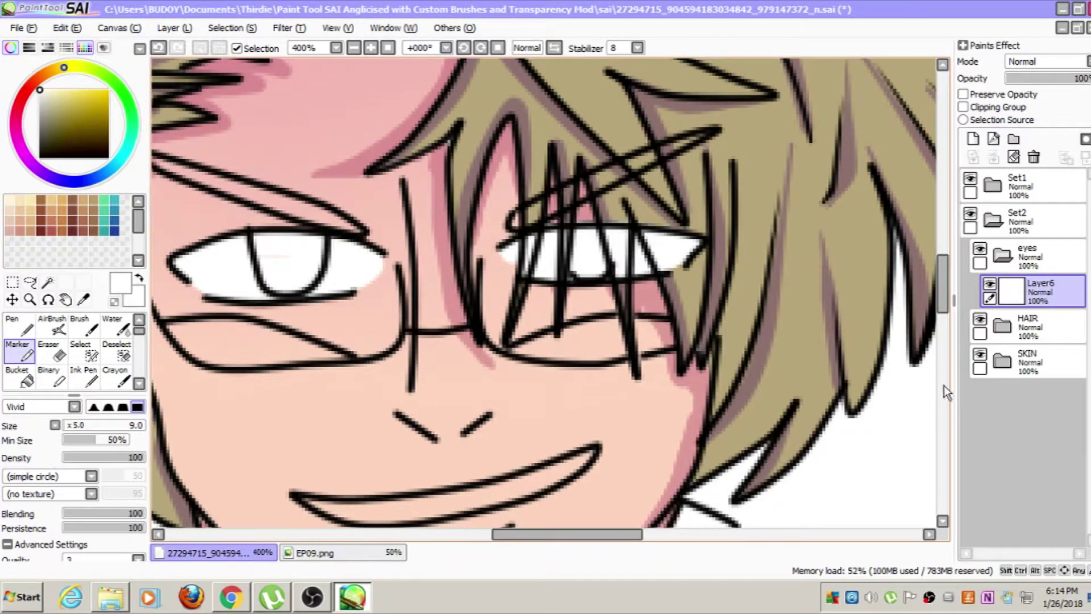
{"action": "left_click", "coordinate": [67, 354]}
{"action": "scroll", "coordinate": [533, 256], "scroll_direction": "up", "scroll_amount": 5}
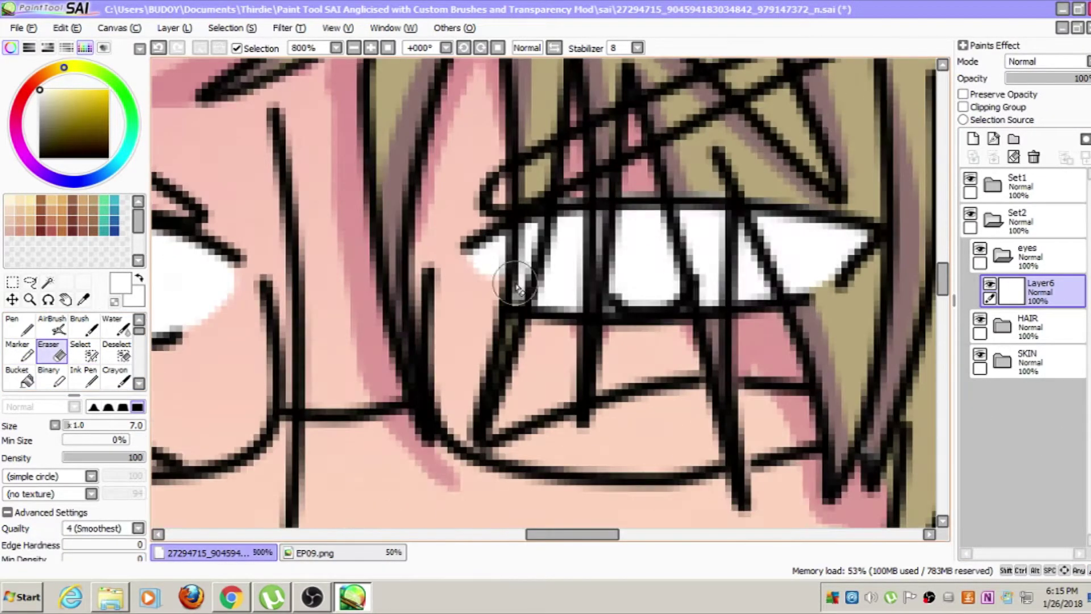
{"action": "key", "text": "bracketleft"}
{"action": "key", "text": "bracketleft"}
{"action": "key", "text": "bracketleft"}
{"action": "key", "text": "bracketleft"}
{"action": "scroll", "coordinate": [644, 138], "scroll_direction": "down", "scroll_amount": 1}
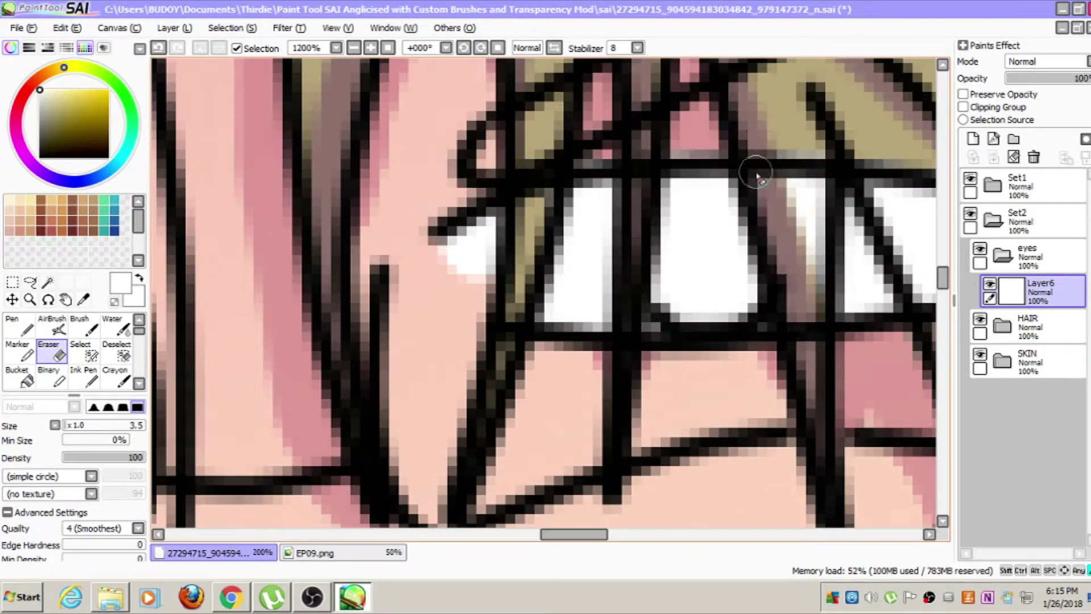
{"action": "scroll", "coordinate": [743, 177], "scroll_direction": "down", "scroll_amount": 7}
{"action": "scroll", "coordinate": [868, 229], "scroll_direction": "up", "scroll_amount": 8}
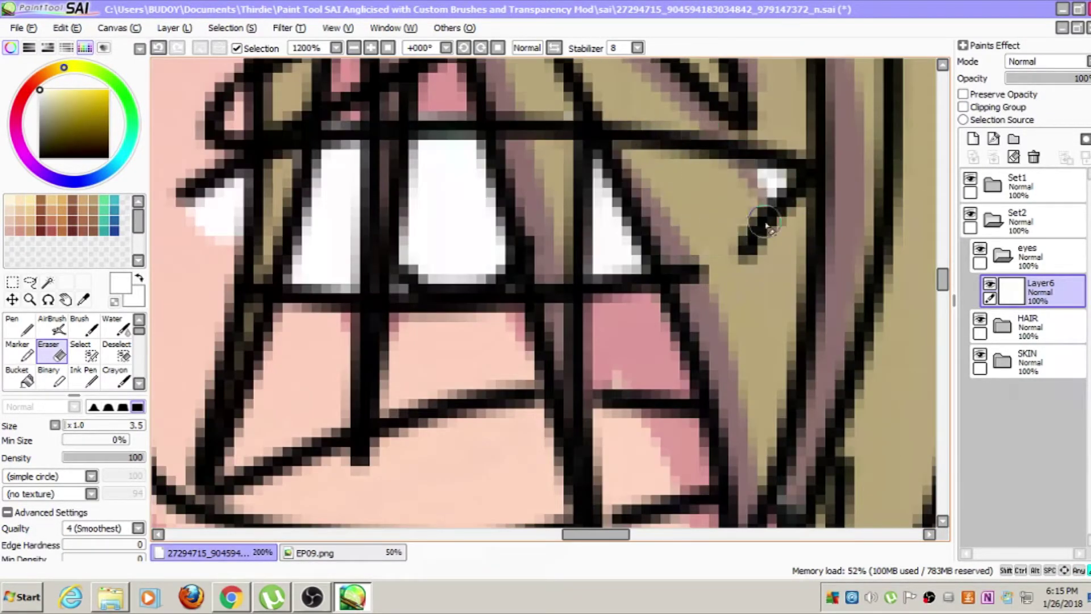
{"action": "scroll", "coordinate": [767, 287], "scroll_direction": "down", "scroll_amount": 13}
{"action": "scroll", "coordinate": [563, 196], "scroll_direction": "up", "scroll_amount": 9}
Add a layer clipped to the eye whites and shade their upper parts softly with black using the Water brush at size 7
{"action": "left_click", "coordinate": [972, 139]}
{"action": "left_click", "coordinate": [963, 107]}
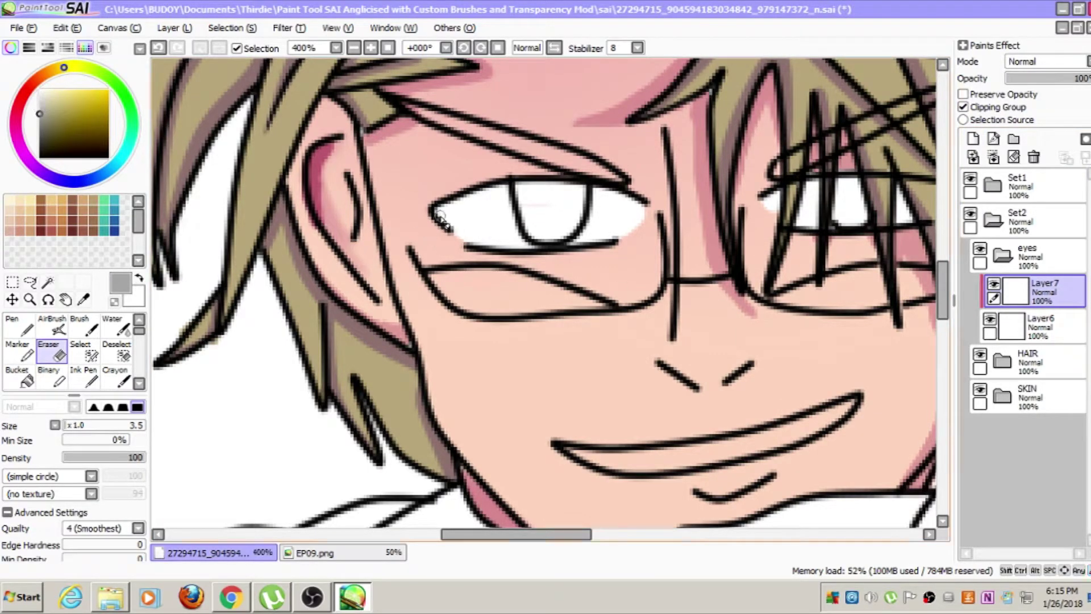
{"action": "key", "text": "c"}
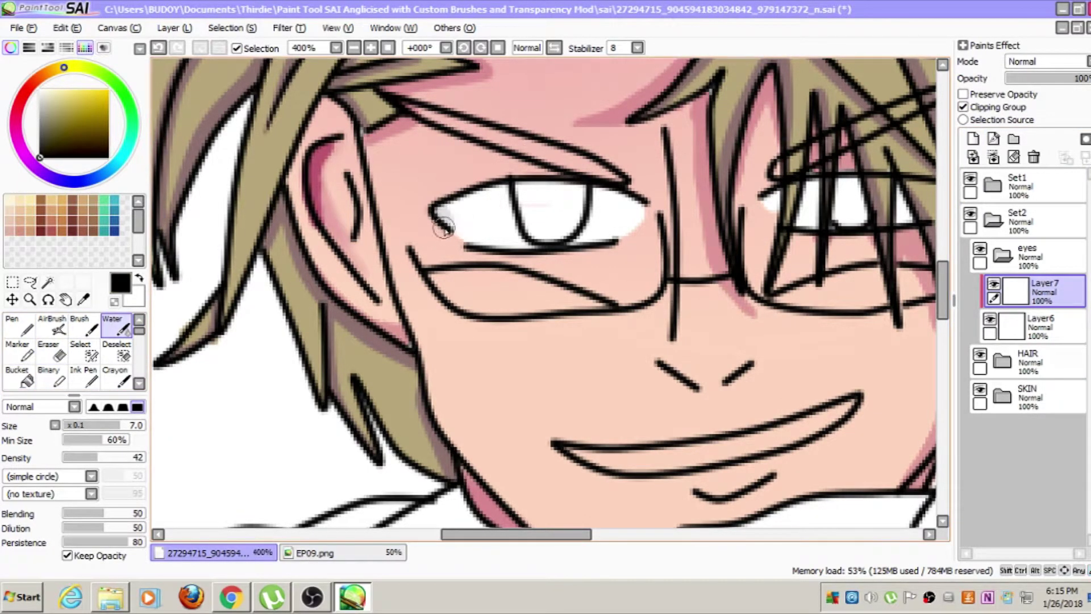
{"action": "mouse_move", "coordinate": [593, 190]}
{"action": "left_mouse_down"}
{"action": "mouse_move", "coordinate": [526, 177]}
{"action": "mouse_move", "coordinate": [432, 212]}
{"action": "mouse_move", "coordinate": [566, 193]}
{"action": "mouse_move", "coordinate": [432, 225]}
{"action": "left_mouse_up"}
{"action": "left_click_drag", "start_coordinate": [899, 194], "coordinate": [686, 223]}
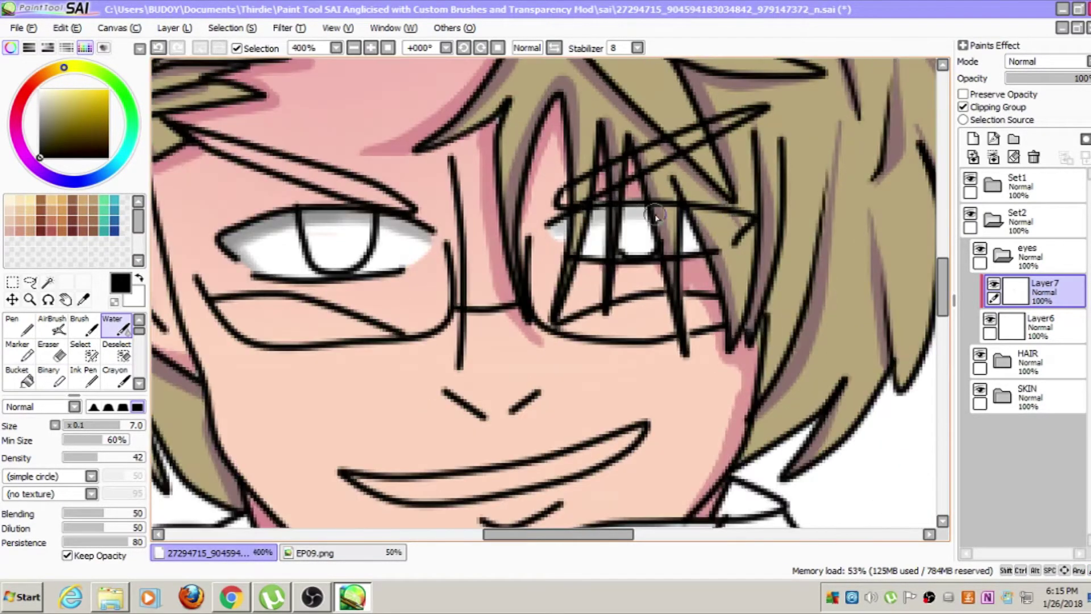
{"action": "scroll", "coordinate": [671, 296], "scroll_direction": "down", "scroll_amount": 2}
{"action": "scroll", "coordinate": [574, 310], "scroll_direction": "up", "scroll_amount": 1}
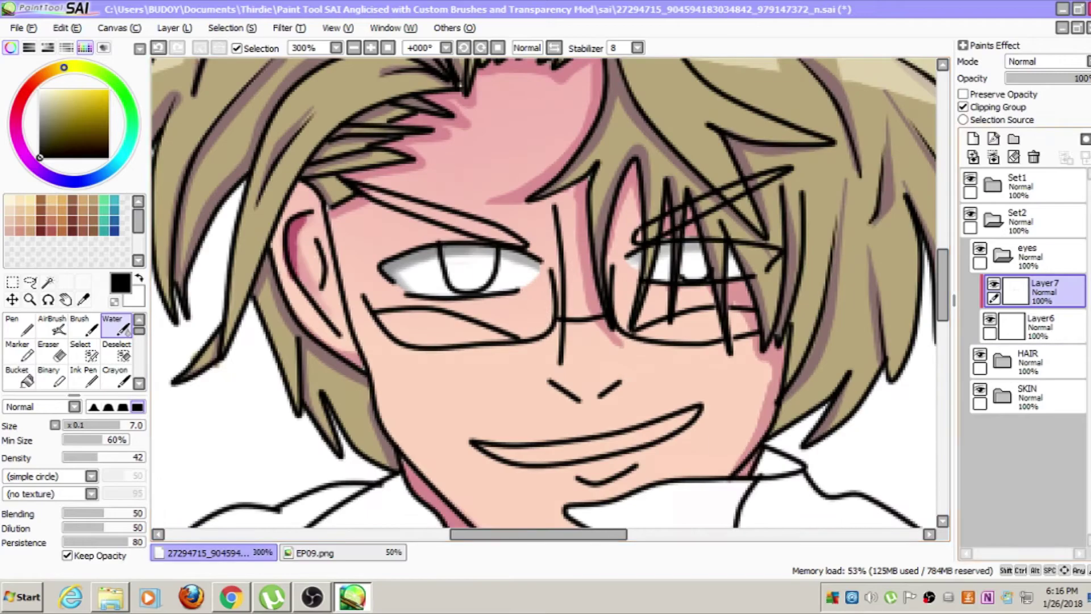
Fill both irises on a new layer with the light blue picked from EP09.png, using the Marker at size 9
{"action": "left_click", "coordinate": [972, 140]}
{"action": "scroll", "coordinate": [437, 304], "scroll_direction": "up", "scroll_amount": 2}
{"action": "left_click", "coordinate": [328, 552]}
{"action": "scroll", "coordinate": [492, 284], "scroll_direction": "up", "scroll_amount": 5}
{"action": "right_click", "coordinate": [492, 280]}
{"action": "scroll", "coordinate": [492, 284], "scroll_direction": "down", "scroll_amount": 5}
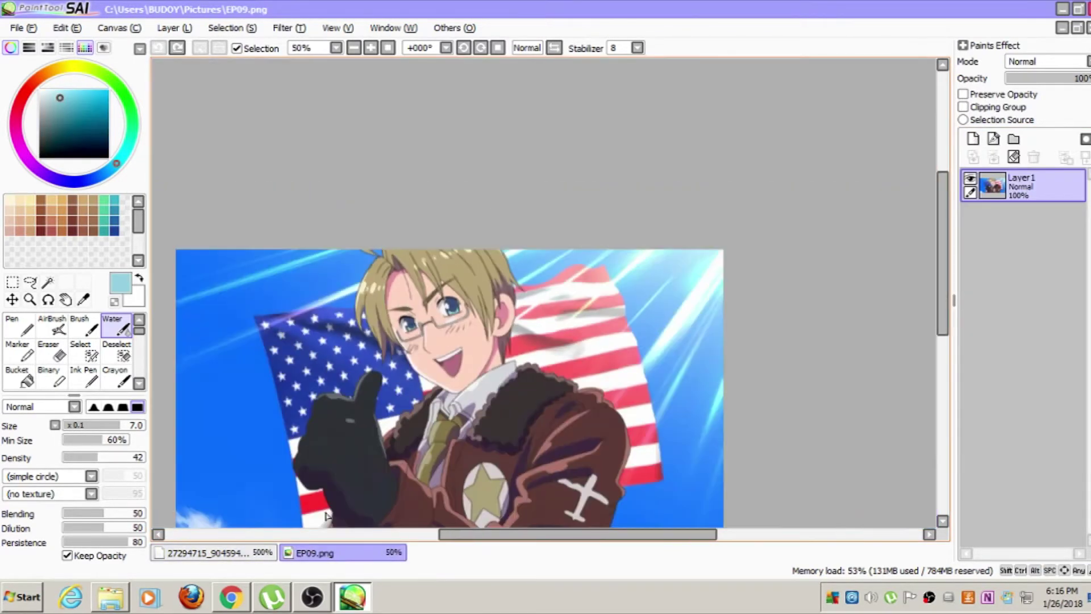
{"action": "left_click", "coordinate": [239, 549]}
{"action": "left_click", "coordinate": [20, 351]}
{"action": "mouse_move", "coordinate": [468, 224]}
{"action": "left_mouse_down"}
{"action": "mouse_move", "coordinate": [502, 269]}
{"action": "mouse_move", "coordinate": [527, 229]}
{"action": "mouse_move", "coordinate": [463, 226]}
{"action": "mouse_move", "coordinate": [491, 255]}
{"action": "left_mouse_up"}
{"action": "scroll", "coordinate": [508, 237], "scroll_direction": "down", "scroll_amount": 4}
{"action": "scroll", "coordinate": [628, 232], "scroll_direction": "up", "scroll_amount": 4}
{"action": "left_click_drag", "start_coordinate": [576, 234], "coordinate": [574, 267]}
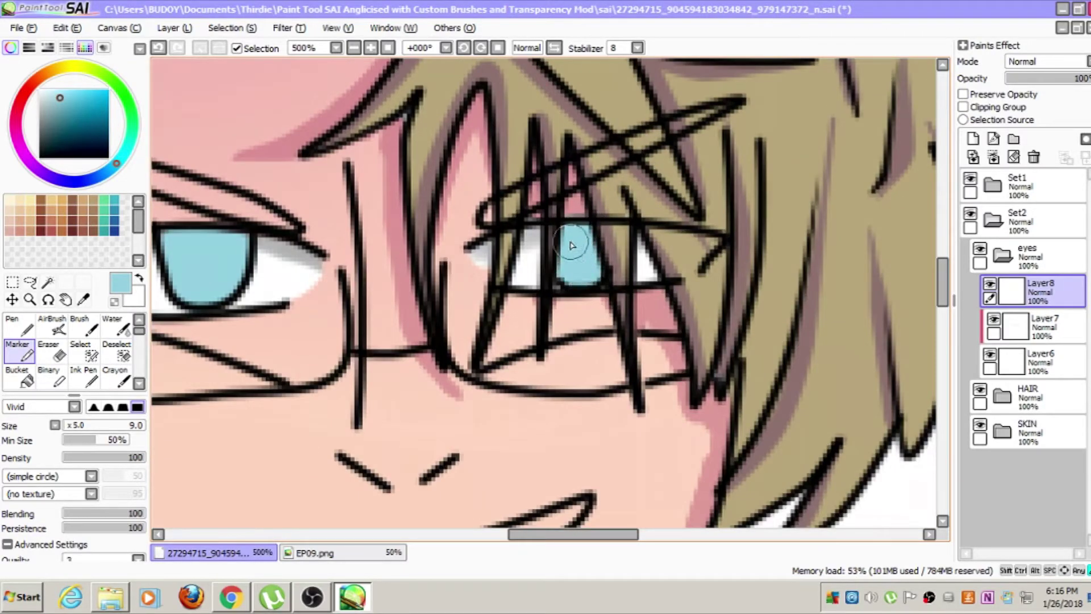
Add a layer clipped to the irises and pick the dark blue from the eye in EP09.png
{"action": "scroll", "coordinate": [571, 255], "scroll_direction": "down", "scroll_amount": 3}
{"action": "scroll", "coordinate": [485, 265], "scroll_direction": "up", "scroll_amount": 2}
{"action": "scroll", "coordinate": [540, 256], "scroll_direction": "up", "scroll_amount": 3}
{"action": "left_click", "coordinate": [973, 138]}
{"action": "left_click", "coordinate": [964, 107]}
{"action": "left_click", "coordinate": [116, 326]}
{"action": "left_click", "coordinate": [327, 554]}
{"action": "left_click", "coordinate": [456, 298], "text": "alt"}
{"action": "left_click", "coordinate": [250, 552]}
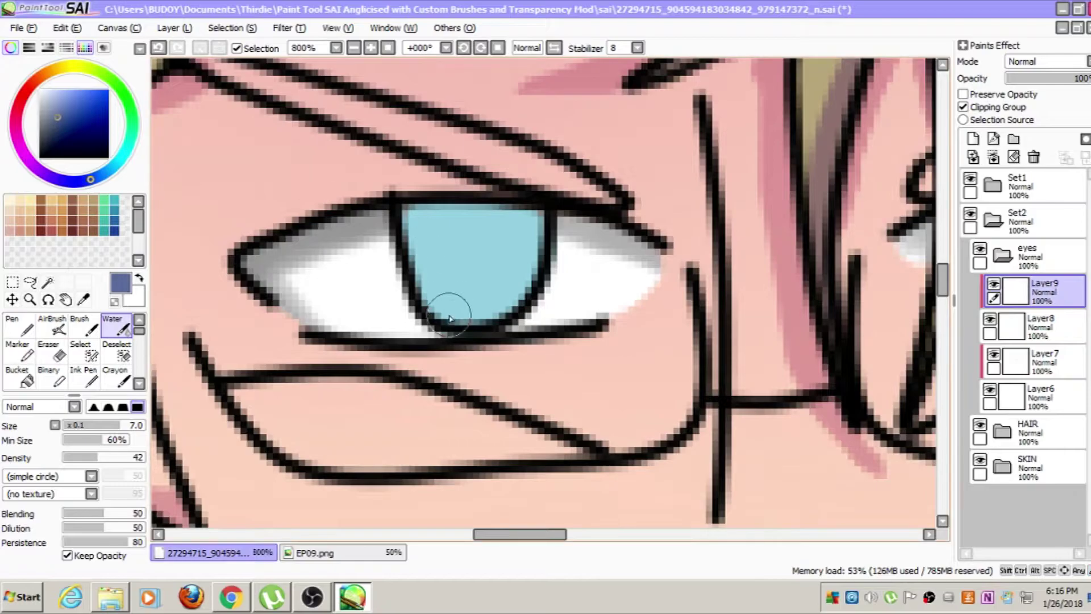
{"action": "left_click_drag", "start_coordinate": [431, 319], "coordinate": [391, 193]}
{"action": "left_click_drag", "start_coordinate": [444, 298], "coordinate": [408, 225]}
{"action": "mouse_move", "coordinate": [485, 253]}
{"action": "left_mouse_down"}
{"action": "mouse_move", "coordinate": [489, 286]}
{"action": "mouse_move", "coordinate": [504, 265]}
{"action": "left_mouse_up"}
{"action": "key", "text": "ctrl+z"}
{"action": "key", "text": "ctrl+z"}
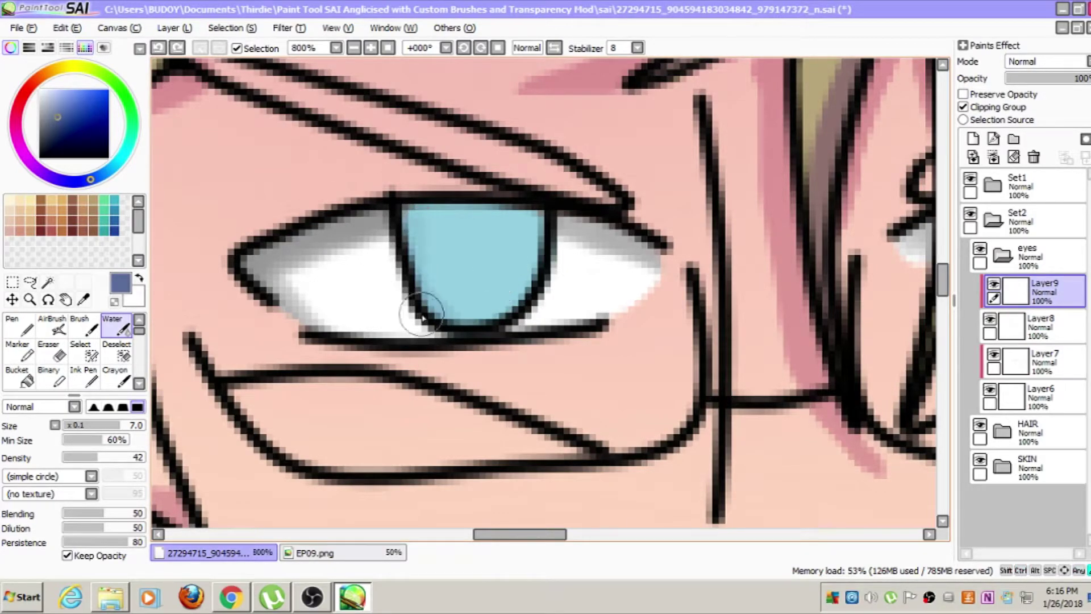
Paint a dark blue rim and a round pupil in both irises with the Marker at size 9
{"action": "key", "text": "m"}
{"action": "mouse_move", "coordinate": [402, 219]}
{"action": "left_mouse_down"}
{"action": "mouse_move", "coordinate": [420, 314]}
{"action": "mouse_move", "coordinate": [530, 313]}
{"action": "mouse_move", "coordinate": [543, 230]}
{"action": "mouse_move", "coordinate": [529, 198]}
{"action": "mouse_move", "coordinate": [480, 268]}
{"action": "left_mouse_up"}
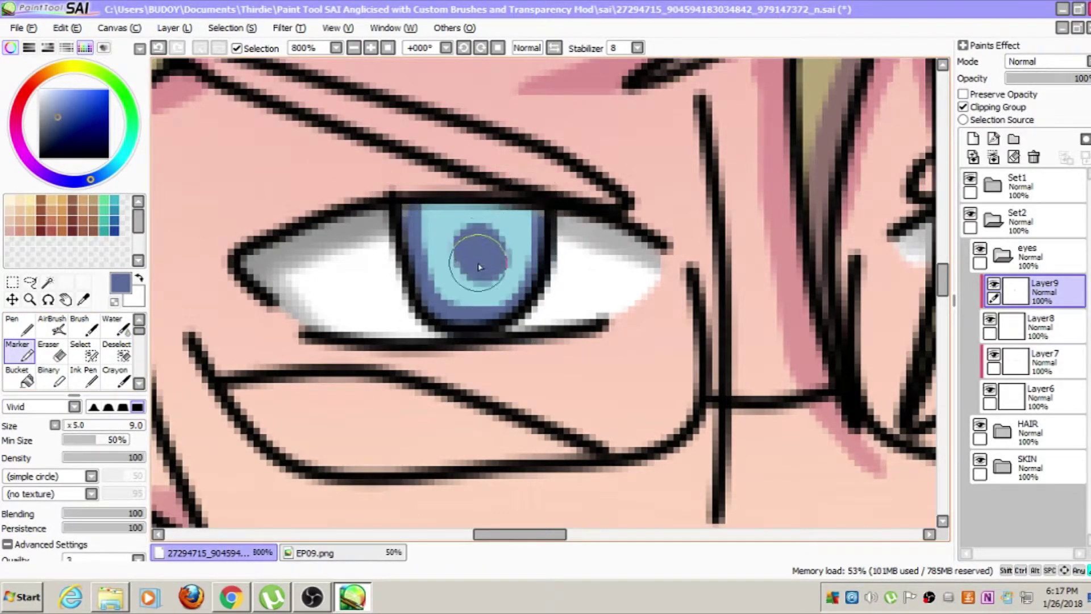
{"action": "scroll", "coordinate": [586, 306], "scroll_direction": "down", "scroll_amount": 4}
{"action": "scroll", "coordinate": [724, 333], "scroll_direction": "up", "scroll_amount": 3}
{"action": "left_click", "coordinate": [724, 234]}
{"action": "scroll", "coordinate": [705, 301], "scroll_direction": "down", "scroll_amount": 6}
{"action": "scroll", "coordinate": [701, 299], "scroll_direction": "up", "scroll_amount": 4}
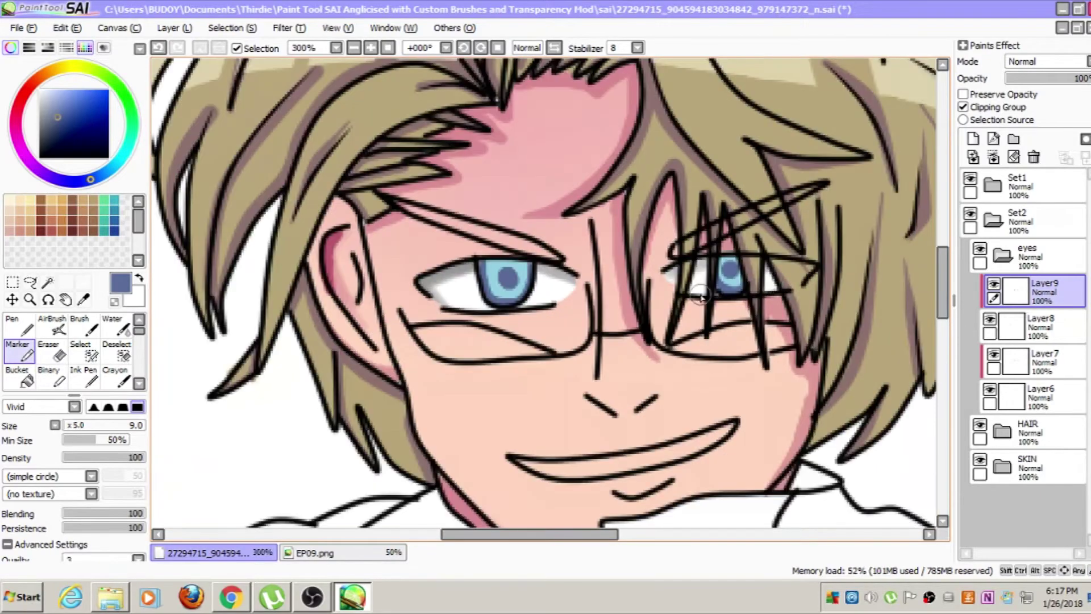
Darken the tops of both irises on a new clipped layer with the AirBrush at size 25 and blend them with the Water brush at size 1.5
{"action": "left_click", "coordinate": [973, 139]}
{"action": "left_click", "coordinate": [52, 325]}
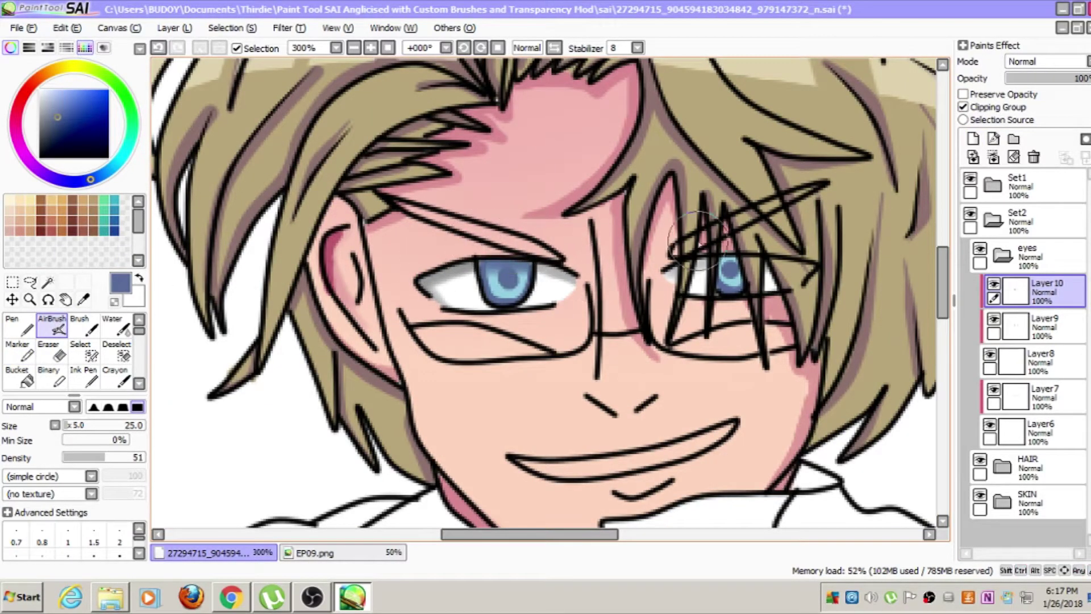
{"action": "scroll", "coordinate": [483, 284], "scroll_direction": "up", "scroll_amount": 5}
{"action": "key", "text": "w"}
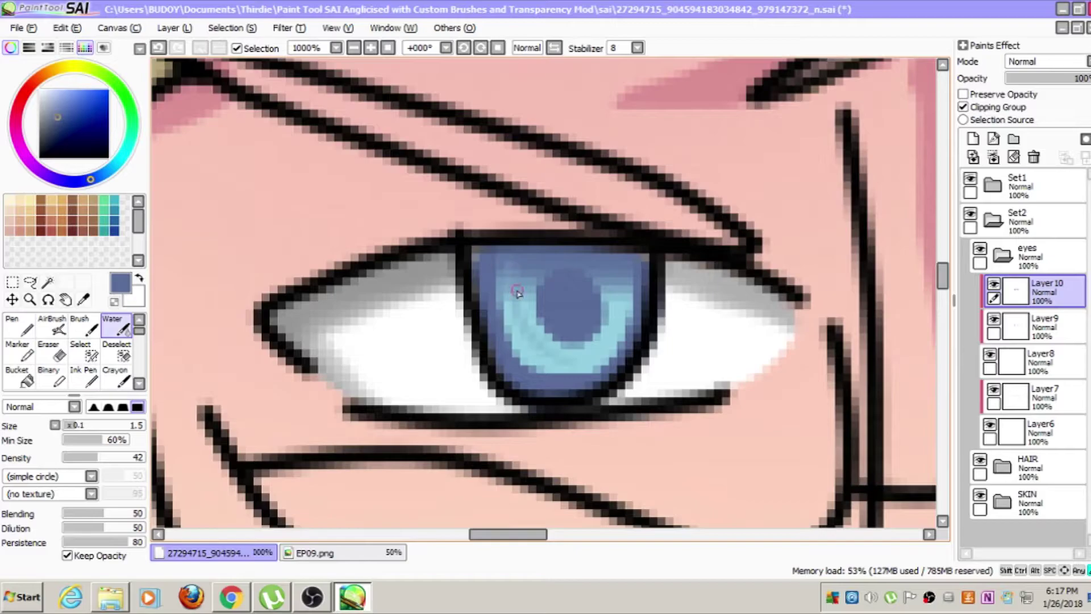
{"action": "scroll", "coordinate": [622, 260], "scroll_direction": "down", "scroll_amount": 5}
{"action": "scroll", "coordinate": [762, 279], "scroll_direction": "up", "scroll_amount": 5}
{"action": "scroll", "coordinate": [728, 273], "scroll_direction": "down", "scroll_amount": 4}
{"action": "scroll", "coordinate": [466, 227], "scroll_direction": "up", "scroll_amount": 1}
Add another layer clipped to the irises and set its blending mode to Luminosity
{"action": "left_click", "coordinate": [973, 139]}
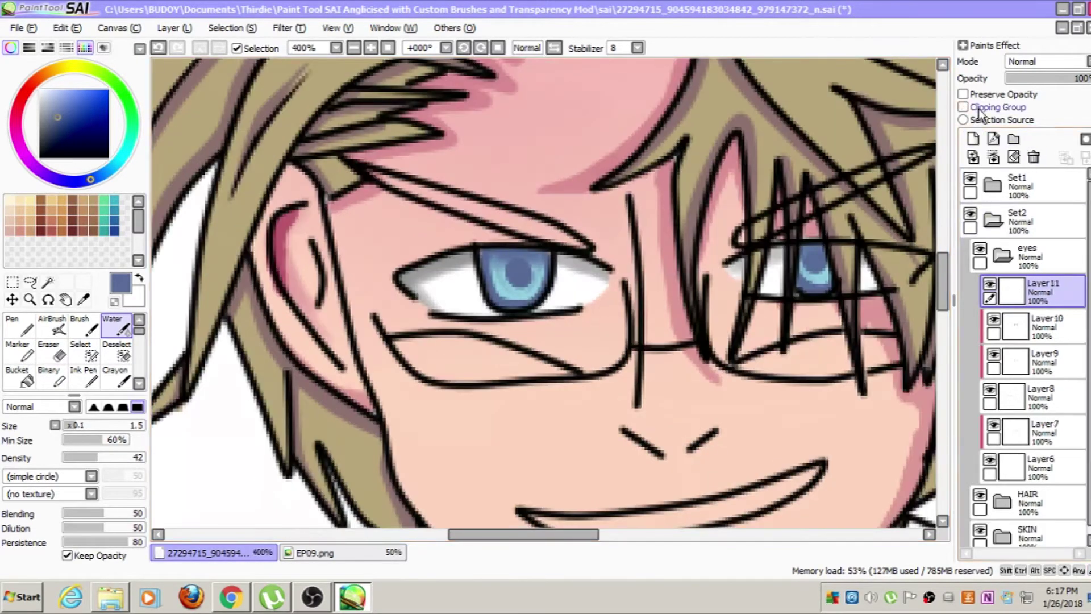
{"action": "left_click", "coordinate": [981, 107]}
{"action": "left_click", "coordinate": [1046, 61]}
{"action": "left_click", "coordinate": [1037, 147]}
{"action": "left_click", "coordinate": [1046, 61]}
{"action": "left_click", "coordinate": [1045, 123]}
Pick the teal from the eye in EP09.png and try a Marker stroke across the upper part of the iris
{"action": "left_click", "coordinate": [318, 552]}
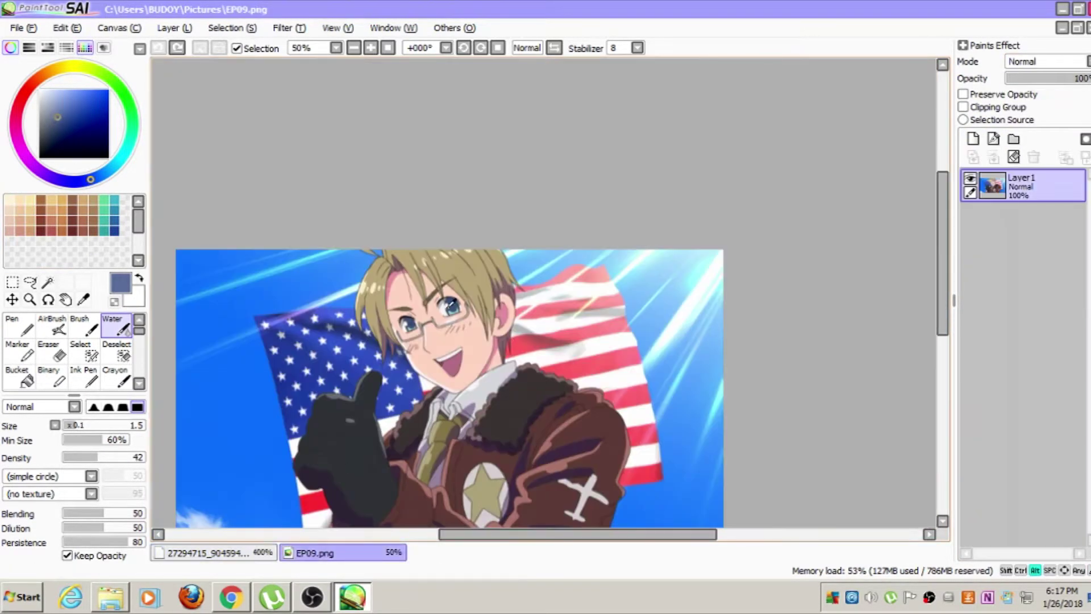
{"action": "left_click", "coordinate": [452, 304], "text": "alt"}
{"action": "left_click", "coordinate": [218, 553]}
{"action": "left_click", "coordinate": [19, 350]}
{"action": "left_click_drag", "start_coordinate": [486, 259], "coordinate": [554, 259]}
{"action": "key", "text": "ctrl+z"}
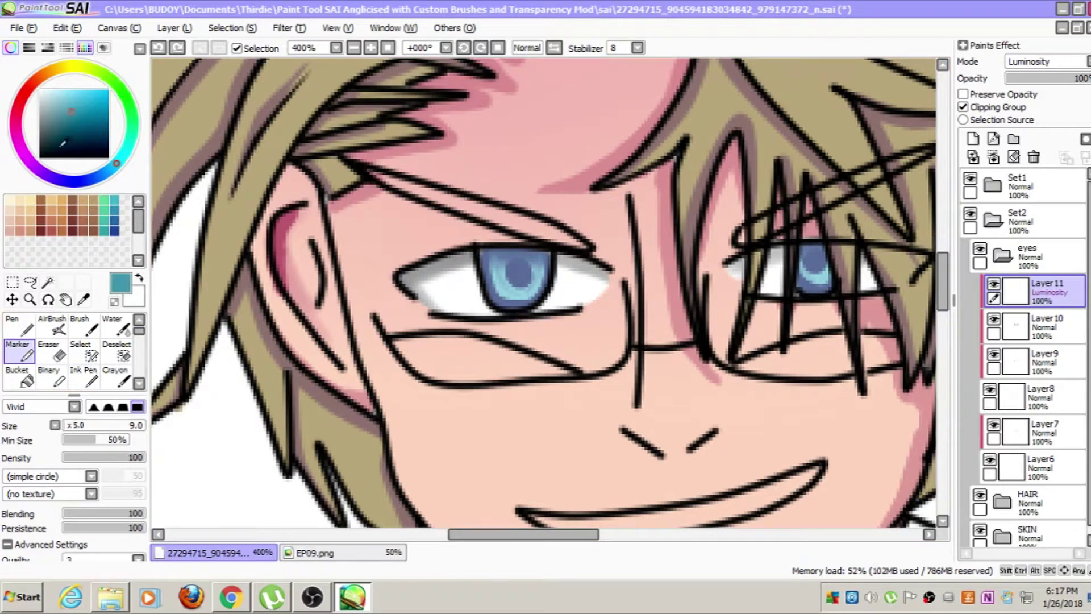
Airbrush a bright cyan glow at size 25 onto the lower part of both irises
{"action": "left_click", "coordinate": [99, 90]}
{"action": "left_click", "coordinate": [51, 326]}
{"action": "left_click", "coordinate": [514, 311]}
{"action": "left_click", "coordinate": [820, 305]}
{"action": "scroll", "coordinate": [821, 305], "scroll_direction": "down", "scroll_amount": 2}
{"action": "scroll", "coordinate": [682, 307], "scroll_direction": "up", "scroll_amount": 2}
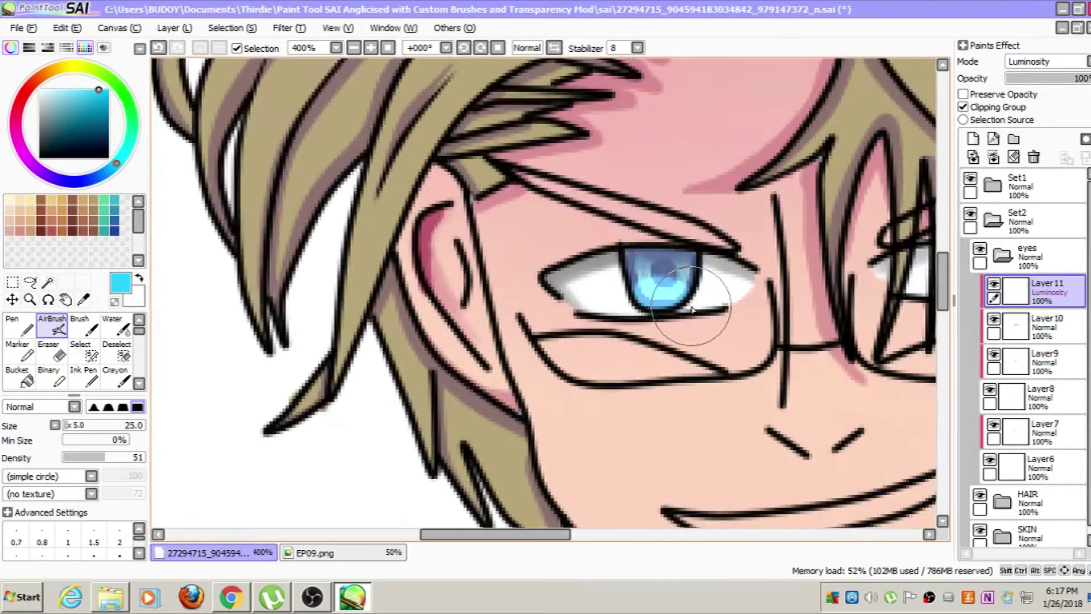
Erase the cyan glow from the dark rims of the irises with the Eraser at size 3.5
{"action": "scroll", "coordinate": [692, 309], "scroll_direction": "up", "scroll_amount": 1}
{"action": "key", "text": "e"}
{"action": "scroll", "coordinate": [824, 299], "scroll_direction": "right", "scroll_amount": 4}
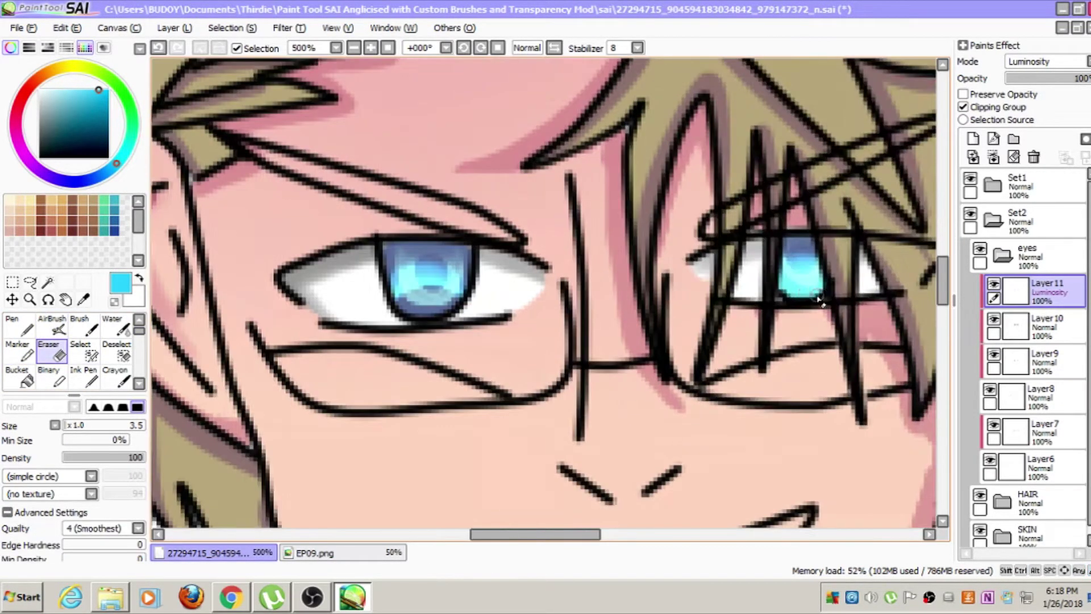
Undo the Blur stroke made at size 500 and set the Blur tool to size 6 for softening the iris glow
{"action": "left_click", "coordinate": [121, 379]}
{"action": "scroll", "coordinate": [121, 375], "scroll_direction": "down", "scroll_amount": 2}
{"action": "left_click", "coordinate": [121, 355]}
{"action": "left_click", "coordinate": [419, 291]}
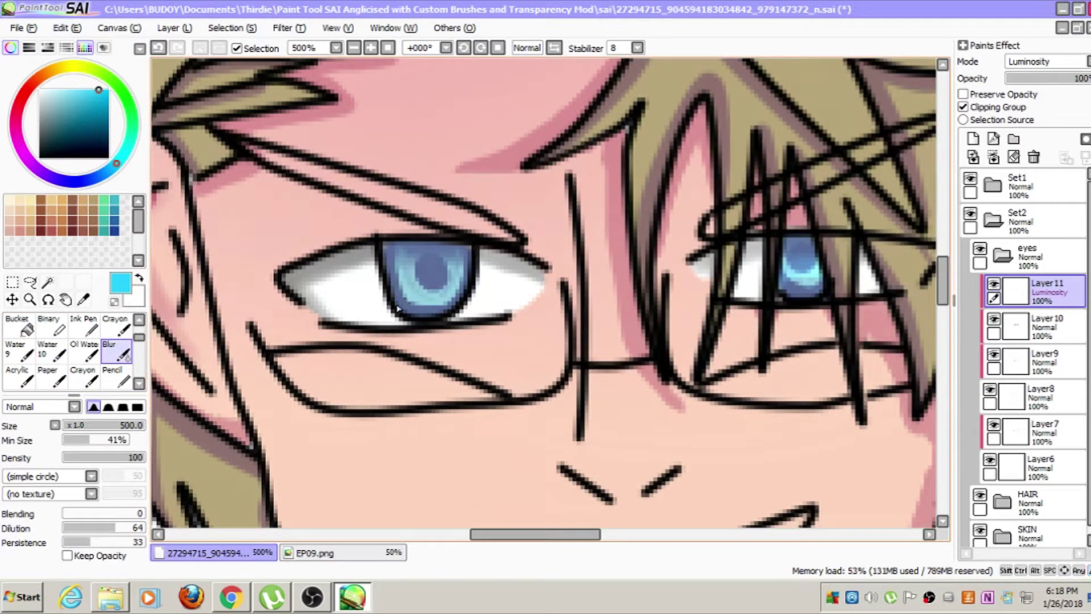
{"action": "key", "text": "ctrl+z"}
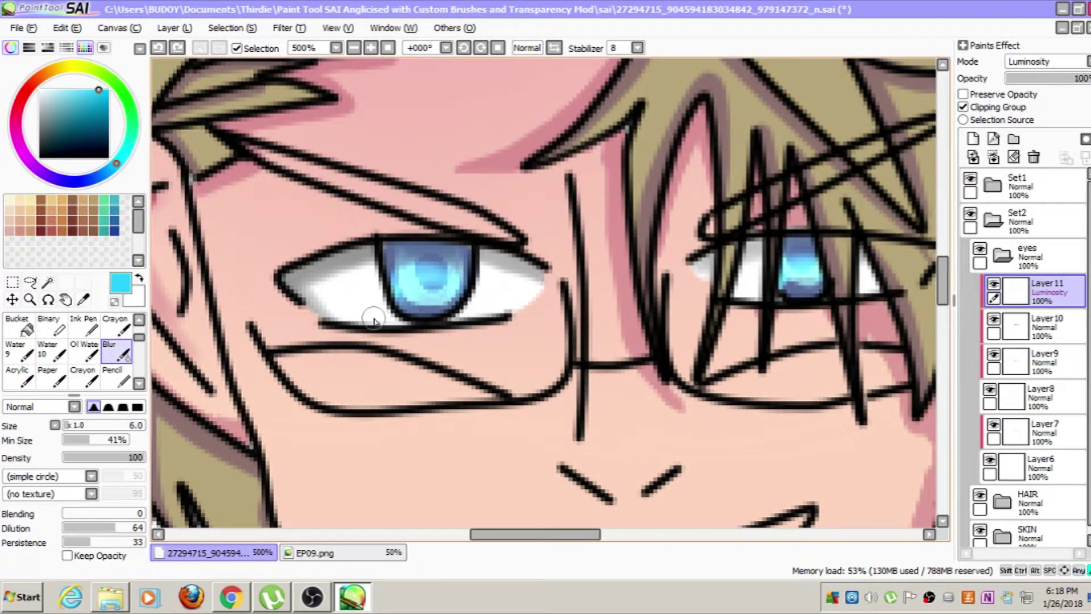
Fill both eyebrows on a new layer with the dark olive picked from EP09.png, using the Marker at size 5
{"action": "scroll", "coordinate": [819, 347], "scroll_direction": "down", "scroll_amount": 7}
{"action": "scroll", "coordinate": [818, 352], "scroll_direction": "up", "scroll_amount": 1}
{"action": "left_click_drag", "start_coordinate": [557, 534], "coordinate": [605, 535]}
{"action": "scroll", "coordinate": [761, 211], "scroll_direction": "up", "scroll_amount": 2}
{"action": "scroll", "coordinate": [568, 267], "scroll_direction": "up", "scroll_amount": 4}
{"action": "left_click", "coordinate": [315, 553]}
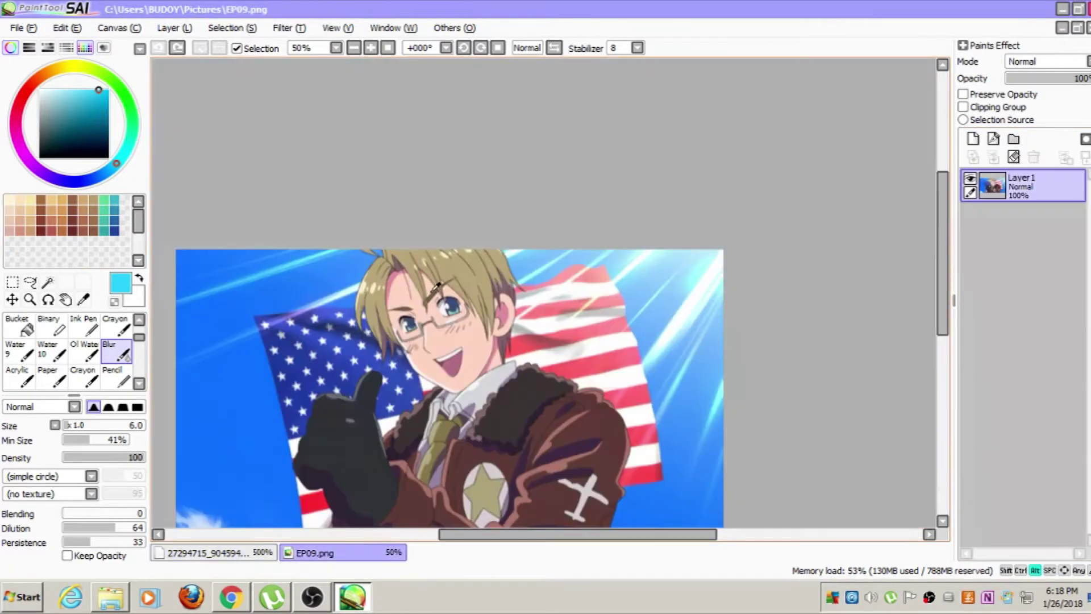
{"action": "left_click", "coordinate": [214, 553]}
{"action": "scroll", "coordinate": [35, 351], "scroll_direction": "up", "scroll_amount": 2}
{"action": "left_click", "coordinate": [19, 350]}
{"action": "mouse_move", "coordinate": [321, 220]}
{"action": "left_mouse_down"}
{"action": "mouse_move", "coordinate": [474, 282]}
{"action": "mouse_move", "coordinate": [537, 284]}
{"action": "mouse_move", "coordinate": [591, 316]}
{"action": "left_mouse_up"}
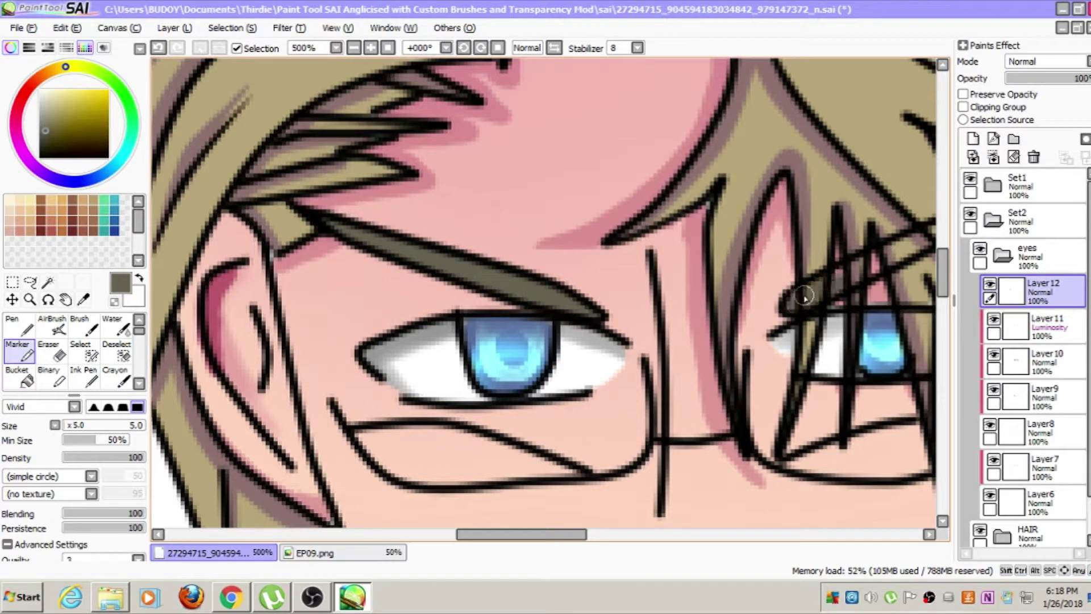
Clean up the eyebrow colour around the outlines and hair strands with the Eraser at size 3.5
{"action": "scroll", "coordinate": [817, 290], "scroll_direction": "down", "scroll_amount": 1}
{"action": "left_click_drag", "start_coordinate": [1064, 81], "coordinate": [1089, 82]}
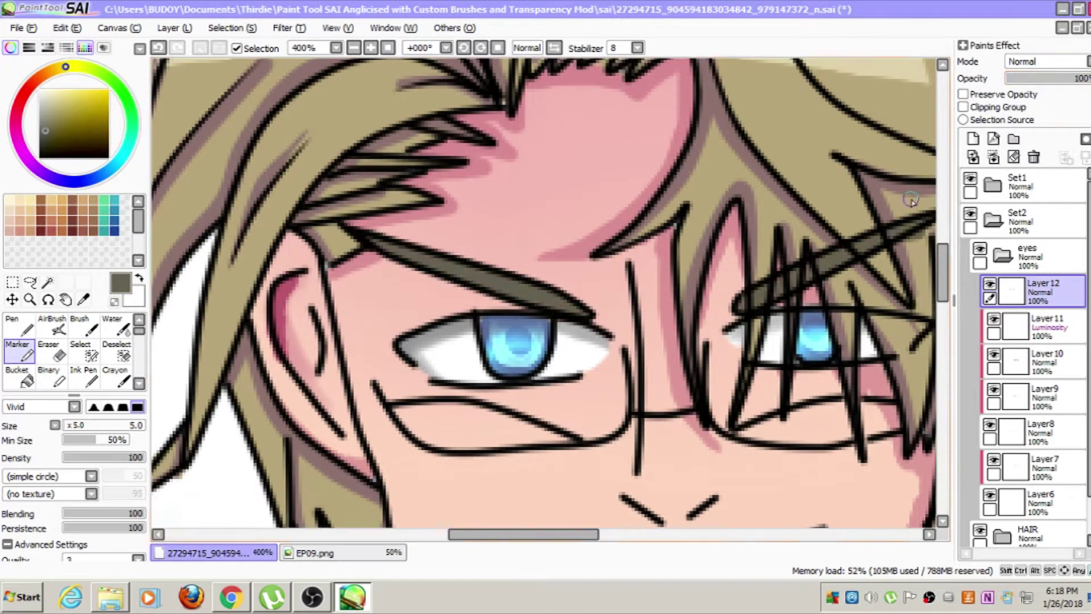
{"action": "scroll", "coordinate": [813, 284], "scroll_direction": "up", "scroll_amount": 1}
{"action": "left_click", "coordinate": [51, 351]}
{"action": "scroll", "coordinate": [756, 264], "scroll_direction": "down", "scroll_amount": 8}
{"action": "scroll", "coordinate": [747, 265], "scroll_direction": "up", "scroll_amount": 3}
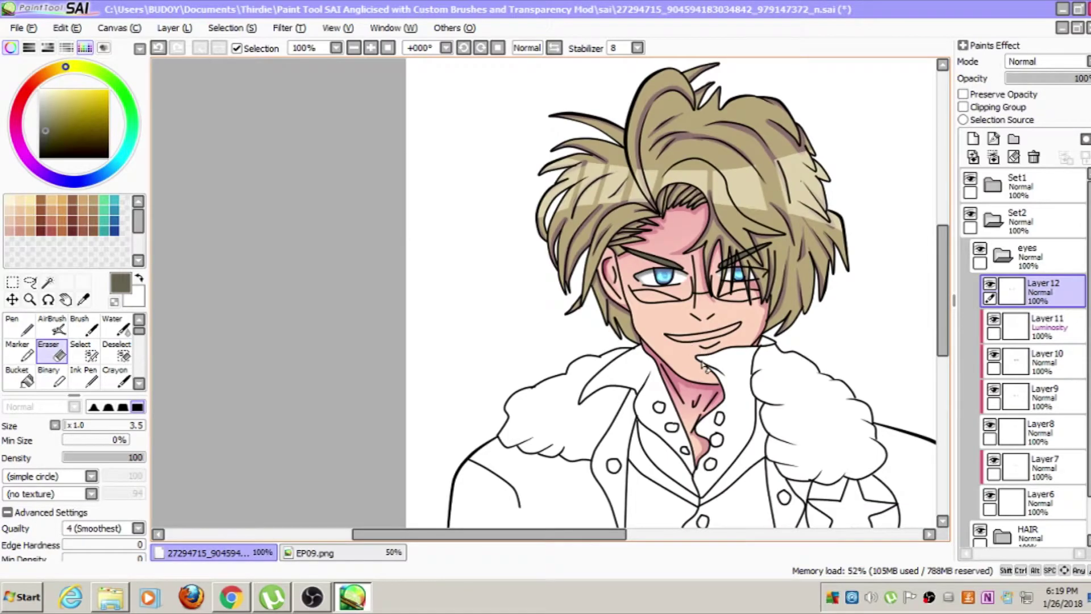
Collapse the eyes folder and add a layer folder named glasses inside Set2
{"action": "scroll", "coordinate": [705, 364], "scroll_direction": "up", "scroll_amount": 3}
{"action": "left_click", "coordinate": [1003, 256]}
{"action": "scroll", "coordinate": [617, 329], "scroll_direction": "down", "scroll_amount": 1}
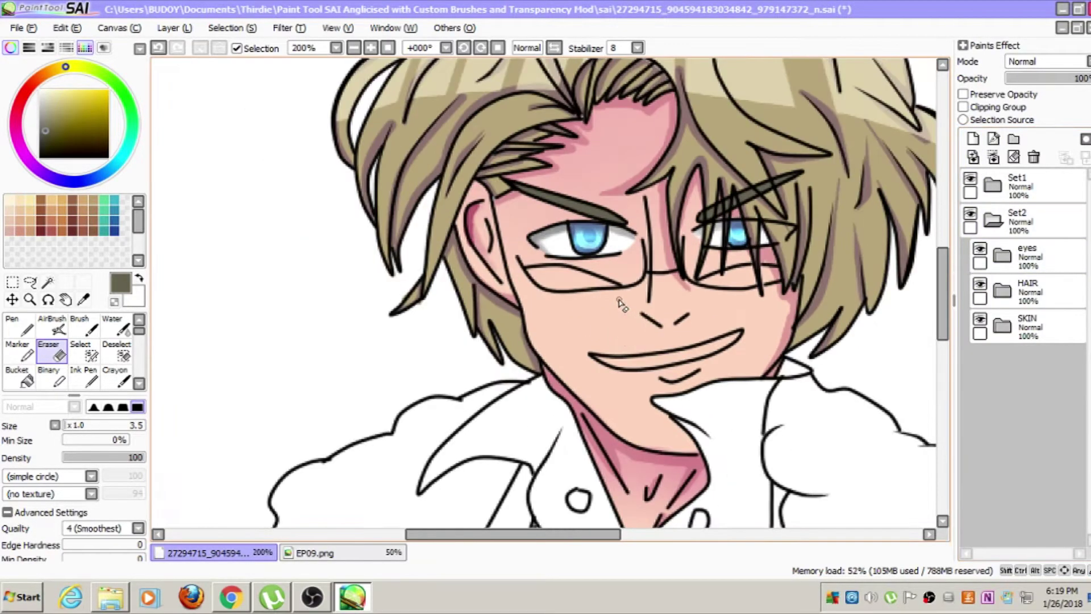
{"action": "scroll", "coordinate": [619, 305], "scroll_direction": "up", "scroll_amount": 1}
{"action": "left_click", "coordinate": [1025, 254]}
{"action": "left_click", "coordinate": [993, 221]}
{"action": "left_click", "coordinate": [994, 220]}
{"action": "left_click", "coordinate": [994, 221]}
{"action": "left_click", "coordinate": [993, 221]}
{"action": "left_click", "coordinate": [1023, 221]}
{"action": "left_click", "coordinate": [1014, 139]}
{"action": "left_click_drag", "start_coordinate": [1021, 222], "coordinate": [1036, 254]}
{"action": "double_click", "coordinate": [1026, 249]}
{"action": "type", "text": "glasses"}
{"action": "key", "text": "Return"}
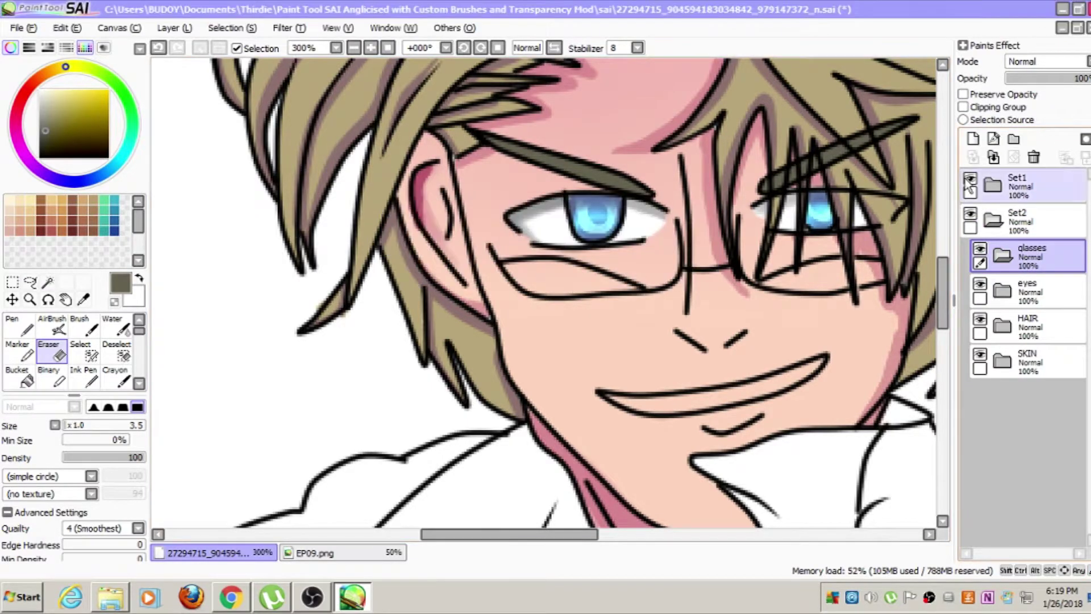
Paint the lower lens reflections white on a new layer in the glasses folder with the Marker at size 5, and set its opacity to 48%
{"action": "left_click", "coordinate": [973, 138]}
{"action": "left_click", "coordinate": [43, 117]}
{"action": "left_click", "coordinate": [17, 353]}
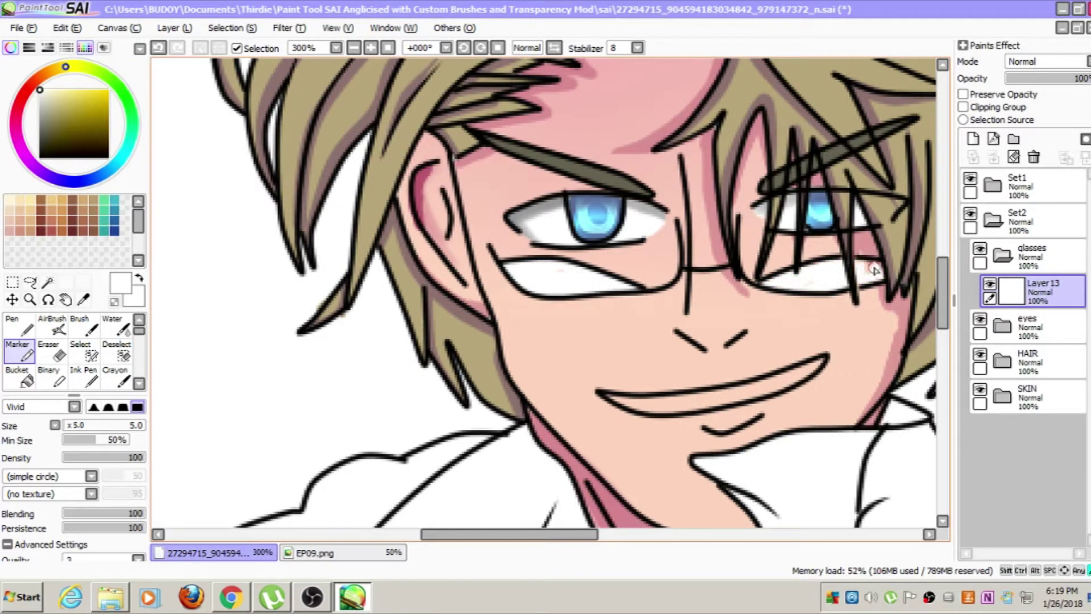
{"action": "left_click", "coordinate": [1044, 78]}
{"action": "left_click", "coordinate": [973, 139]}
{"action": "left_click", "coordinate": [963, 107]}
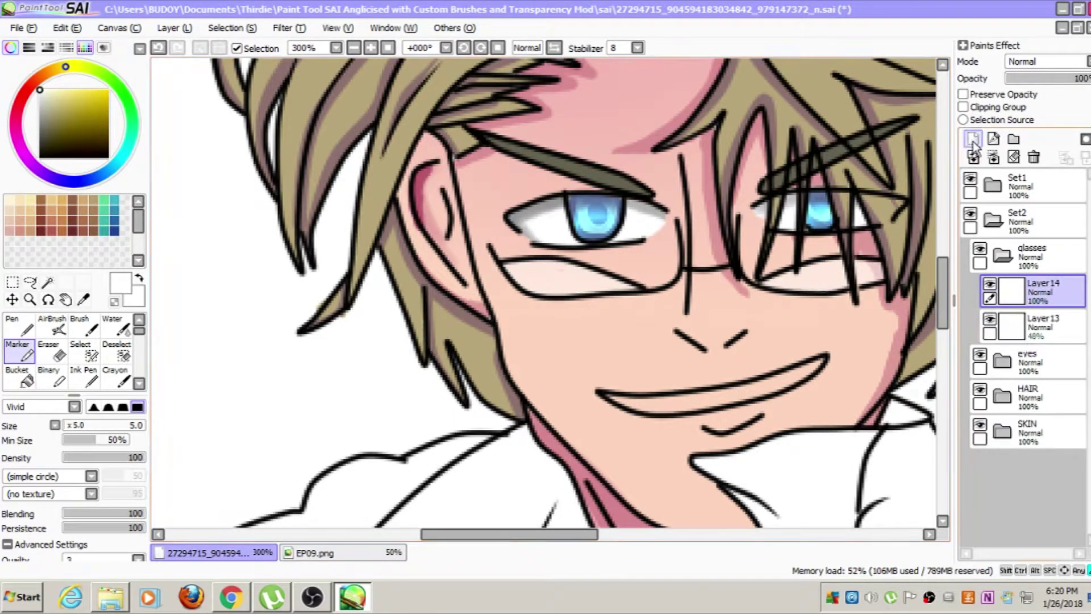
{"action": "scroll", "coordinate": [599, 285], "scroll_direction": "down", "scroll_amount": 4}
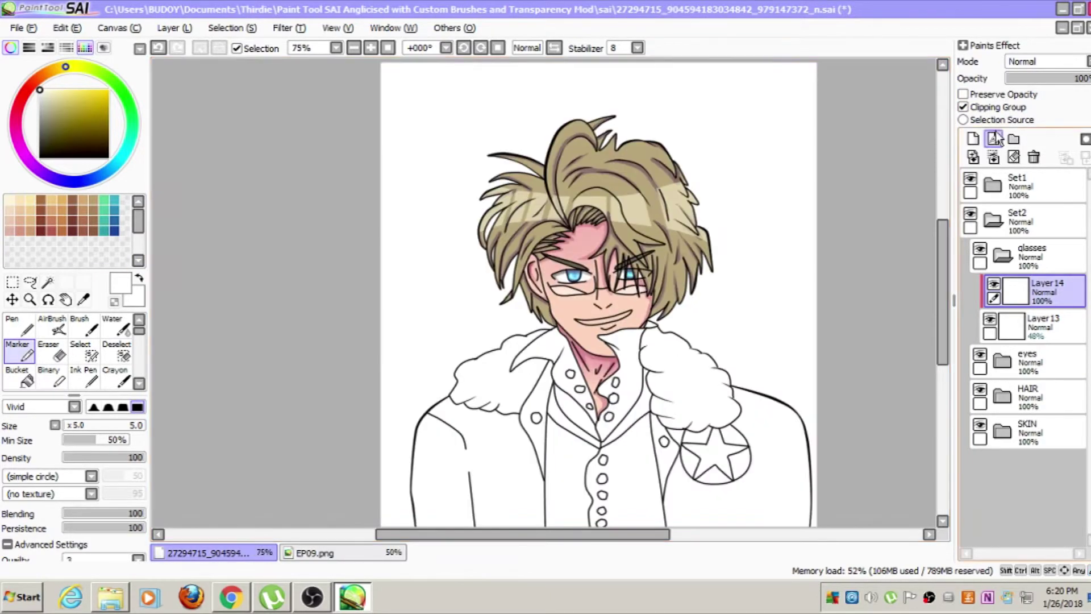
{"action": "left_click", "coordinate": [1034, 158]}
{"action": "left_click", "coordinate": [973, 138]}
Collapse the glasses folder and add a layer folder named mouth inside Set2
{"action": "left_click", "coordinate": [1002, 256]}
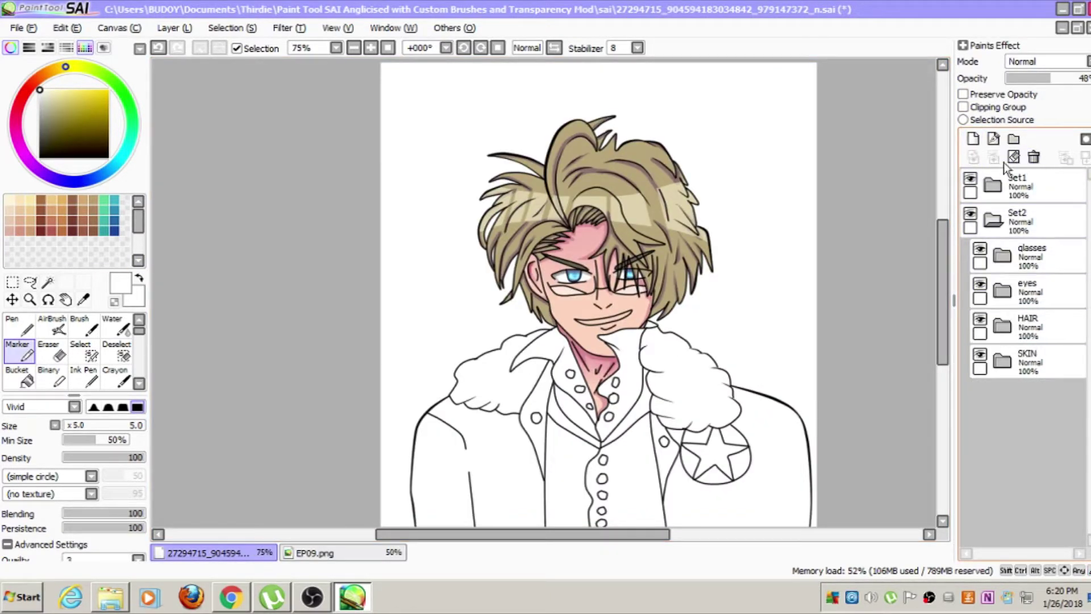
{"action": "left_click", "coordinate": [1014, 139]}
{"action": "double_click", "coordinate": [1027, 256]}
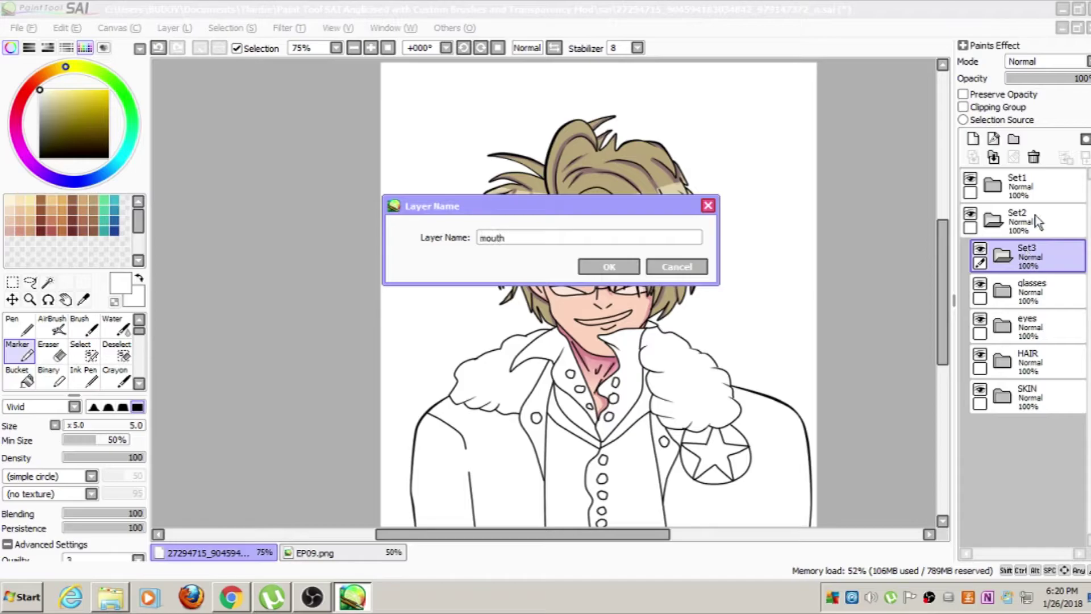
{"action": "key", "text": "Return"}
Paint the teeth on a new layer in the mouth folder and draw the line between them with the Curve tool
{"action": "scroll", "coordinate": [337, 290], "scroll_direction": "up", "scroll_amount": 5}
{"action": "left_click", "coordinate": [973, 139]}
{"action": "mouse_move", "coordinate": [339, 310]}
{"action": "left_mouse_down"}
{"action": "mouse_move", "coordinate": [399, 321]}
{"action": "mouse_move", "coordinate": [560, 284]}
{"action": "left_mouse_up"}
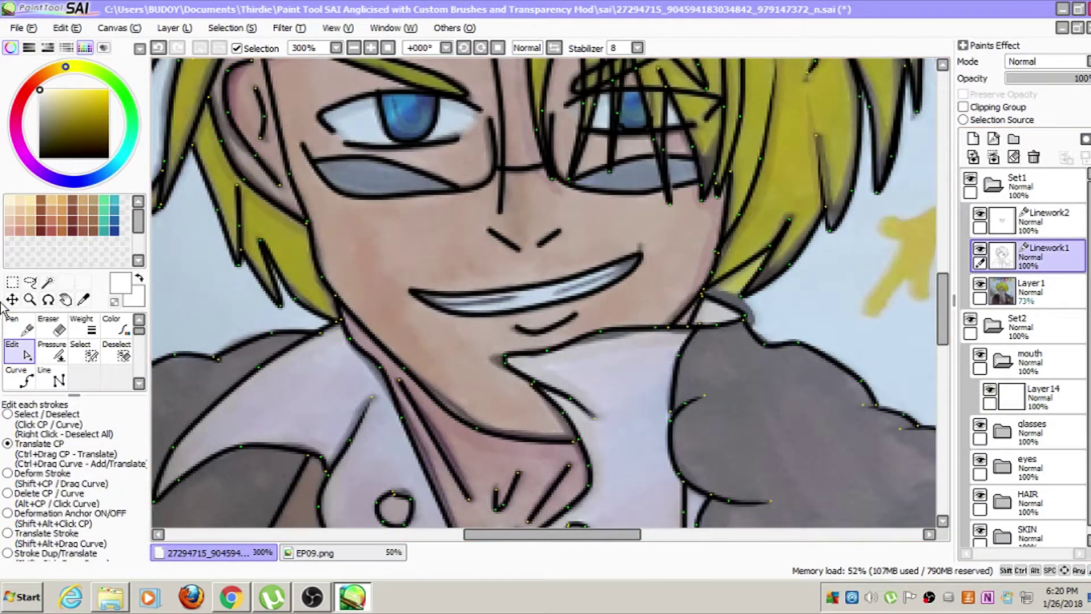
{"action": "left_click", "coordinate": [19, 378]}
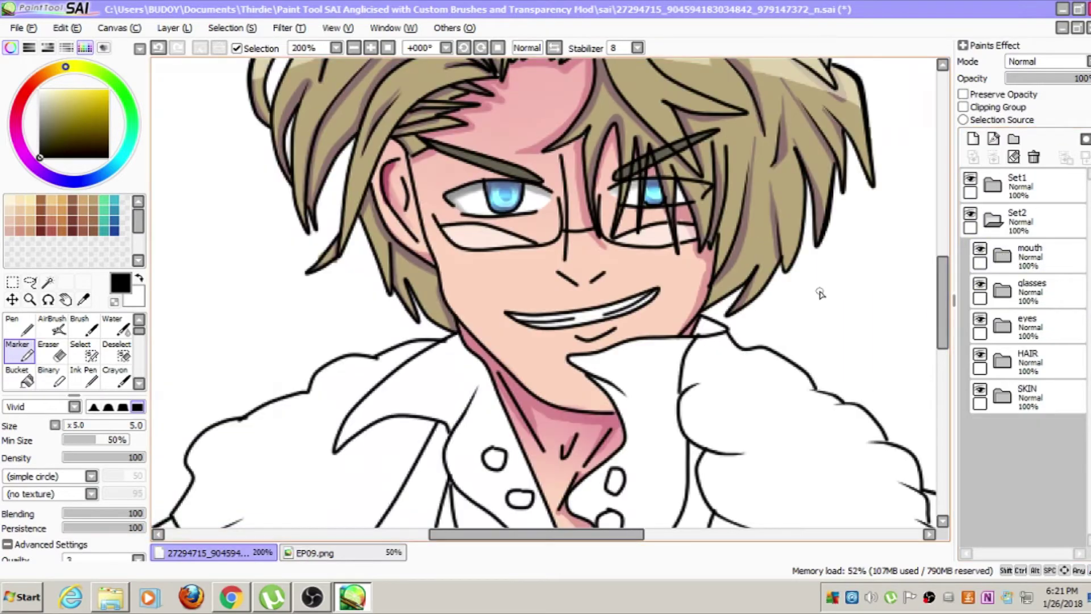
Pick the dark colour of the jacket's fur collar from EP09.png and return to the portrait
{"action": "scroll", "coordinate": [821, 293], "scroll_direction": "down", "scroll_amount": 2}
{"action": "scroll", "coordinate": [895, 351], "scroll_direction": "down", "scroll_amount": 2}
{"action": "scroll", "coordinate": [901, 352], "scroll_direction": "up", "scroll_amount": 2}
{"action": "scroll", "coordinate": [750, 392], "scroll_direction": "down", "scroll_amount": 1}
{"action": "scroll", "coordinate": [767, 466], "scroll_direction": "up", "scroll_amount": 1}
{"action": "left_click", "coordinate": [341, 552]}
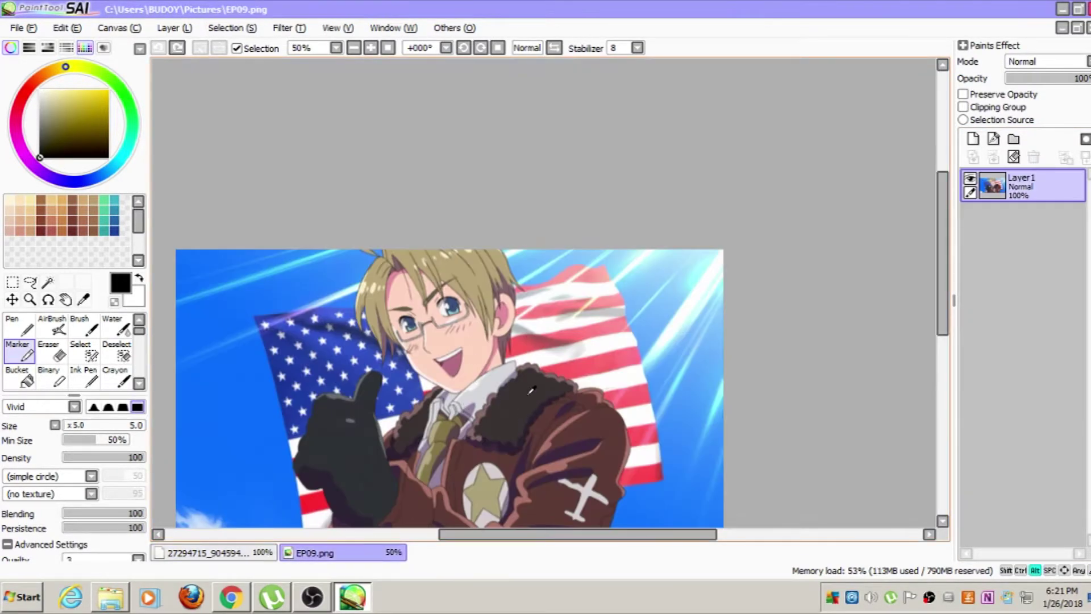
{"action": "left_click", "coordinate": [525, 396], "text": "alt"}
{"action": "left_click", "coordinate": [214, 552]}
{"action": "left_click_drag", "start_coordinate": [754, 307], "coordinate": [742, 306]}
Collapse the mouth folder, add a layer folder named IDK WUT TO CALL THIS inside Set2, and create a new layer in it
{"action": "left_click", "coordinate": [1002, 256]}
{"action": "left_click", "coordinate": [1021, 229]}
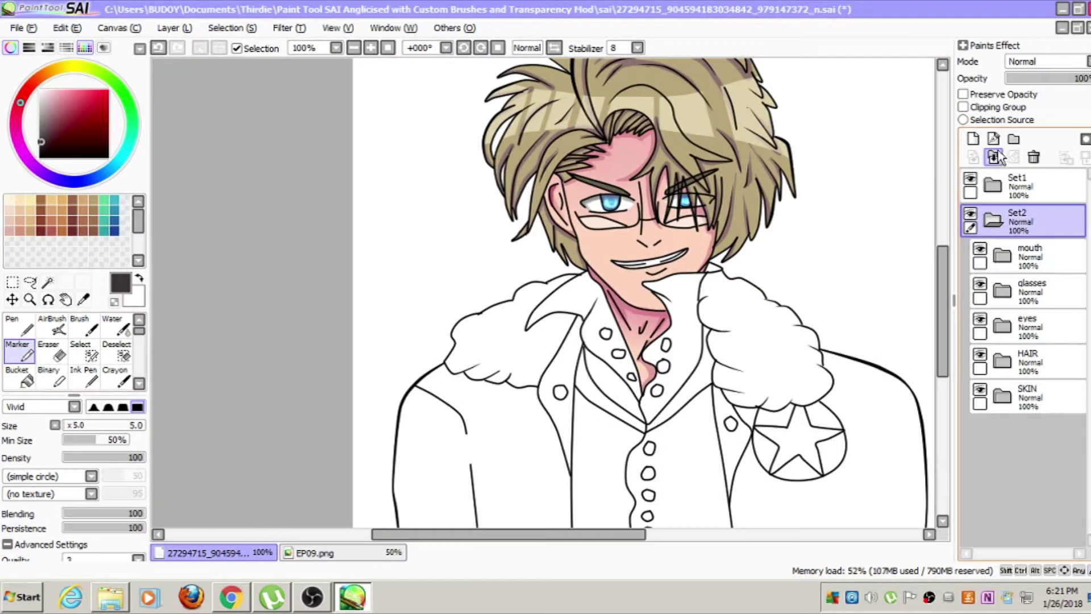
{"action": "left_click", "coordinate": [1014, 140]}
{"action": "double_click", "coordinate": [1032, 253]}
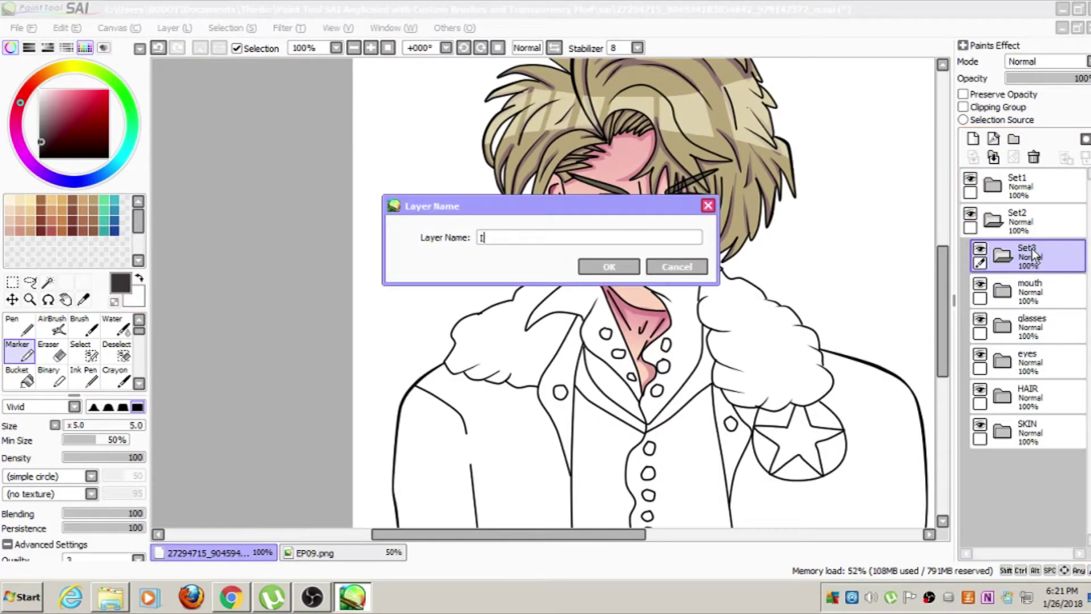
{"action": "type", "text": "IDK WUT TO CALL THIS"}
{"action": "left_click", "coordinate": [606, 272]}
{"action": "left_click", "coordinate": [973, 139]}
{"action": "left_click_drag", "start_coordinate": [494, 333], "coordinate": [488, 335]}
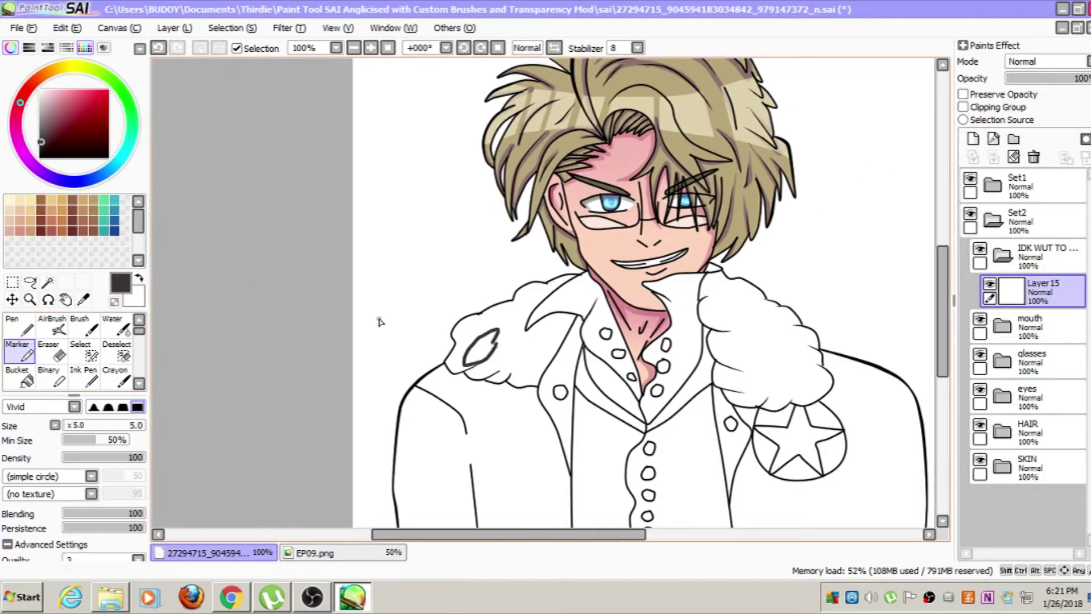
{"action": "key", "text": "ctrl+z"}
{"action": "key", "text": "ctrl+z"}
Select both halves of the jacket's fur collar from the line art in Set1 with the Magic Wand and touch up the selection with the Selection Pen
{"action": "left_click", "coordinate": [48, 283]}
{"action": "left_click", "coordinate": [495, 336]}
{"action": "left_click", "coordinate": [722, 326]}
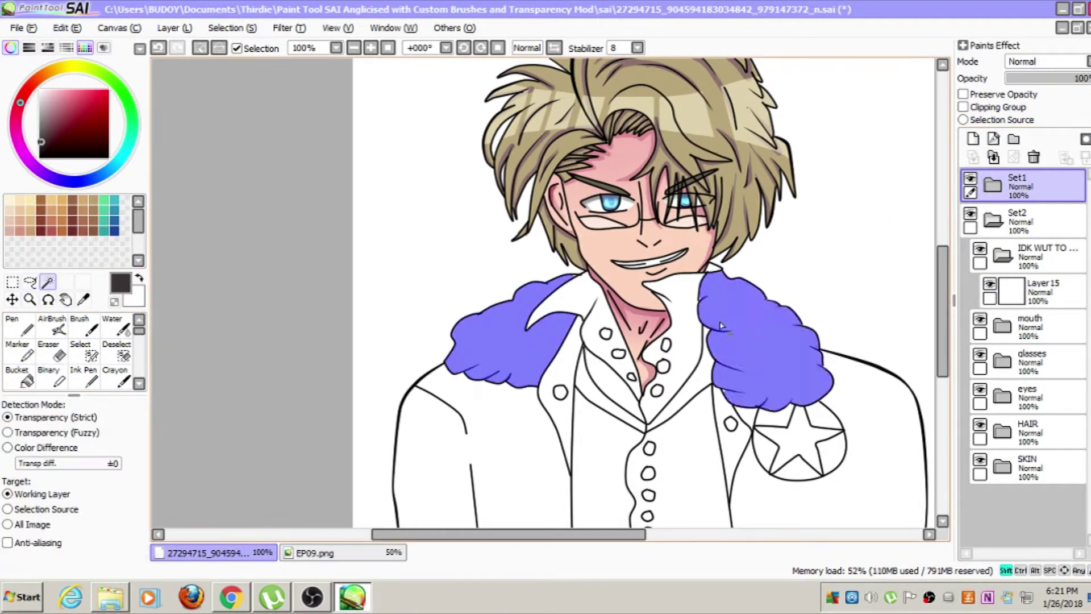
{"action": "scroll", "coordinate": [722, 326], "scroll_direction": "up", "scroll_amount": 2}
{"action": "left_click", "coordinate": [80, 349]}
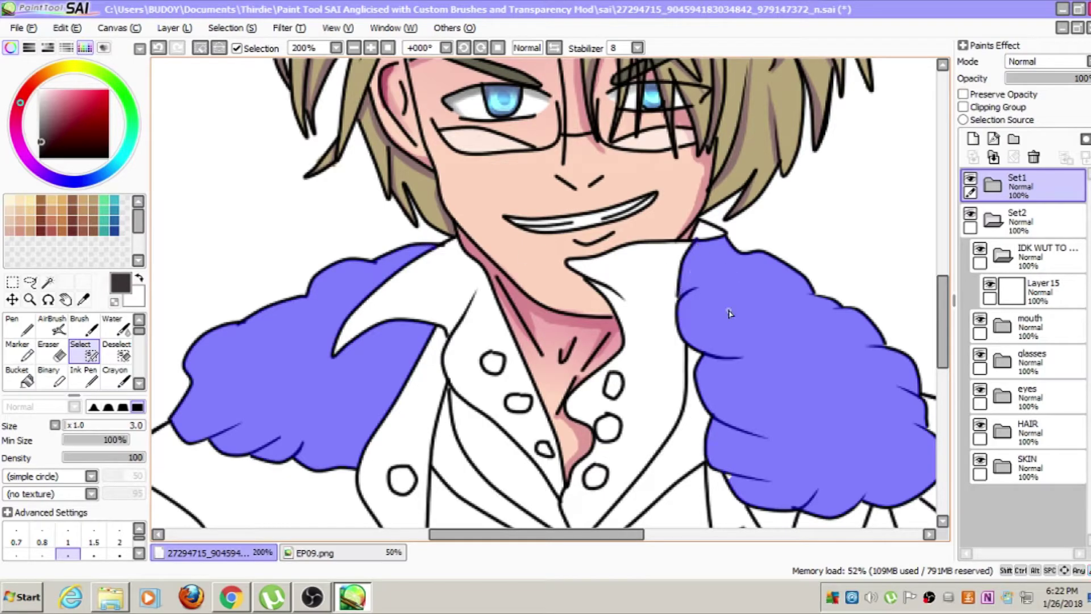
{"action": "left_click", "coordinate": [335, 553]}
{"action": "left_click", "coordinate": [239, 556]}
{"action": "left_click_drag", "start_coordinate": [903, 474], "coordinate": [737, 437]}
{"action": "scroll", "coordinate": [717, 417], "scroll_direction": "down", "scroll_amount": 2}
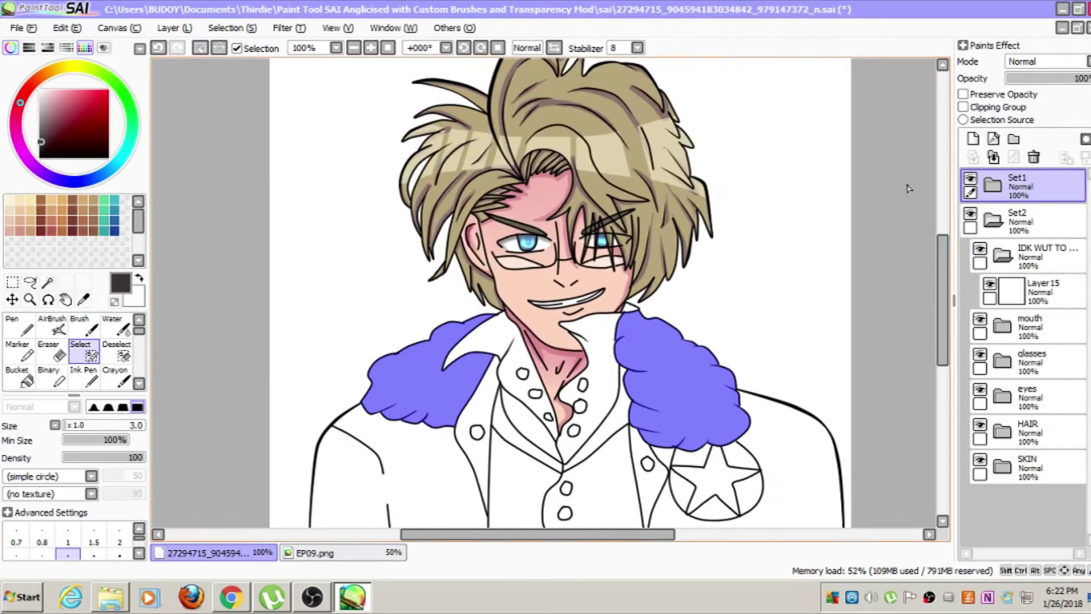
Fill the selected fur collar with the dark colour on Layer15 using the Marker at size 30, and deselect
{"action": "left_click", "coordinate": [1040, 291]}
{"action": "left_click", "coordinate": [20, 351]}
{"action": "left_click_drag", "start_coordinate": [393, 392], "coordinate": [471, 335]}
{"action": "left_click", "coordinate": [121, 425]}
{"action": "left_click_drag", "start_coordinate": [432, 370], "coordinate": [688, 381]}
{"action": "left_click", "coordinate": [68, 425]}
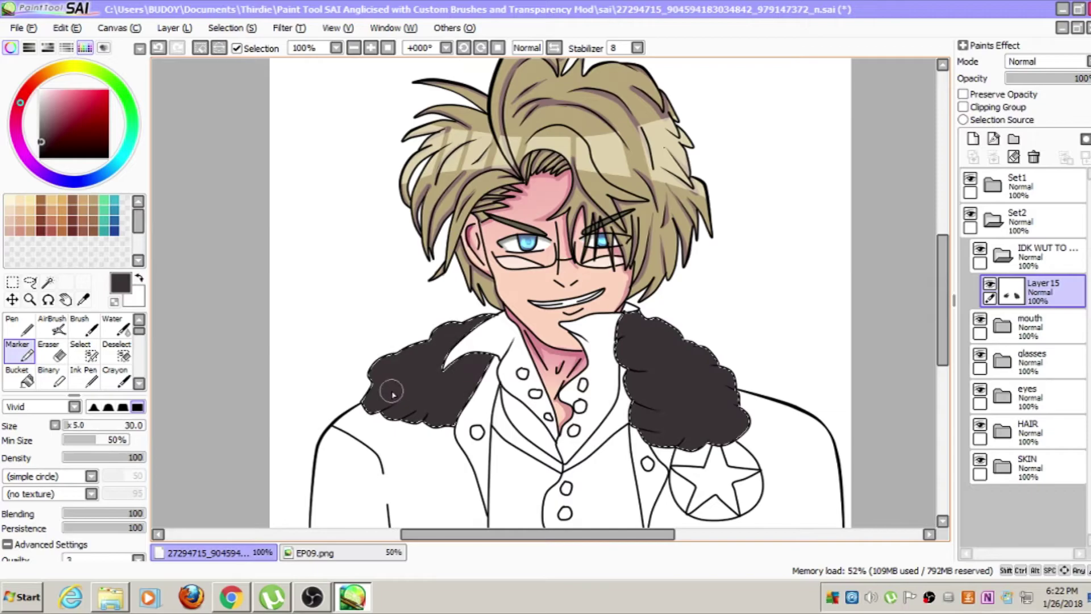
{"action": "key", "text": "ctrl+d"}
Compare the fur collar with EP09.png, pick its dark purple shadow colour there, and return to the portrait
{"action": "scroll", "coordinate": [761, 353], "scroll_direction": "up", "scroll_amount": 1}
{"action": "left_click", "coordinate": [335, 553]}
{"action": "left_click", "coordinate": [239, 555]}
{"action": "scroll", "coordinate": [403, 516], "scroll_direction": "up", "scroll_amount": 1}
{"action": "left_click_drag", "start_coordinate": [404, 516], "coordinate": [344, 447]}
{"action": "left_click", "coordinate": [315, 552]}
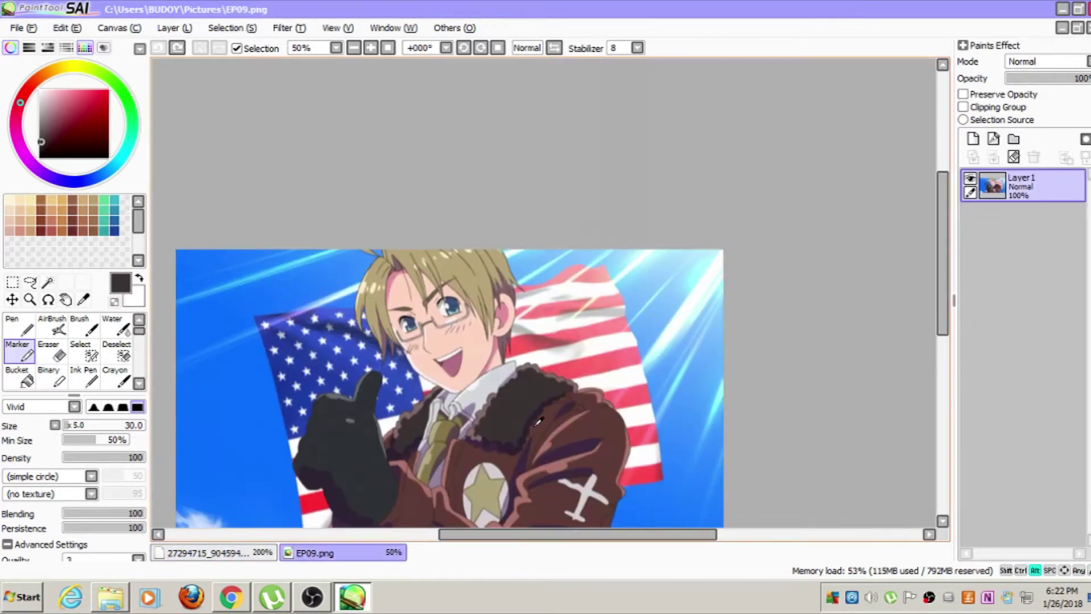
{"action": "left_click", "coordinate": [216, 553]}
Add a layer clipped to the fur base and shade the lower folds of the fur on the star-badge side in dark purple with the Marker
{"action": "mouse_move", "coordinate": [519, 271]}
{"action": "left_mouse_down"}
{"action": "mouse_move", "coordinate": [572, 380]}
{"action": "mouse_move", "coordinate": [631, 410]}
{"action": "left_mouse_up"}
{"action": "key", "text": "ctrl+z"}
{"action": "left_click", "coordinate": [973, 138]}
{"action": "left_click", "coordinate": [962, 107]}
{"action": "key", "text": "ctrl+z"}
{"action": "mouse_move", "coordinate": [687, 432]}
{"action": "left_mouse_down"}
{"action": "mouse_move", "coordinate": [618, 421]}
{"action": "mouse_move", "coordinate": [531, 337]}
{"action": "left_mouse_up"}
{"action": "key", "text": "ctrl+z"}
{"action": "mouse_move", "coordinate": [639, 429]}
{"action": "left_mouse_down"}
{"action": "mouse_move", "coordinate": [584, 429]}
{"action": "mouse_move", "coordinate": [568, 389]}
{"action": "mouse_move", "coordinate": [506, 341]}
{"action": "left_mouse_up"}
{"action": "scroll", "coordinate": [574, 365], "scroll_direction": "up", "scroll_amount": 1}
{"action": "scroll", "coordinate": [567, 371], "scroll_direction": "up", "scroll_amount": 1}
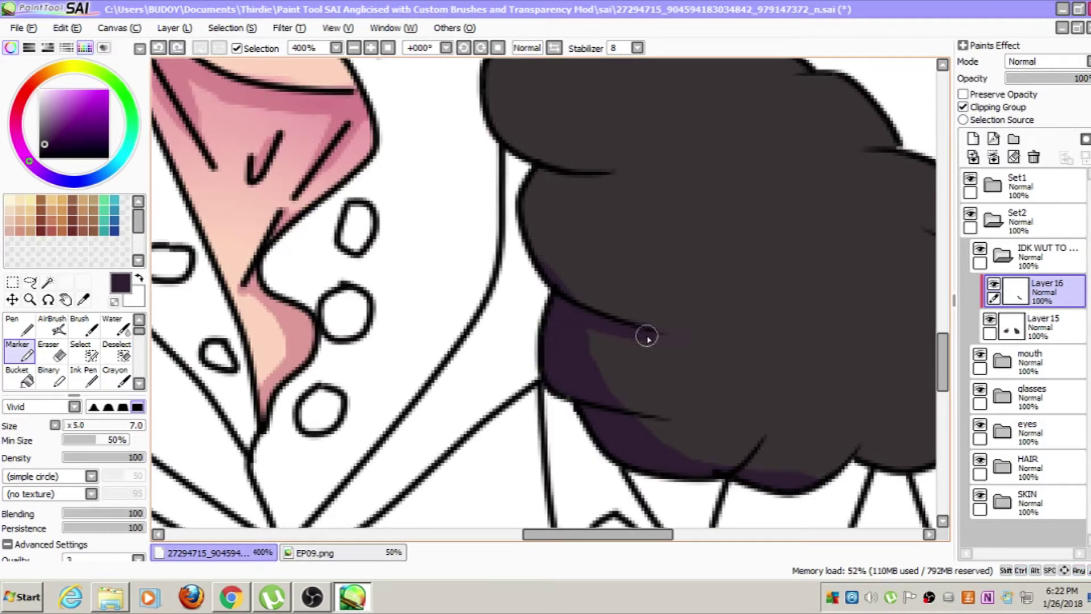
Shade the other half of the fur collar beside the lapel with the Marker at size 9, and set the shadow layer's opacity to 59%
{"action": "scroll", "coordinate": [758, 400], "scroll_direction": "down", "scroll_amount": 1}
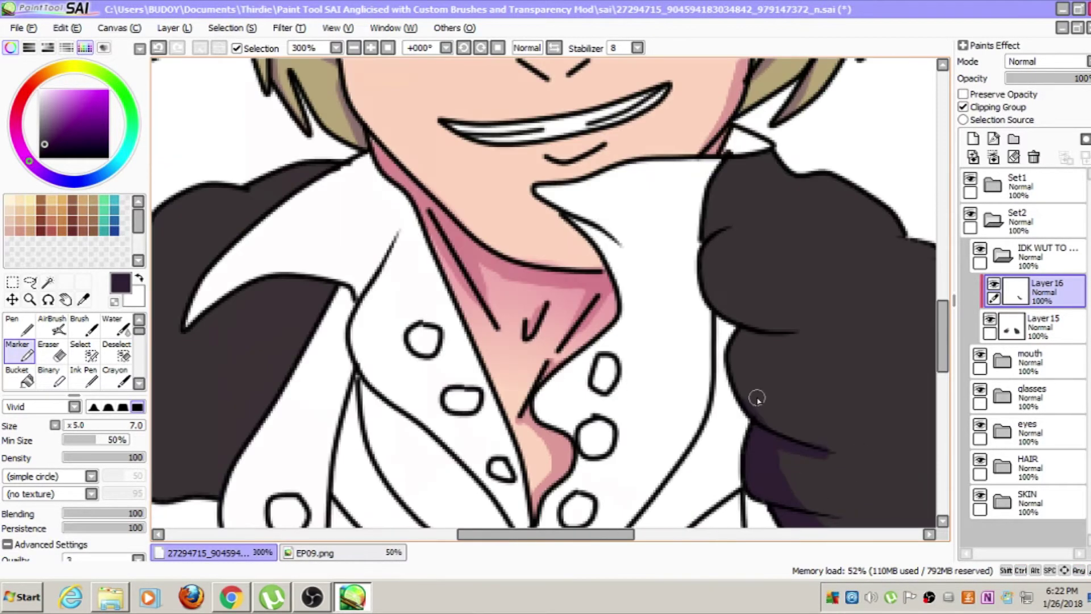
{"action": "scroll", "coordinate": [718, 307], "scroll_direction": "down", "scroll_amount": 1}
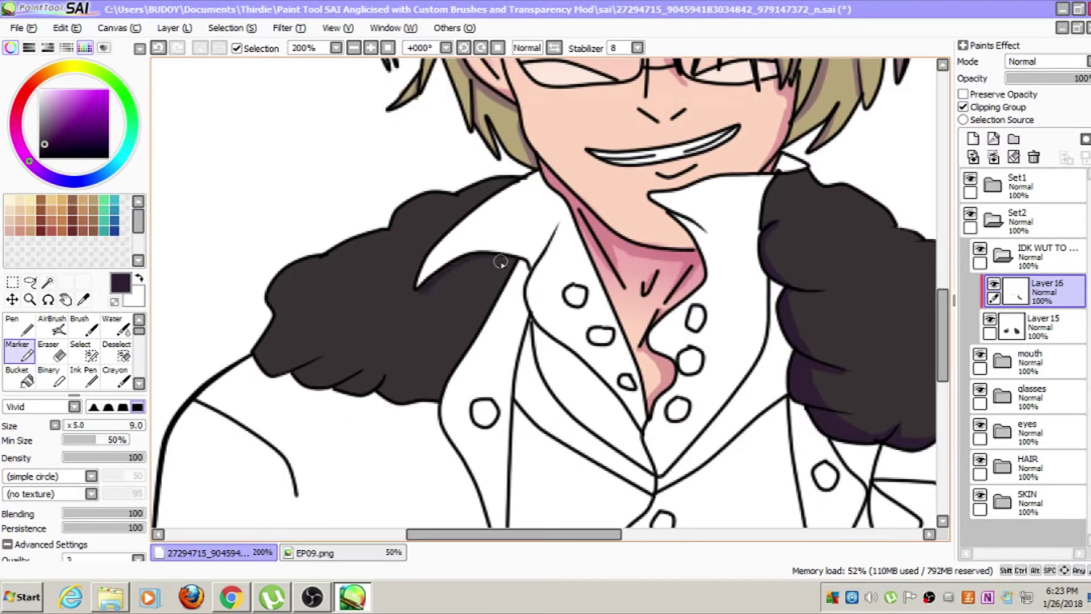
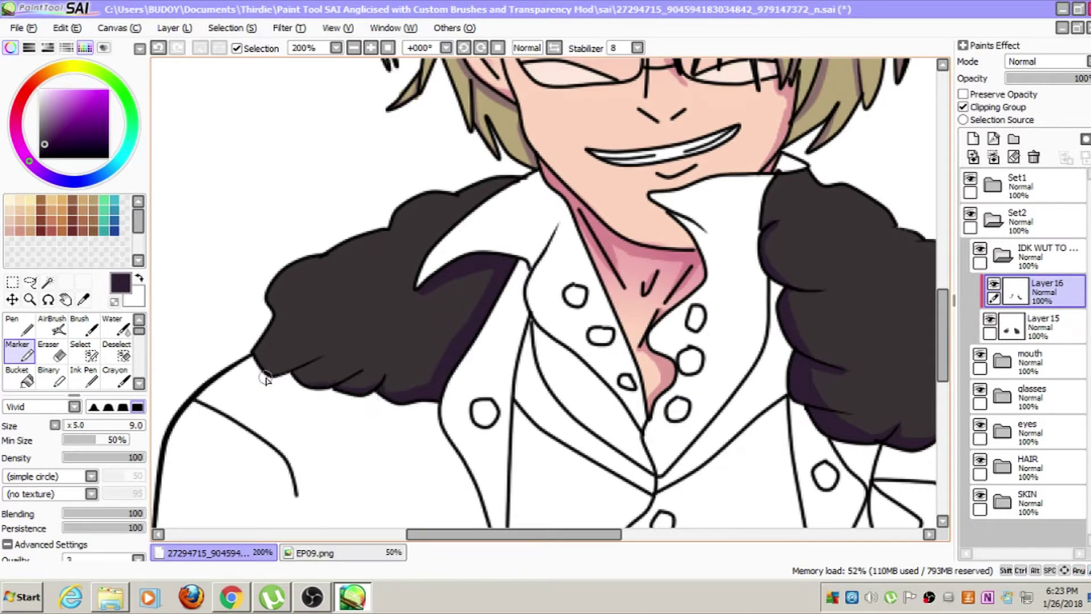
{"action": "scroll", "coordinate": [365, 394], "scroll_direction": "down", "scroll_amount": 2}
{"action": "scroll", "coordinate": [370, 391], "scroll_direction": "up", "scroll_amount": 2}
{"action": "left_click_drag", "start_coordinate": [425, 331], "coordinate": [407, 340]}
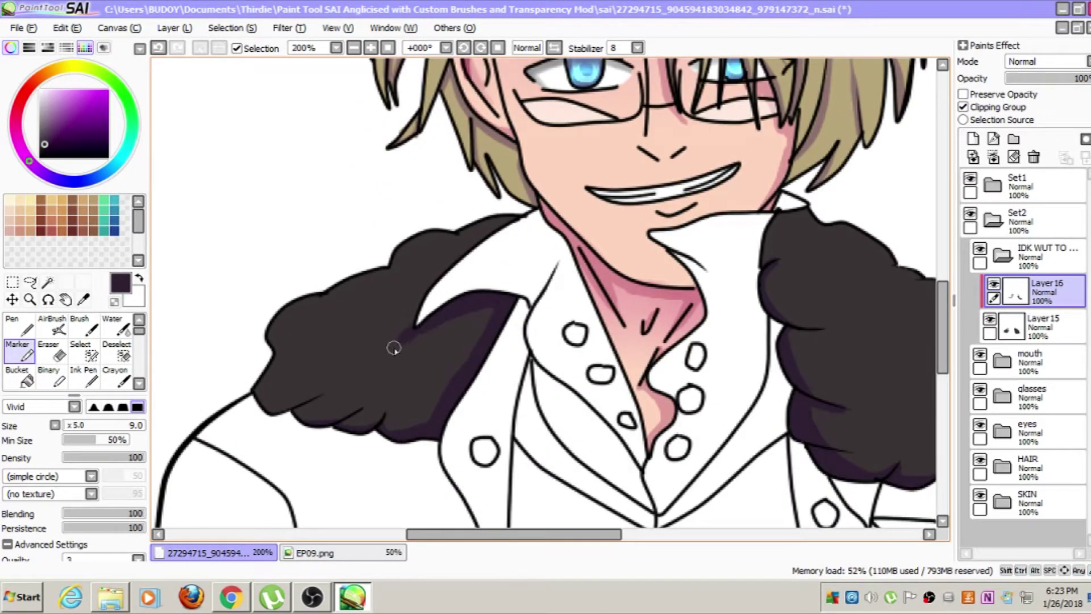
{"action": "scroll", "coordinate": [434, 340], "scroll_direction": "down", "scroll_amount": 1}
On a new clipped layer, highlight the outer fur edge on the star-badge side with the greyish brown picked from EP09.png
{"action": "left_click", "coordinate": [973, 139]}
{"action": "left_click", "coordinate": [963, 108]}
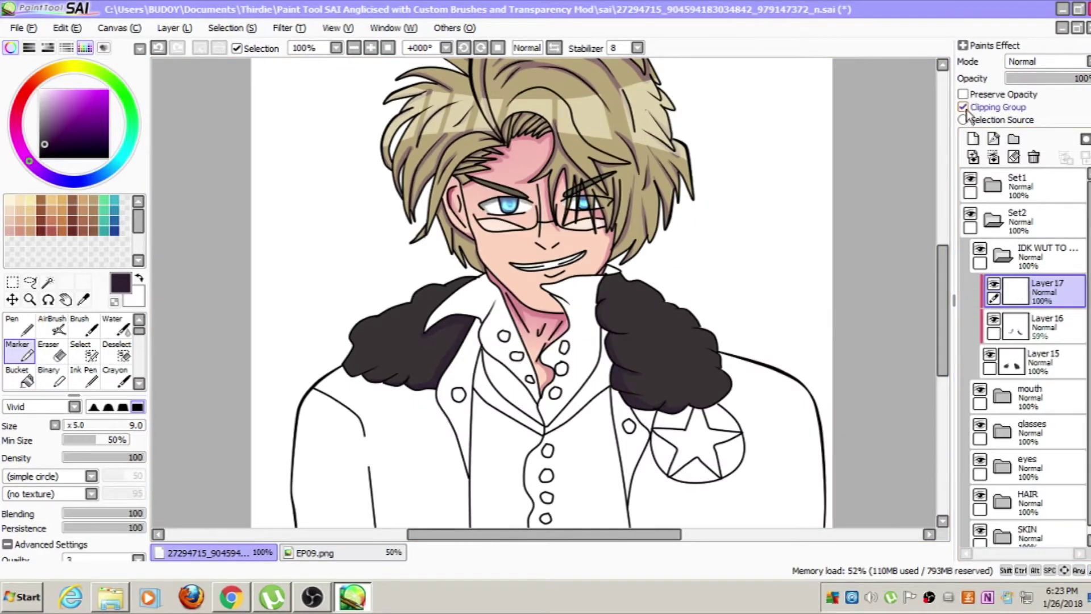
{"action": "left_click", "coordinate": [384, 552]}
{"action": "left_click", "coordinate": [239, 554]}
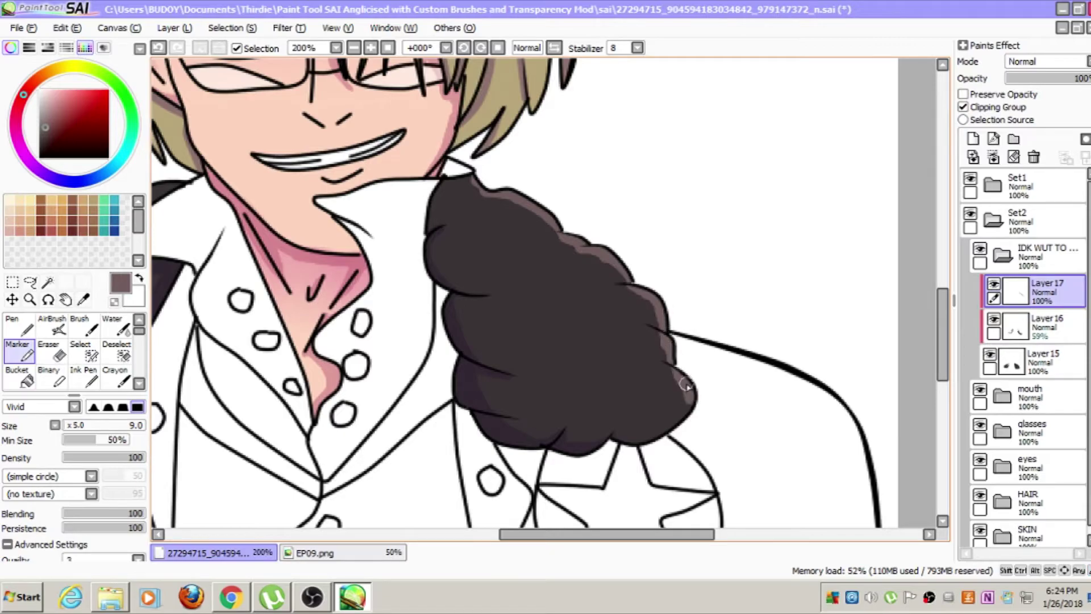
{"action": "scroll", "coordinate": [531, 209], "scroll_direction": "down", "scroll_amount": 3}
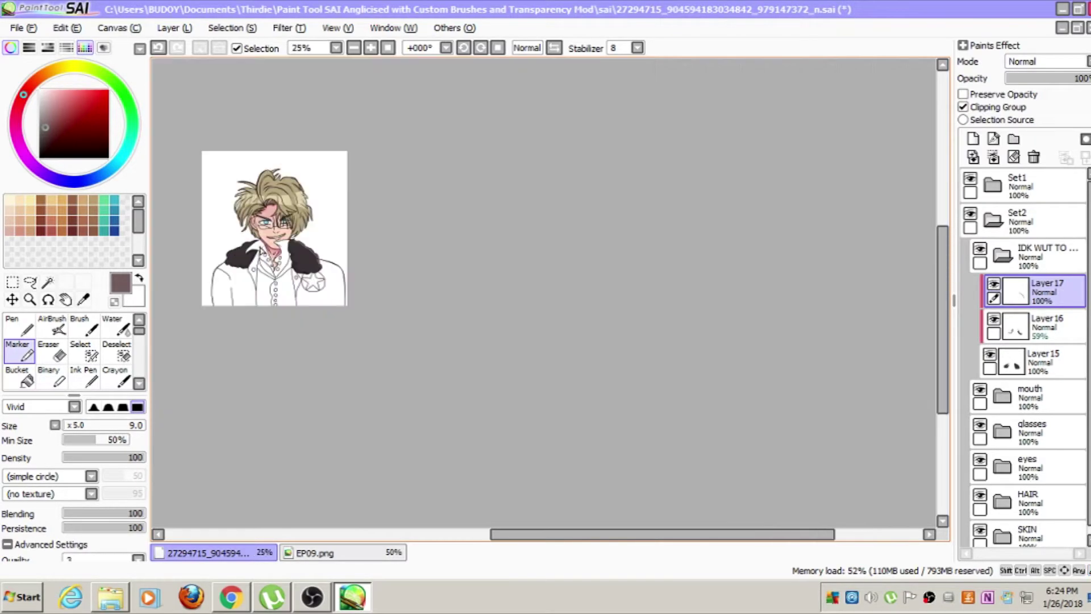
Highlight the outer edge of the other fur half in the same greyish brown, and collapse the fur folder
{"action": "scroll", "coordinate": [246, 363], "scroll_direction": "up", "scroll_amount": 3}
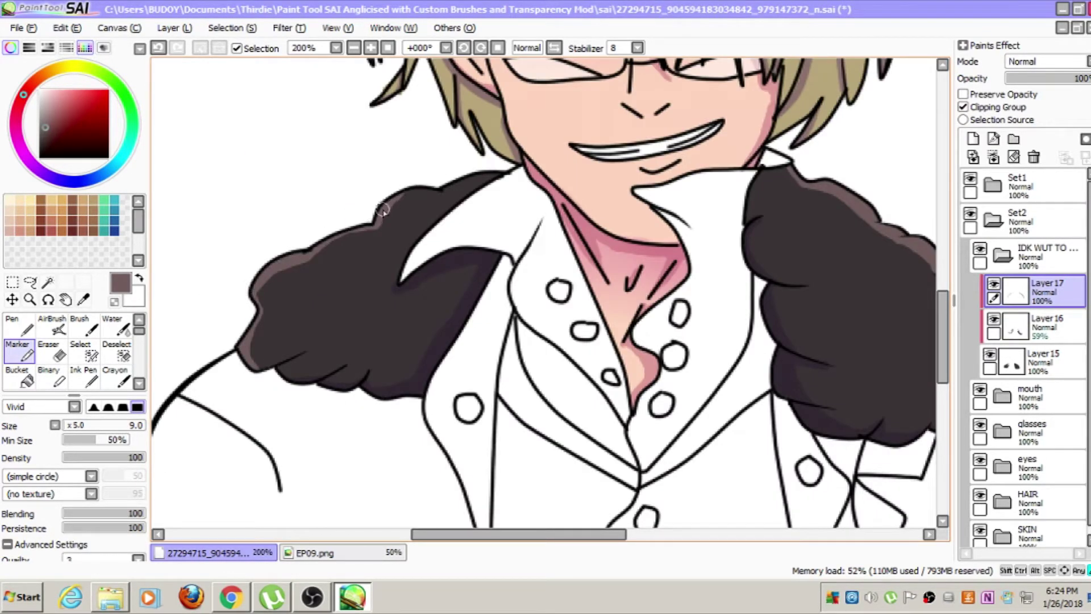
{"action": "scroll", "coordinate": [519, 242], "scroll_direction": "down", "scroll_amount": 1}
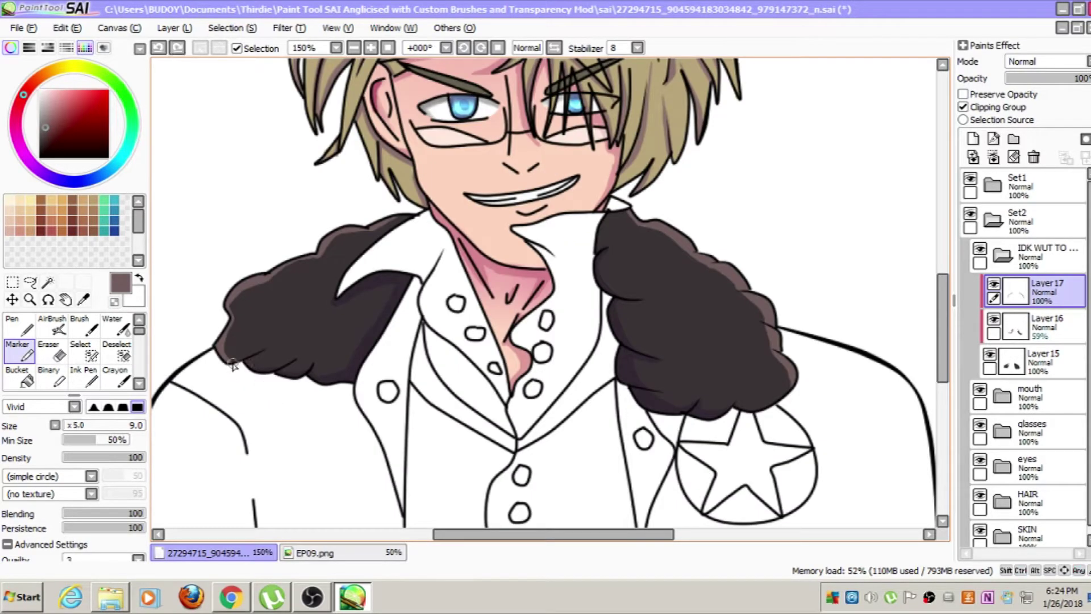
{"action": "left_click_drag", "start_coordinate": [232, 363], "coordinate": [235, 365]}
{"action": "scroll", "coordinate": [279, 412], "scroll_direction": "down", "scroll_amount": 3}
{"action": "scroll", "coordinate": [278, 413], "scroll_direction": "up", "scroll_amount": 2}
{"action": "left_click", "coordinate": [1002, 255]}
Pick the light grey of the shirt collar from EP09.png and return to the portrait
{"action": "scroll", "coordinate": [571, 218], "scroll_direction": "down", "scroll_amount": 3}
{"action": "scroll", "coordinate": [564, 233], "scroll_direction": "up", "scroll_amount": 2}
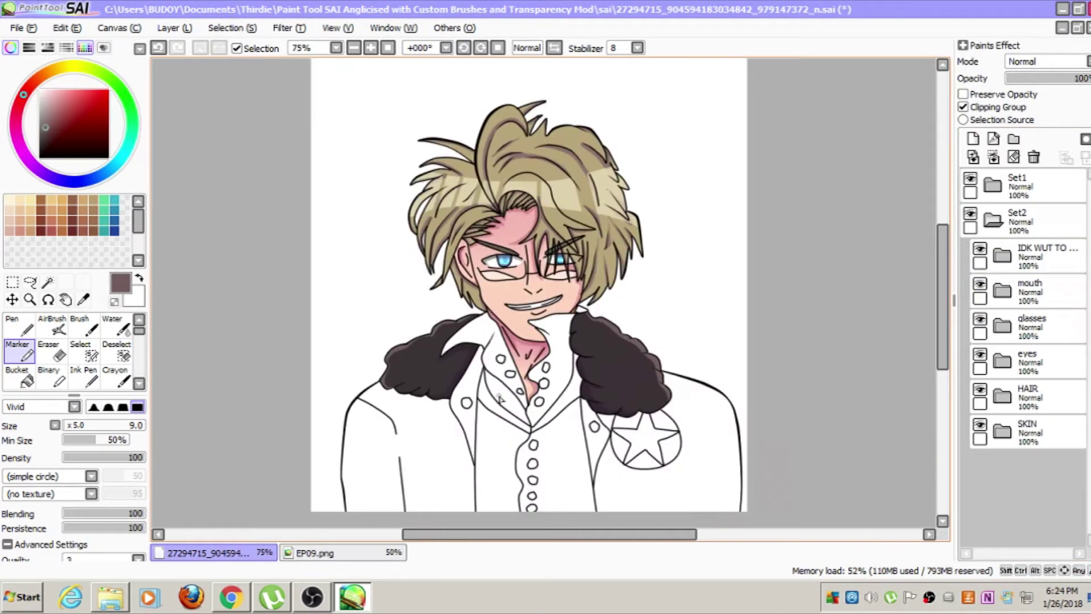
{"action": "scroll", "coordinate": [534, 398], "scroll_direction": "up", "scroll_amount": 2}
{"action": "left_click", "coordinate": [334, 553]}
{"action": "scroll", "coordinate": [523, 375], "scroll_direction": "down", "scroll_amount": 1}
{"action": "scroll", "coordinate": [508, 391], "scroll_direction": "up", "scroll_amount": 1}
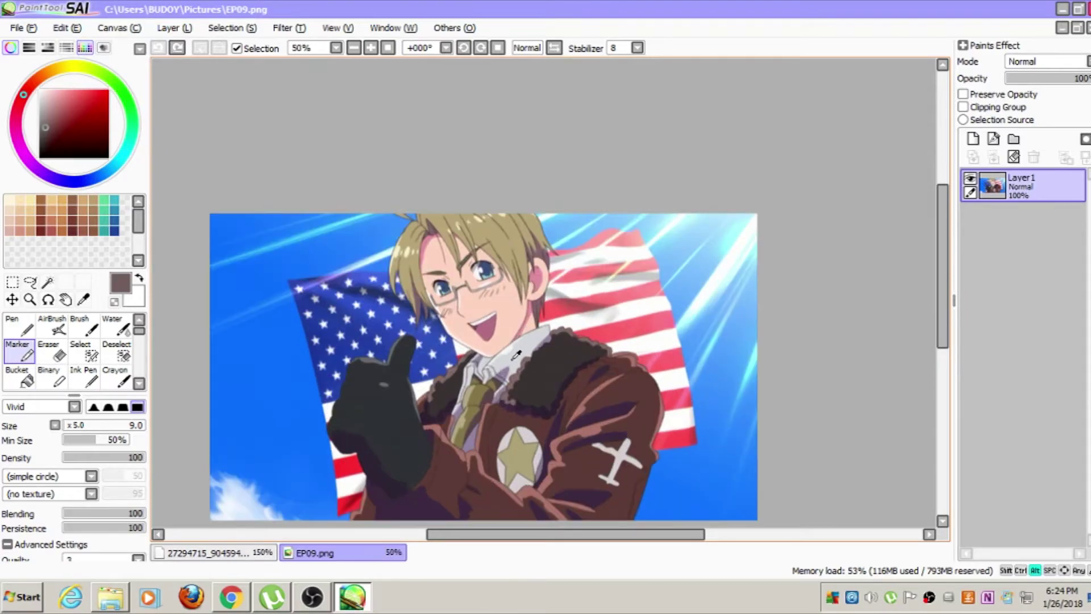
{"action": "left_click", "coordinate": [513, 360], "text": "alt"}
{"action": "left_click", "coordinate": [214, 553]}
Add a layer folder named I dont know inside Set2 and create a new layer in it
{"action": "left_click", "coordinate": [973, 139]}
{"action": "key", "text": "ctrl+z"}
{"action": "left_click", "coordinate": [1003, 255]}
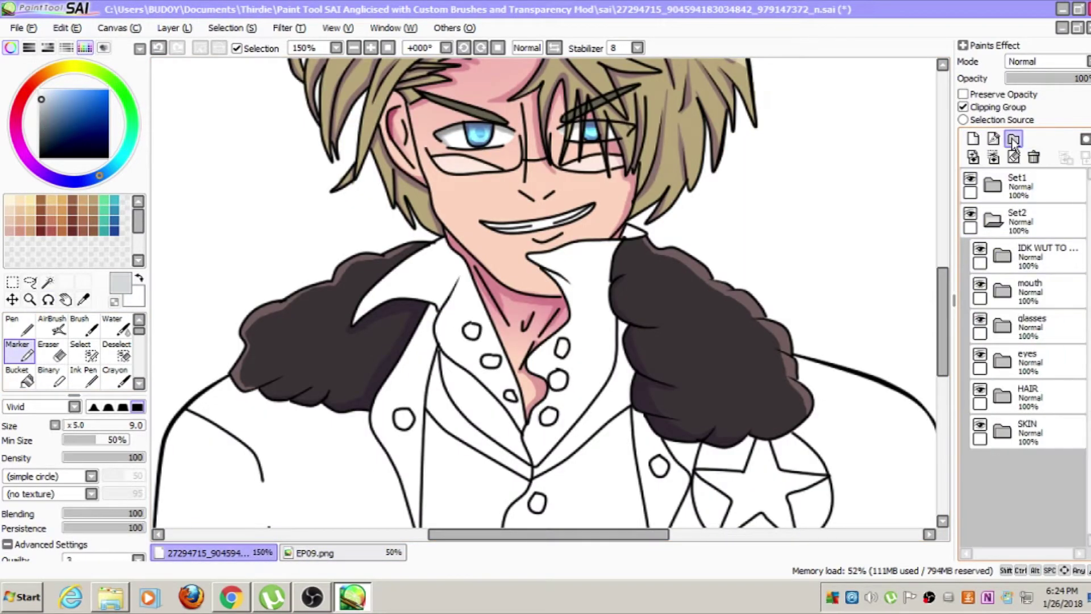
{"action": "left_click", "coordinate": [1014, 139]}
{"action": "double_click", "coordinate": [1027, 253]}
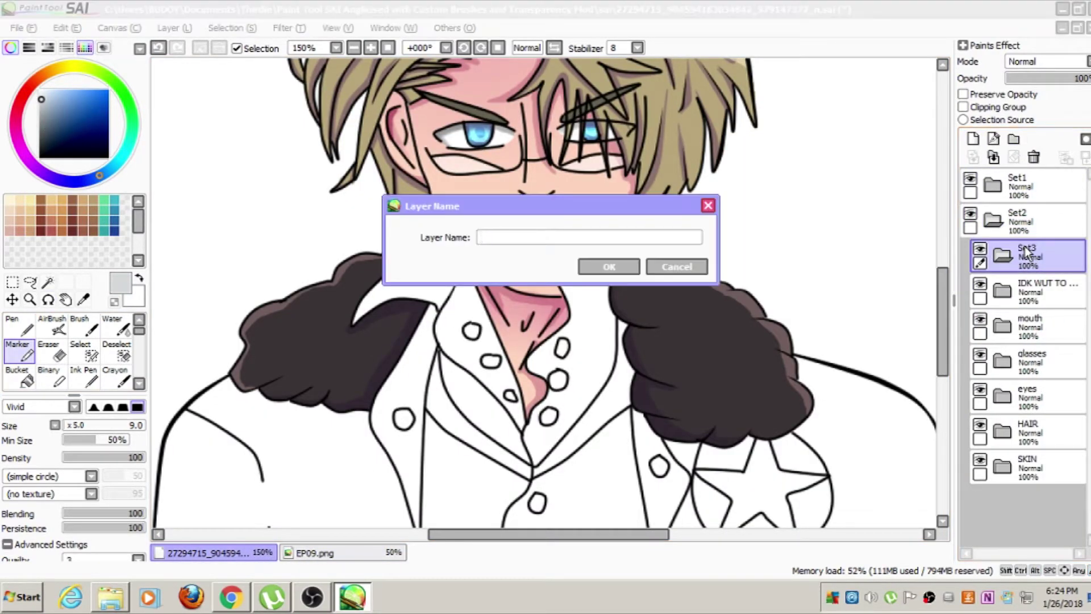
{"action": "left_click", "coordinate": [608, 267]}
{"action": "left_click", "coordinate": [973, 139]}
Select both halves of the shirt collar from the line art in Set1 with the Magic Wand, and compare them with EP09.png
{"action": "scroll", "coordinate": [588, 337], "scroll_direction": "down", "scroll_amount": 1}
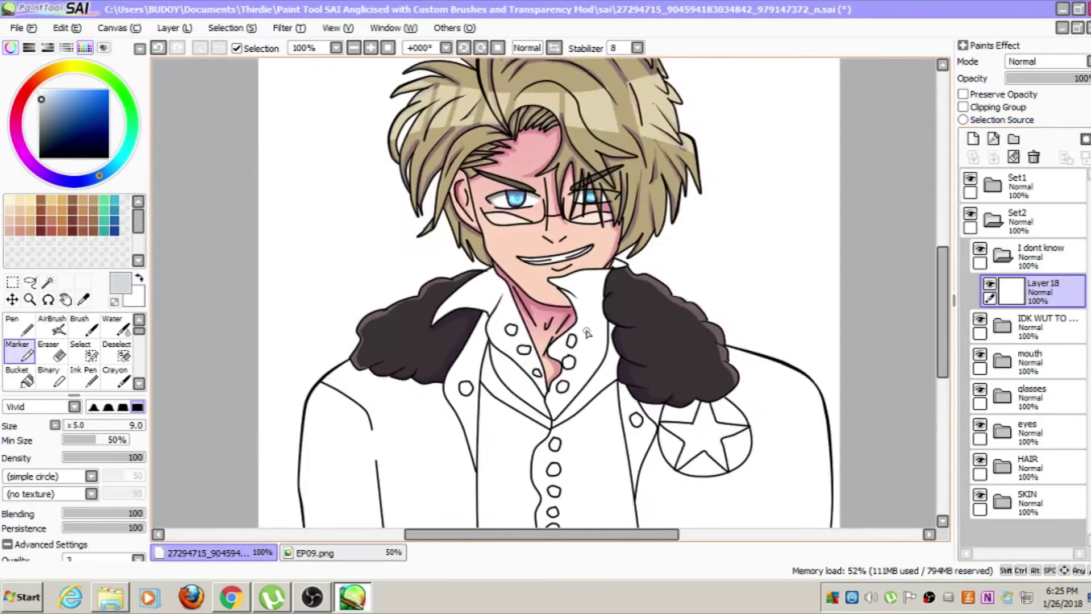
{"action": "scroll", "coordinate": [528, 359], "scroll_direction": "up", "scroll_amount": 2}
{"action": "left_click", "coordinate": [1013, 158]}
{"action": "left_click", "coordinate": [1023, 186]}
{"action": "left_click", "coordinate": [47, 282]}
{"action": "left_click", "coordinate": [490, 267]}
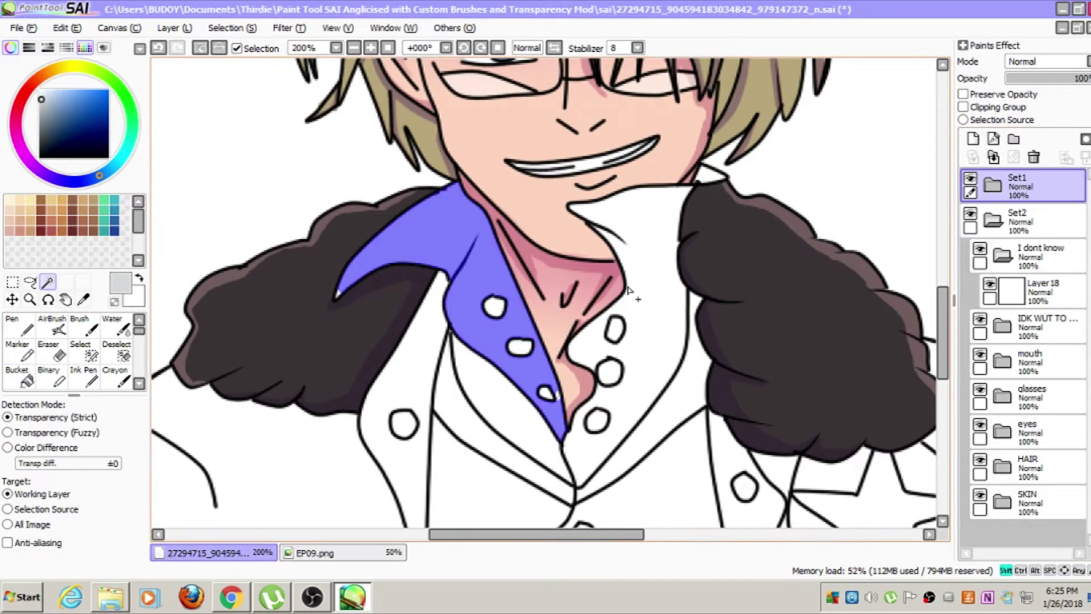
{"action": "left_click", "coordinate": [642, 302]}
{"action": "scroll", "coordinate": [676, 321], "scroll_direction": "down", "scroll_amount": 3}
{"action": "scroll", "coordinate": [653, 332], "scroll_direction": "up", "scroll_amount": 2}
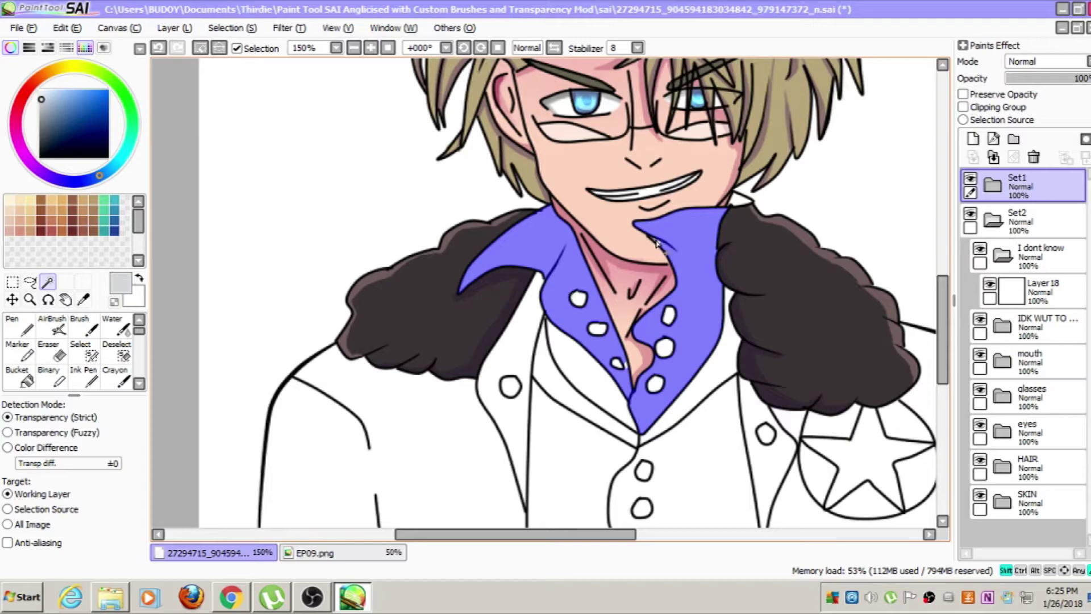
{"action": "scroll", "coordinate": [627, 367], "scroll_direction": "down", "scroll_amount": 2}
{"action": "left_click", "coordinate": [298, 551]}
{"action": "left_click", "coordinate": [244, 554]}
{"action": "left_click", "coordinate": [296, 553]}
{"action": "left_click", "coordinate": [221, 554]}
{"action": "scroll", "coordinate": [645, 299], "scroll_direction": "up", "scroll_amount": 1}
Fill the selected shirt collar with light grey on Layer18 using the Marker at size 60, and deselect
{"action": "left_click", "coordinate": [10, 356]}
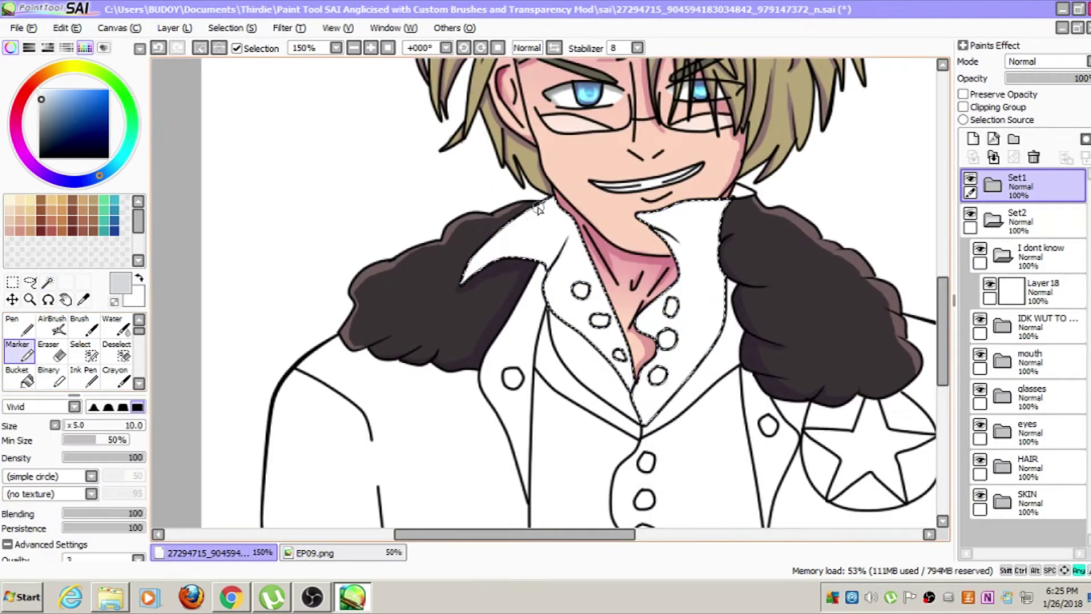
{"action": "scroll", "coordinate": [733, 443], "scroll_direction": "down", "scroll_amount": 1}
{"action": "scroll", "coordinate": [876, 228], "scroll_direction": "up", "scroll_amount": 1}
{"action": "left_click", "coordinate": [1044, 288]}
{"action": "mouse_move", "coordinate": [364, 400]}
{"action": "left_mouse_down"}
{"action": "mouse_move", "coordinate": [568, 420]}
{"action": "mouse_move", "coordinate": [585, 352]}
{"action": "left_mouse_up"}
{"action": "scroll", "coordinate": [596, 420], "scroll_direction": "down", "scroll_amount": 1}
{"action": "left_click_drag", "start_coordinate": [560, 502], "coordinate": [587, 400]}
{"action": "scroll", "coordinate": [584, 403], "scroll_direction": "up", "scroll_amount": 2}
{"action": "key", "text": "ctrl+d"}
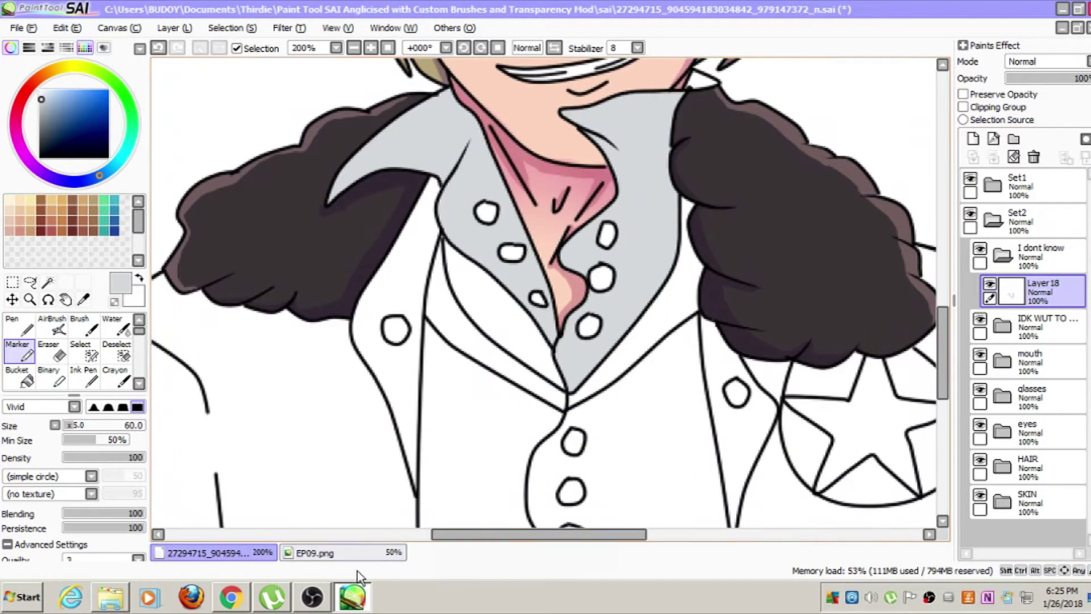
Pick the greyish purple shirt shadow colour from EP09.png and add a new layer clipped to the shirt collar base
{"action": "left_click", "coordinate": [318, 553]}
{"action": "right_click", "coordinate": [484, 344]}
{"action": "left_click", "coordinate": [227, 552]}
{"action": "scroll", "coordinate": [655, 150], "scroll_direction": "down", "scroll_amount": 1}
{"action": "scroll", "coordinate": [654, 150], "scroll_direction": "up", "scroll_amount": 1}
{"action": "scroll", "coordinate": [654, 151], "scroll_direction": "down", "scroll_amount": 1}
{"action": "left_click", "coordinate": [973, 139]}
{"action": "left_click", "coordinate": [963, 106]}
Shade the folds of the shirt collar beside the neck and under the collar flap with the Marker at size 5
{"action": "scroll", "coordinate": [620, 113], "scroll_direction": "up", "scroll_amount": 2}
{"action": "key", "text": "bracketleft"}
{"action": "key", "text": "bracketleft"}
{"action": "key", "text": "bracketleft"}
{"action": "key", "text": "bracketleft"}
{"action": "key", "text": "bracketleft"}
{"action": "key", "text": "bracketleft"}
{"action": "key", "text": "bracketleft"}
{"action": "key", "text": "bracketleft"}
{"action": "key", "text": "bracketleft"}
{"action": "left_click_drag", "start_coordinate": [587, 172], "coordinate": [629, 234]}
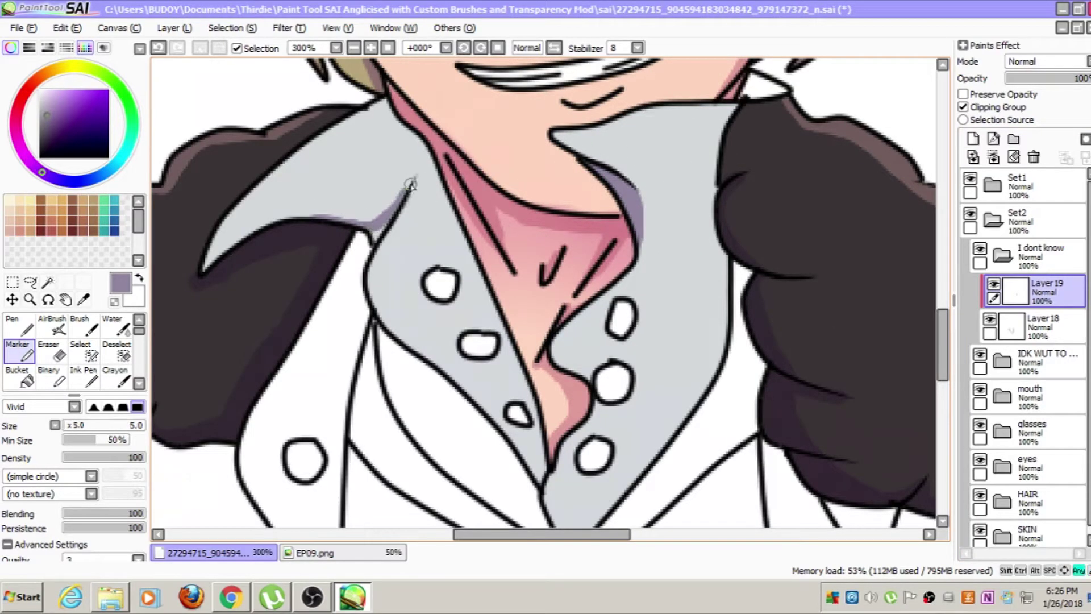
{"action": "key", "text": "ctrl+z"}
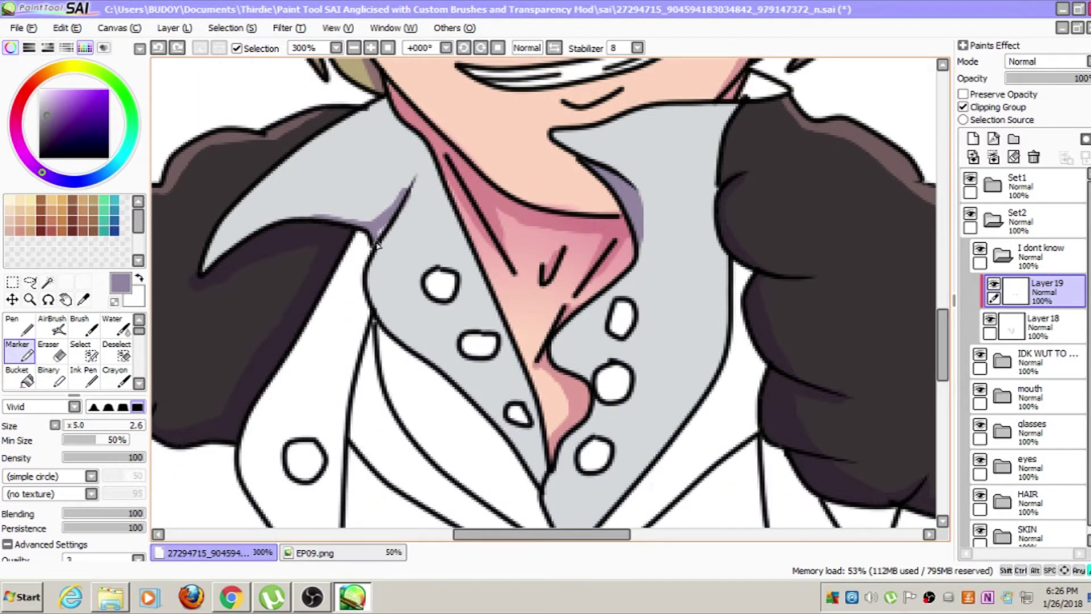
Refine the thin shadows along the shirt collar's folds and neckline with the Marker at size 2.6
{"action": "scroll", "coordinate": [545, 453], "scroll_direction": "down", "scroll_amount": 1}
{"action": "scroll", "coordinate": [290, 272], "scroll_direction": "up", "scroll_amount": 1}
{"action": "left_click_drag", "start_coordinate": [373, 286], "coordinate": [331, 360]}
{"action": "key", "text": "ctrl+z"}
{"action": "left_click_drag", "start_coordinate": [513, 205], "coordinate": [544, 229]}
{"action": "scroll", "coordinate": [526, 228], "scroll_direction": "down", "scroll_amount": 4}
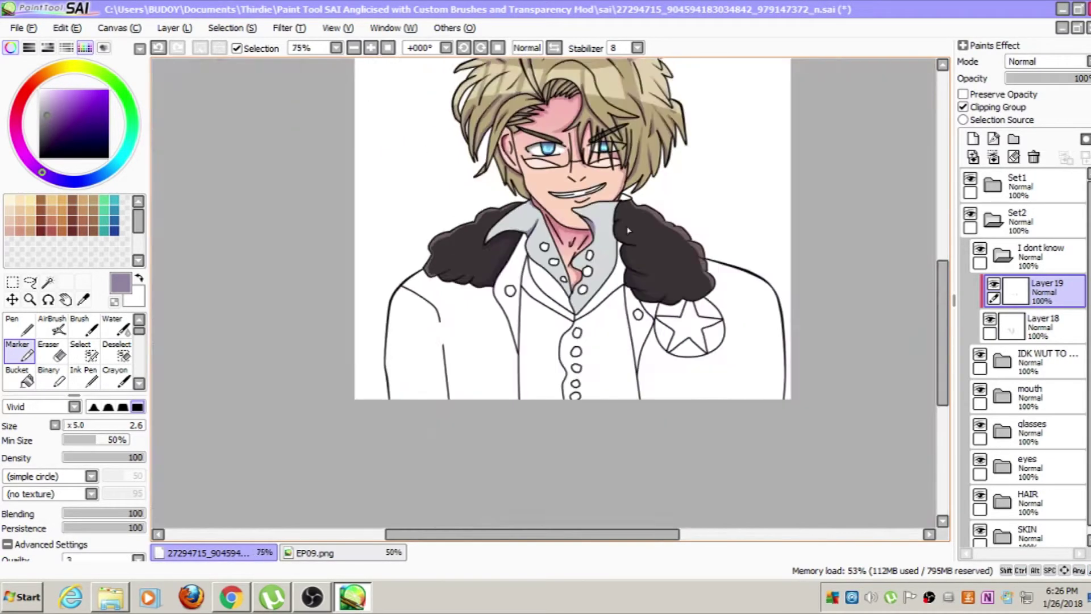
Shade the shirt collar's edge next to the fur with the Marker at size 5, and set the shadow layer's opacity to 66%
{"action": "scroll", "coordinate": [603, 255], "scroll_direction": "up", "scroll_amount": 4}
{"action": "left_click_drag", "start_coordinate": [575, 161], "coordinate": [571, 363]}
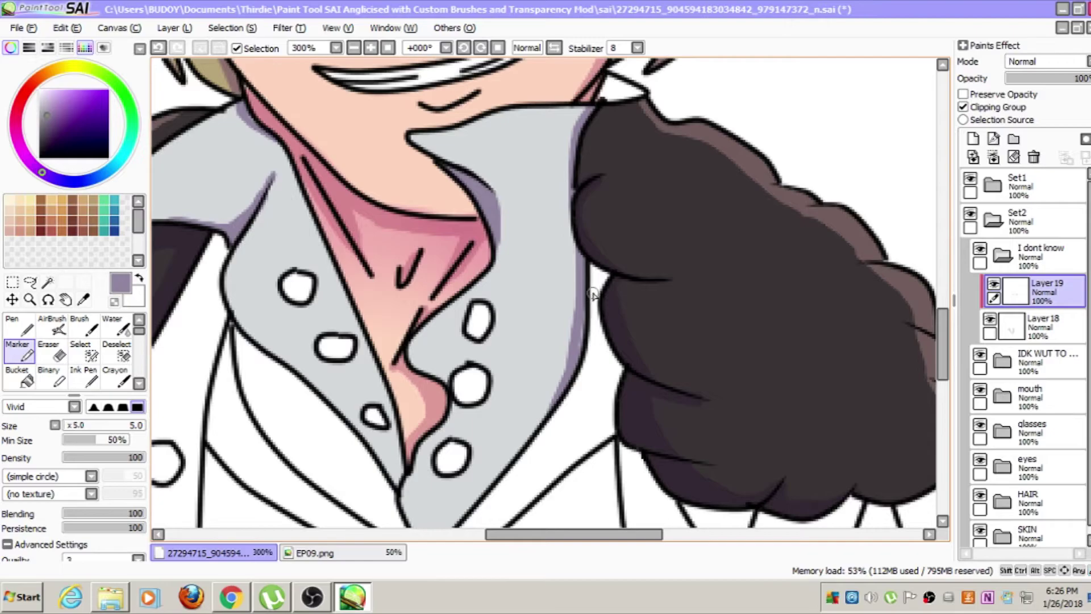
{"action": "scroll", "coordinate": [593, 295], "scroll_direction": "down", "scroll_amount": 1}
{"action": "left_click", "coordinate": [1068, 79]}
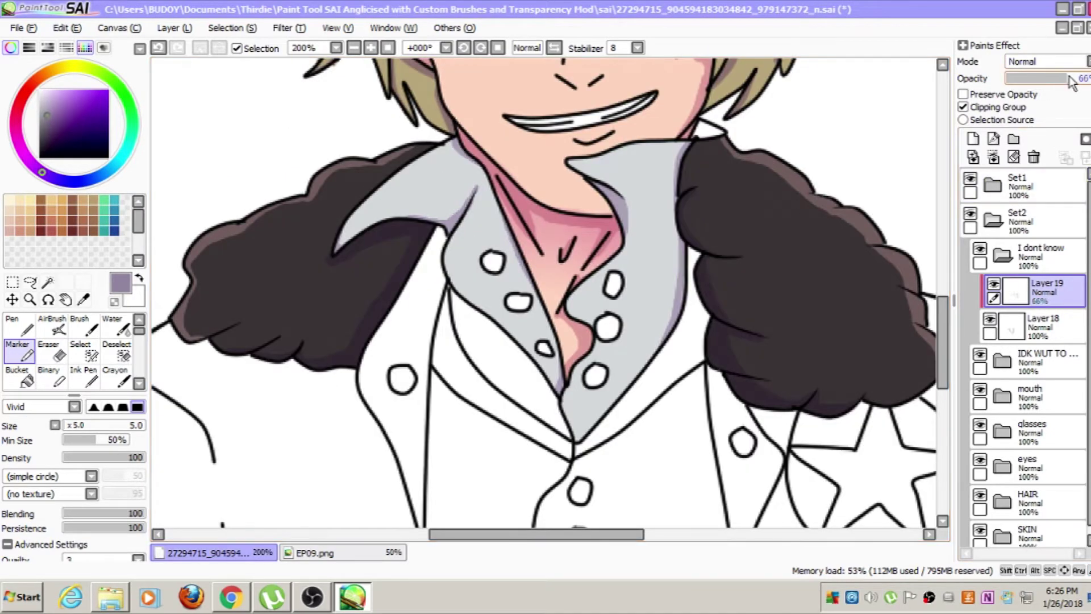
Add a new layer in the shirt collar folder and paint the collar's buttons in a dark yellow
{"action": "scroll", "coordinate": [767, 205], "scroll_direction": "down", "scroll_amount": 3}
{"action": "left_click", "coordinate": [973, 140]}
{"action": "scroll", "coordinate": [708, 248], "scroll_direction": "up", "scroll_amount": 4}
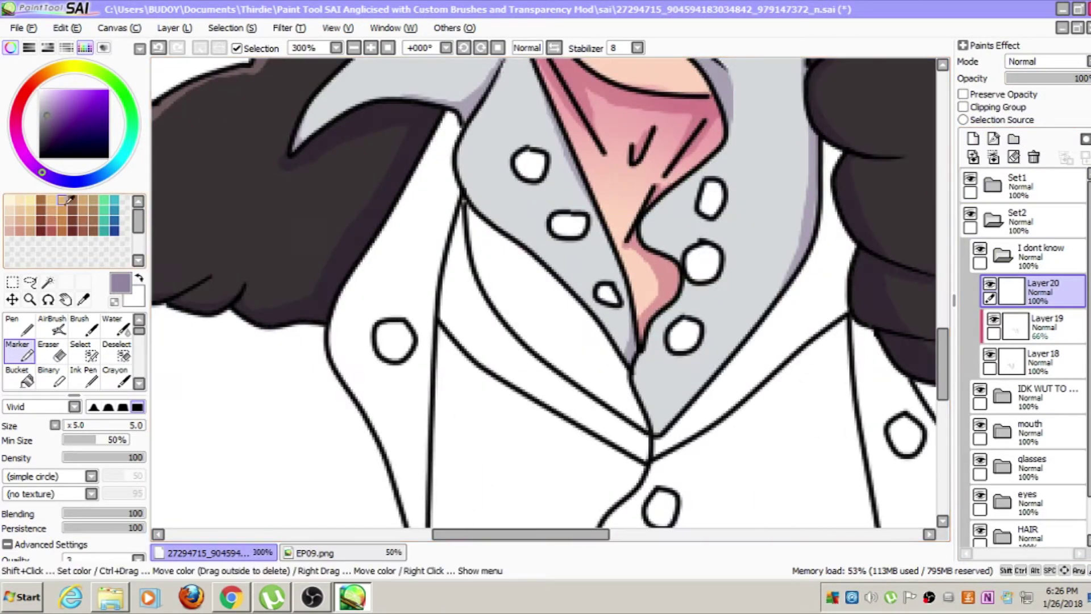
{"action": "left_click", "coordinate": [68, 65]}
{"action": "left_click_drag", "start_coordinate": [99, 99], "coordinate": [123, 112]}
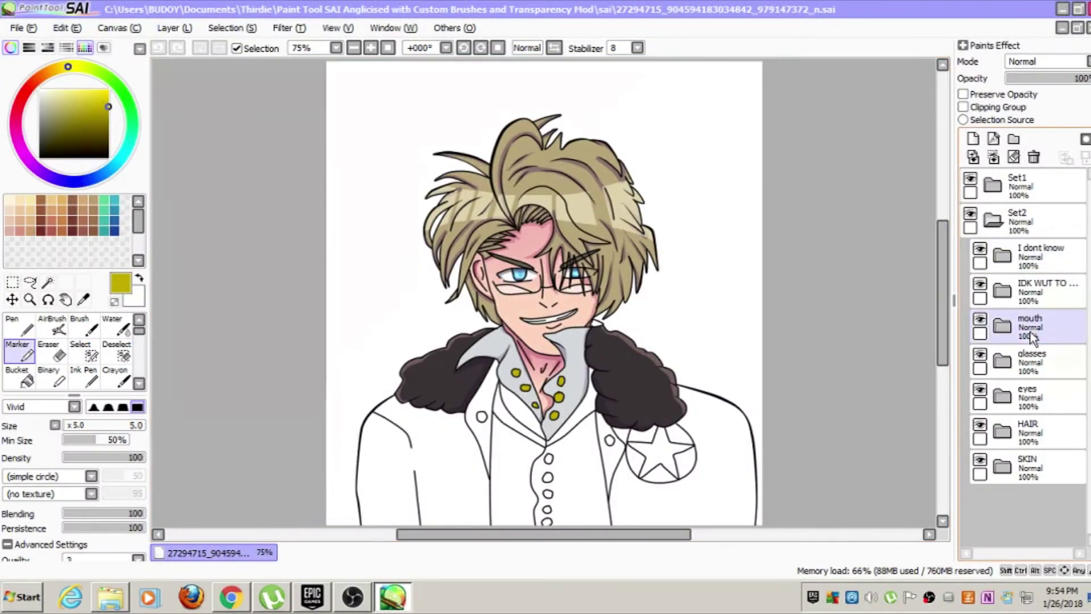
Add a clipped layer below the highlights in the HAIR folder and airbrush soft mauve shading over the hair at size 250, density 12
{"action": "left_click", "coordinate": [973, 139]}
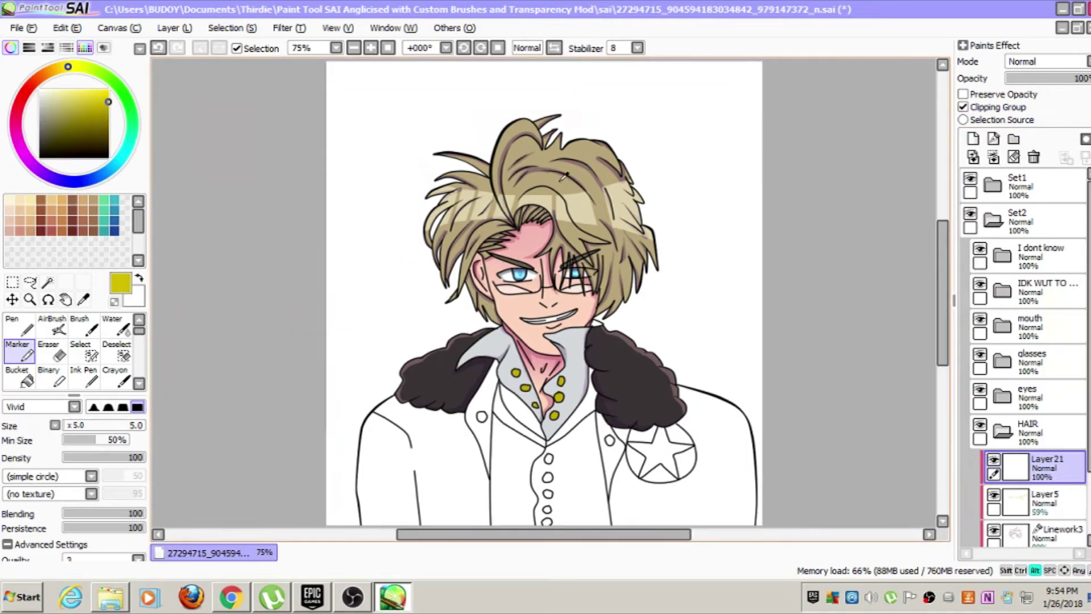
{"action": "left_click", "coordinate": [52, 326]}
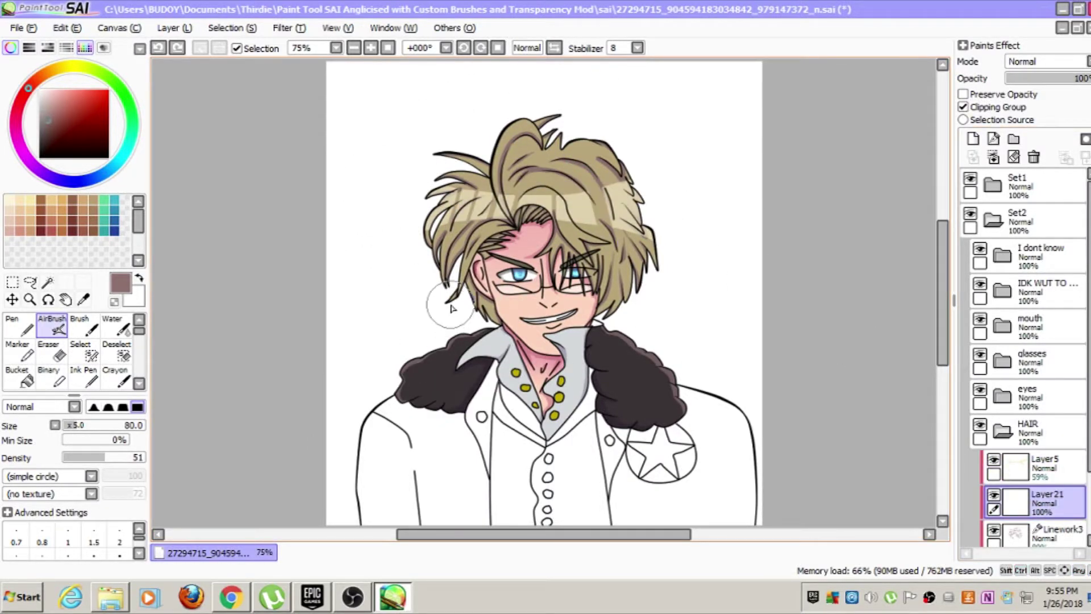
{"action": "left_click", "coordinate": [72, 458]}
{"action": "left_click_drag", "start_coordinate": [601, 288], "coordinate": [546, 308]}
{"action": "key", "text": "ctrl+z"}
{"action": "left_click", "coordinate": [104, 425]}
{"action": "left_click_drag", "start_coordinate": [535, 105], "coordinate": [487, 90]}
{"action": "left_click", "coordinate": [1003, 431]}
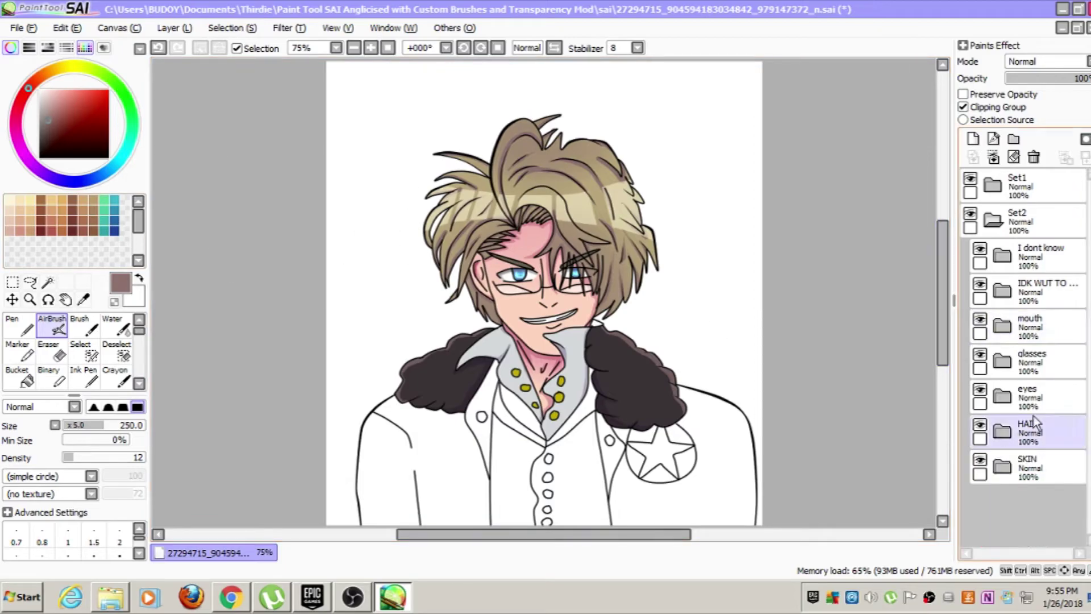
Add a layer in the "I dont know" folder and start colouring the button beside the left lapel dark yellow with the Marker at size 5
{"action": "left_click", "coordinate": [1027, 396]}
{"action": "left_click", "coordinate": [1005, 256]}
{"action": "left_click", "coordinate": [1041, 292]}
{"action": "scroll", "coordinate": [653, 442], "scroll_direction": "down", "scroll_amount": 1}
{"action": "scroll", "coordinate": [653, 441], "scroll_direction": "up", "scroll_amount": 2}
{"action": "left_click", "coordinate": [973, 139]}
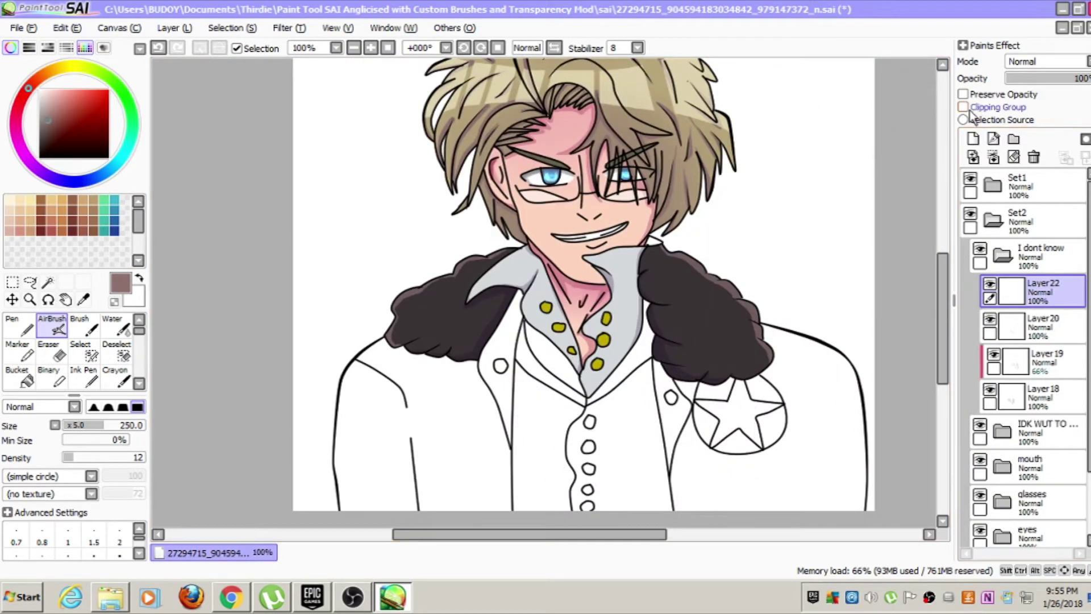
{"action": "left_click", "coordinate": [970, 108]}
{"action": "scroll", "coordinate": [579, 342], "scroll_direction": "up", "scroll_amount": 3}
{"action": "left_click", "coordinate": [990, 108]}
{"action": "right_click", "coordinate": [534, 307]}
{"action": "left_click", "coordinate": [19, 351]}
{"action": "scroll", "coordinate": [427, 334], "scroll_direction": "down", "scroll_amount": 3}
{"action": "scroll", "coordinate": [408, 357], "scroll_direction": "up", "scroll_amount": 5}
{"action": "mouse_move", "coordinate": [375, 380]}
{"action": "left_mouse_down"}
{"action": "mouse_move", "coordinate": [379, 406]}
{"action": "mouse_move", "coordinate": [405, 389]}
{"action": "mouse_move", "coordinate": [382, 408]}
{"action": "left_mouse_up"}
{"action": "key", "text": "ctrl+z"}
{"action": "left_click_drag", "start_coordinate": [371, 370], "coordinate": [390, 369]}
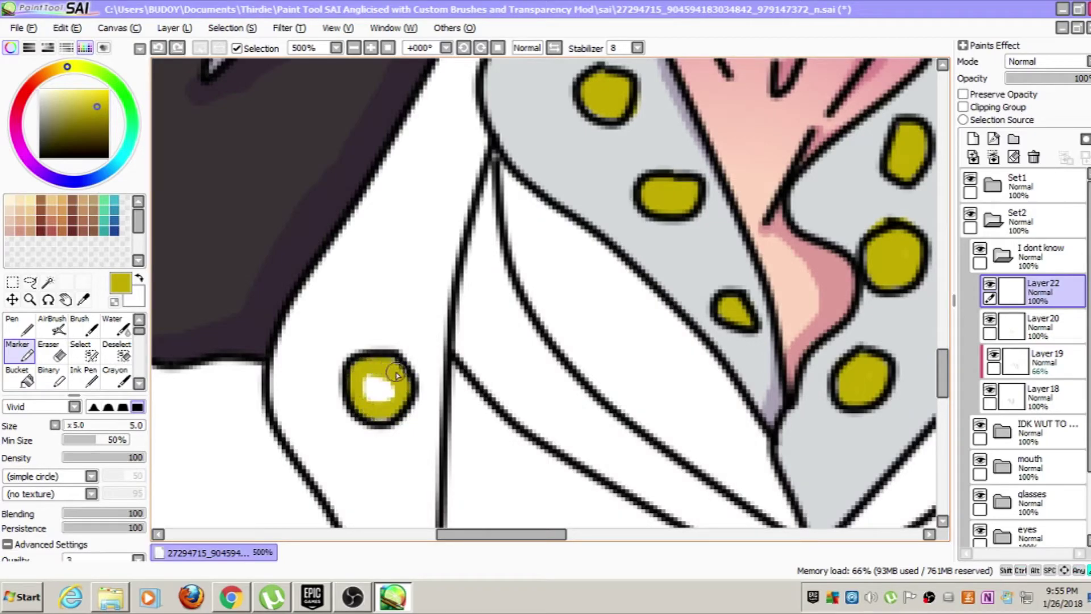
Set the Marker size to 12 and finish colouring the buttons on both white lapels dark yellow
{"action": "key", "text": "bracketright"}
{"action": "key", "text": "bracketright"}
{"action": "key", "text": "bracketright"}
{"action": "key", "text": "bracketright"}
{"action": "key", "text": "bracketright"}
{"action": "key", "text": "bracketright"}
{"action": "scroll", "coordinate": [535, 384], "scroll_direction": "up", "scroll_amount": 3}
{"action": "scroll", "coordinate": [547, 388], "scroll_direction": "down", "scroll_amount": 8}
{"action": "scroll", "coordinate": [670, 449], "scroll_direction": "up", "scroll_amount": 3}
{"action": "scroll", "coordinate": [828, 380], "scroll_direction": "up", "scroll_amount": 2}
{"action": "mouse_move", "coordinate": [772, 323]}
{"action": "left_mouse_down"}
{"action": "mouse_move", "coordinate": [780, 336]}
{"action": "mouse_move", "coordinate": [788, 322]}
{"action": "left_mouse_up"}
Paint the vertical row of shirt-front buttons dark yellow with the Marker at size 12
{"action": "scroll", "coordinate": [787, 322], "scroll_direction": "down", "scroll_amount": 5}
{"action": "left_click_drag", "start_coordinate": [691, 358], "coordinate": [686, 376]}
{"action": "left_click_drag", "start_coordinate": [681, 446], "coordinate": [688, 440]}
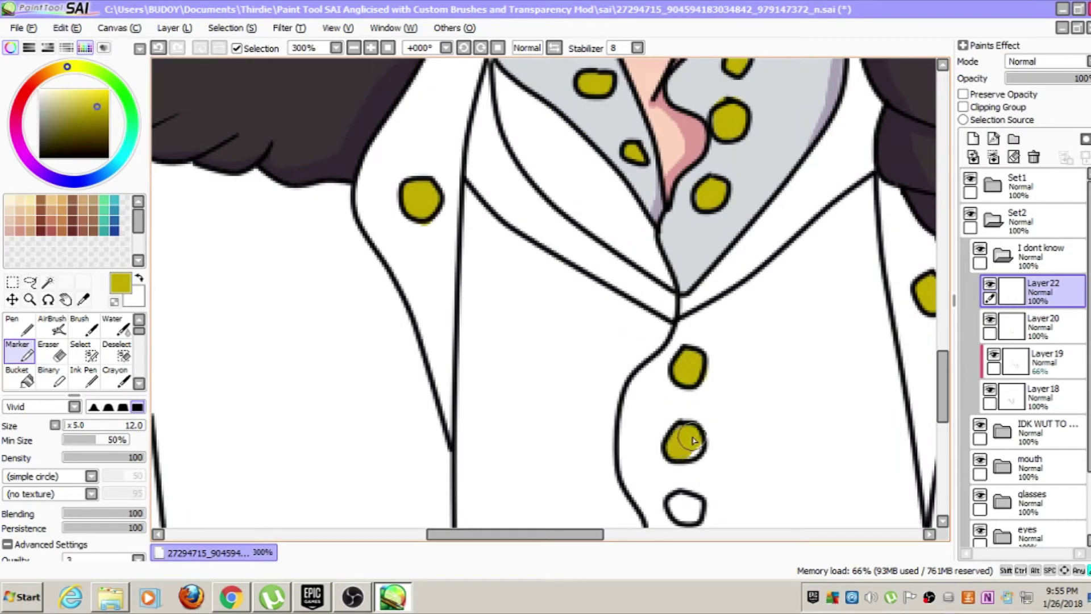
{"action": "scroll", "coordinate": [676, 435], "scroll_direction": "down", "scroll_amount": 3}
{"action": "scroll", "coordinate": [660, 495], "scroll_direction": "up", "scroll_amount": 3}
{"action": "left_click_drag", "start_coordinate": [653, 487], "coordinate": [665, 489]}
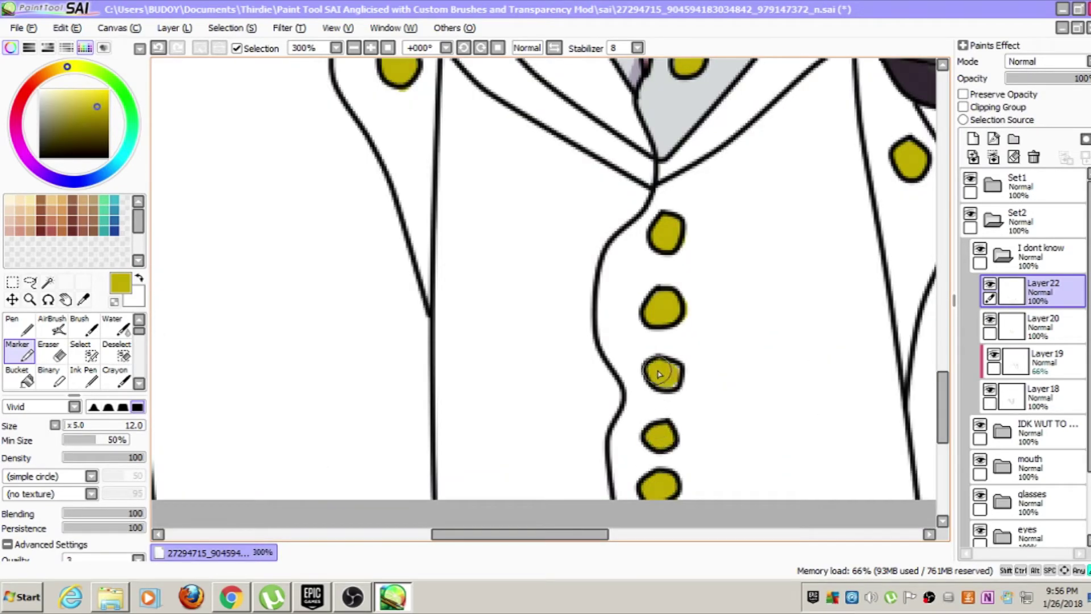
{"action": "left_click_drag", "start_coordinate": [659, 374], "coordinate": [672, 377]}
{"action": "scroll", "coordinate": [682, 375], "scroll_direction": "down", "scroll_amount": 5}
{"action": "scroll", "coordinate": [710, 373], "scroll_direction": "up", "scroll_amount": 1}
Open the reference image EP09.png from the Pictures folder, sample the jacket's dark reddish brown and return to the portrait
{"action": "left_click", "coordinate": [23, 28]}
{"action": "left_click", "coordinate": [34, 56]}
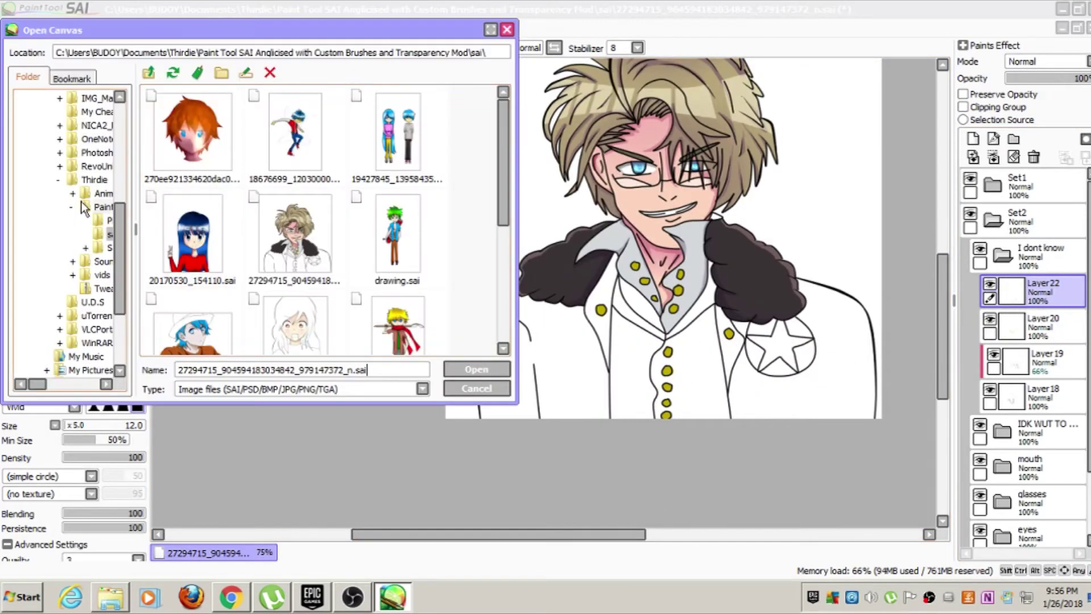
{"action": "left_click", "coordinate": [91, 370]}
{"action": "scroll", "coordinate": [502, 192], "scroll_direction": "down", "scroll_amount": 6}
{"action": "double_click", "coordinate": [182, 205]}
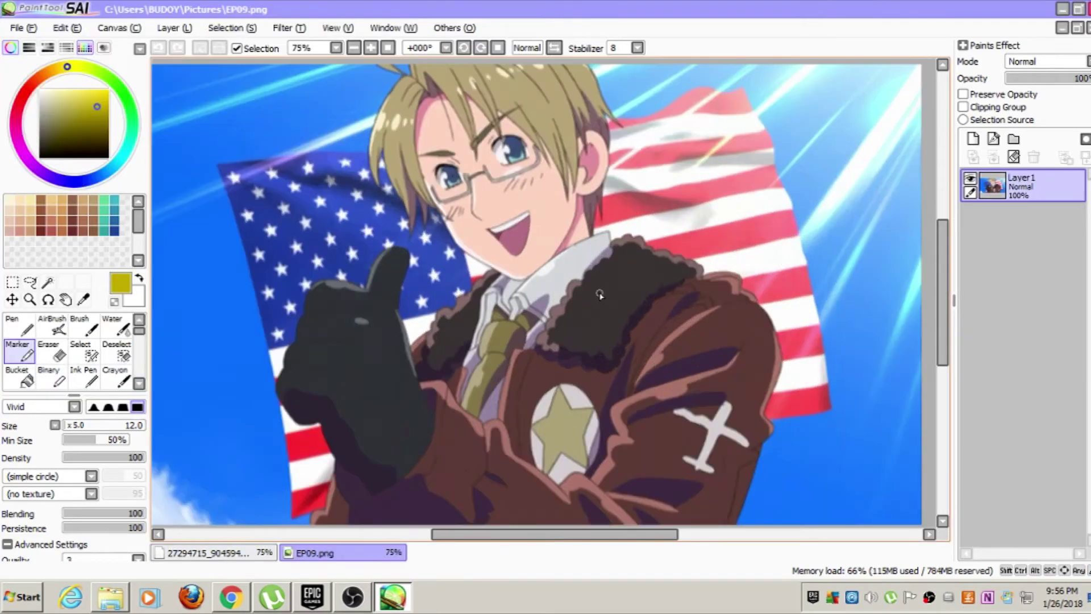
{"action": "scroll", "coordinate": [600, 295], "scroll_direction": "down", "scroll_amount": 1}
{"action": "left_click", "coordinate": [694, 266], "text": "alt"}
{"action": "left_click", "coordinate": [214, 552]}
Create a folder named JACKET at the top of Set2 and add a new layer inside it
{"action": "left_click", "coordinate": [1002, 255]}
{"action": "left_click", "coordinate": [1018, 187]}
{"action": "left_click", "coordinate": [1016, 222]}
{"action": "left_click", "coordinate": [1013, 139]}
{"action": "mouse_move", "coordinate": [1017, 223]}
{"action": "left_mouse_down"}
{"action": "mouse_move", "coordinate": [1017, 262]}
{"action": "mouse_move", "coordinate": [999, 254]}
{"action": "left_mouse_up"}
{"action": "double_click", "coordinate": [997, 253]}
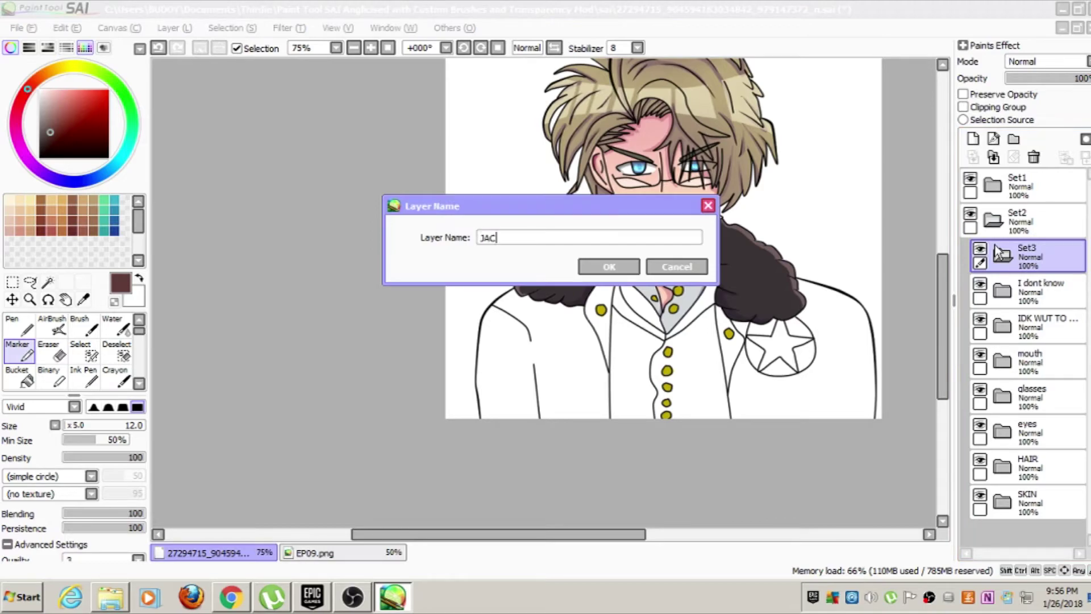
{"action": "left_click", "coordinate": [597, 266]}
{"action": "left_click", "coordinate": [973, 140]}
Select both halves of the jacket with the Magic Wand, using the line art in Set1
{"action": "left_click", "coordinate": [48, 282]}
{"action": "left_click", "coordinate": [523, 352]}
{"action": "key", "text": "ctrl+d"}
{"action": "left_click", "coordinate": [1014, 187]}
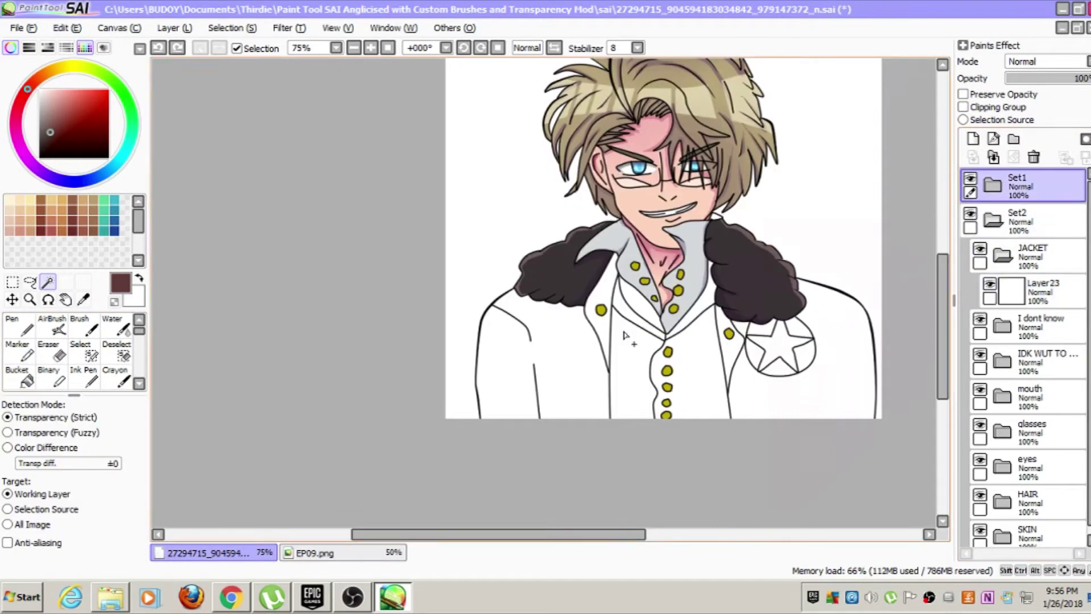
{"action": "left_click", "coordinate": [560, 352]}
{"action": "left_click", "coordinate": [759, 392], "text": "shift"}
{"action": "scroll", "coordinate": [844, 376], "scroll_direction": "down", "scroll_amount": 1}
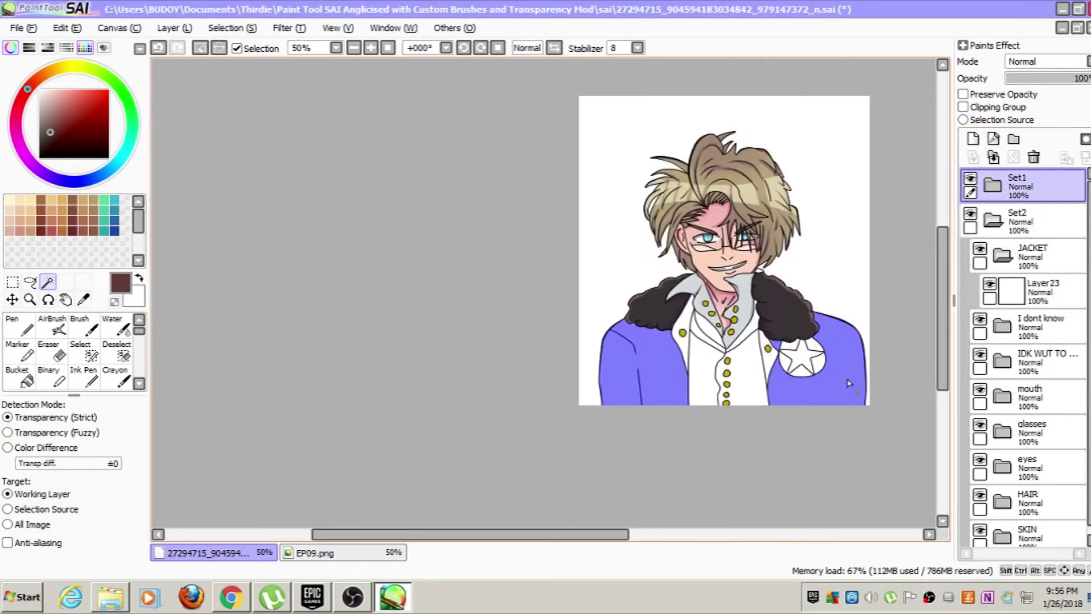
{"action": "scroll", "coordinate": [856, 373], "scroll_direction": "up", "scroll_amount": 2}
Fill the selected jacket areas with the sampled reddish brown on the JACKET folder's layer, then clear the selection
{"action": "left_click", "coordinate": [323, 554]}
{"action": "left_click", "coordinate": [215, 554]}
{"action": "left_click", "coordinate": [1050, 296]}
{"action": "left_click", "coordinate": [18, 351]}
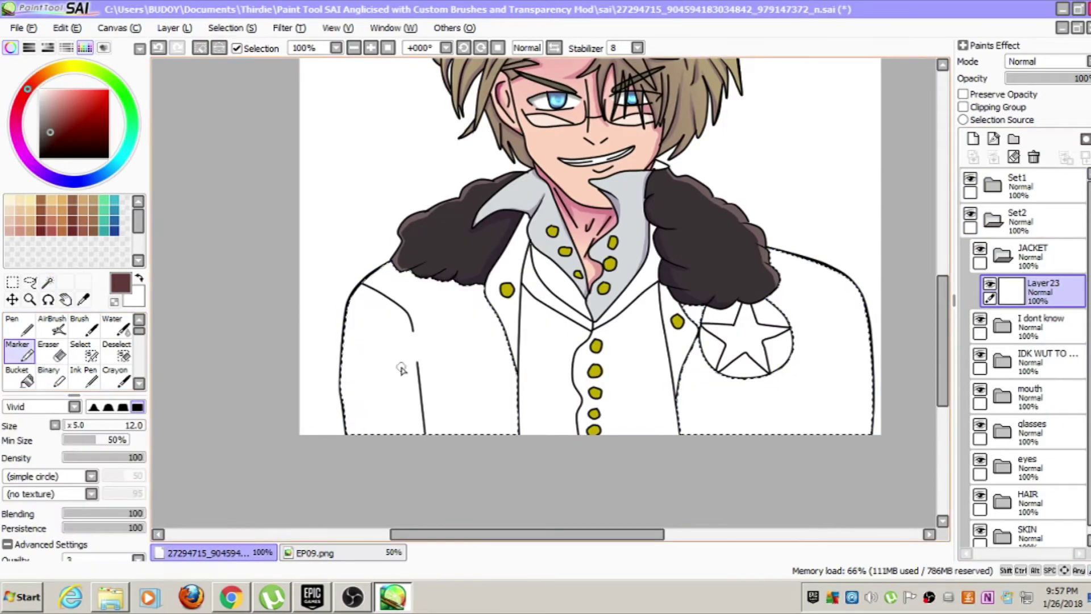
{"action": "left_click", "coordinate": [20, 378]}
{"action": "left_click", "coordinate": [455, 358]}
{"action": "left_click", "coordinate": [811, 361]}
{"action": "left_click", "coordinate": [693, 317]}
{"action": "key", "text": "ctrl+d"}
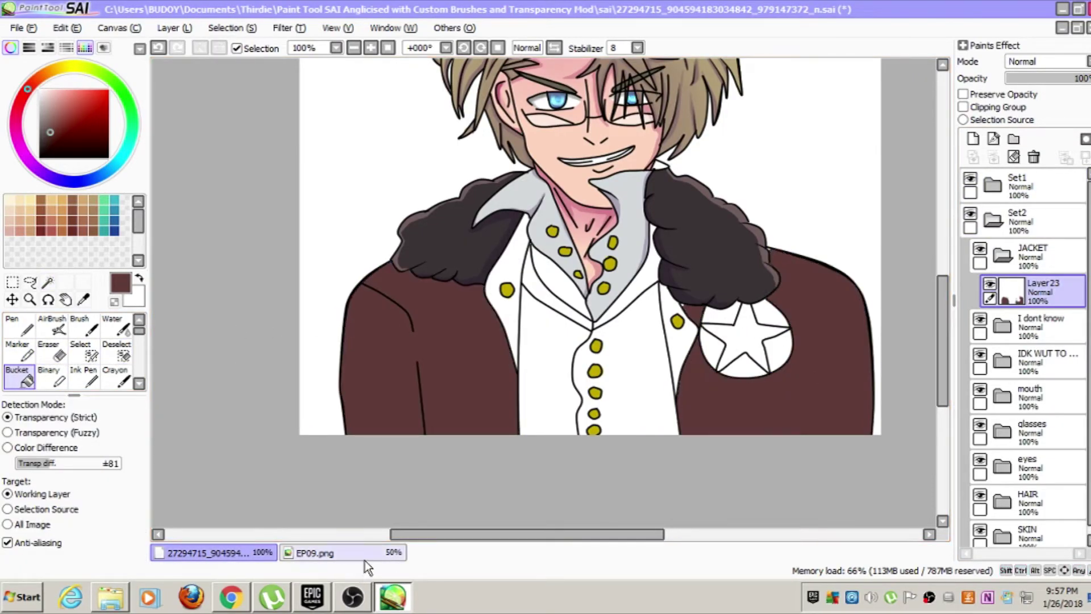
Sample the dark purple of the jacket's shadows in EP09.png and return to the portrait with the Marker
{"action": "left_click", "coordinate": [363, 556]}
{"action": "right_click", "coordinate": [657, 319]}
{"action": "left_click", "coordinate": [249, 557]}
{"action": "scroll", "coordinate": [401, 391], "scroll_direction": "up", "scroll_amount": 1}
{"action": "left_click", "coordinate": [19, 351]}
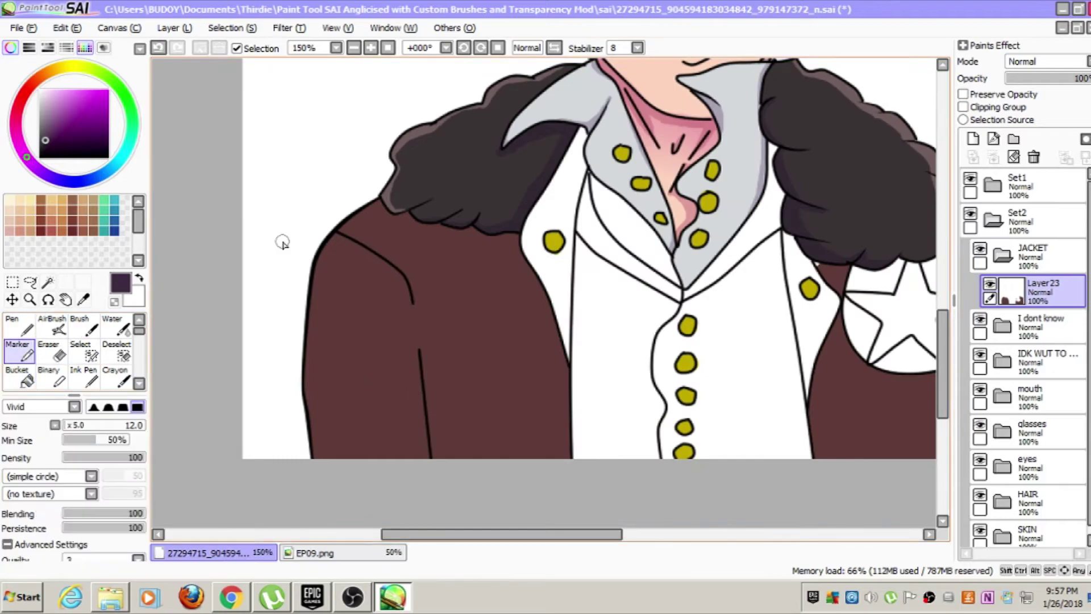
Add a linework layer above the jacket's base colour and clip it to the layer below
{"action": "scroll", "coordinate": [311, 235], "scroll_direction": "up", "scroll_amount": 1}
{"action": "left_click", "coordinate": [972, 140]}
{"action": "left_click", "coordinate": [1033, 157]}
{"action": "left_click", "coordinate": [992, 108]}
{"action": "left_click", "coordinate": [992, 108]}
{"action": "left_click", "coordinate": [993, 139]}
{"action": "left_click", "coordinate": [991, 108]}
Outline the shadow areas on the left sleeve, below the fur collar and along the lapel with the Curve tool at size 2.3
{"action": "scroll", "coordinate": [863, 267], "scroll_direction": "down", "scroll_amount": 6}
{"action": "scroll", "coordinate": [737, 282], "scroll_direction": "up", "scroll_amount": 3}
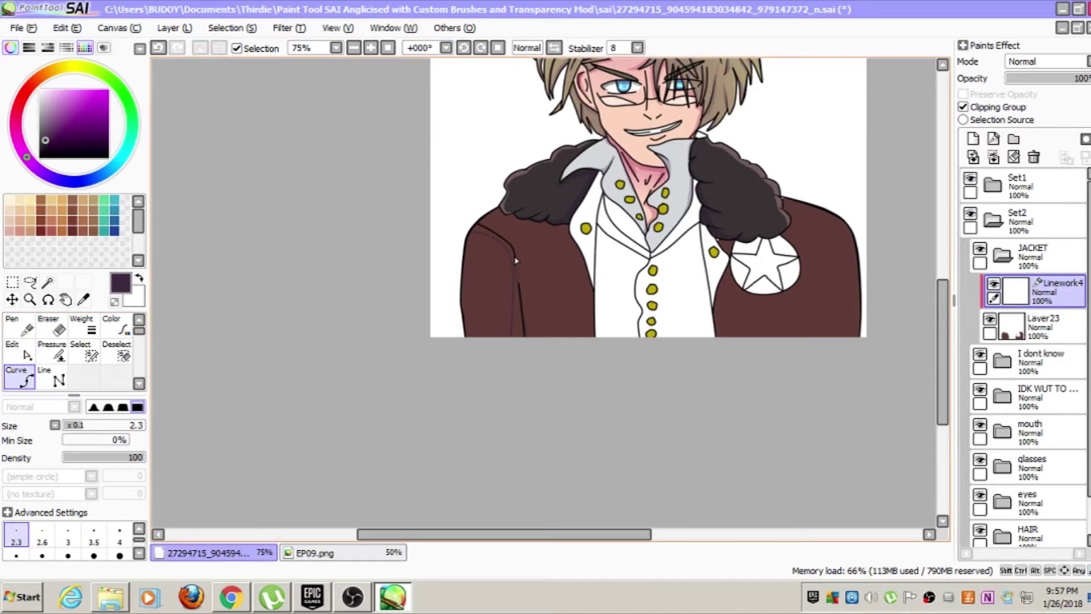
{"action": "scroll", "coordinate": [515, 260], "scroll_direction": "up", "scroll_amount": 2}
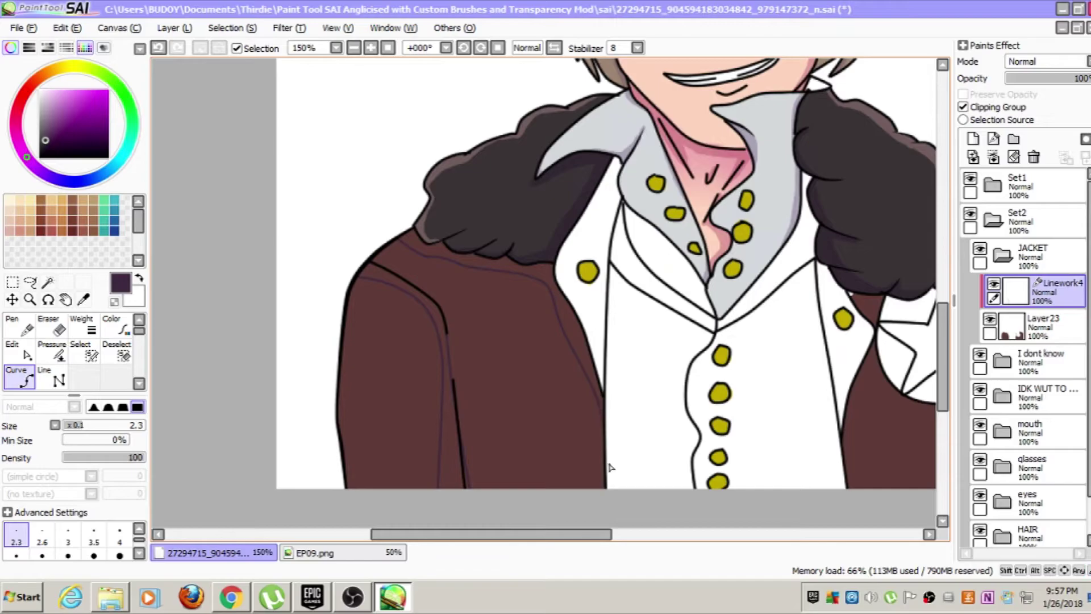
{"action": "scroll", "coordinate": [609, 466], "scroll_direction": "down", "scroll_amount": 4}
{"action": "scroll", "coordinate": [689, 473], "scroll_direction": "up", "scroll_amount": 4}
Sample the jacket brown and fill the unpainted gap beside the right lapel on the base layer with the Marker at size 6
{"action": "left_click", "coordinate": [1067, 333]}
{"action": "left_click", "coordinate": [898, 322], "text": "alt"}
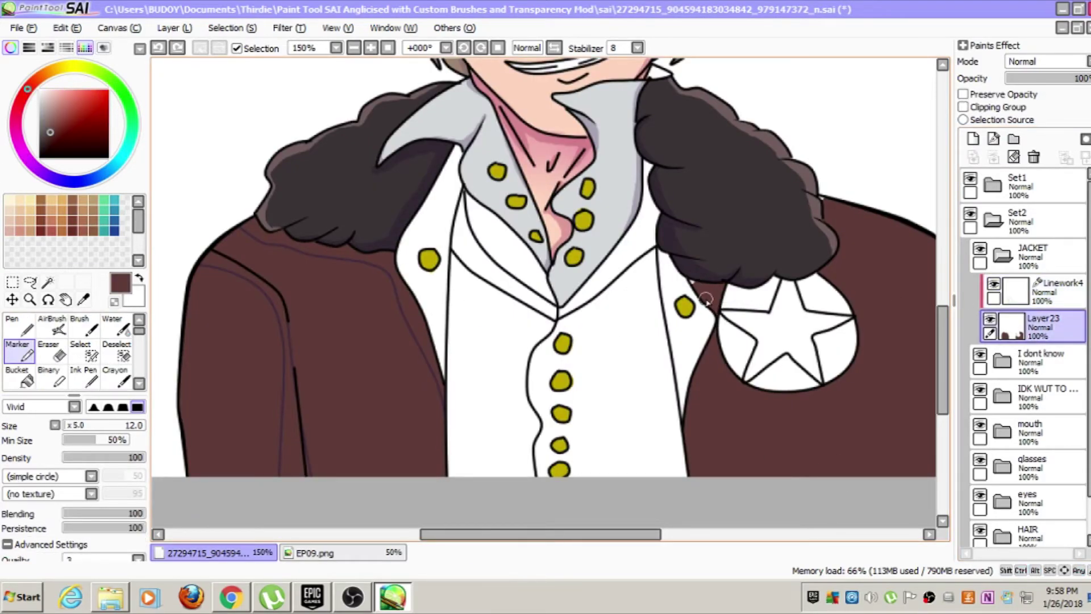
{"action": "scroll", "coordinate": [703, 293], "scroll_direction": "up", "scroll_amount": 6}
{"action": "key", "text": "["}
{"action": "key", "text": "["}
{"action": "key", "text": "["}
{"action": "key", "text": "["}
{"action": "key", "text": "["}
{"action": "left_click_drag", "start_coordinate": [648, 217], "coordinate": [654, 230]}
{"action": "scroll", "coordinate": [695, 225], "scroll_direction": "down", "scroll_amount": 7}
{"action": "scroll", "coordinate": [469, 253], "scroll_direction": "up", "scroll_amount": 2}
Resample the dark purple and outline the shadows beside the right lapel, star badge and fur collar with the Curve tool at size 2.3
{"action": "right_click", "coordinate": [531, 255]}
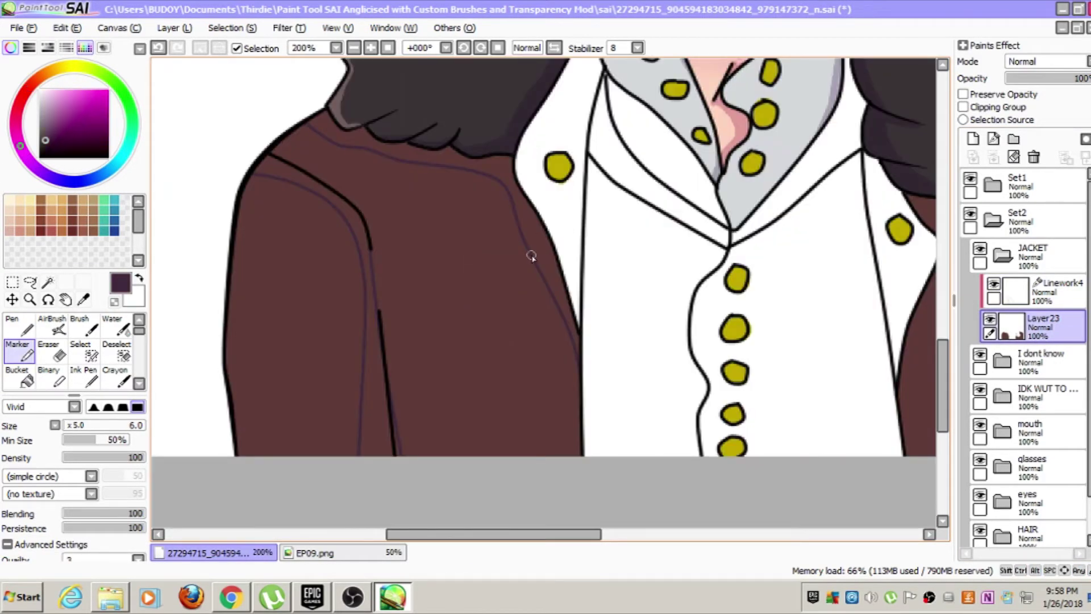
{"action": "scroll", "coordinate": [702, 308], "scroll_direction": "down", "scroll_amount": 2}
{"action": "left_click", "coordinate": [1056, 291]}
{"action": "left_click_drag", "start_coordinate": [809, 254], "coordinate": [741, 245]}
{"action": "scroll", "coordinate": [741, 246], "scroll_direction": "up", "scroll_amount": 2}
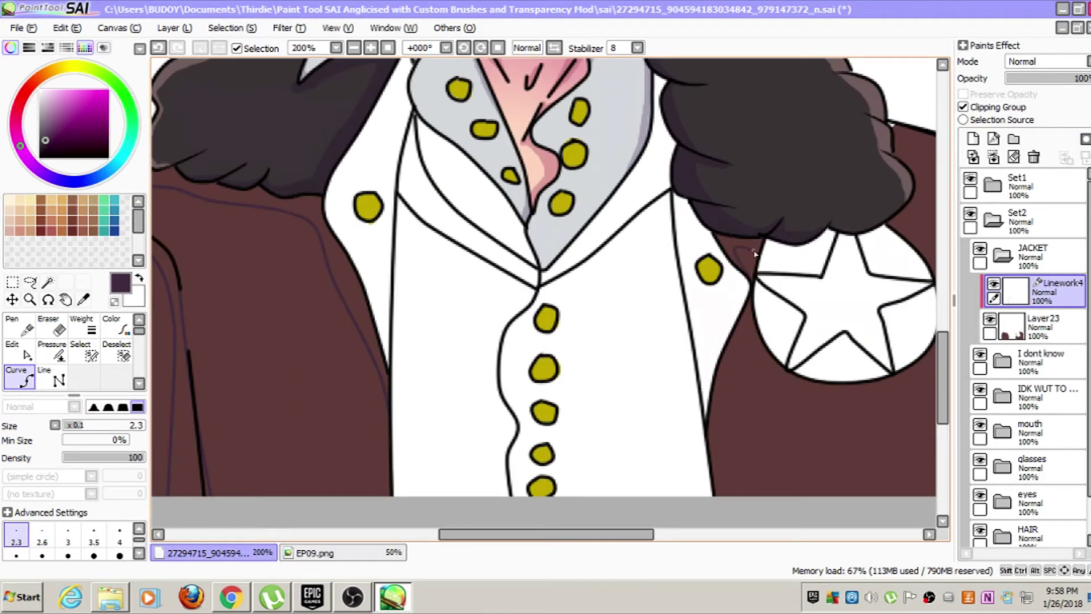
{"action": "scroll", "coordinate": [755, 253], "scroll_direction": "down", "scroll_amount": 4}
{"action": "scroll", "coordinate": [737, 168], "scroll_direction": "up", "scroll_amount": 3}
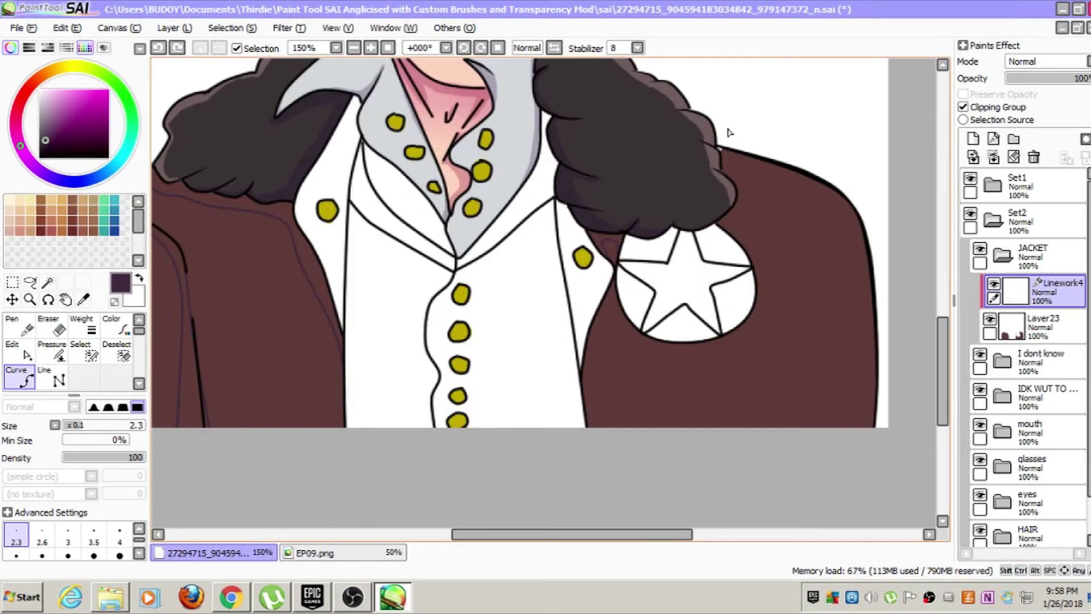
{"action": "scroll", "coordinate": [752, 261], "scroll_direction": "down", "scroll_amount": 4}
{"action": "scroll", "coordinate": [715, 273], "scroll_direction": "up", "scroll_amount": 4}
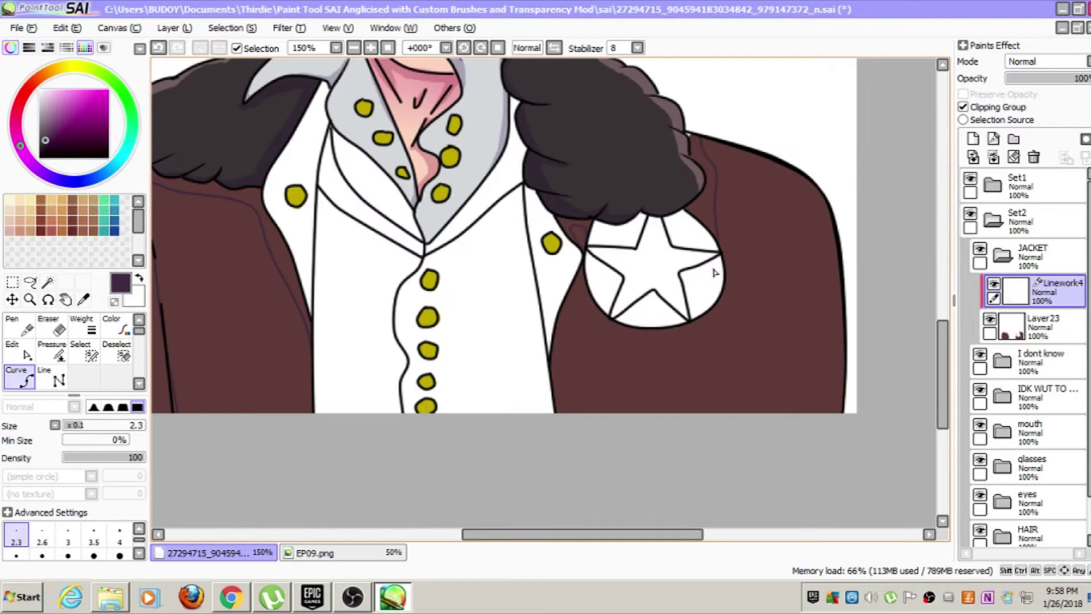
{"action": "scroll", "coordinate": [593, 399], "scroll_direction": "down", "scroll_amount": 1}
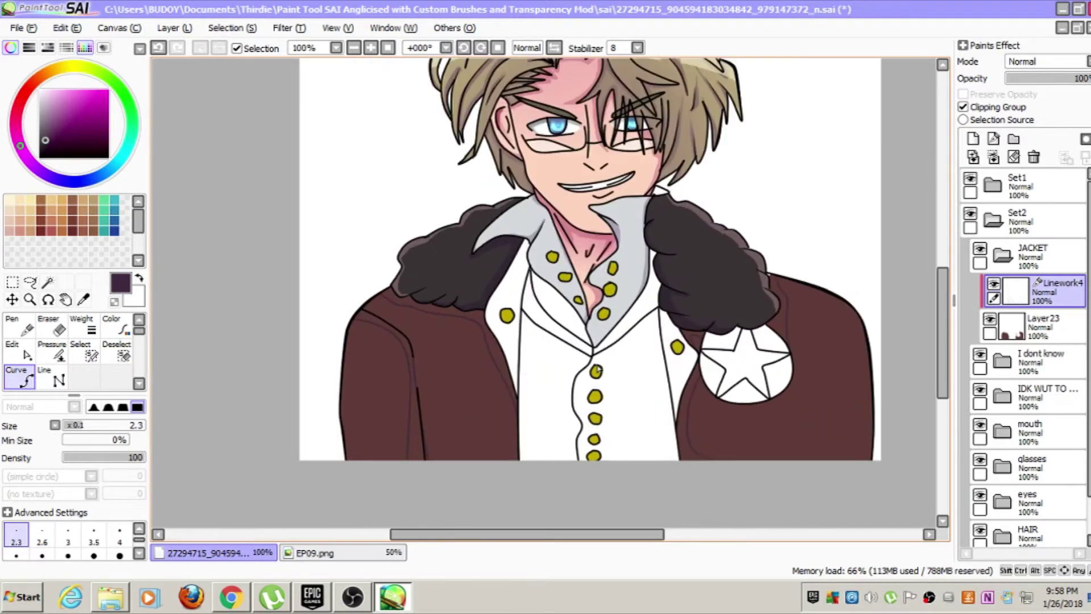
{"action": "left_click", "coordinate": [973, 138]}
{"action": "left_click", "coordinate": [1042, 328]}
{"action": "left_click", "coordinate": [1025, 294]}
{"action": "key", "text": "ctrl+z"}
{"action": "left_click_drag", "start_coordinate": [1019, 330], "coordinate": [1052, 279]}
{"action": "key", "text": "ctrl+z"}
{"action": "left_click_drag", "start_coordinate": [1060, 334], "coordinate": [1063, 278]}
{"action": "left_click", "coordinate": [1050, 330]}
{"action": "left_click", "coordinate": [1049, 294]}
{"action": "left_click", "coordinate": [1034, 159]}
Add a clipped layer directly above the jacket's base colour and transfer the shadow linework down onto it
{"action": "left_click", "coordinate": [1041, 328]}
{"action": "left_click", "coordinate": [974, 140]}
{"action": "left_click", "coordinate": [1073, 297]}
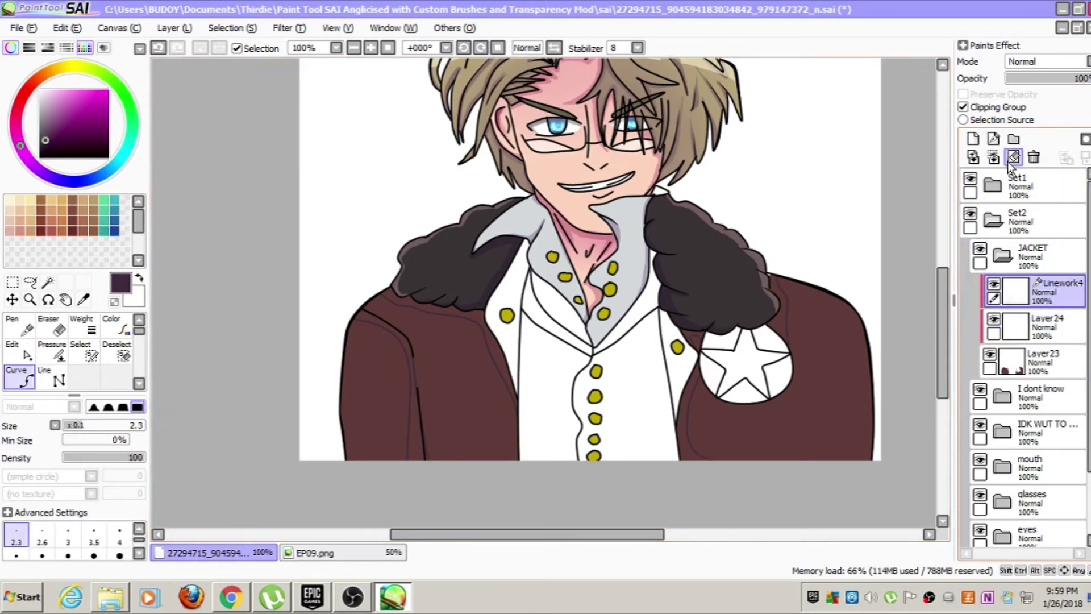
{"action": "left_click", "coordinate": [979, 159]}
{"action": "scroll", "coordinate": [391, 405], "scroll_direction": "up", "scroll_amount": 1}
{"action": "left_click", "coordinate": [20, 380]}
{"action": "left_click", "coordinate": [415, 441]}
{"action": "key", "text": "ctrl+z"}
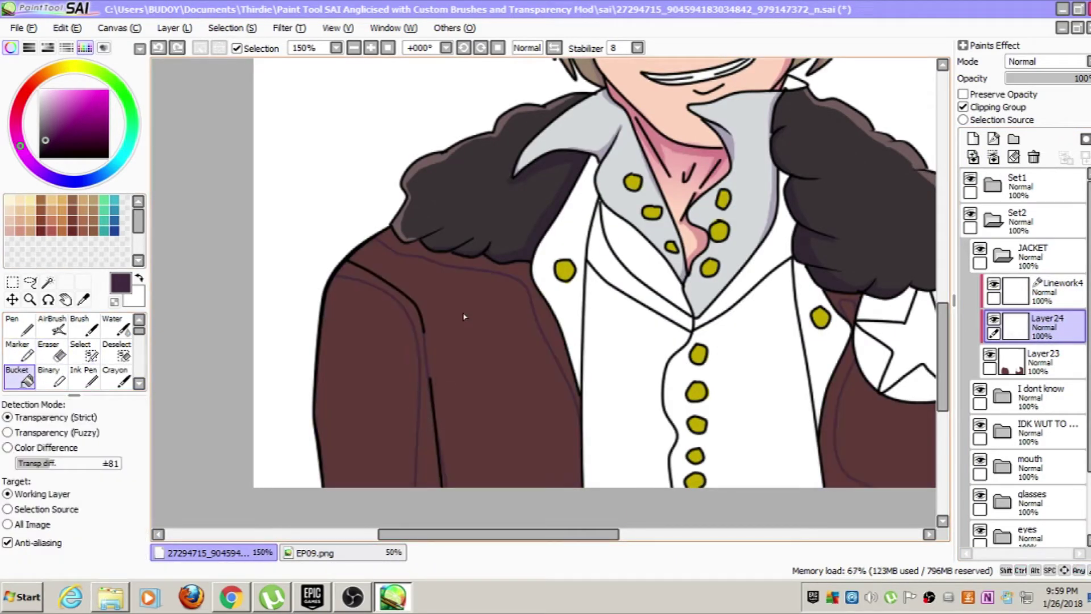
Shade the left sleeve along its shoulder and arm seam in dark purple with the Marker at size 8
{"action": "left_click", "coordinate": [23, 352]}
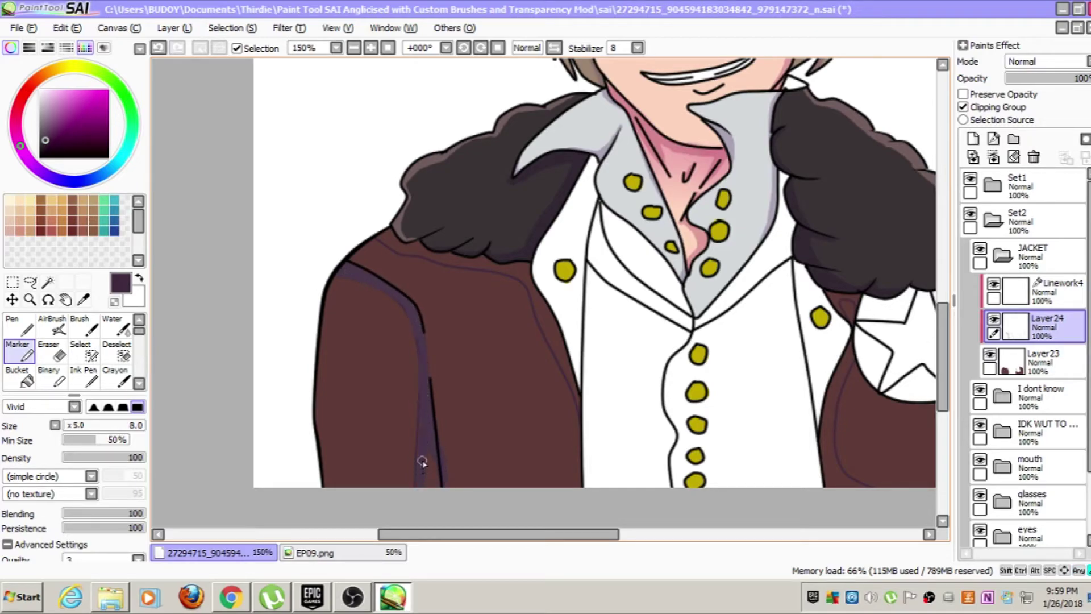
{"action": "key", "text": "ctrl+z"}
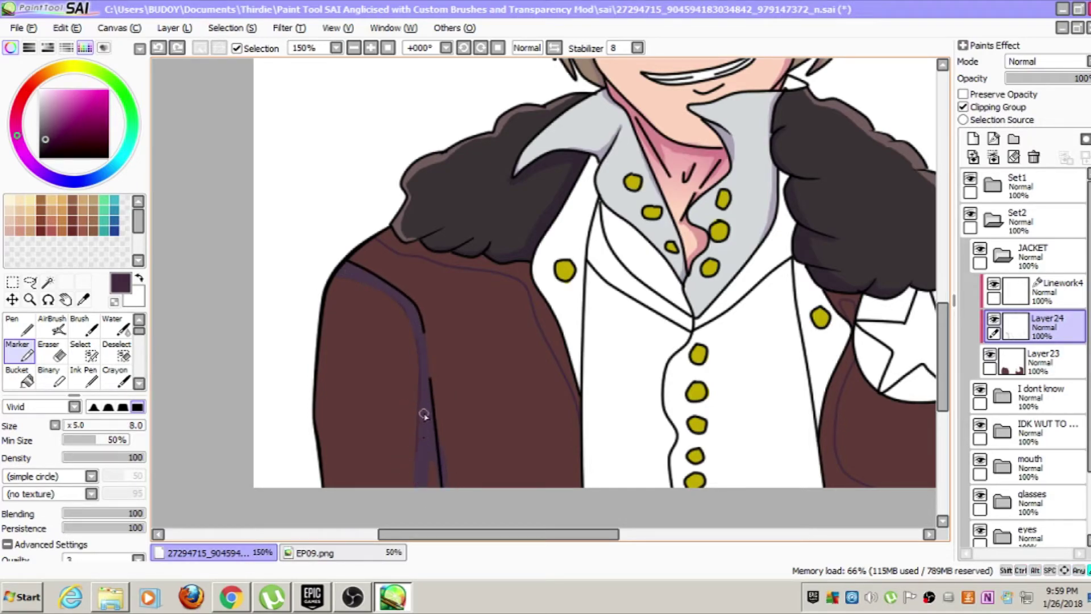
{"action": "key", "text": "g"}
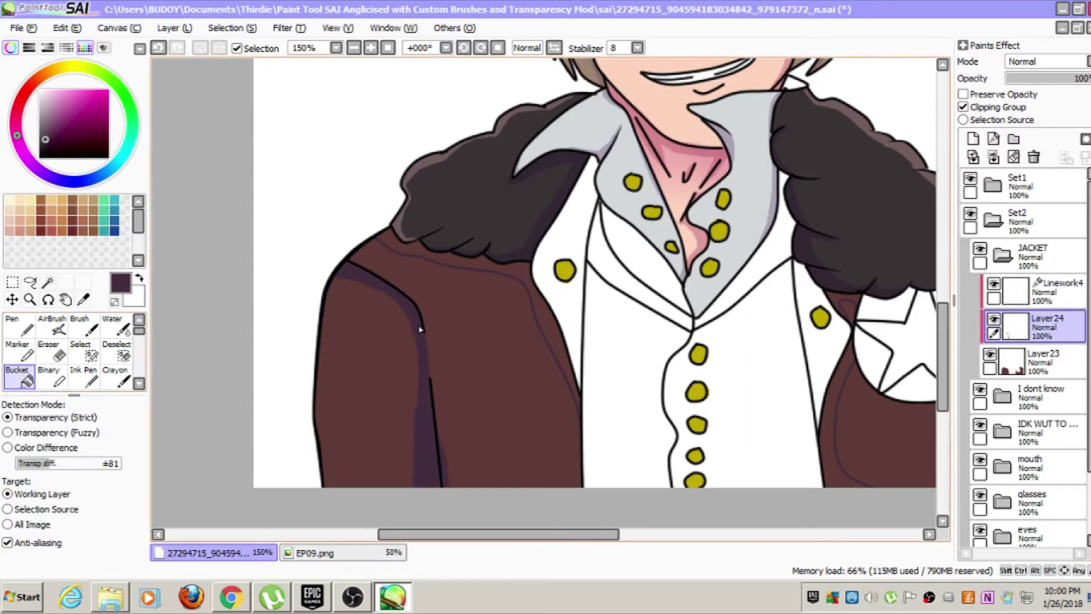
{"action": "left_click", "coordinate": [483, 327]}
{"action": "key", "text": "ctrl+z"}
Clean up the shadow beside the lower end of the left sleeve seam with the Eraser at size 3.5
{"action": "key", "text": "e"}
{"action": "key", "text": "ctrl+z"}
{"action": "left_click_drag", "start_coordinate": [443, 448], "coordinate": [449, 487]}
{"action": "scroll", "coordinate": [461, 407], "scroll_direction": "down", "scroll_amount": 6}
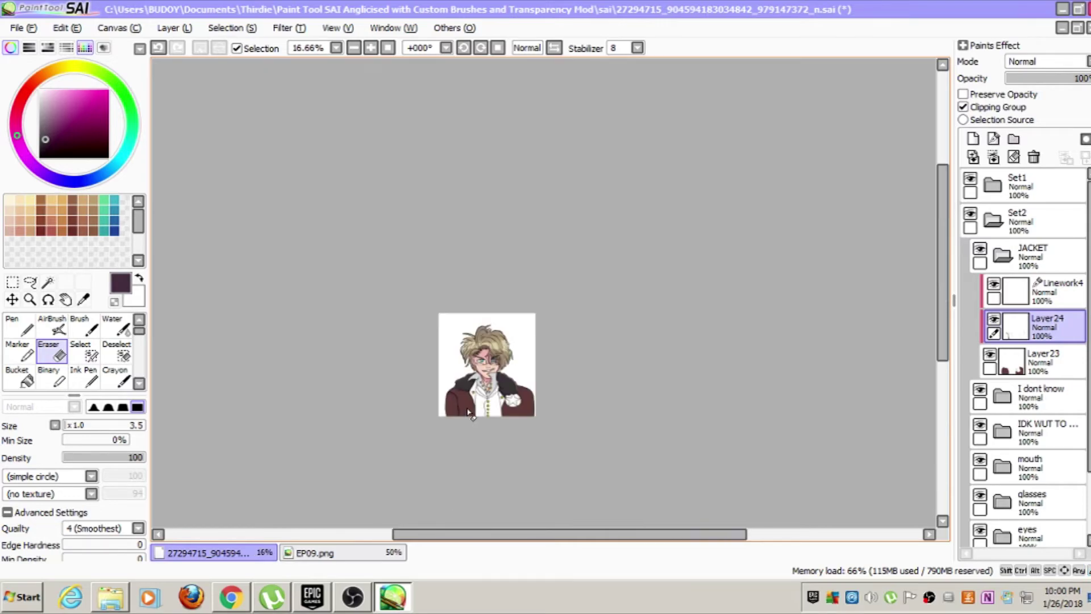
{"action": "scroll", "coordinate": [466, 395], "scroll_direction": "up", "scroll_amount": 6}
Shade the jacket below the left fur collar and along the lapel with the Marker at size 12, and trim it with the Eraser at size 10
{"action": "key", "text": "m"}
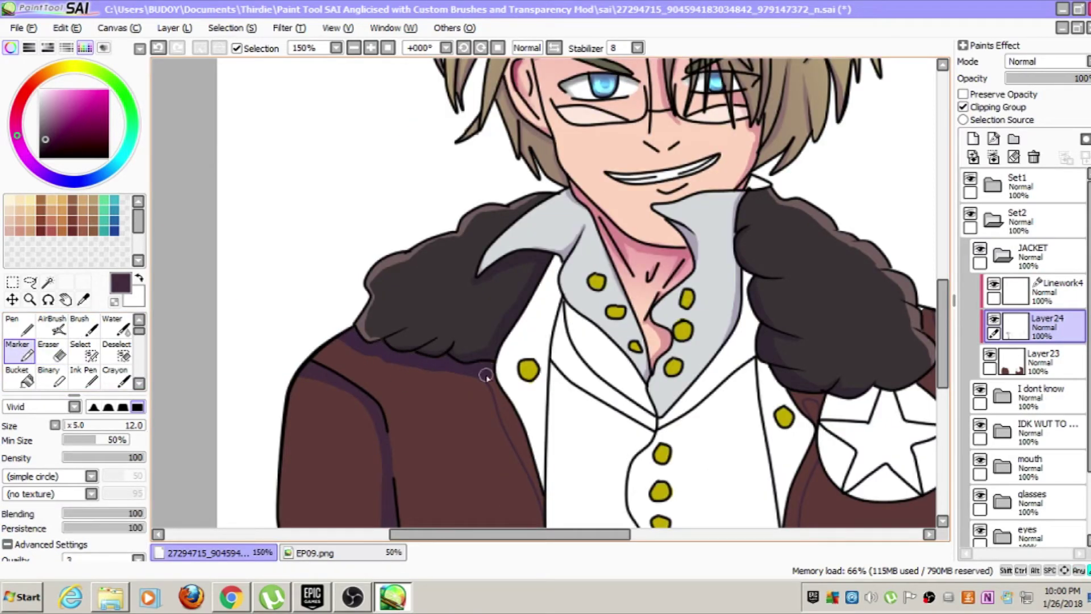
{"action": "scroll", "coordinate": [522, 451], "scroll_direction": "down", "scroll_amount": 4}
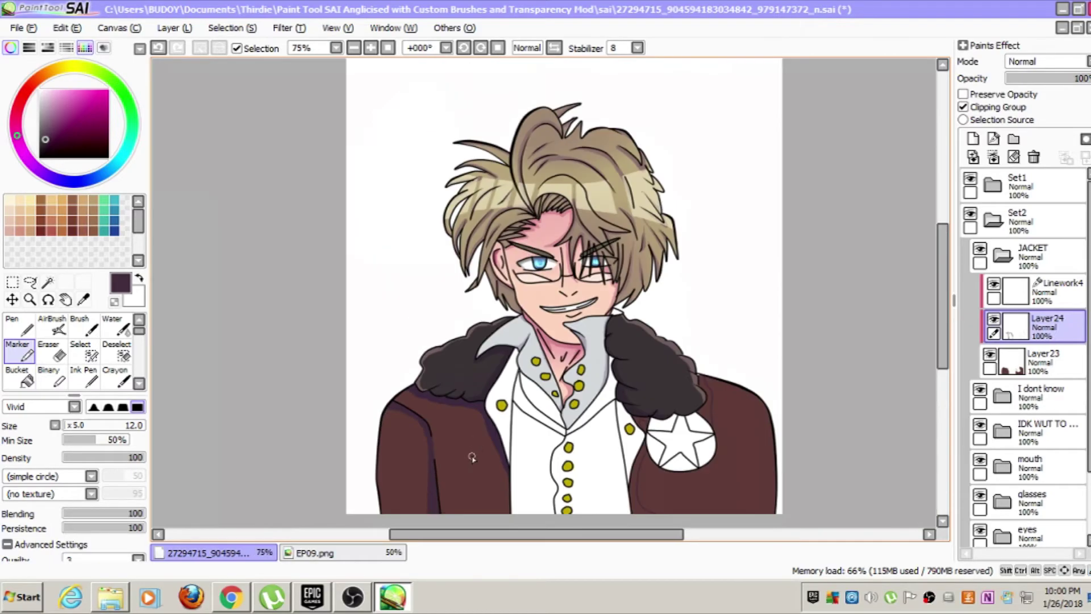
{"action": "scroll", "coordinate": [345, 334], "scroll_direction": "up", "scroll_amount": 4}
{"action": "key", "text": "e"}
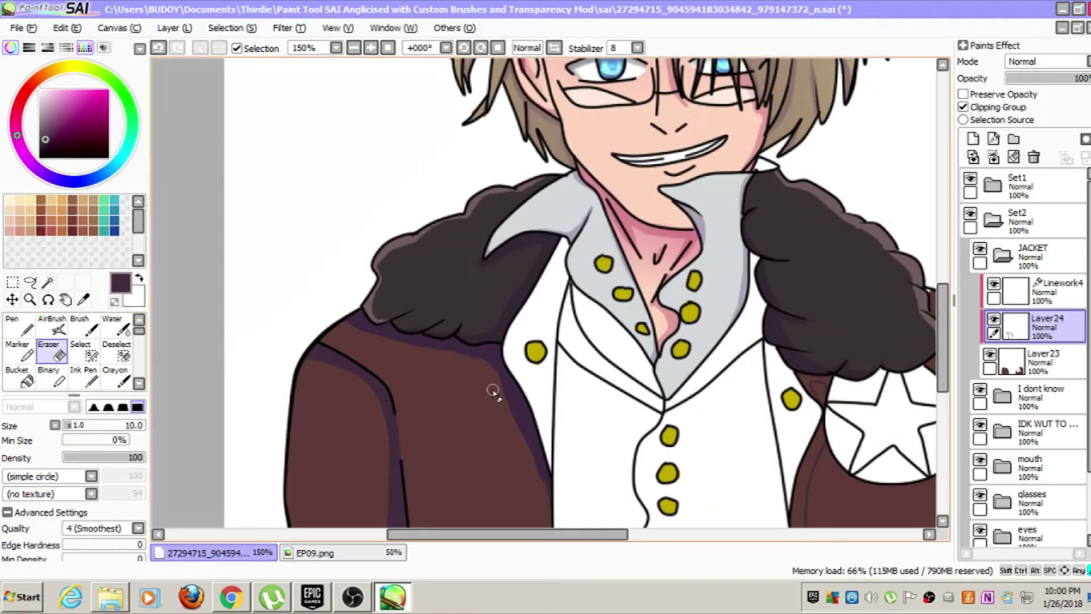
{"action": "scroll", "coordinate": [544, 501], "scroll_direction": "down", "scroll_amount": 4}
{"action": "scroll", "coordinate": [518, 344], "scroll_direction": "up", "scroll_amount": 5}
Shade the right half of the jacket beside the lapel and star badge in dark purple with the Marker at size 12
{"action": "key", "text": "m"}
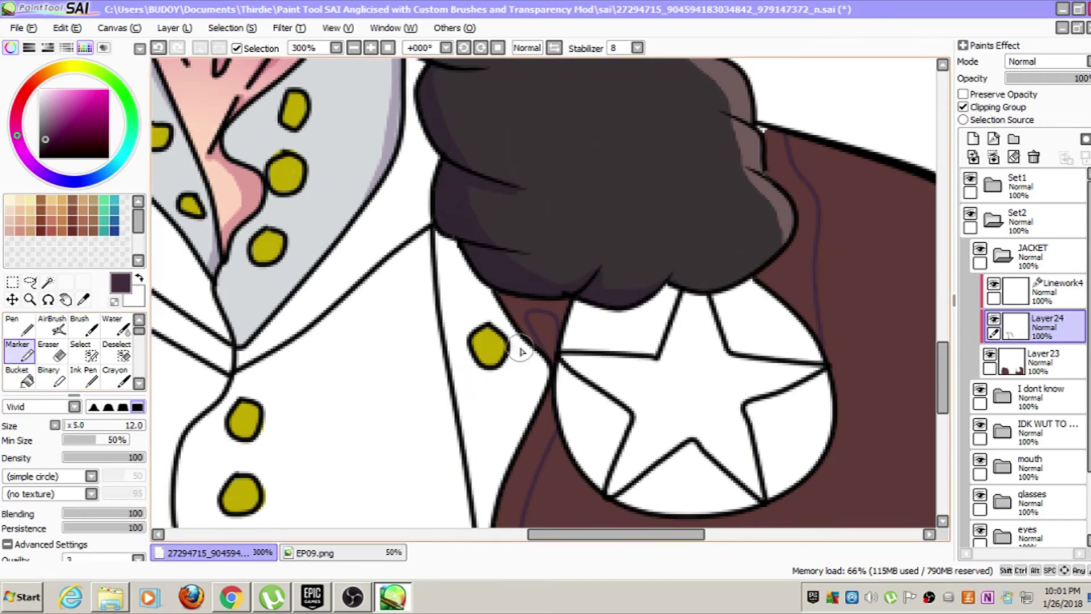
{"action": "scroll", "coordinate": [574, 329], "scroll_direction": "down", "scroll_amount": 4}
{"action": "scroll", "coordinate": [472, 434], "scroll_direction": "up", "scroll_amount": 3}
{"action": "mouse_move", "coordinate": [472, 433]}
{"action": "left_mouse_down"}
{"action": "mouse_move", "coordinate": [452, 375]}
{"action": "mouse_move", "coordinate": [484, 251]}
{"action": "left_mouse_up"}
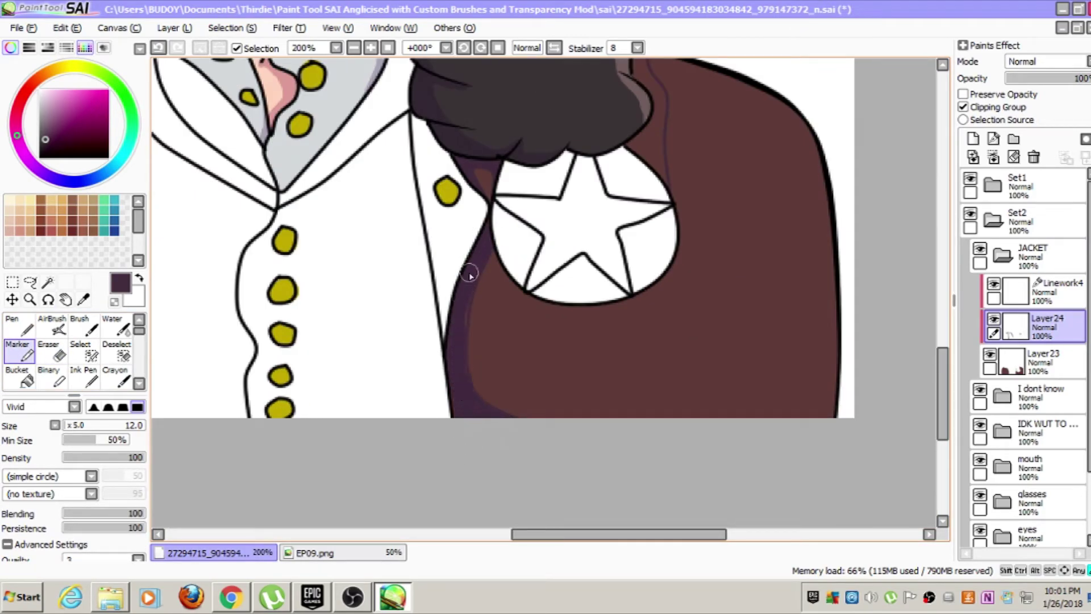
Shade the jacket beside the right fur collar in dark purple at size 12, and fill the shoulder-edge gap on Layer23
{"action": "scroll", "coordinate": [499, 427], "scroll_direction": "down", "scroll_amount": 4}
{"action": "scroll", "coordinate": [533, 212], "scroll_direction": "up", "scroll_amount": 5}
{"action": "mouse_move", "coordinate": [533, 212]}
{"action": "left_mouse_down"}
{"action": "mouse_move", "coordinate": [562, 306]}
{"action": "mouse_move", "coordinate": [526, 340]}
{"action": "mouse_move", "coordinate": [566, 334]}
{"action": "left_mouse_up"}
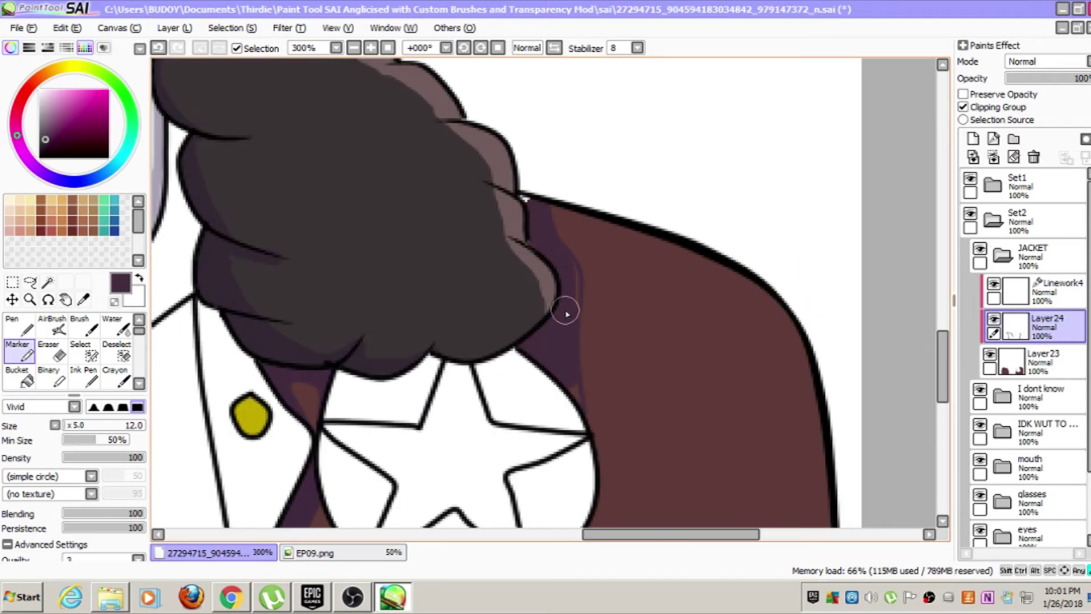
{"action": "left_click", "coordinate": [1040, 362]}
{"action": "left_click_drag", "start_coordinate": [533, 200], "coordinate": [524, 198]}
Trace a darker purple curve of size 8 along the upper left sleeve seam on the Linework4 layer
{"action": "left_click", "coordinate": [1019, 291]}
{"action": "scroll", "coordinate": [410, 334], "scroll_direction": "down", "scroll_amount": 5}
{"action": "scroll", "coordinate": [263, 372], "scroll_direction": "up", "scroll_amount": 4}
{"action": "scroll", "coordinate": [410, 333], "scroll_direction": "down", "scroll_amount": 2}
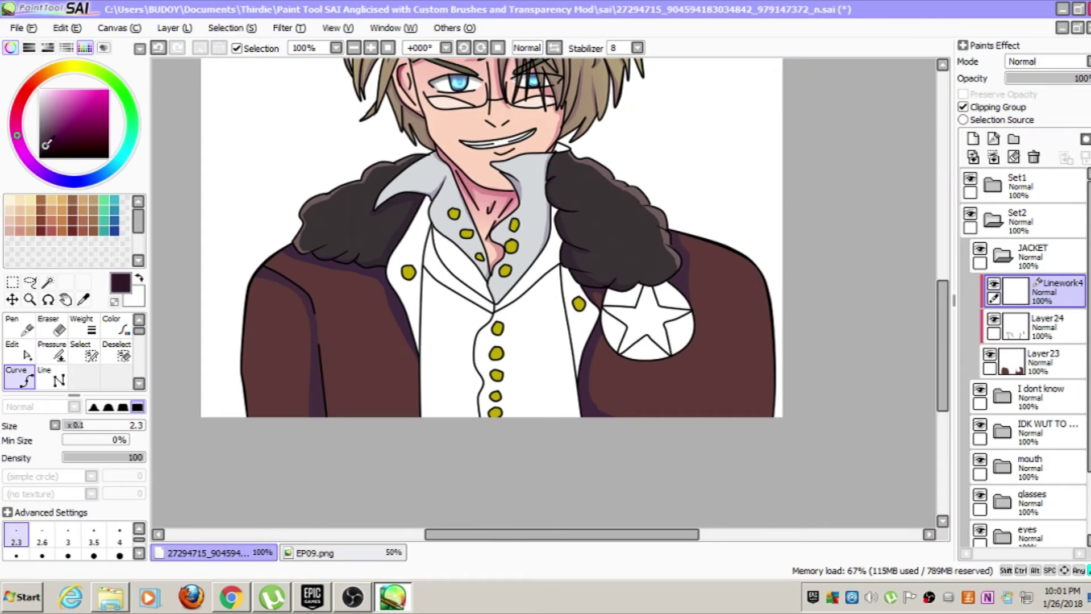
{"action": "scroll", "coordinate": [263, 260], "scroll_direction": "up", "scroll_amount": 4}
{"action": "key", "text": "bracketright"}
{"action": "key", "text": "bracketright"}
{"action": "key", "text": "bracketright"}
{"action": "key", "text": "bracketright"}
{"action": "key", "text": "bracketright"}
{"action": "key", "text": "bracketright"}
{"action": "key", "text": "bracketright"}
{"action": "key", "text": "bracketright"}
{"action": "mouse_move", "coordinate": [369, 245]}
{"action": "left_mouse_down"}
{"action": "mouse_move", "coordinate": [519, 343]}
{"action": "mouse_move", "coordinate": [511, 409]}
{"action": "mouse_move", "coordinate": [518, 384]}
{"action": "left_mouse_up"}
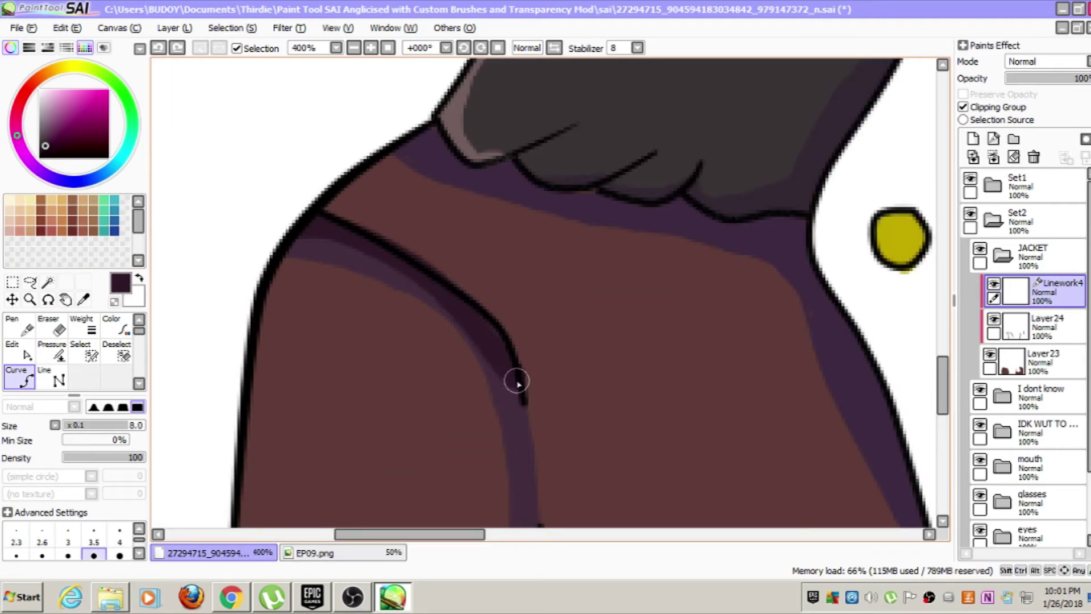
{"action": "double_click", "coordinate": [523, 458]}
Adjust the sleeve seam curve's shape and taper its lower end by reducing the pressure of its last control points
{"action": "left_click", "coordinate": [20, 353]}
{"action": "left_click_drag", "start_coordinate": [478, 339], "coordinate": [489, 336]}
{"action": "left_click", "coordinate": [52, 353]}
{"action": "left_click_drag", "start_coordinate": [523, 457], "coordinate": [257, 495]}
{"action": "left_click_drag", "start_coordinate": [513, 393], "coordinate": [254, 438]}
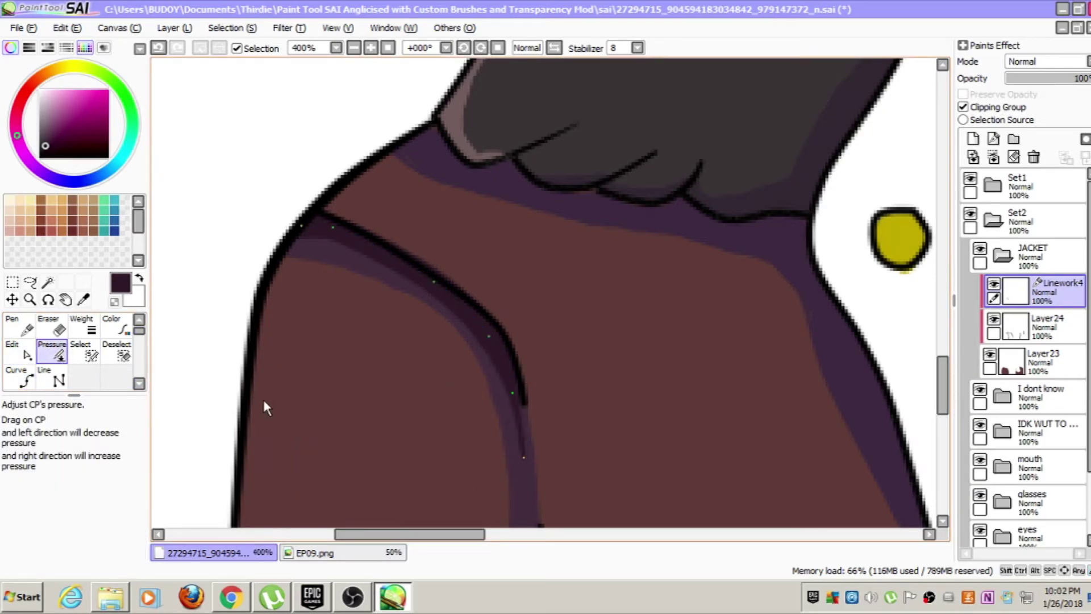
{"action": "left_click", "coordinate": [19, 351]}
Trace size 8 dark shadow curves below the left fur collar, down the left lapel and along the lower sleeve seam
{"action": "left_click", "coordinate": [19, 378]}
{"action": "left_click", "coordinate": [398, 114]}
{"action": "left_click", "coordinate": [471, 171]}
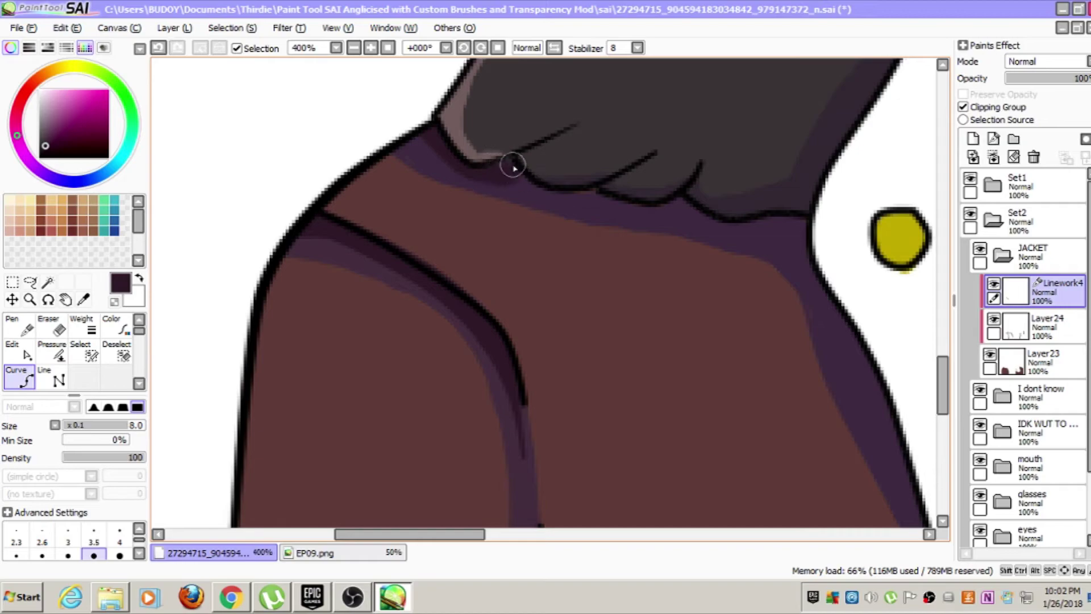
{"action": "scroll", "coordinate": [714, 224], "scroll_direction": "down", "scroll_amount": 1}
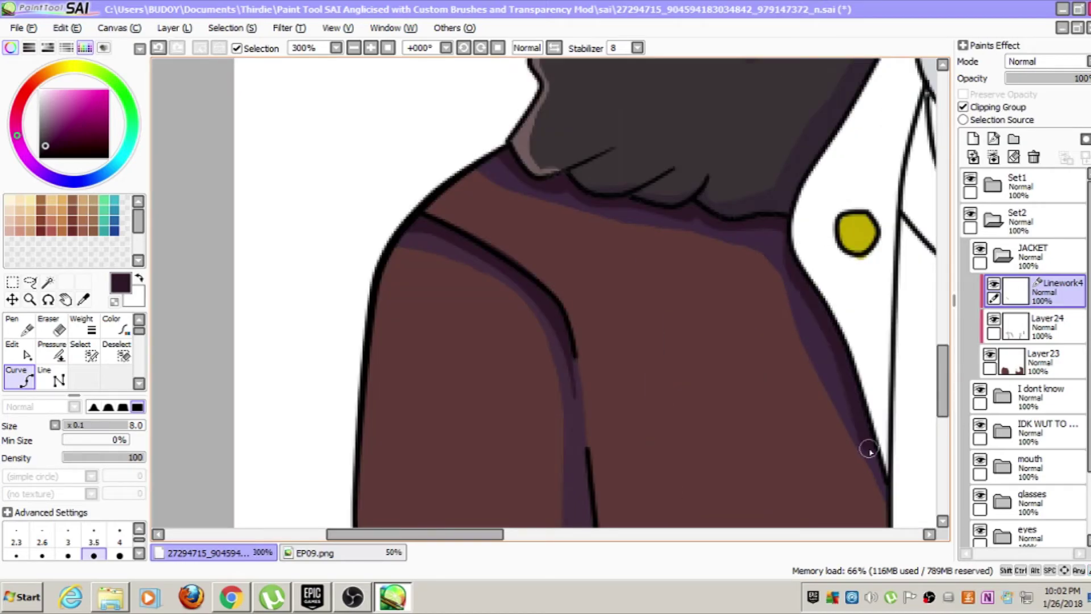
{"action": "scroll", "coordinate": [609, 538], "scroll_direction": "down", "scroll_amount": 5}
{"action": "scroll", "coordinate": [623, 438], "scroll_direction": "up", "scroll_amount": 5}
{"action": "left_click", "coordinate": [344, 381]}
{"action": "scroll", "coordinate": [824, 346], "scroll_direction": "down", "scroll_amount": 4}
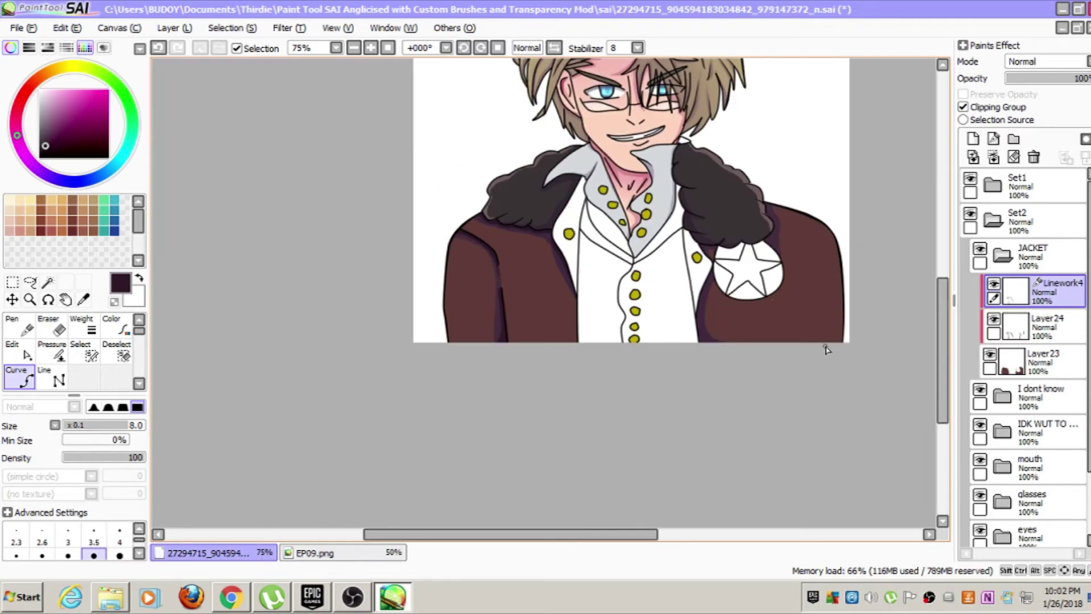
Trace size 8 dark shadow curves down the right lapel edge and around the right fur collar
{"action": "scroll", "coordinate": [441, 322], "scroll_direction": "up", "scroll_amount": 4}
{"action": "scroll", "coordinate": [520, 275], "scroll_direction": "up", "scroll_amount": 4}
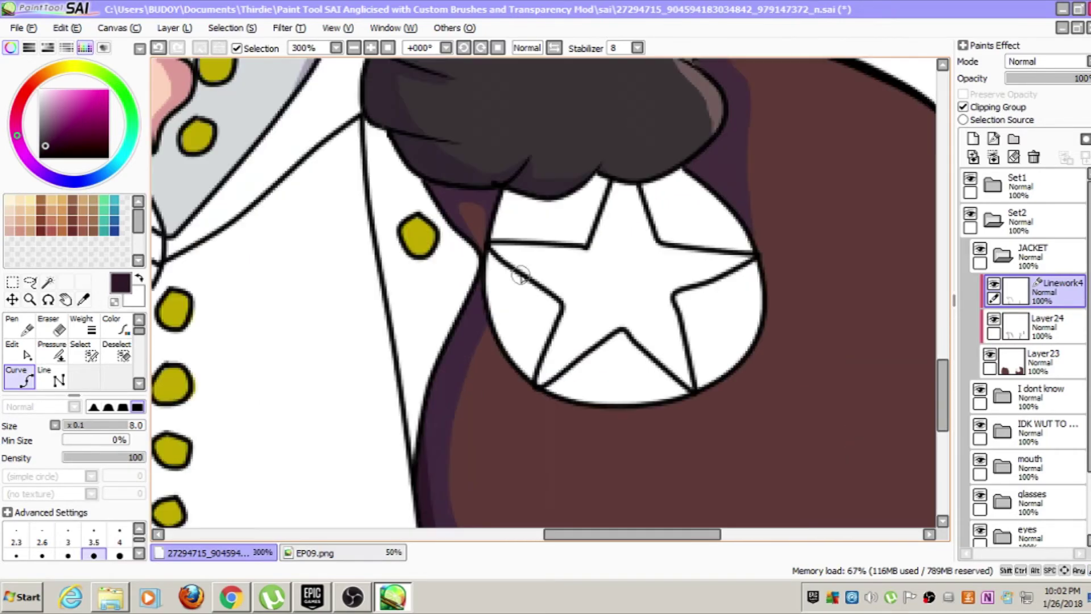
{"action": "left_click", "coordinate": [479, 294]}
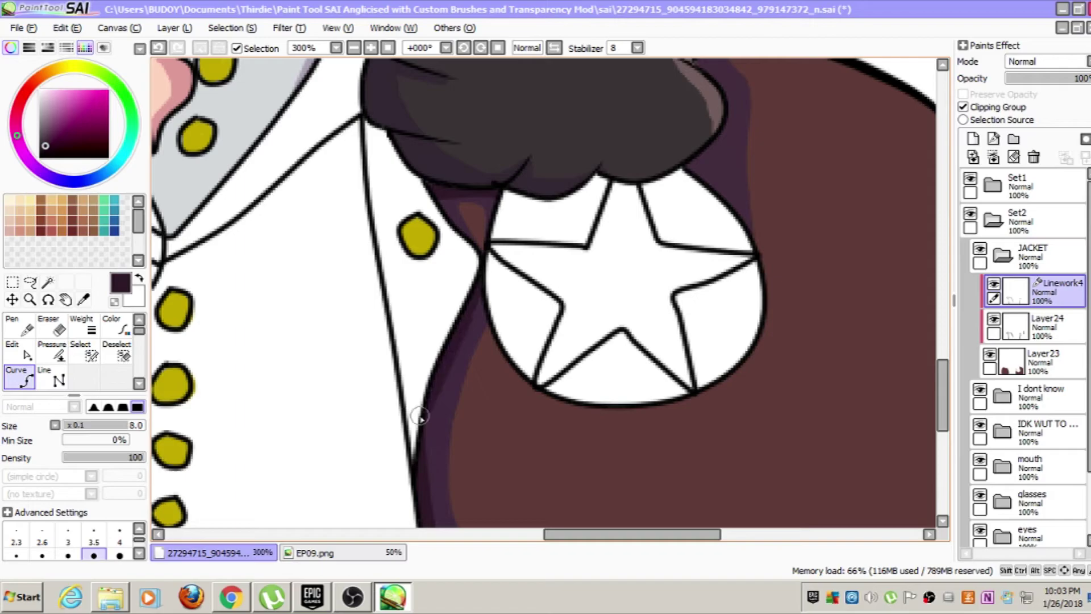
{"action": "scroll", "coordinate": [418, 446], "scroll_direction": "down", "scroll_amount": 2}
{"action": "scroll", "coordinate": [555, 227], "scroll_direction": "up", "scroll_amount": 2}
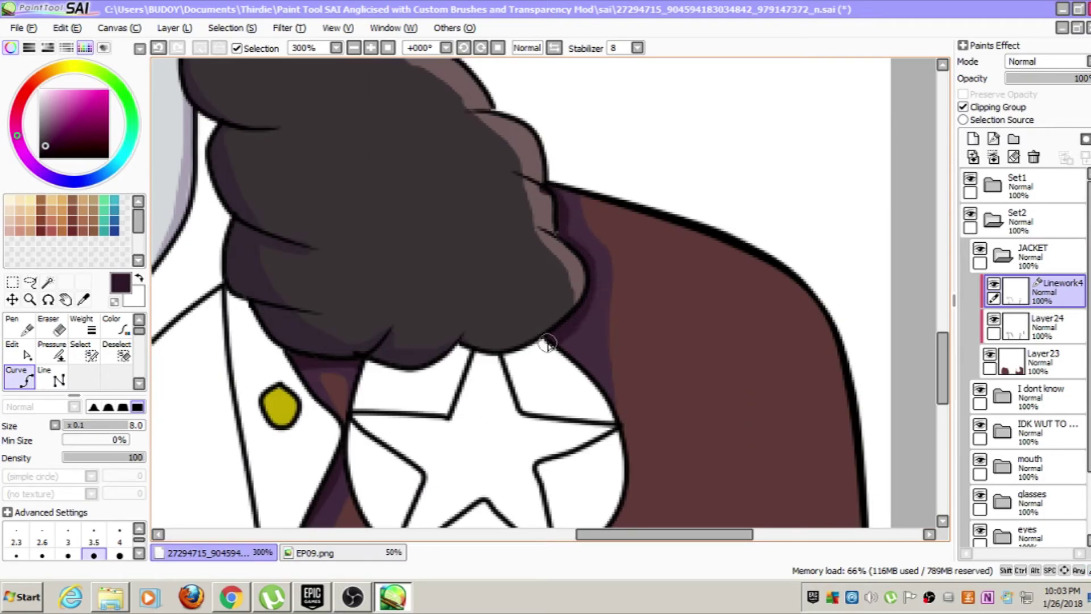
Add a raster layer above Layer24, transfer the Linework4 shadow curves onto it and delete the emptied linework layer
{"action": "left_click", "coordinate": [1047, 327]}
{"action": "left_click", "coordinate": [973, 139]}
{"action": "left_click", "coordinate": [1061, 292]}
{"action": "left_click", "coordinate": [973, 157]}
{"action": "scroll", "coordinate": [684, 310], "scroll_direction": "down", "scroll_amount": 2}
{"action": "scroll", "coordinate": [682, 307], "scroll_direction": "up", "scroll_amount": 1}
{"action": "scroll", "coordinate": [682, 307], "scroll_direction": "down", "scroll_amount": 1}
{"action": "left_click", "coordinate": [1034, 157]}
Examine the whole portrait in mirrored view and flip the view back to normal
{"action": "scroll", "coordinate": [648, 146], "scroll_direction": "down", "scroll_amount": 4}
{"action": "scroll", "coordinate": [436, 102], "scroll_direction": "up", "scroll_amount": 3}
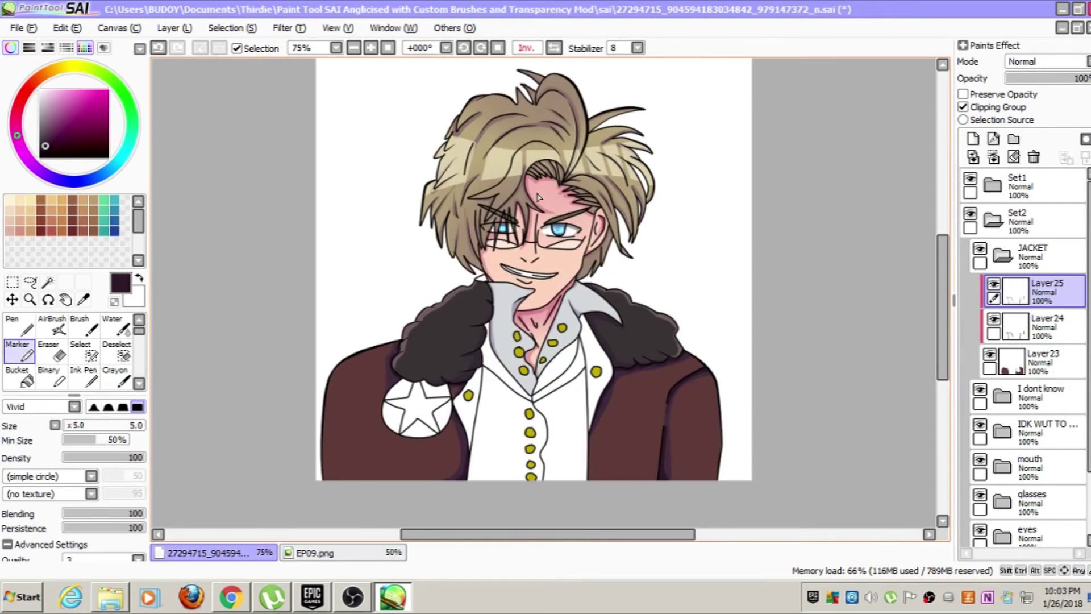
{"action": "scroll", "coordinate": [591, 316], "scroll_direction": "up", "scroll_amount": 2}
{"action": "scroll", "coordinate": [585, 341], "scroll_direction": "down", "scroll_amount": 3}
{"action": "key", "text": "h"}
{"action": "scroll", "coordinate": [635, 518], "scroll_direction": "up", "scroll_amount": 1}
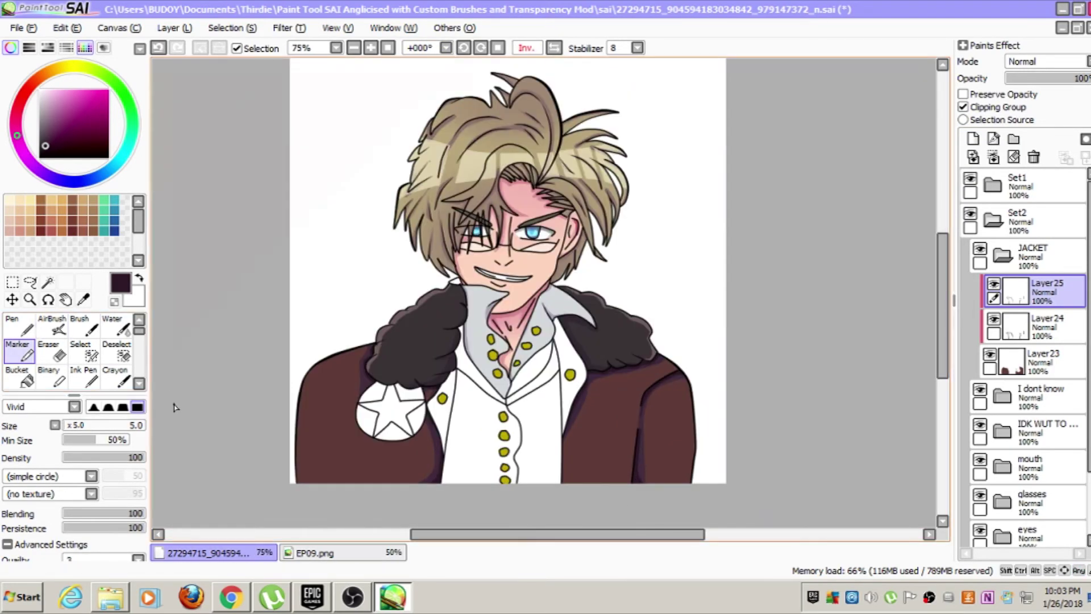
{"action": "key", "text": "h"}
Soften the darker shadows along the left sleeve seam and the jacket lapels with the Blur brush, up to size 10
{"action": "scroll", "coordinate": [667, 453], "scroll_direction": "up", "scroll_amount": 1}
{"action": "scroll", "coordinate": [668, 453], "scroll_direction": "up", "scroll_amount": 5}
{"action": "scroll", "coordinate": [74, 353], "scroll_direction": "down", "scroll_amount": 2}
{"action": "left_click", "coordinate": [117, 351]}
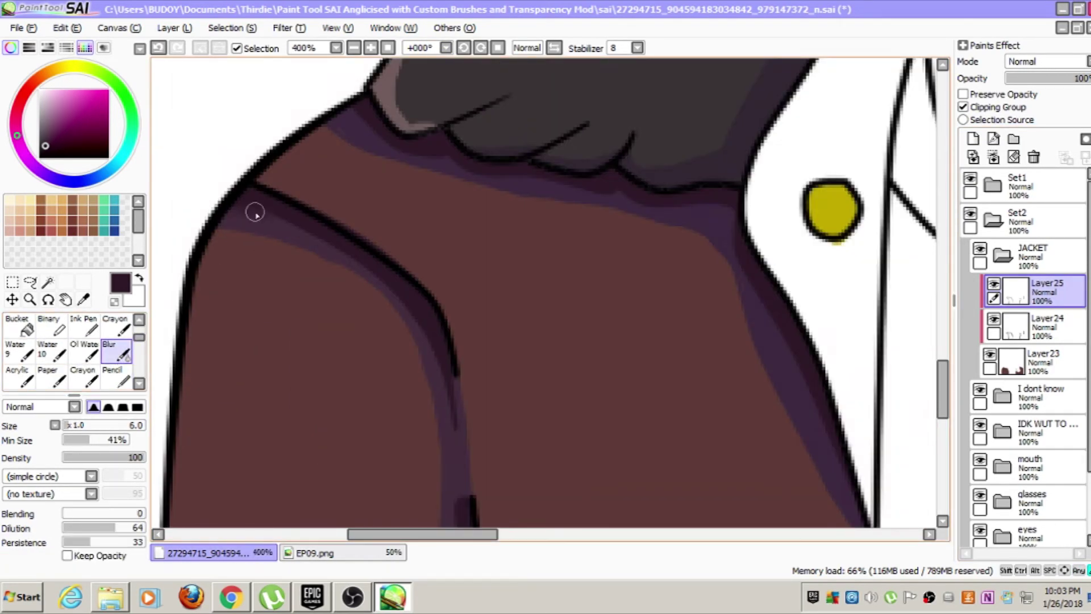
{"action": "scroll", "coordinate": [426, 426], "scroll_direction": "down", "scroll_amount": 4}
{"action": "scroll", "coordinate": [444, 472], "scroll_direction": "up", "scroll_amount": 4}
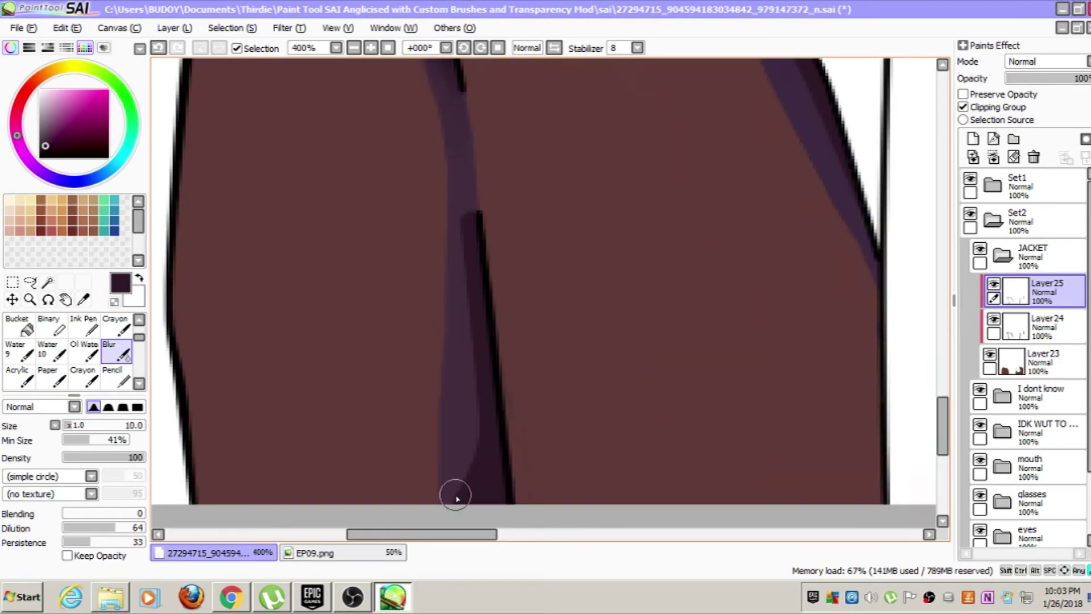
{"action": "left_click_drag", "start_coordinate": [475, 307], "coordinate": [460, 487]}
{"action": "scroll", "coordinate": [743, 463], "scroll_direction": "down", "scroll_amount": 1}
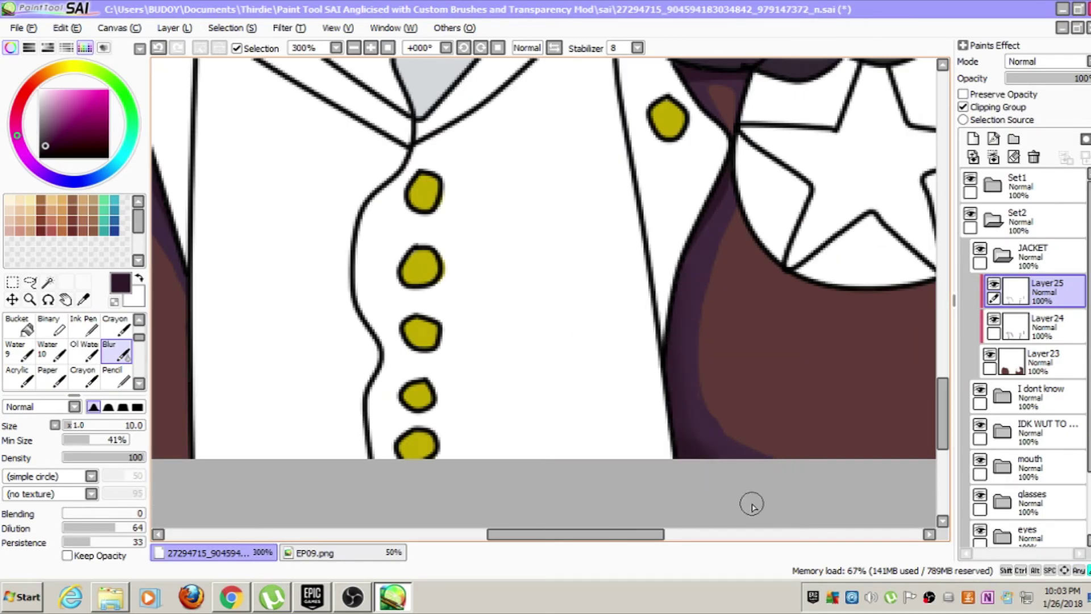
{"action": "scroll", "coordinate": [716, 199], "scroll_direction": "down", "scroll_amount": 1}
{"action": "scroll", "coordinate": [791, 270], "scroll_direction": "up", "scroll_amount": 1}
{"action": "scroll", "coordinate": [797, 214], "scroll_direction": "down", "scroll_amount": 2}
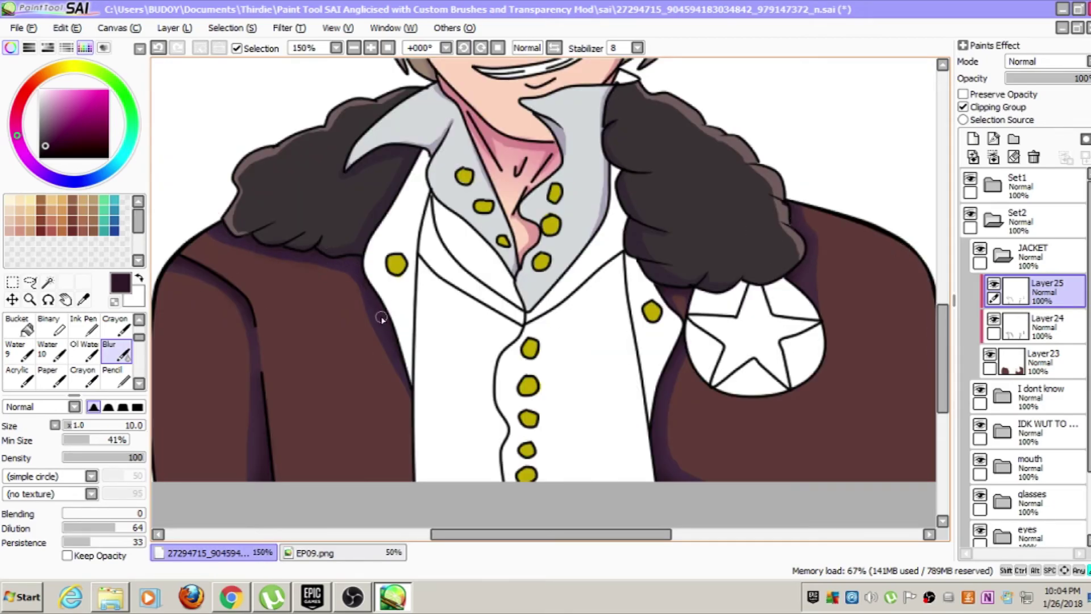
{"action": "scroll", "coordinate": [438, 383], "scroll_direction": "down", "scroll_amount": 2}
{"action": "scroll", "coordinate": [473, 341], "scroll_direction": "up", "scroll_amount": 2}
{"action": "scroll", "coordinate": [472, 321], "scroll_direction": "down", "scroll_amount": 1}
Collapse the JACKET folder, create a new layer folder above it inside Set2 and add an empty layer in that folder
{"action": "left_click", "coordinate": [1001, 256]}
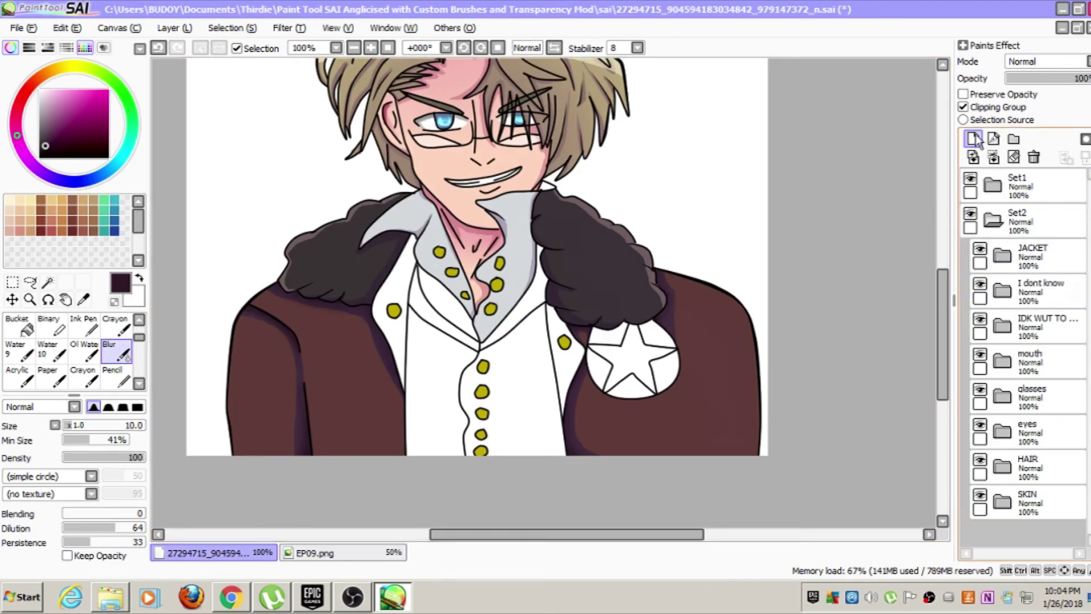
{"action": "left_click", "coordinate": [1013, 139]}
{"action": "left_click_drag", "start_coordinate": [1036, 291], "coordinate": [1035, 243]}
{"action": "left_click", "coordinate": [1001, 291]}
{"action": "scroll", "coordinate": [387, 360], "scroll_direction": "up", "scroll_amount": 1}
{"action": "left_click", "coordinate": [973, 139]}
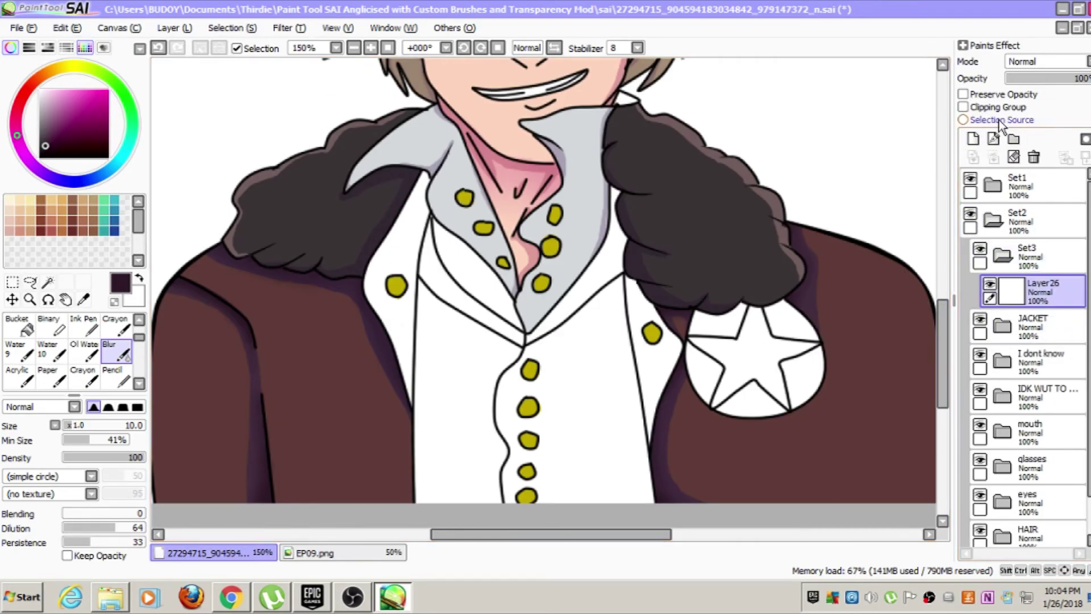
Select all white shirt and lapel areas with the Magic Wand on Set1, and add missed spots with the Select pen at size 3
{"action": "left_click", "coordinate": [1035, 186]}
{"action": "left_click", "coordinate": [48, 282]}
{"action": "left_click", "coordinate": [402, 325]}
{"action": "left_click", "coordinate": [455, 364]}
{"action": "left_click", "coordinate": [444, 286]}
{"action": "left_click", "coordinate": [473, 271]}
{"action": "left_click", "coordinate": [580, 346]}
{"action": "left_click", "coordinate": [653, 362]}
{"action": "scroll", "coordinate": [16, 394], "scroll_direction": "up", "scroll_amount": 2}
{"action": "left_click", "coordinate": [84, 351]}
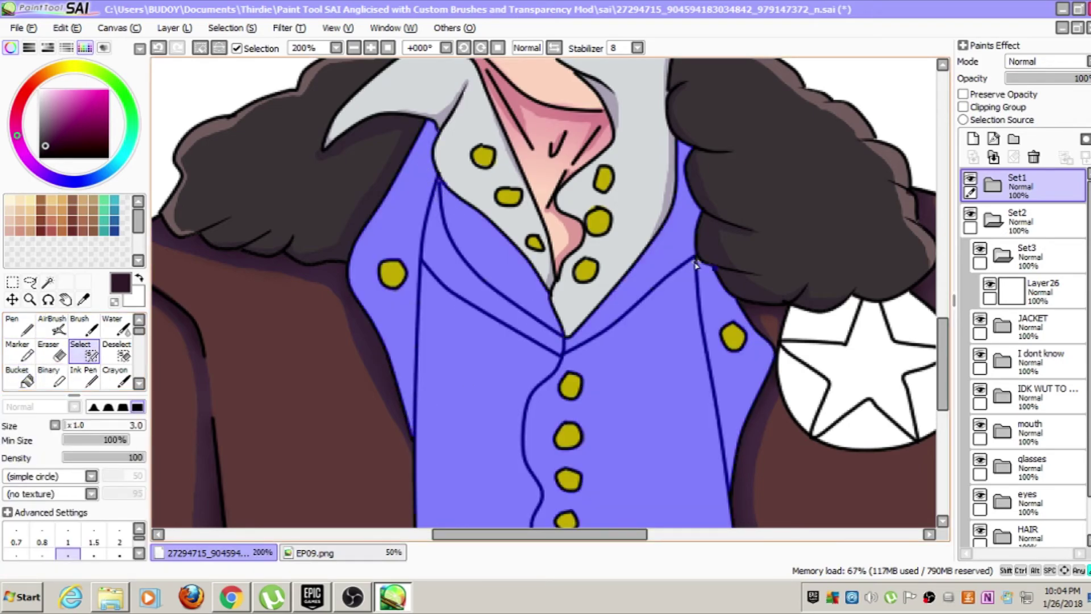
{"action": "scroll", "coordinate": [710, 216], "scroll_direction": "down", "scroll_amount": 3}
{"action": "scroll", "coordinate": [738, 222], "scroll_direction": "up", "scroll_amount": 2}
Fill the selected shirt areas on Layer26 with light grey sampled from EP09.png using the Marker at size 100, and deselect
{"action": "left_click", "coordinate": [19, 352]}
{"action": "left_click", "coordinate": [343, 553]}
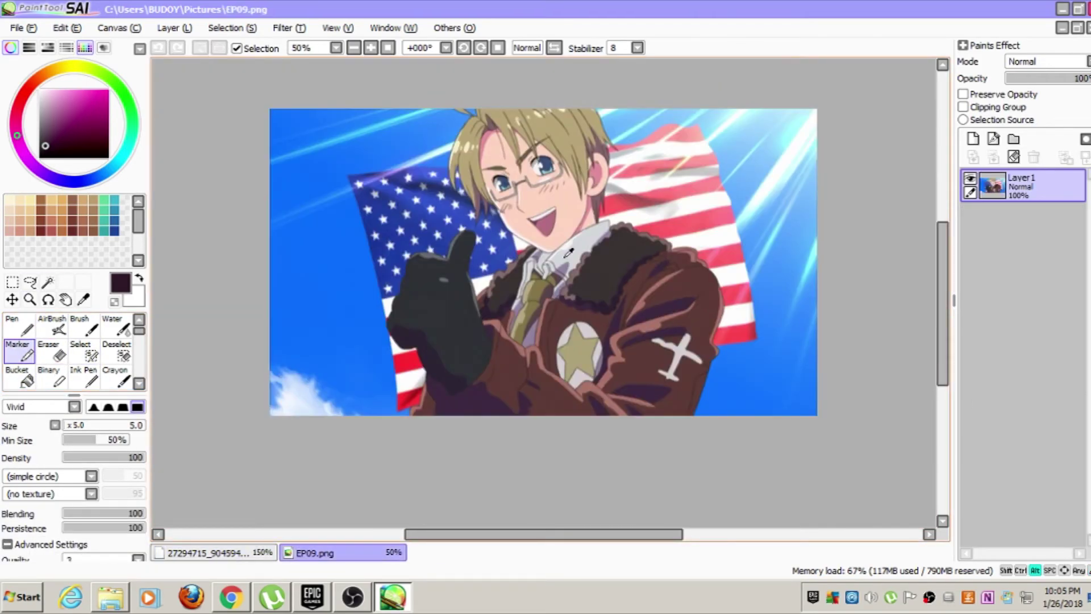
{"action": "left_click", "coordinate": [566, 257], "text": "alt"}
{"action": "left_click", "coordinate": [251, 553]}
{"action": "left_click", "coordinate": [79, 425]}
{"action": "left_click", "coordinate": [1043, 292]}
{"action": "mouse_move", "coordinate": [455, 153]}
{"action": "left_mouse_down"}
{"action": "mouse_move", "coordinate": [642, 358]}
{"action": "mouse_move", "coordinate": [695, 279]}
{"action": "left_mouse_up"}
{"action": "key", "text": "ctrl+d"}
Sample the greyish purple shirt shadow from EP09.png and add a linework layer clipped to Layer26 instead of a raster layer
{"action": "left_click", "coordinate": [973, 139]}
{"action": "left_click", "coordinate": [980, 107]}
{"action": "scroll", "coordinate": [569, 256], "scroll_direction": "up", "scroll_amount": 1}
{"action": "left_click", "coordinate": [343, 552]}
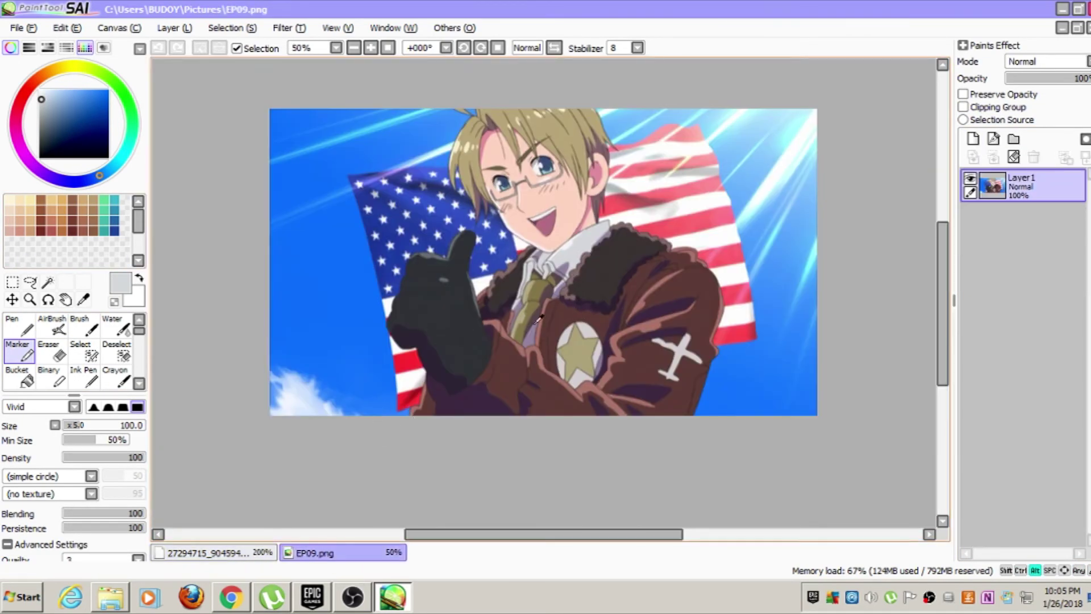
{"action": "left_click", "coordinate": [535, 324], "text": "alt"}
{"action": "left_click", "coordinate": [214, 552]}
{"action": "scroll", "coordinate": [484, 202], "scroll_direction": "up", "scroll_amount": 1}
{"action": "scroll", "coordinate": [526, 246], "scroll_direction": "down", "scroll_amount": 1}
{"action": "left_click", "coordinate": [1033, 157]}
{"action": "left_click", "coordinate": [994, 138]}
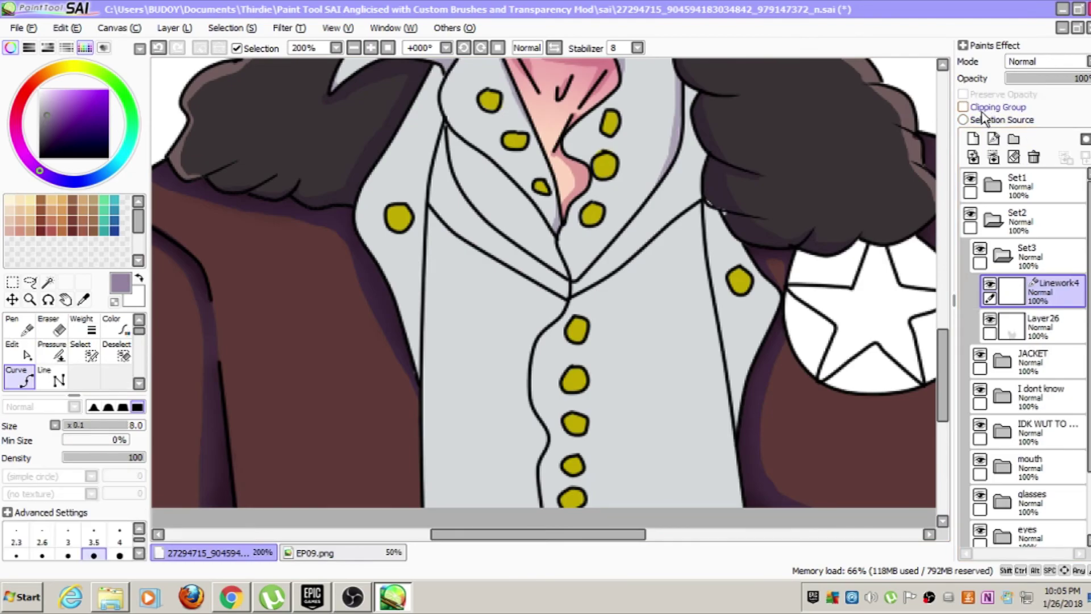
{"action": "left_click", "coordinate": [981, 112]}
Outline the shirt's shadow shapes along the placket, collar folds and lapels with greyish purple curves of size 2.3
{"action": "scroll", "coordinate": [370, 138], "scroll_direction": "up", "scroll_amount": 1}
{"action": "left_click", "coordinate": [16, 535]}
{"action": "scroll", "coordinate": [438, 191], "scroll_direction": "down", "scroll_amount": 2}
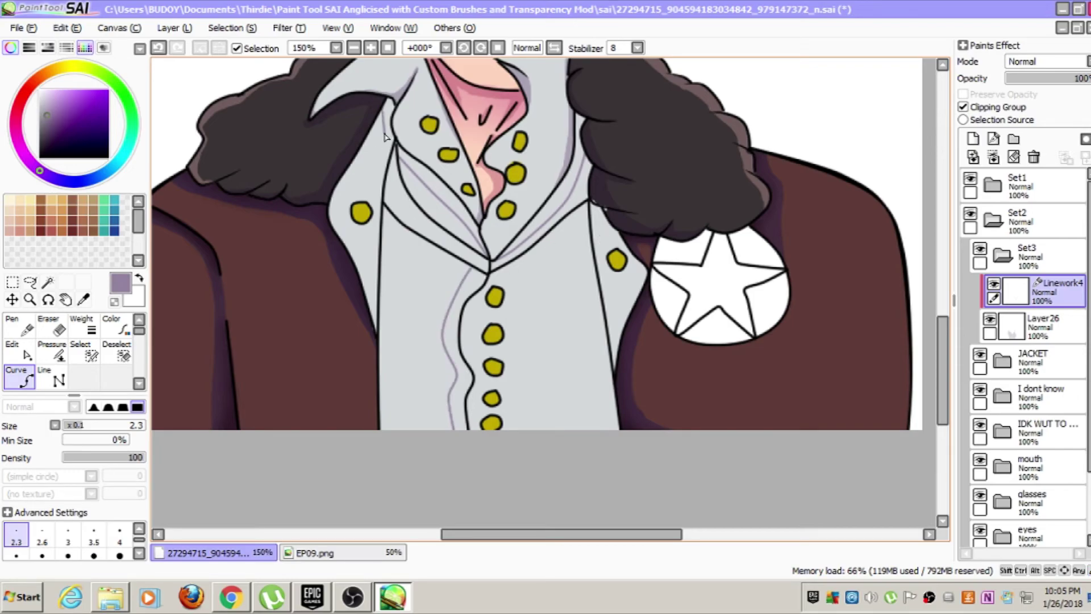
{"action": "scroll", "coordinate": [568, 352], "scroll_direction": "down", "scroll_amount": 1}
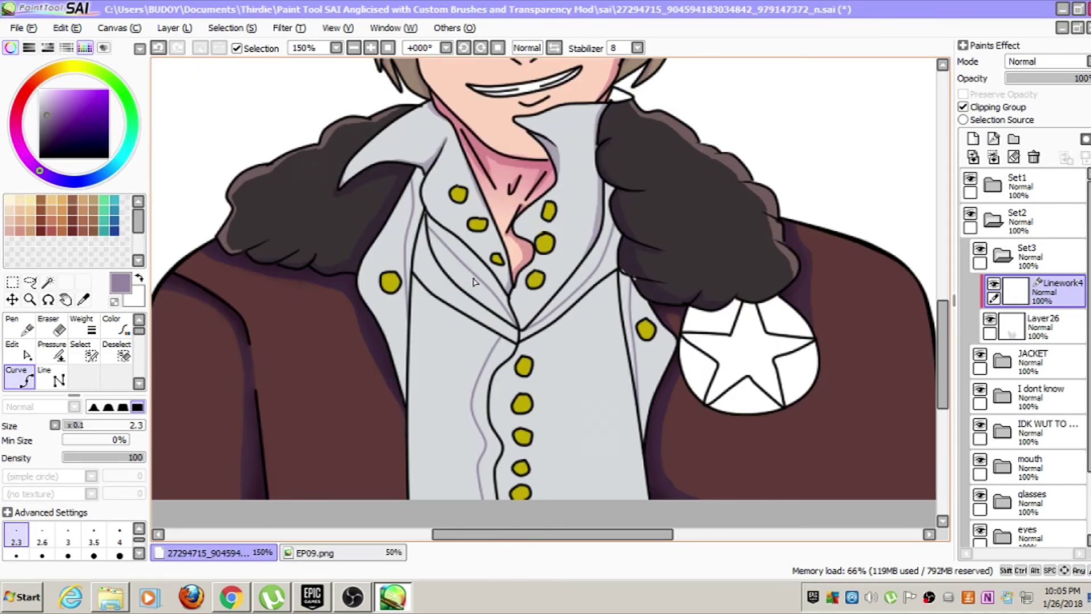
{"action": "scroll", "coordinate": [432, 251], "scroll_direction": "up", "scroll_amount": 2}
{"action": "scroll", "coordinate": [546, 287], "scroll_direction": "down", "scroll_amount": 2}
{"action": "scroll", "coordinate": [412, 451], "scroll_direction": "up", "scroll_amount": 1}
{"action": "scroll", "coordinate": [924, 360], "scroll_direction": "up", "scroll_amount": 1}
Add a raster layer clipped to Layer26 below the shadow linework and make it active
{"action": "left_click", "coordinate": [973, 138]}
{"action": "mouse_move", "coordinate": [1057, 296]}
{"action": "left_mouse_down"}
{"action": "mouse_move", "coordinate": [1065, 345]}
{"action": "mouse_move", "coordinate": [1004, 244]}
{"action": "left_mouse_up"}
{"action": "left_click", "coordinate": [963, 108]}
{"action": "left_click", "coordinate": [1047, 327]}
Fill the shadow strip along the shirt's wavy placket edge in greyish purple with the Marker, starting at size 12
{"action": "key", "text": "["}
{"action": "key", "text": "["}
{"action": "key", "text": "["}
{"action": "key", "text": "["}
{"action": "key", "text": "["}
{"action": "key", "text": "["}
{"action": "key", "text": "["}
{"action": "key", "text": "["}
{"action": "key", "text": "["}
{"action": "key", "text": "["}
{"action": "left_click_drag", "start_coordinate": [477, 243], "coordinate": [455, 301]}
{"action": "key", "text": "ctrl+z"}
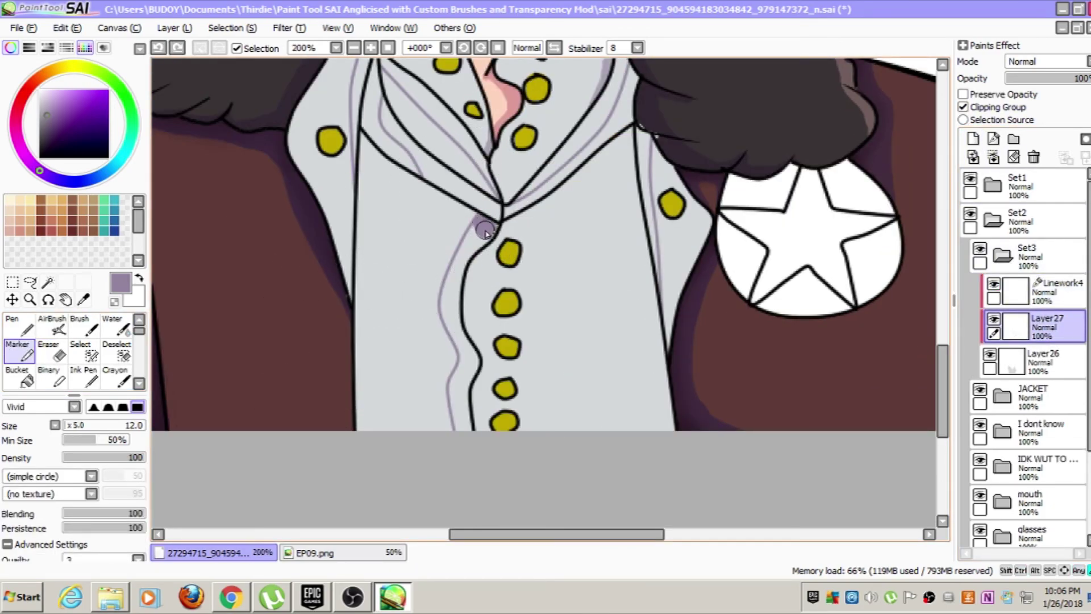
{"action": "mouse_move", "coordinate": [459, 396]}
{"action": "left_mouse_down"}
{"action": "mouse_move", "coordinate": [467, 359]}
{"action": "mouse_move", "coordinate": [449, 296]}
{"action": "mouse_move", "coordinate": [452, 324]}
{"action": "mouse_move", "coordinate": [456, 265]}
{"action": "mouse_move", "coordinate": [475, 233]}
{"action": "left_mouse_up"}
{"action": "key", "text": "bracketleft"}
{"action": "left_click_drag", "start_coordinate": [464, 303], "coordinate": [530, 432]}
Fill the shadow shapes beside the left collar and on its folds in greyish purple with the Marker at size 9
{"action": "mouse_move", "coordinate": [432, 129]}
{"action": "left_mouse_down"}
{"action": "mouse_move", "coordinate": [422, 239]}
{"action": "mouse_move", "coordinate": [476, 296]}
{"action": "left_mouse_up"}
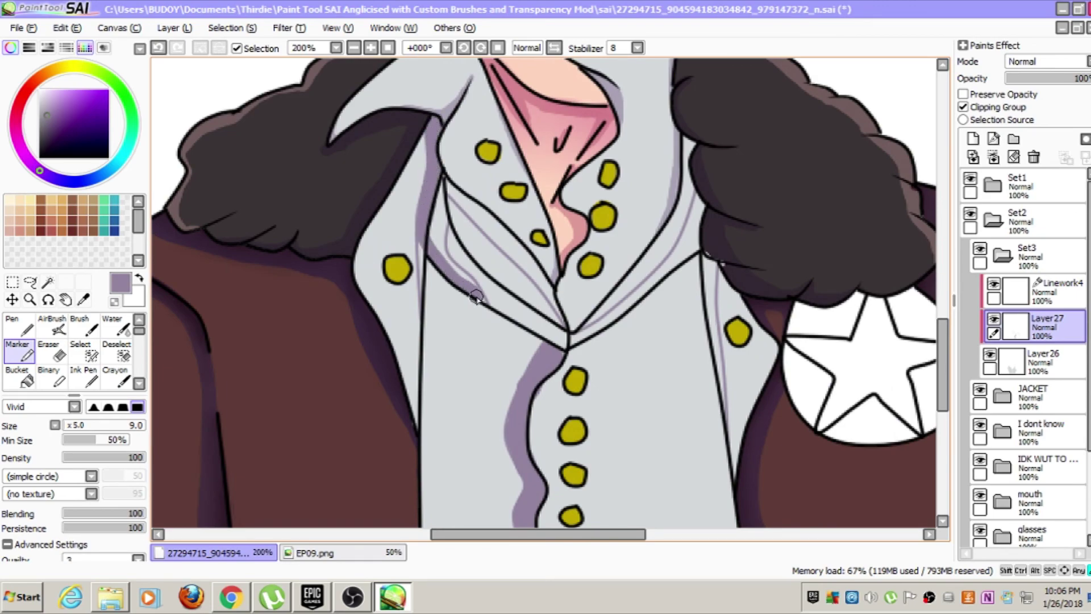
{"action": "mouse_move", "coordinate": [420, 238]}
{"action": "left_mouse_down"}
{"action": "mouse_move", "coordinate": [422, 282]}
{"action": "mouse_move", "coordinate": [442, 249]}
{"action": "mouse_move", "coordinate": [482, 301]}
{"action": "mouse_move", "coordinate": [433, 209]}
{"action": "mouse_move", "coordinate": [438, 181]}
{"action": "mouse_move", "coordinate": [441, 252]}
{"action": "mouse_move", "coordinate": [445, 200]}
{"action": "mouse_move", "coordinate": [543, 301]}
{"action": "mouse_move", "coordinate": [452, 218]}
{"action": "mouse_move", "coordinate": [467, 242]}
{"action": "mouse_move", "coordinate": [544, 308]}
{"action": "left_mouse_up"}
{"action": "key", "text": "]"}
{"action": "key", "text": "]"}
{"action": "key", "text": "]"}
{"action": "key", "text": "]"}
{"action": "scroll", "coordinate": [552, 314], "scroll_direction": "down", "scroll_amount": 3}
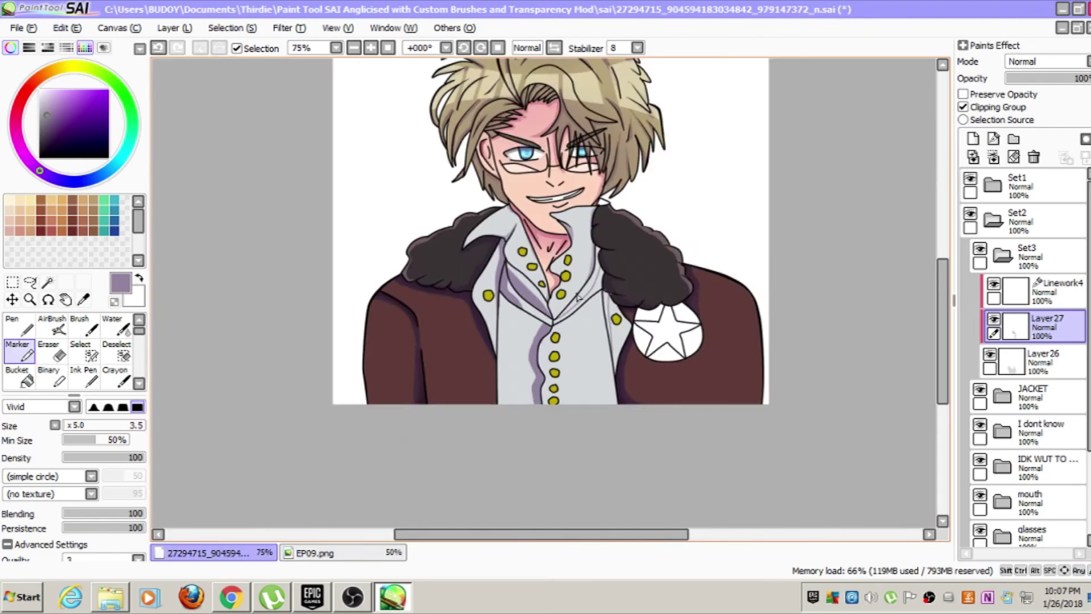
Try to touch up the shadow along the shirt's left collar fold in greyish purple with the Marker at size 14
{"action": "scroll", "coordinate": [577, 297], "scroll_direction": "up", "scroll_amount": 3}
{"action": "key", "text": "]"}
{"action": "key", "text": "]"}
{"action": "key", "text": "]"}
{"action": "key", "text": "]"}
{"action": "key", "text": "]"}
{"action": "key", "text": "]"}
{"action": "key", "text": "]"}
{"action": "key", "text": "]"}
{"action": "key", "text": "]"}
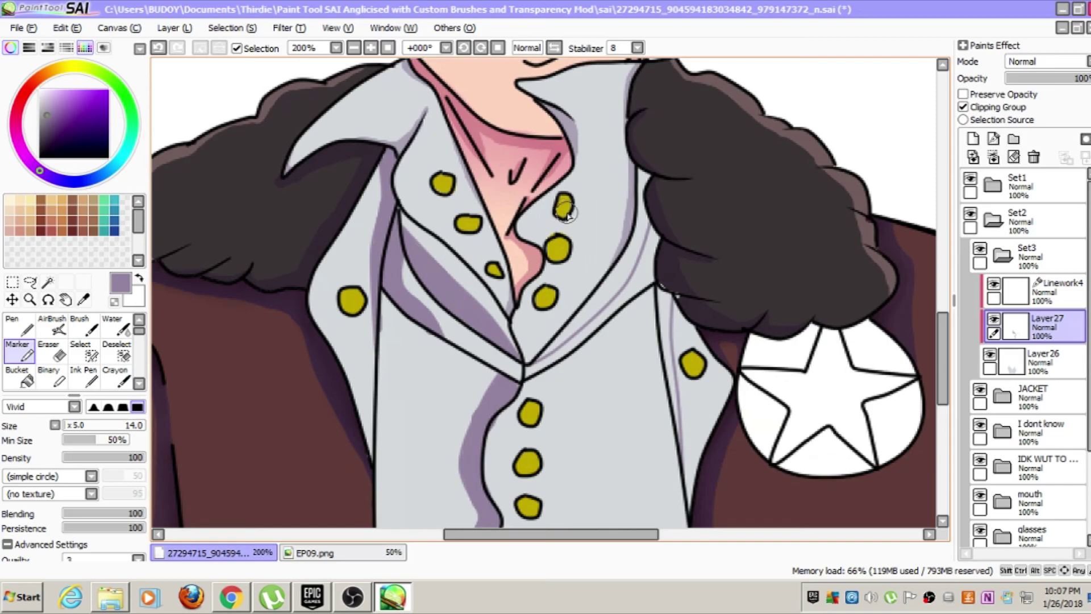
{"action": "key", "text": "ctrl+z"}
{"action": "mouse_move", "coordinate": [405, 215]}
{"action": "left_mouse_down"}
{"action": "mouse_move", "coordinate": [488, 303]}
{"action": "mouse_move", "coordinate": [508, 350]}
{"action": "mouse_move", "coordinate": [504, 313]}
{"action": "mouse_move", "coordinate": [518, 358]}
{"action": "left_mouse_up"}
Undo the last collar stroke and fill the shadow strip along the right collar's outer edge in greyish purple with a smaller Marker
{"action": "key", "text": "["}
{"action": "key", "text": "["}
{"action": "key", "text": "["}
{"action": "key", "text": "["}
{"action": "key", "text": "]"}
{"action": "key", "text": "ctrl+z"}
{"action": "mouse_move", "coordinate": [460, 282]}
{"action": "left_mouse_down"}
{"action": "mouse_move", "coordinate": [507, 344]}
{"action": "mouse_move", "coordinate": [640, 250]}
{"action": "left_mouse_up"}
{"action": "mouse_move", "coordinate": [641, 172]}
{"action": "left_mouse_down"}
{"action": "mouse_move", "coordinate": [623, 262]}
{"action": "mouse_move", "coordinate": [546, 350]}
{"action": "mouse_move", "coordinate": [642, 217]}
{"action": "mouse_move", "coordinate": [610, 283]}
{"action": "mouse_move", "coordinate": [593, 230]}
{"action": "left_mouse_up"}
Fill the narrow shadow strip along the inner edge of the shirt's right lapel in greyish purple with the Marker at size 9
{"action": "scroll", "coordinate": [573, 277], "scroll_direction": "down", "scroll_amount": 1}
{"action": "key", "text": "]"}
{"action": "key", "text": "]"}
{"action": "left_click_drag", "start_coordinate": [661, 252], "coordinate": [671, 363]}
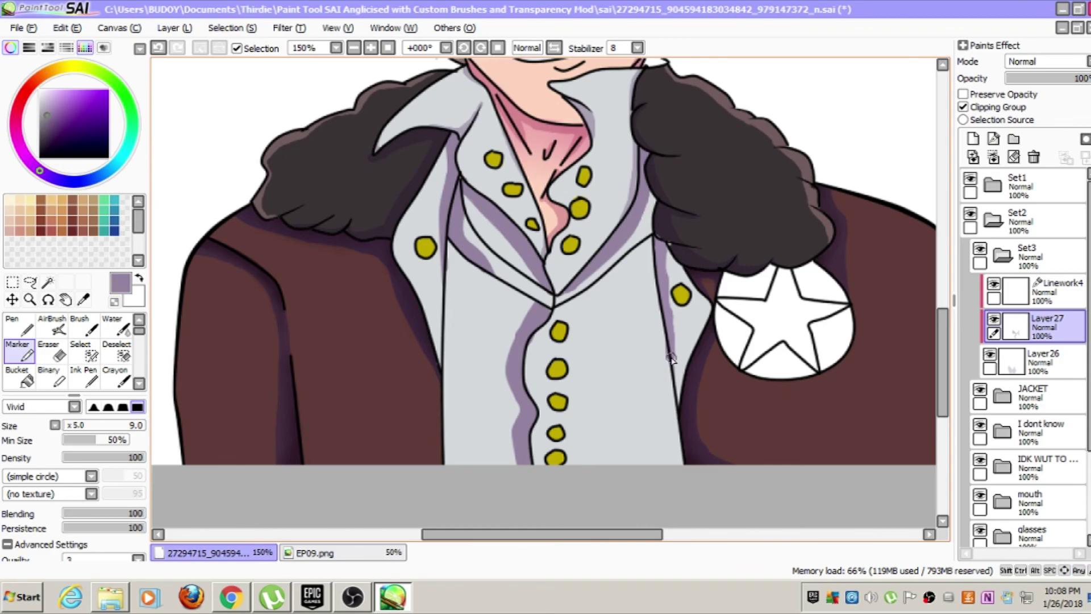
Switch to the Eraser and lower the opacity of the shirt shadow layer, Layer27, to 56%
{"action": "scroll", "coordinate": [653, 369], "scroll_direction": "up", "scroll_amount": 2}
{"action": "key", "text": "e"}
{"action": "left_click", "coordinate": [1049, 79]}
{"action": "scroll", "coordinate": [540, 308], "scroll_direction": "down", "scroll_amount": 7}
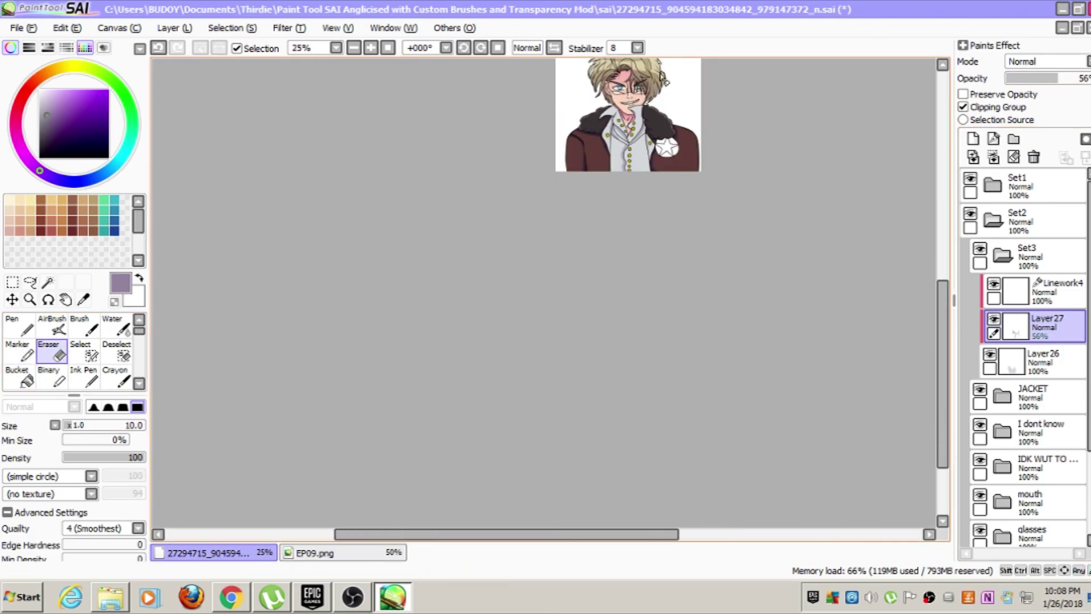
Collapse the Set3 folder and add a new layer folder named star inside Set2, above Set3
{"action": "scroll", "coordinate": [540, 307], "scroll_direction": "up", "scroll_amount": 4}
{"action": "left_click", "coordinate": [1003, 255]}
{"action": "left_click", "coordinate": [1038, 221]}
{"action": "left_click", "coordinate": [1014, 139]}
{"action": "left_click_drag", "start_coordinate": [1039, 221], "coordinate": [1039, 250]}
{"action": "double_click", "coordinate": [1013, 254]}
{"action": "type", "text": "sa"}
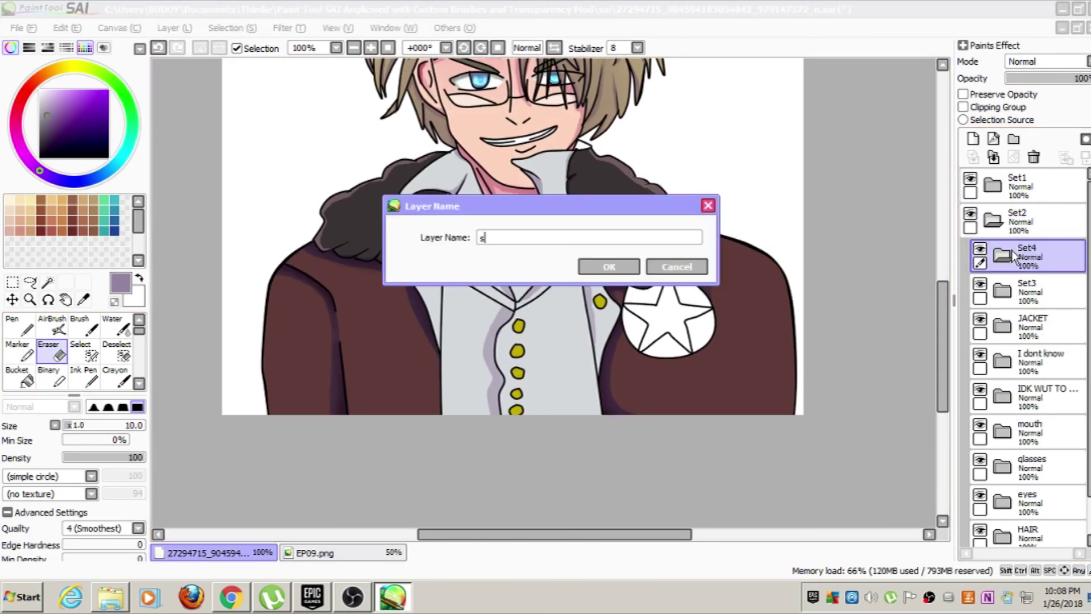
{"action": "left_click", "coordinate": [598, 270]}
Add a raster layer inside the star folder and pick the star badge's khaki colour from the EP09.png reference
{"action": "left_click", "coordinate": [974, 140]}
{"action": "left_click", "coordinate": [316, 552]}
{"action": "right_click", "coordinate": [576, 354]}
{"action": "left_click", "coordinate": [213, 553]}
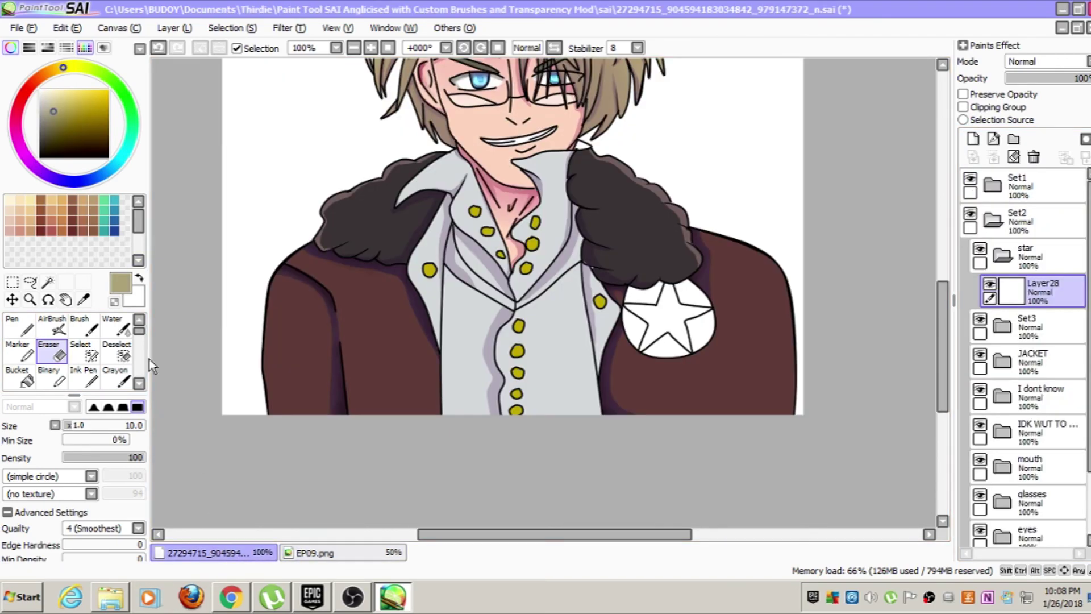
Select the badge's star interior with the Magic Wand from the Set1 line art, fill it khaki on Layer28, and collapse the star folder
{"action": "left_click", "coordinate": [19, 351]}
{"action": "left_click", "coordinate": [48, 283]}
{"action": "left_click", "coordinate": [663, 321]}
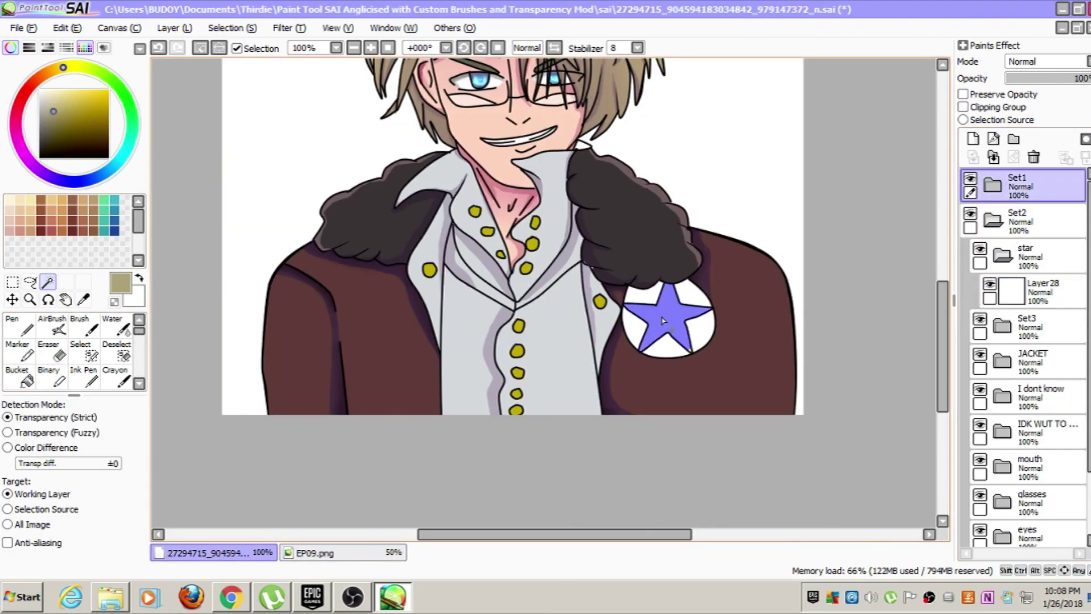
{"action": "left_click", "coordinate": [22, 378]}
{"action": "left_click", "coordinate": [1044, 292]}
{"action": "left_click", "coordinate": [667, 324]}
{"action": "left_click", "coordinate": [1053, 230]}
{"action": "left_click", "coordinate": [1003, 256]}
{"action": "left_click", "coordinate": [1031, 194]}
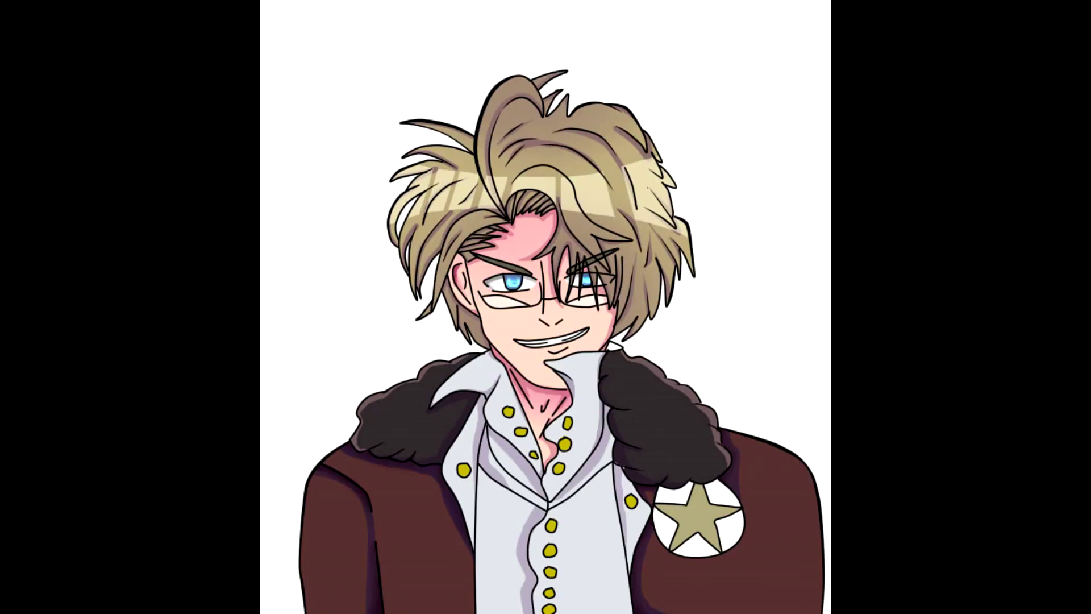